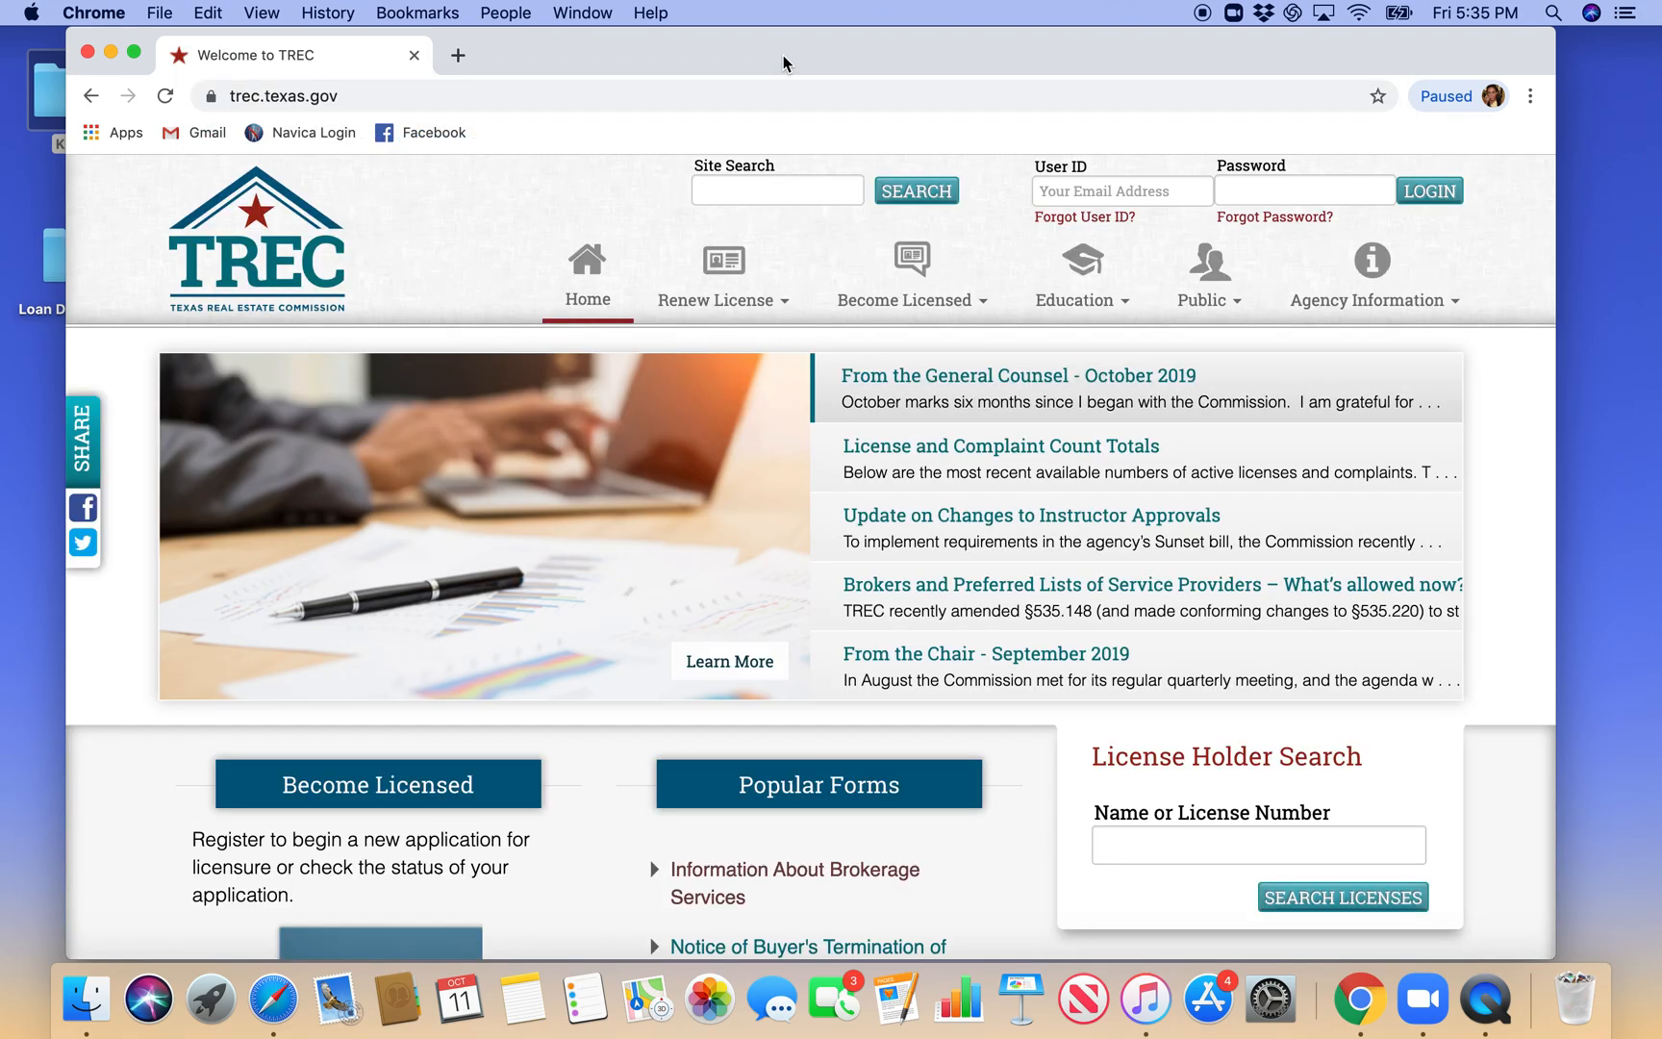
- Search the TREC website for "Information About Brokerage Services"
left_click(786, 196)
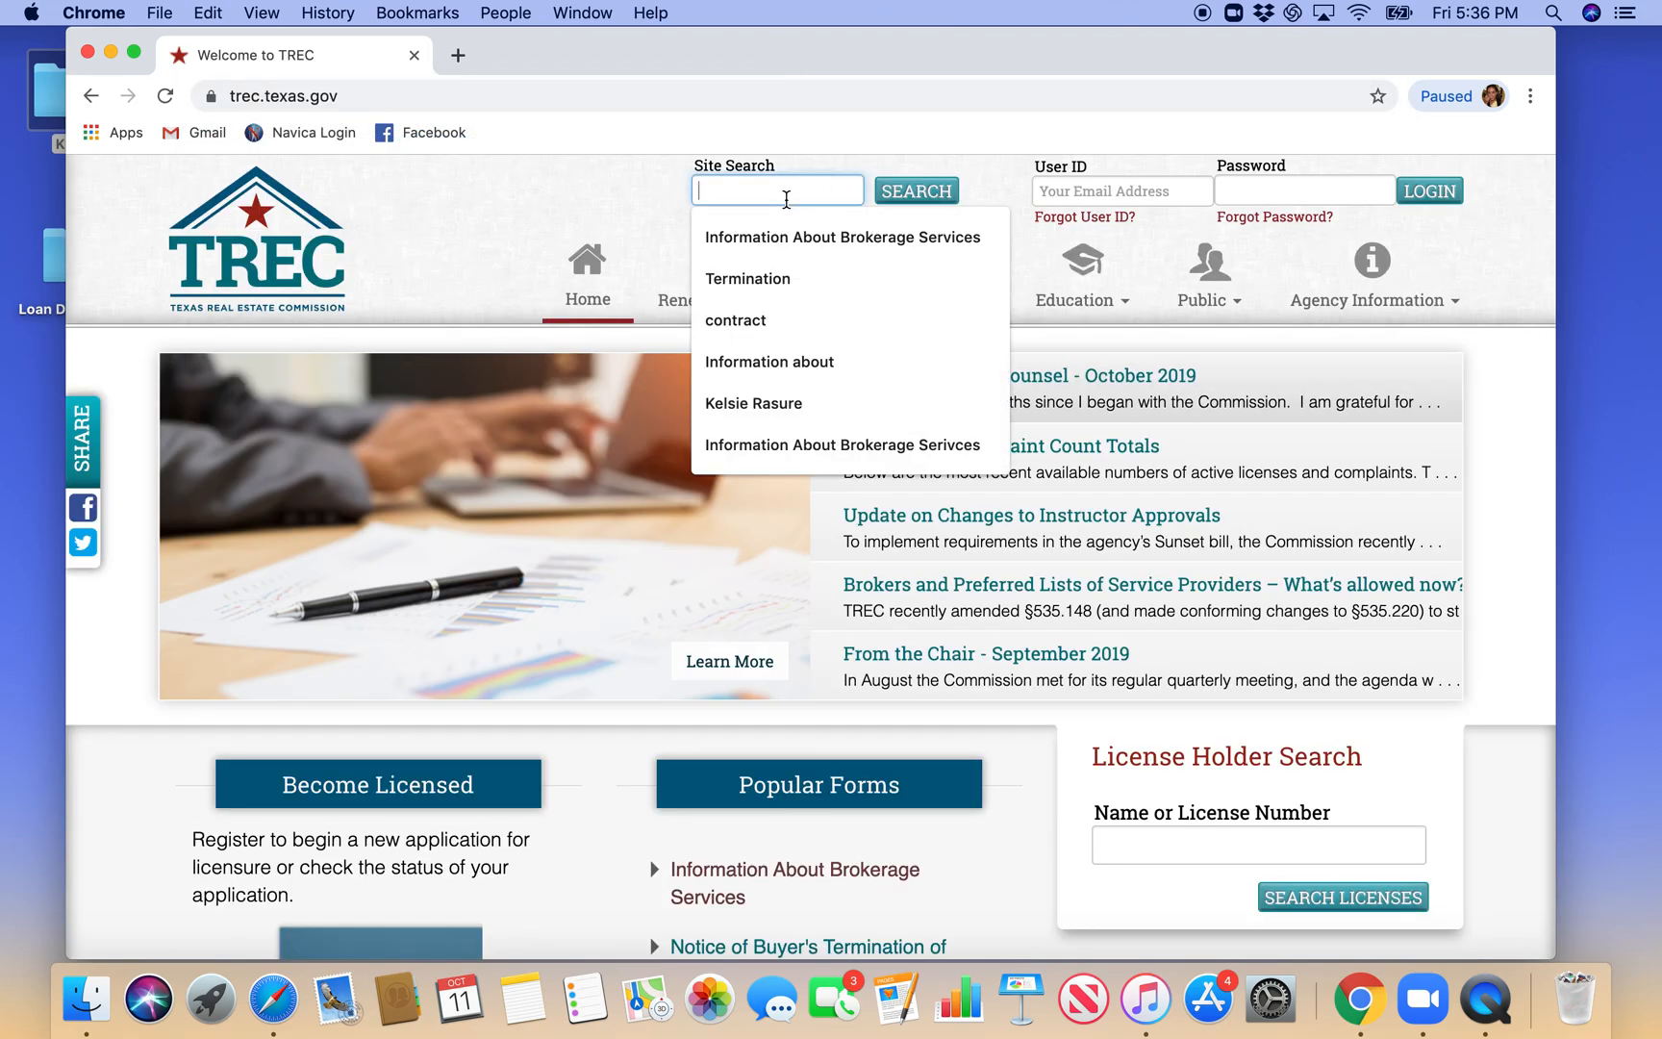
type("Inform")
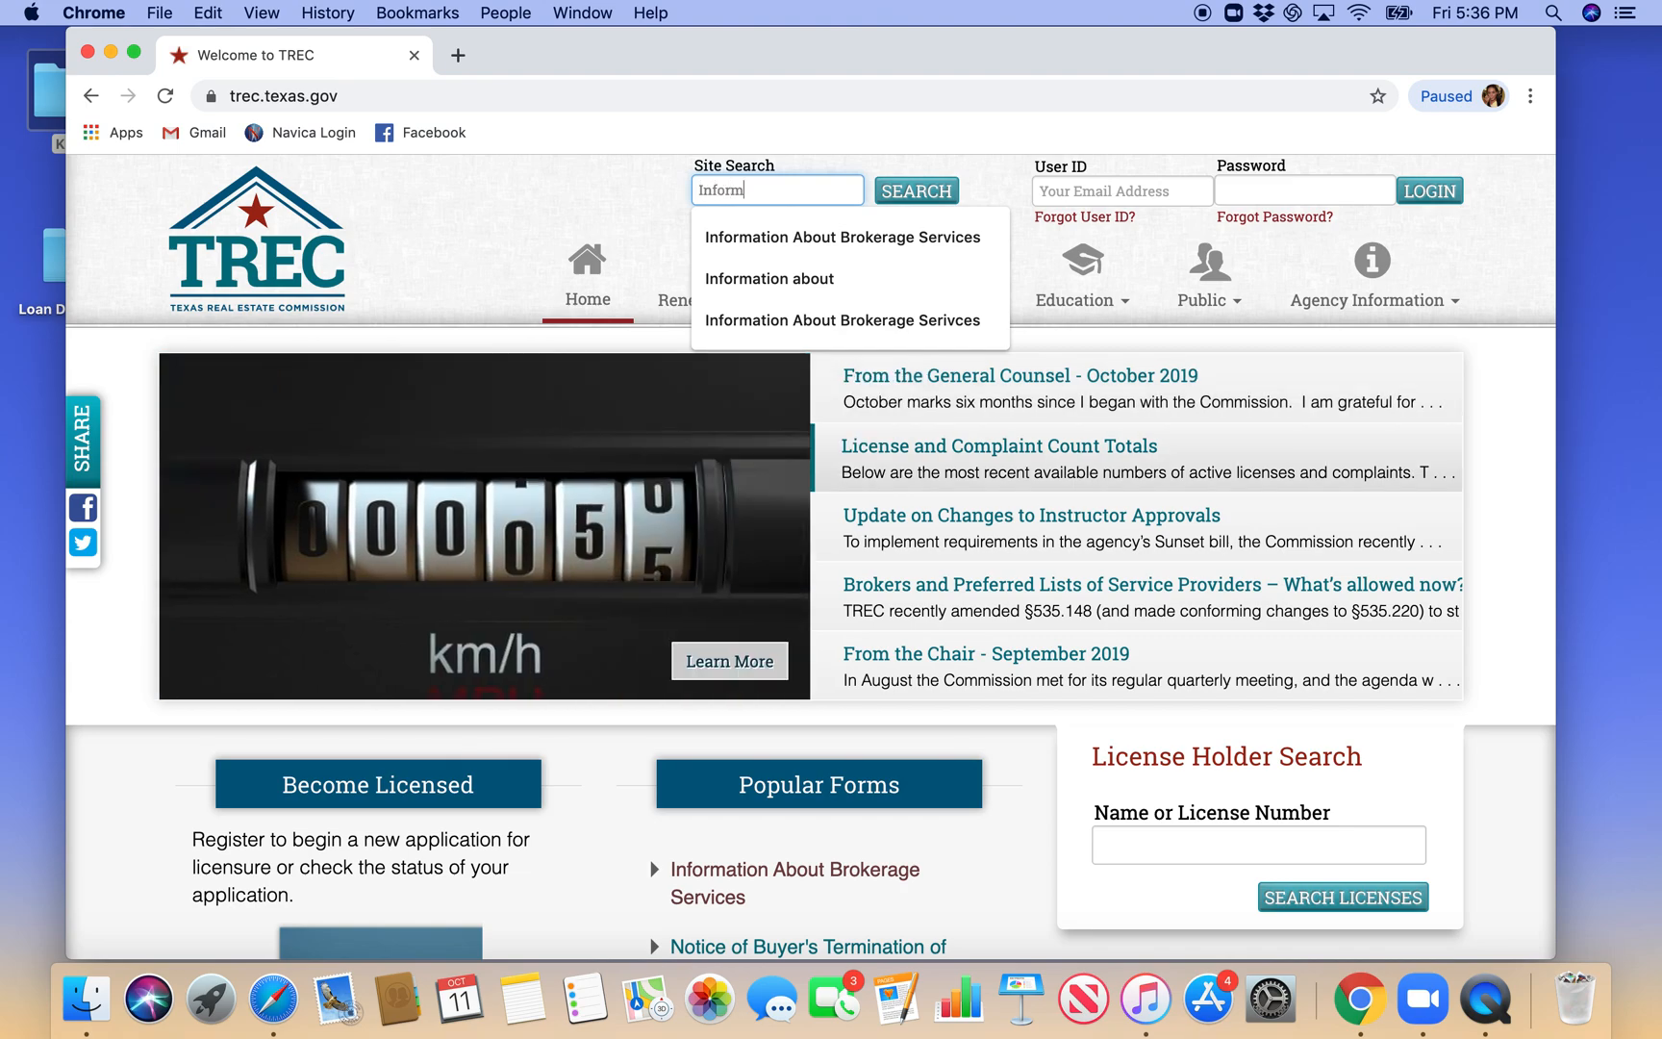
type("ation About Brokerage Servic")
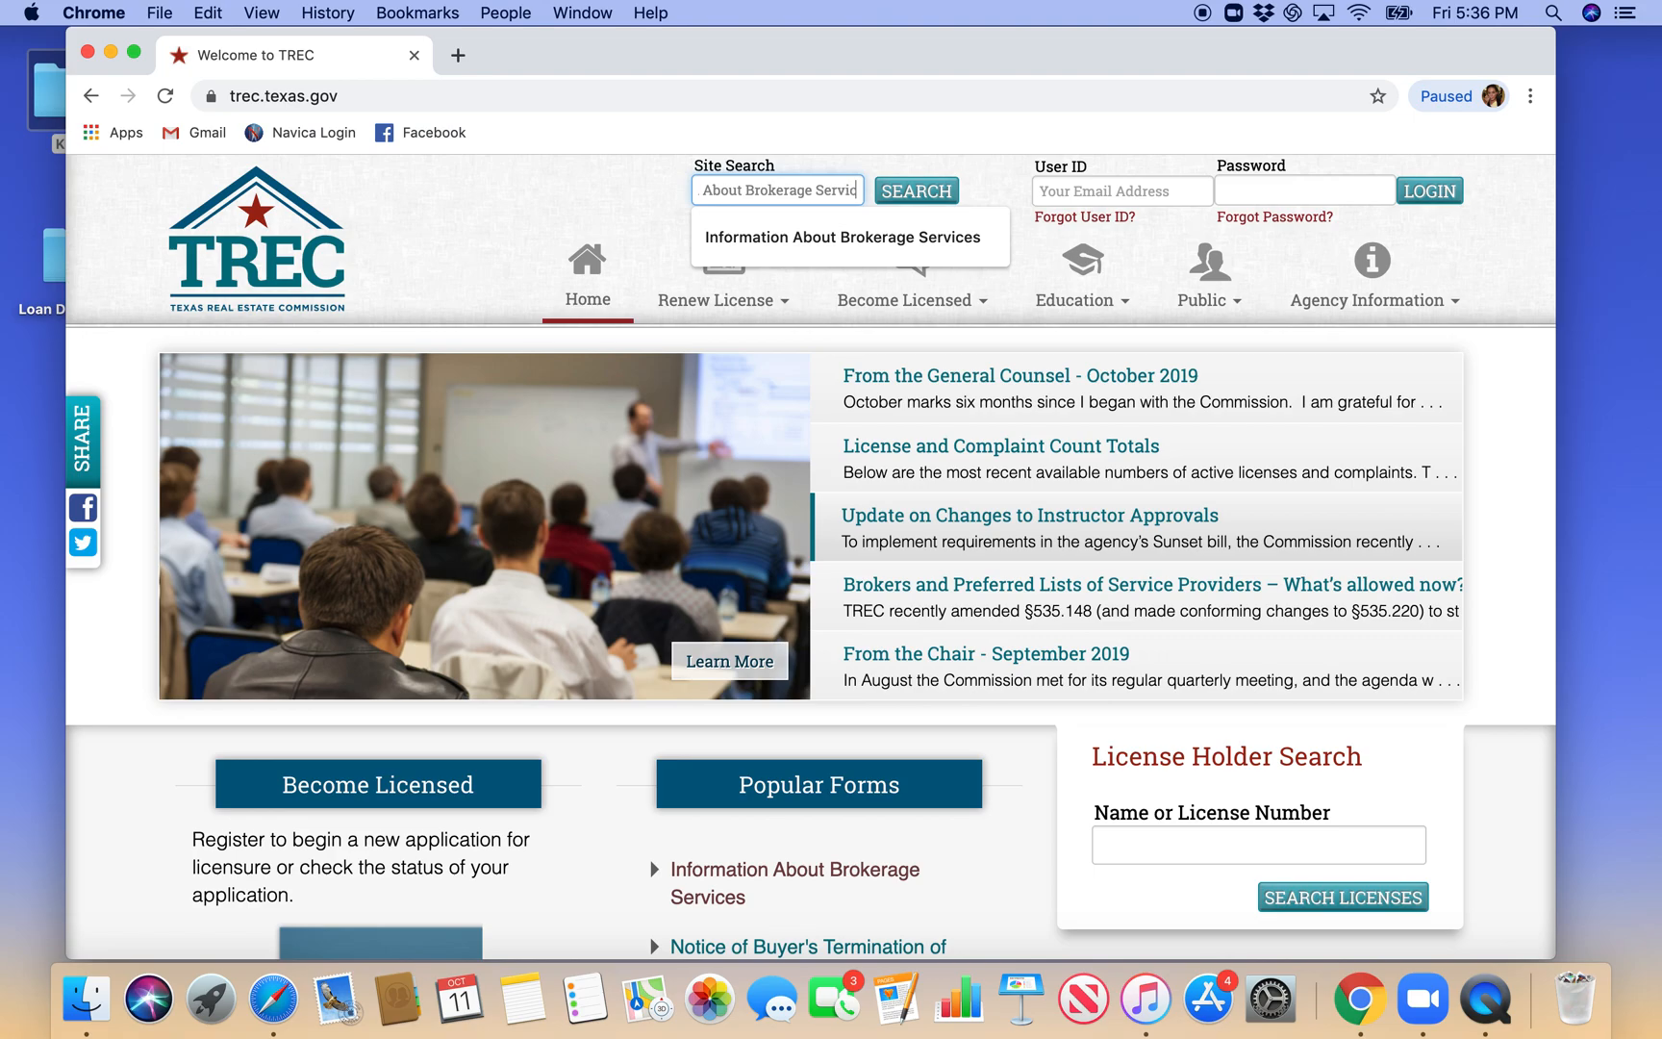
type("es")
left_click(911, 193)
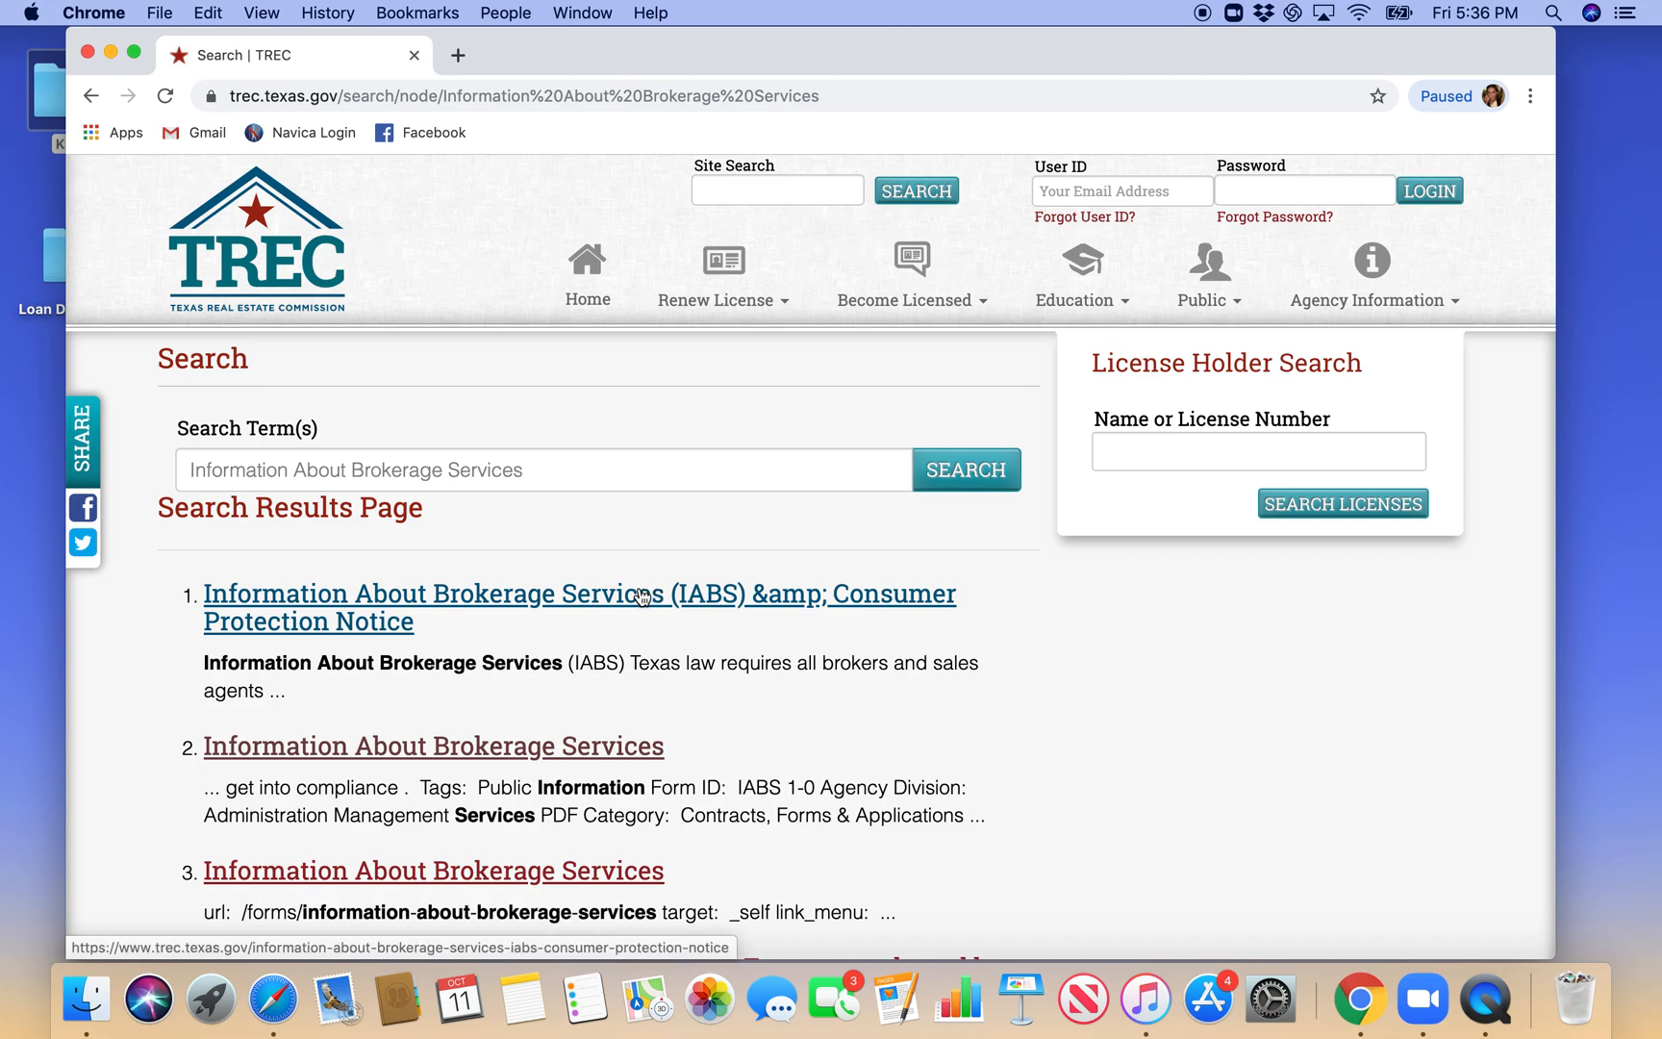
- Open the IABS & Consumer Protection Notice result and open the Information About Brokerage Services form as a PDF
left_click(642, 595)
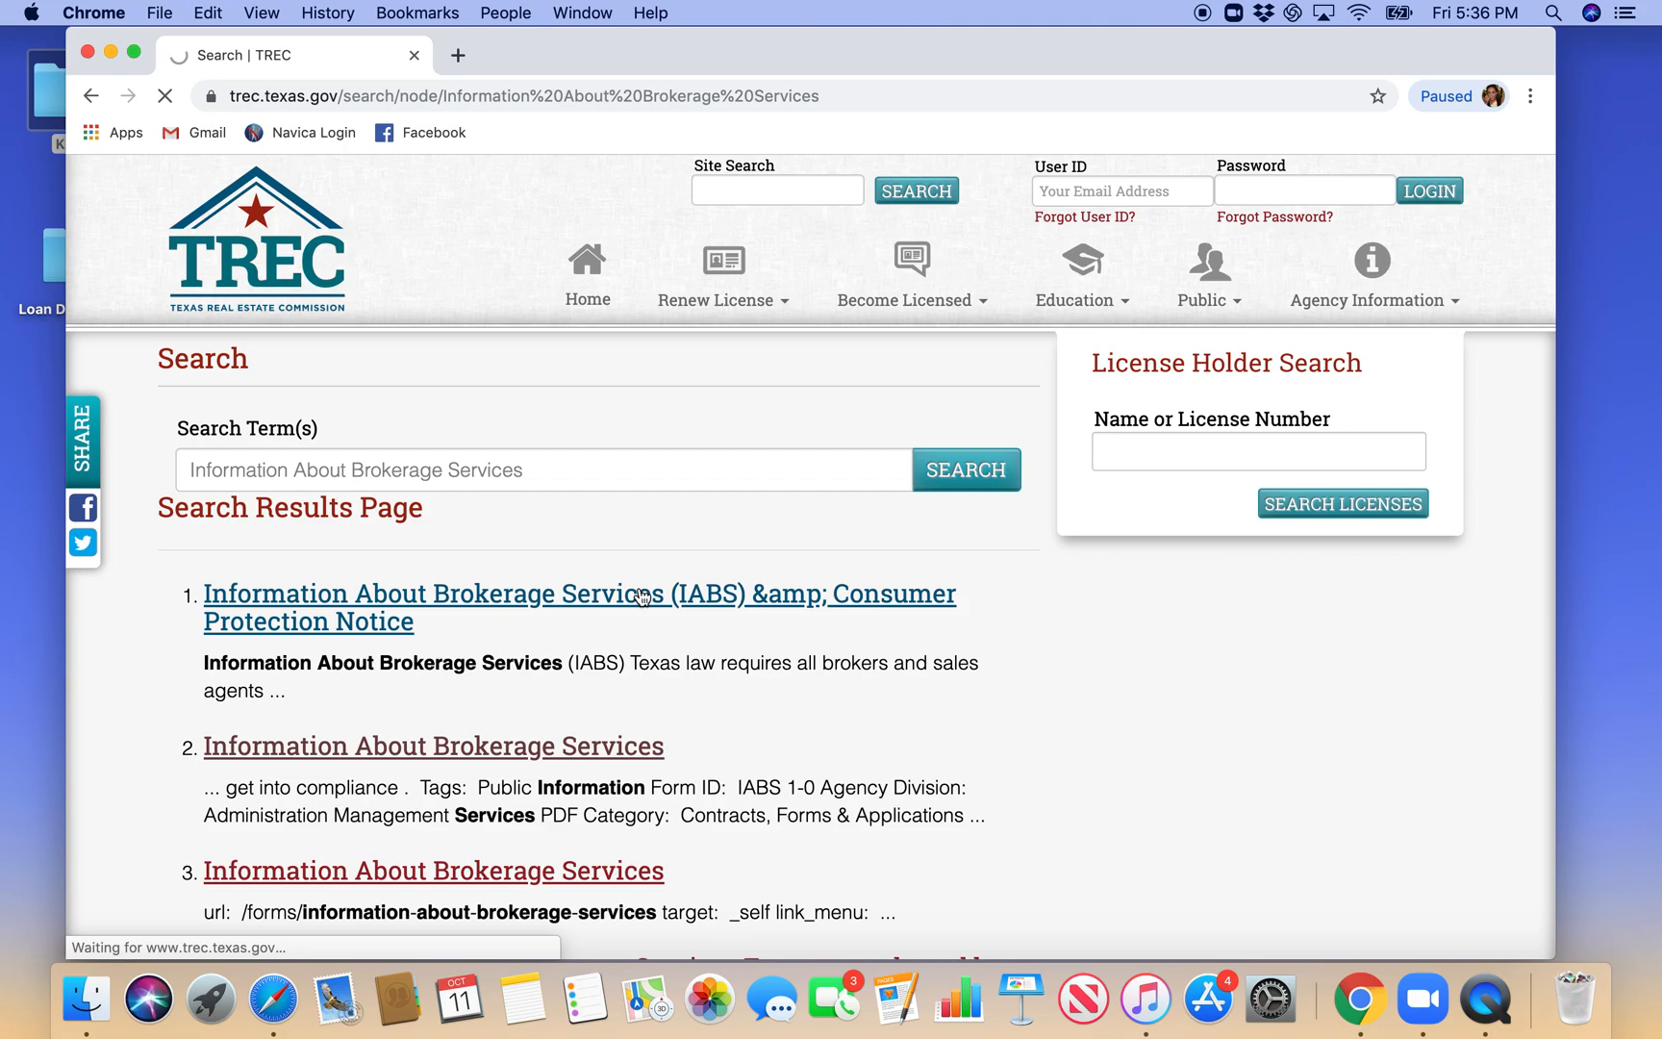
scroll(641, 595, "down", 5)
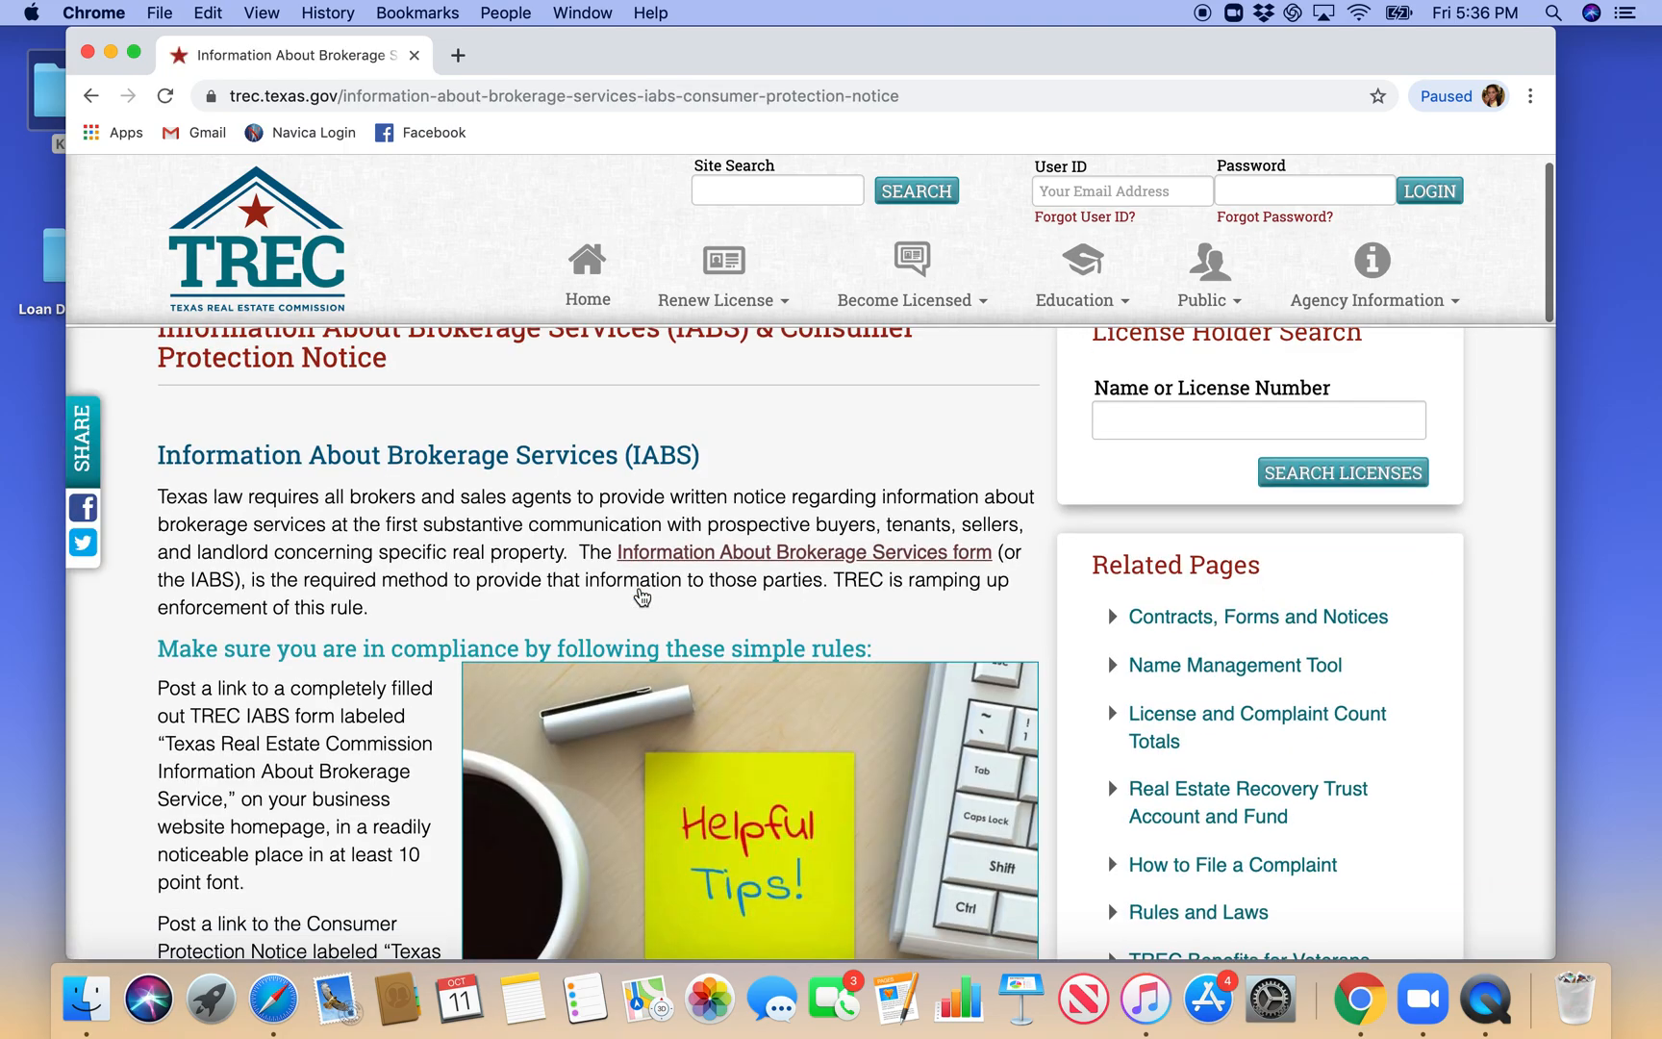
scroll(641, 596, "up", 6)
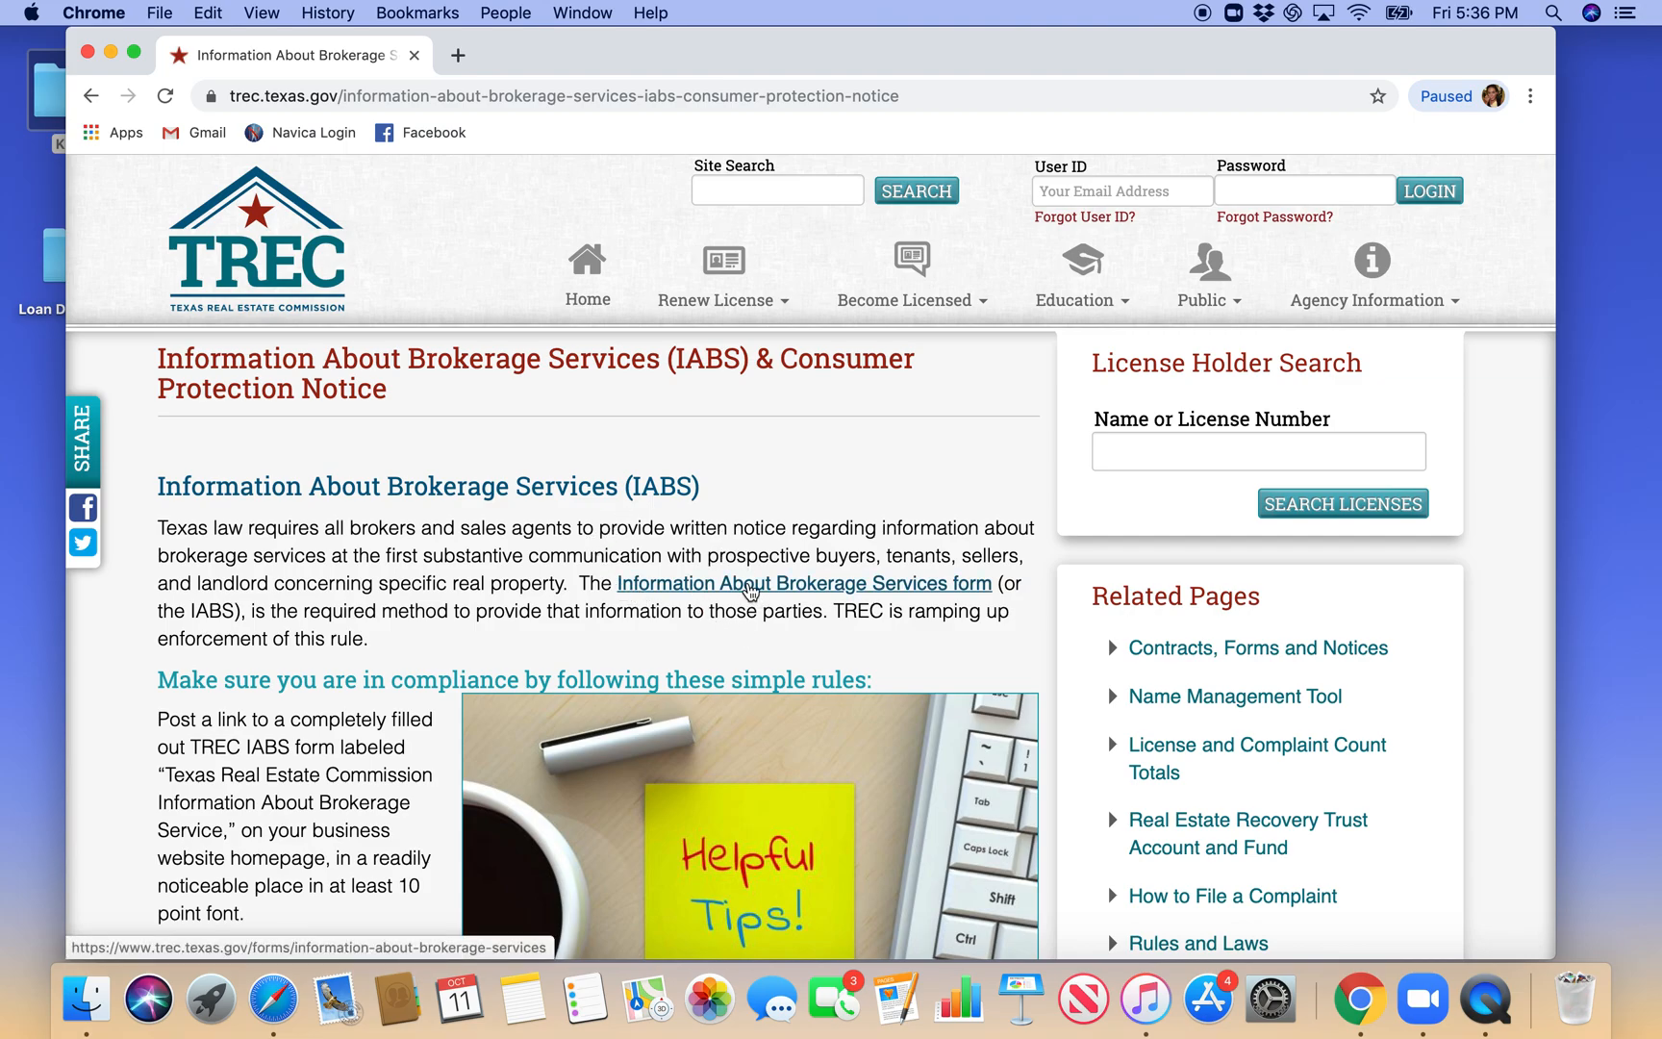
left_click(751, 584)
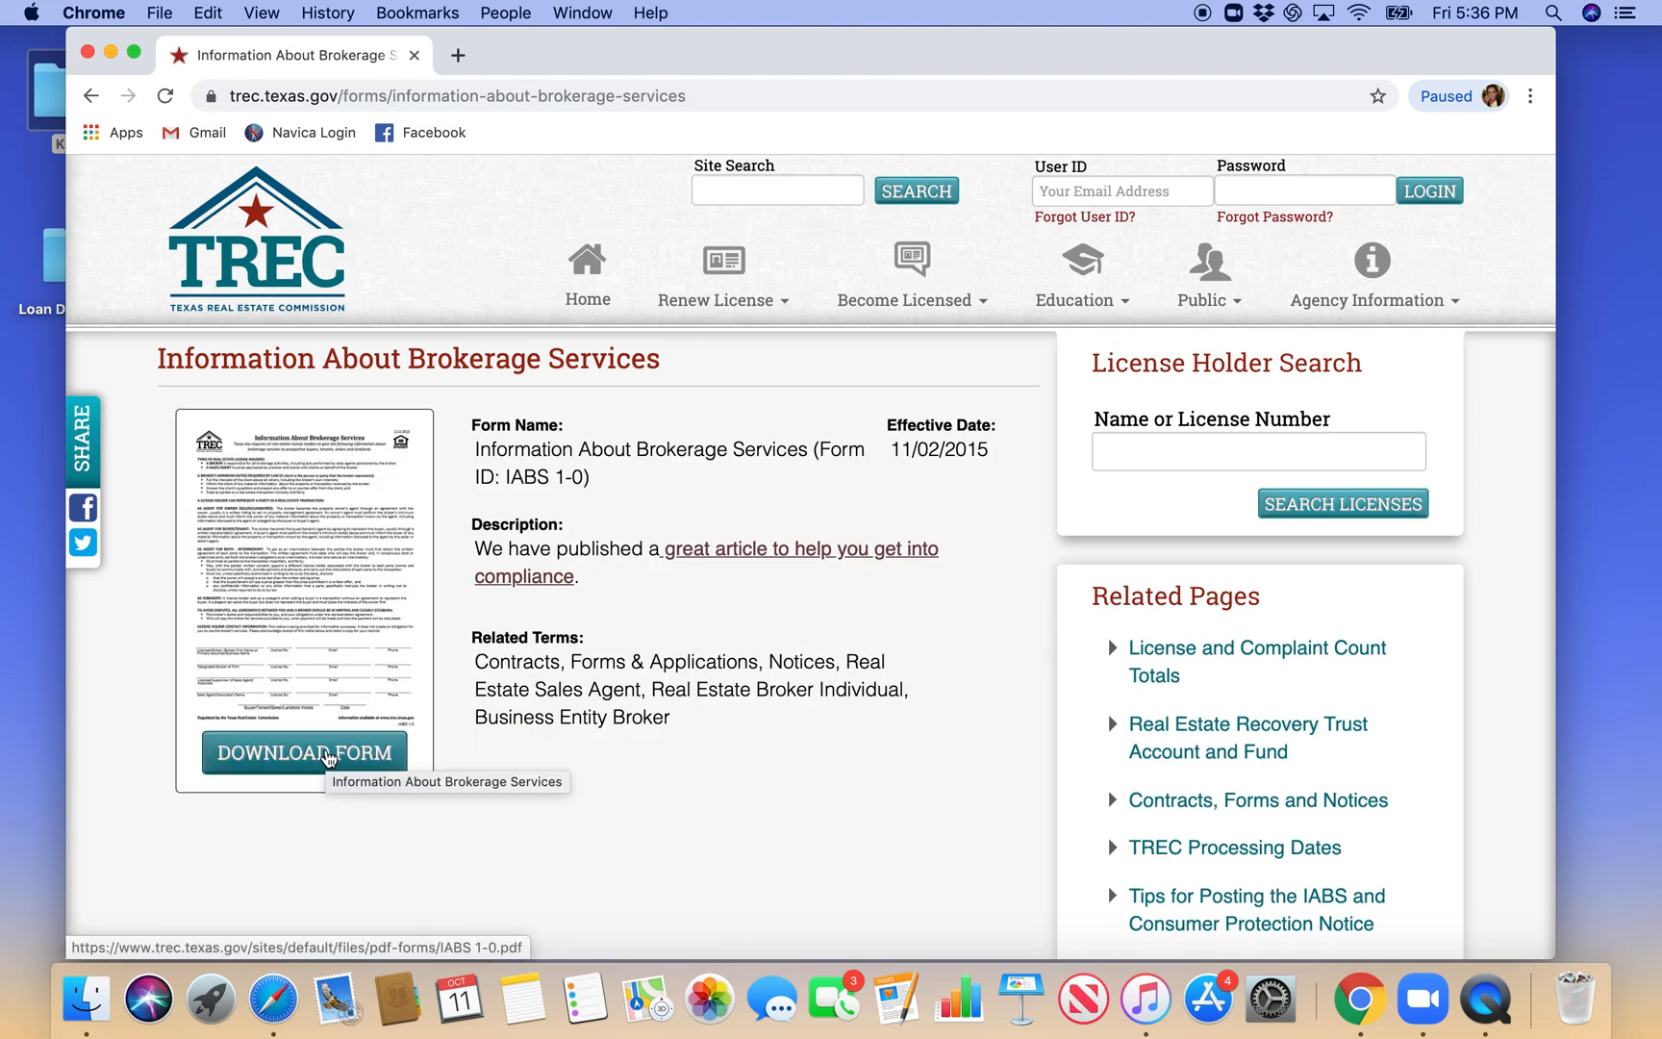
left_click(326, 755)
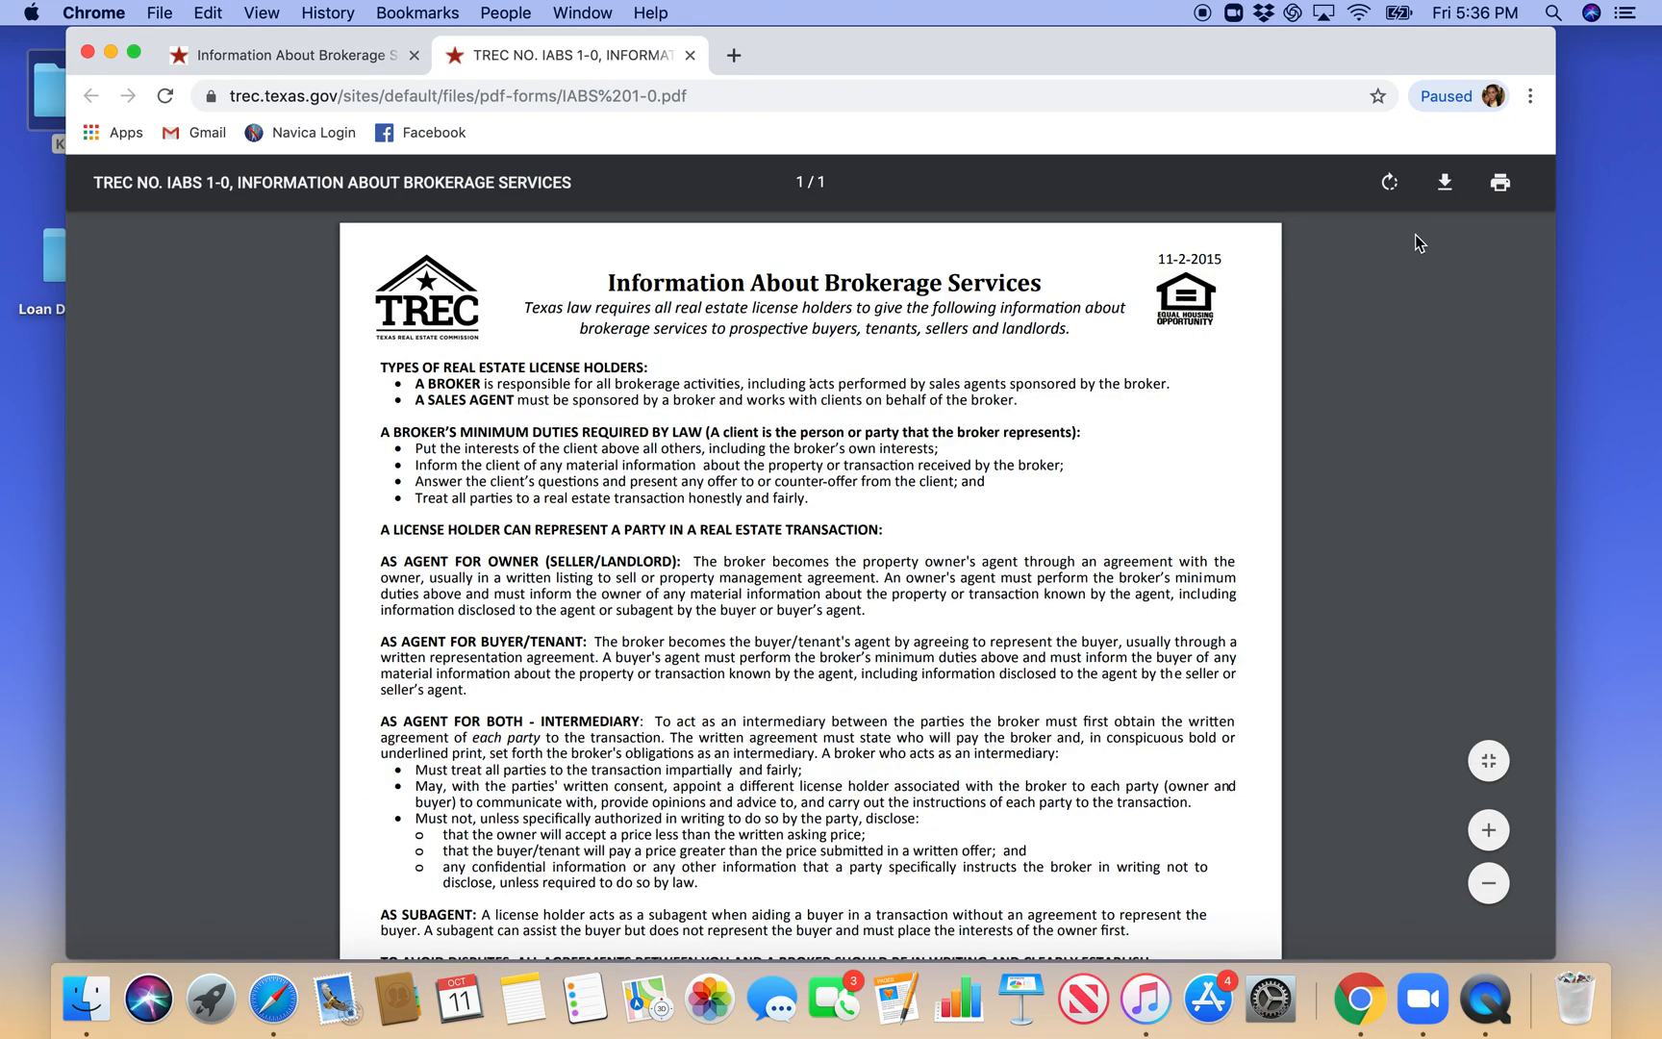
- Save the PDF to the Desktop under the name "Information About Brokerage Services"
left_click(1444, 183)
key("BackSpace")
type("Information About Brokerage Services")
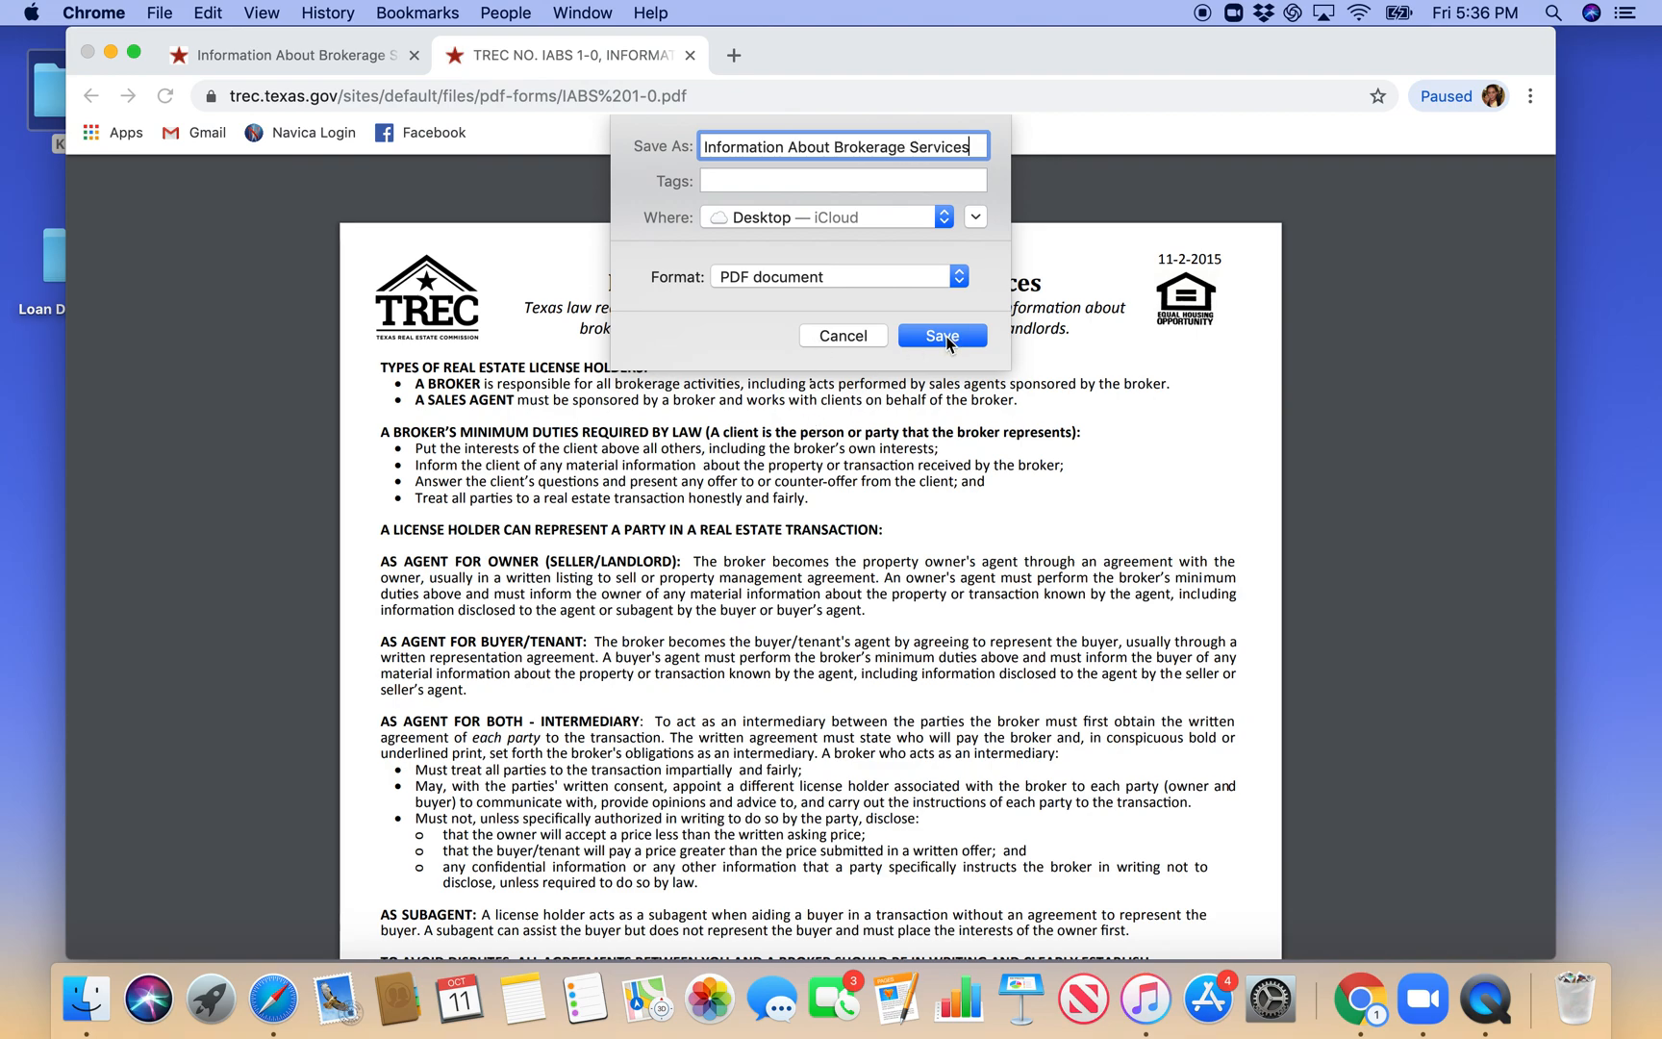
left_click(941, 335)
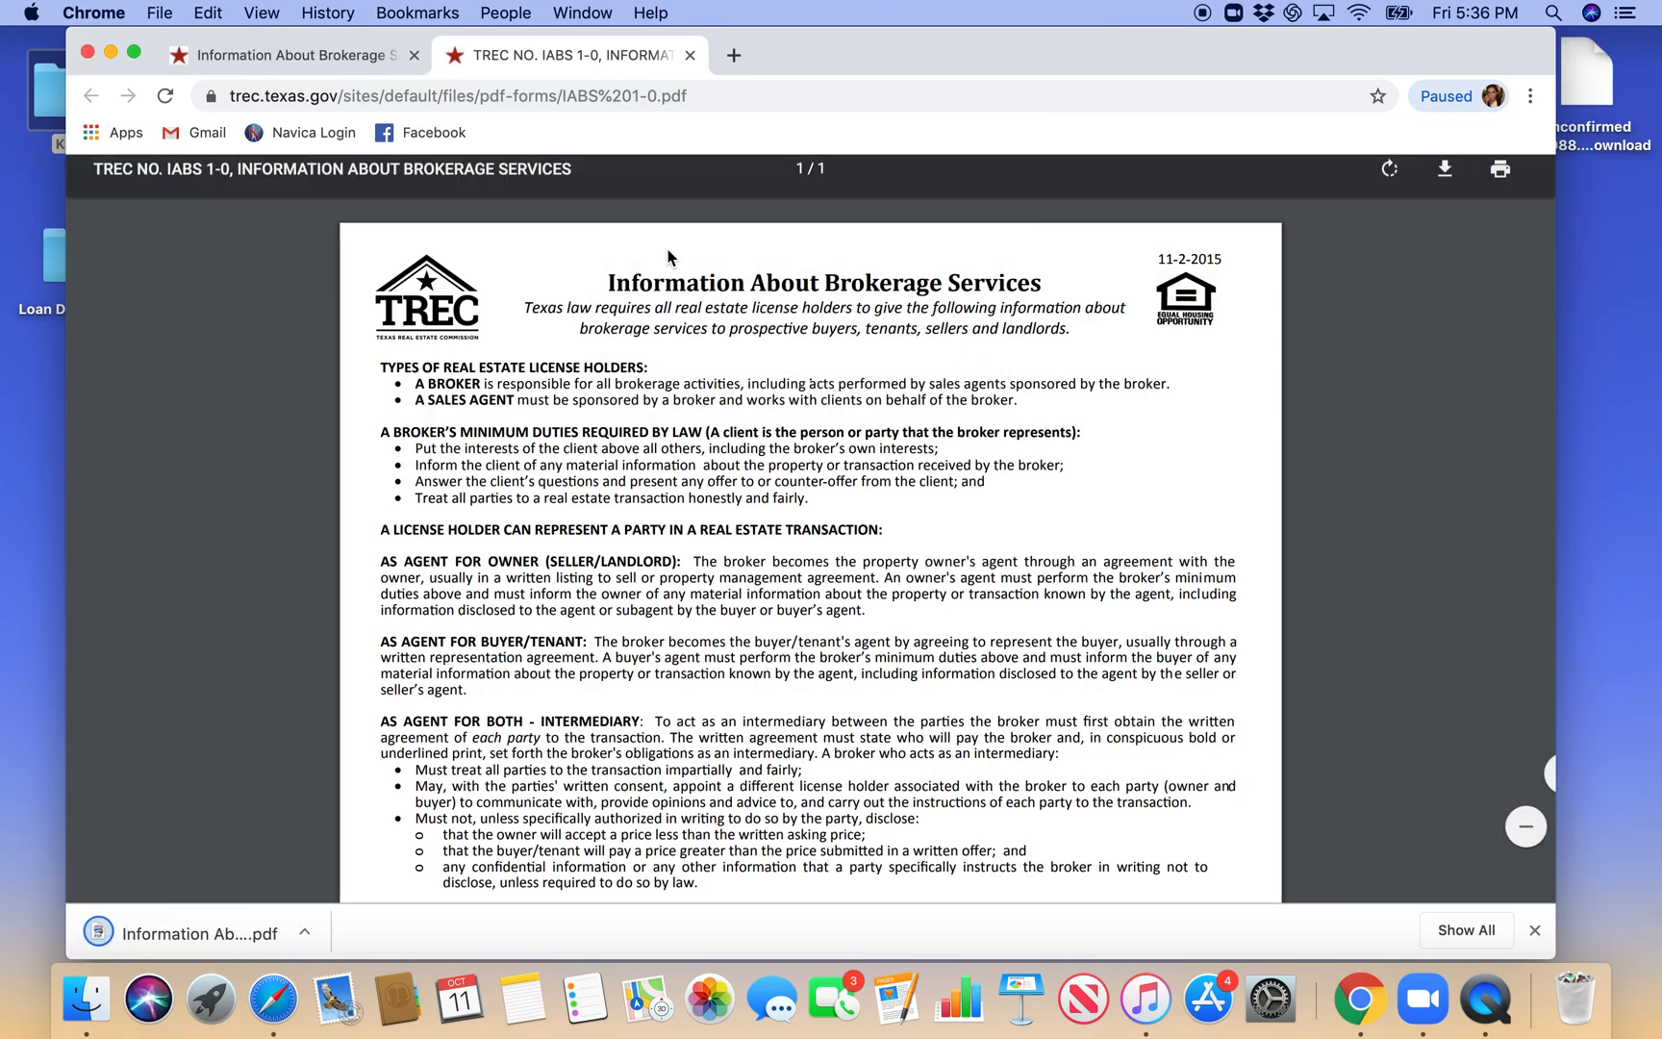
- Close the saved form, return to the IABS information page, and open the TREC Consumer Protection Notice form's PDF
left_click(691, 58)
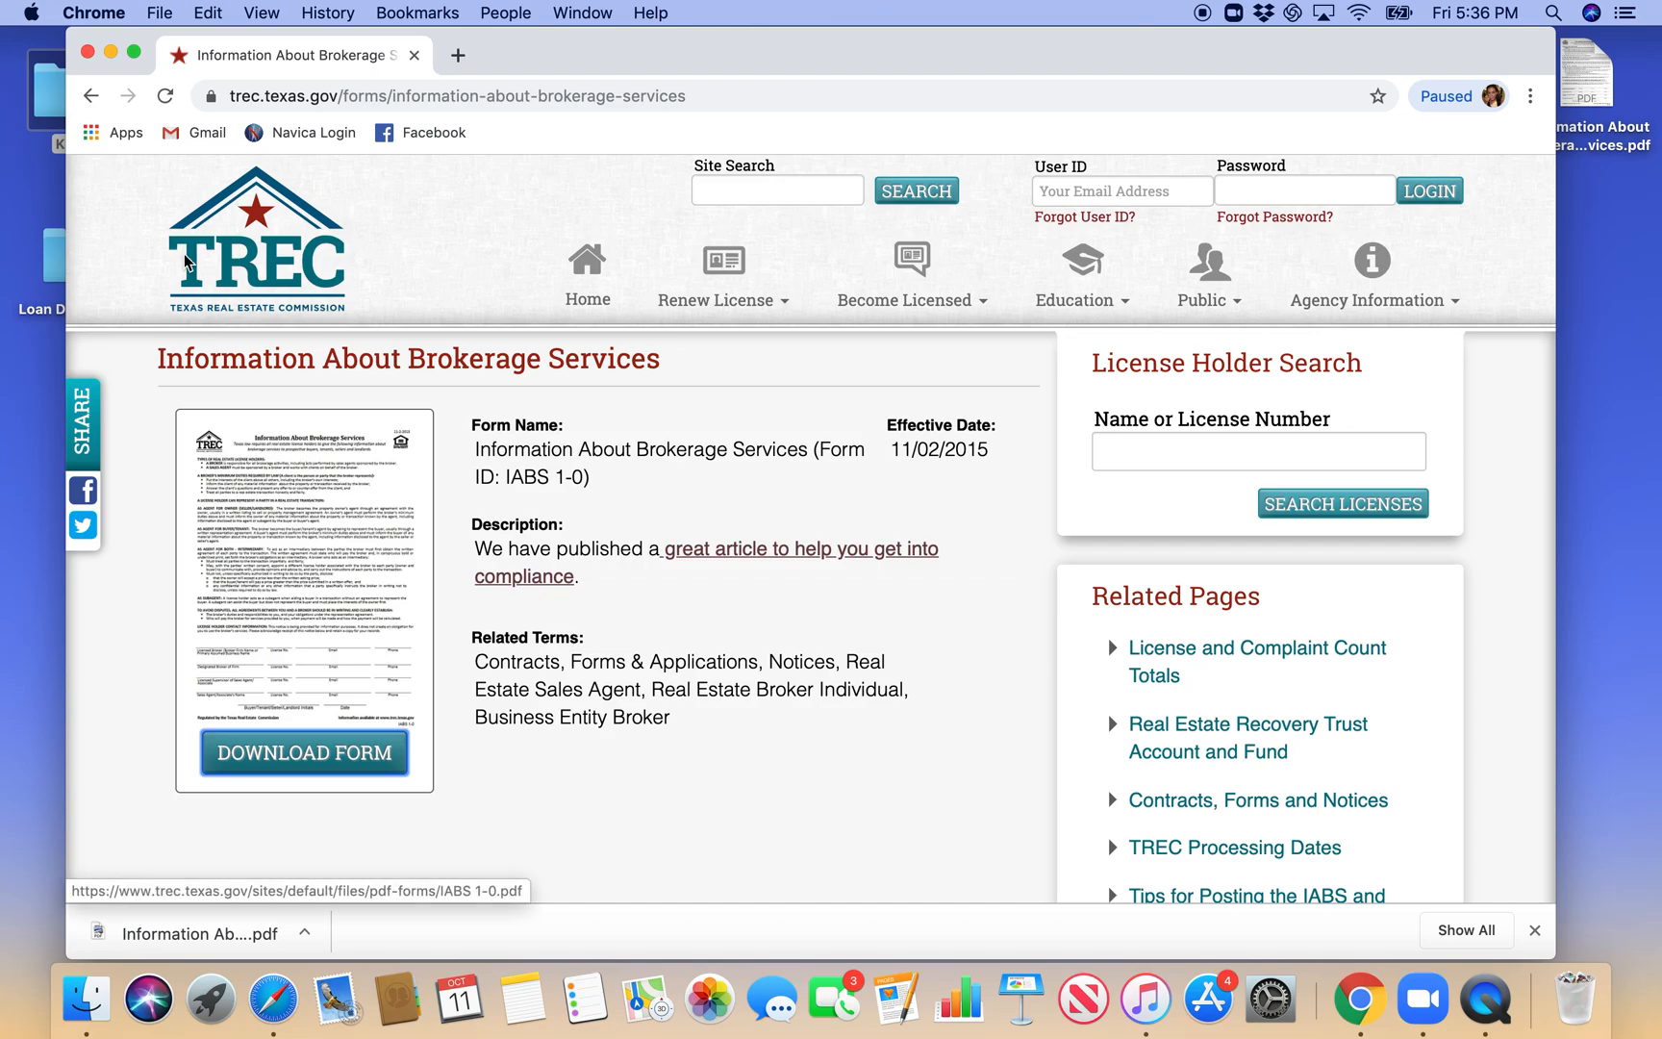
left_click(91, 96)
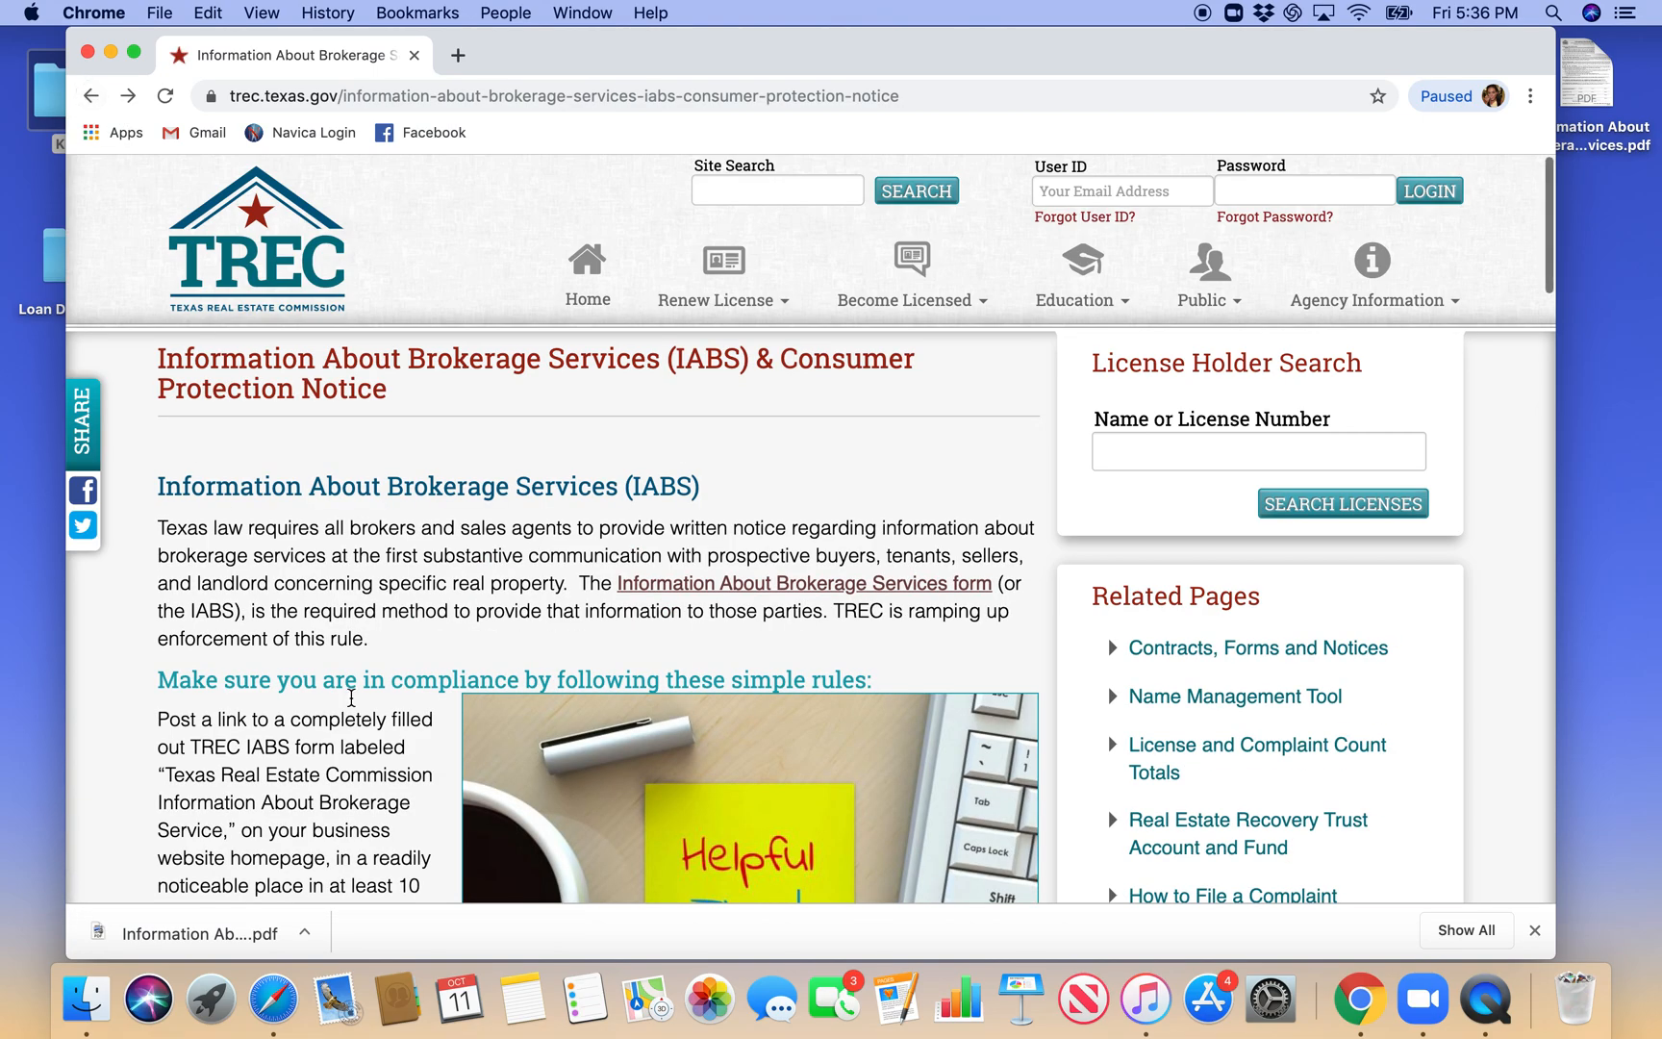
scroll(353, 707, "down", 15)
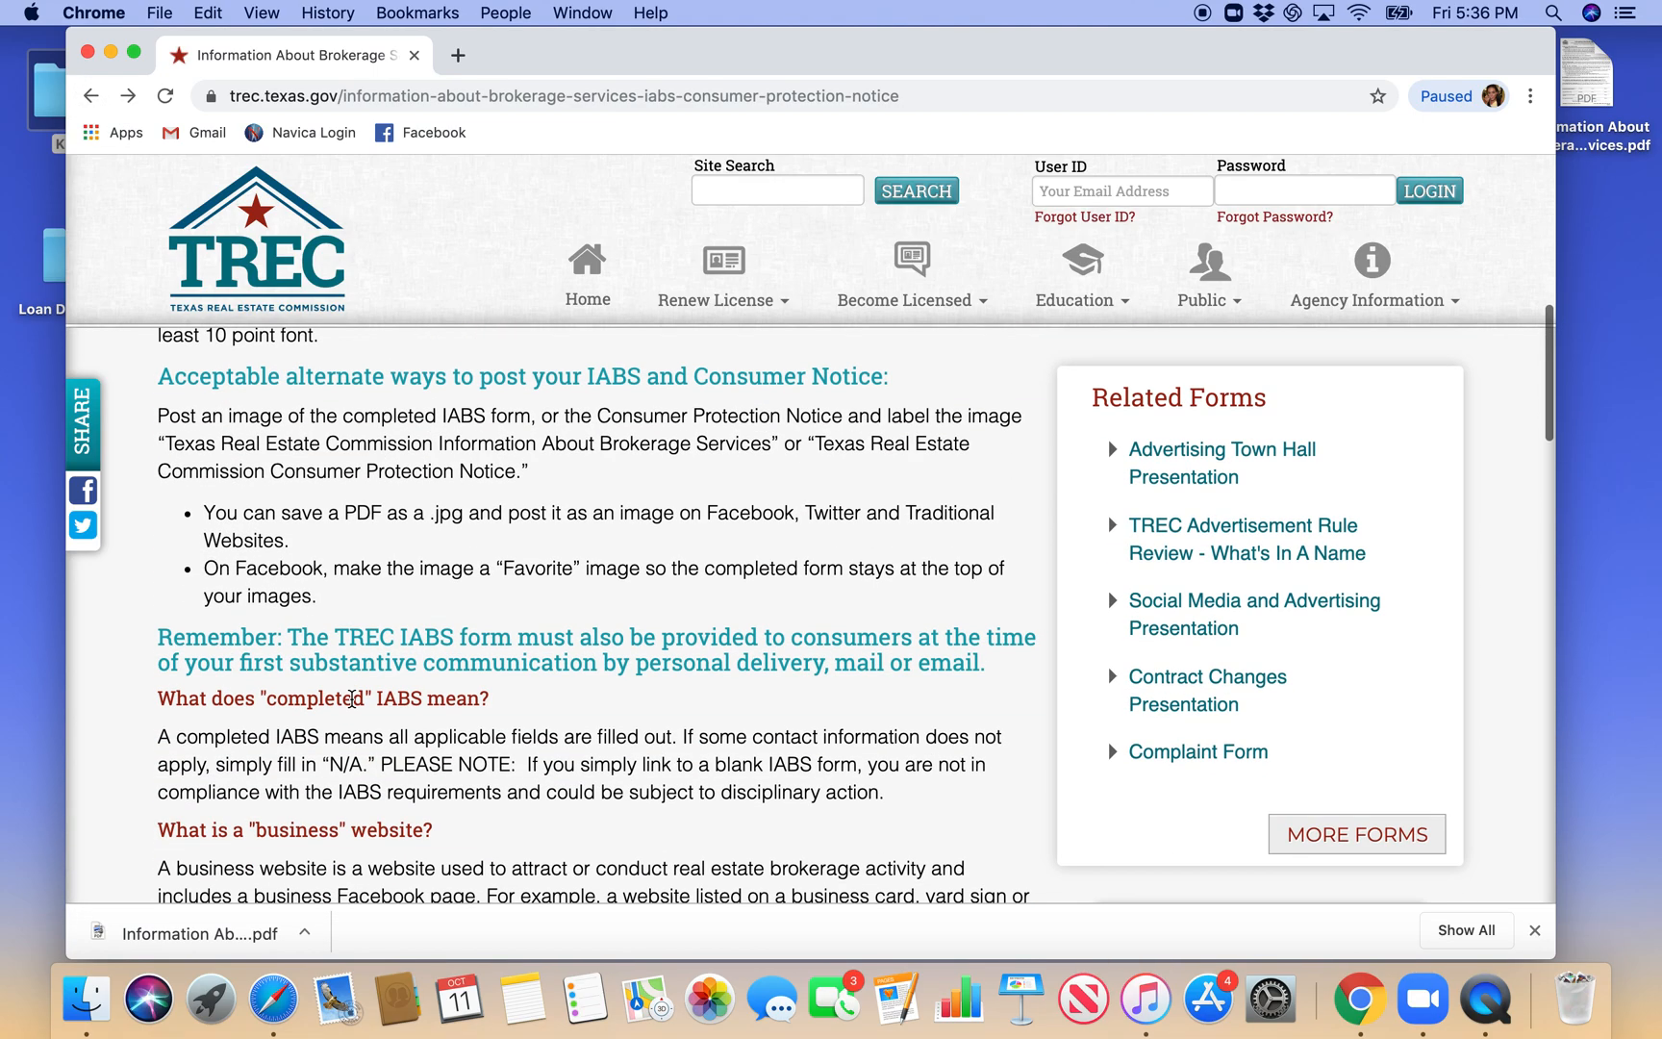
scroll(352, 699, "down", 3)
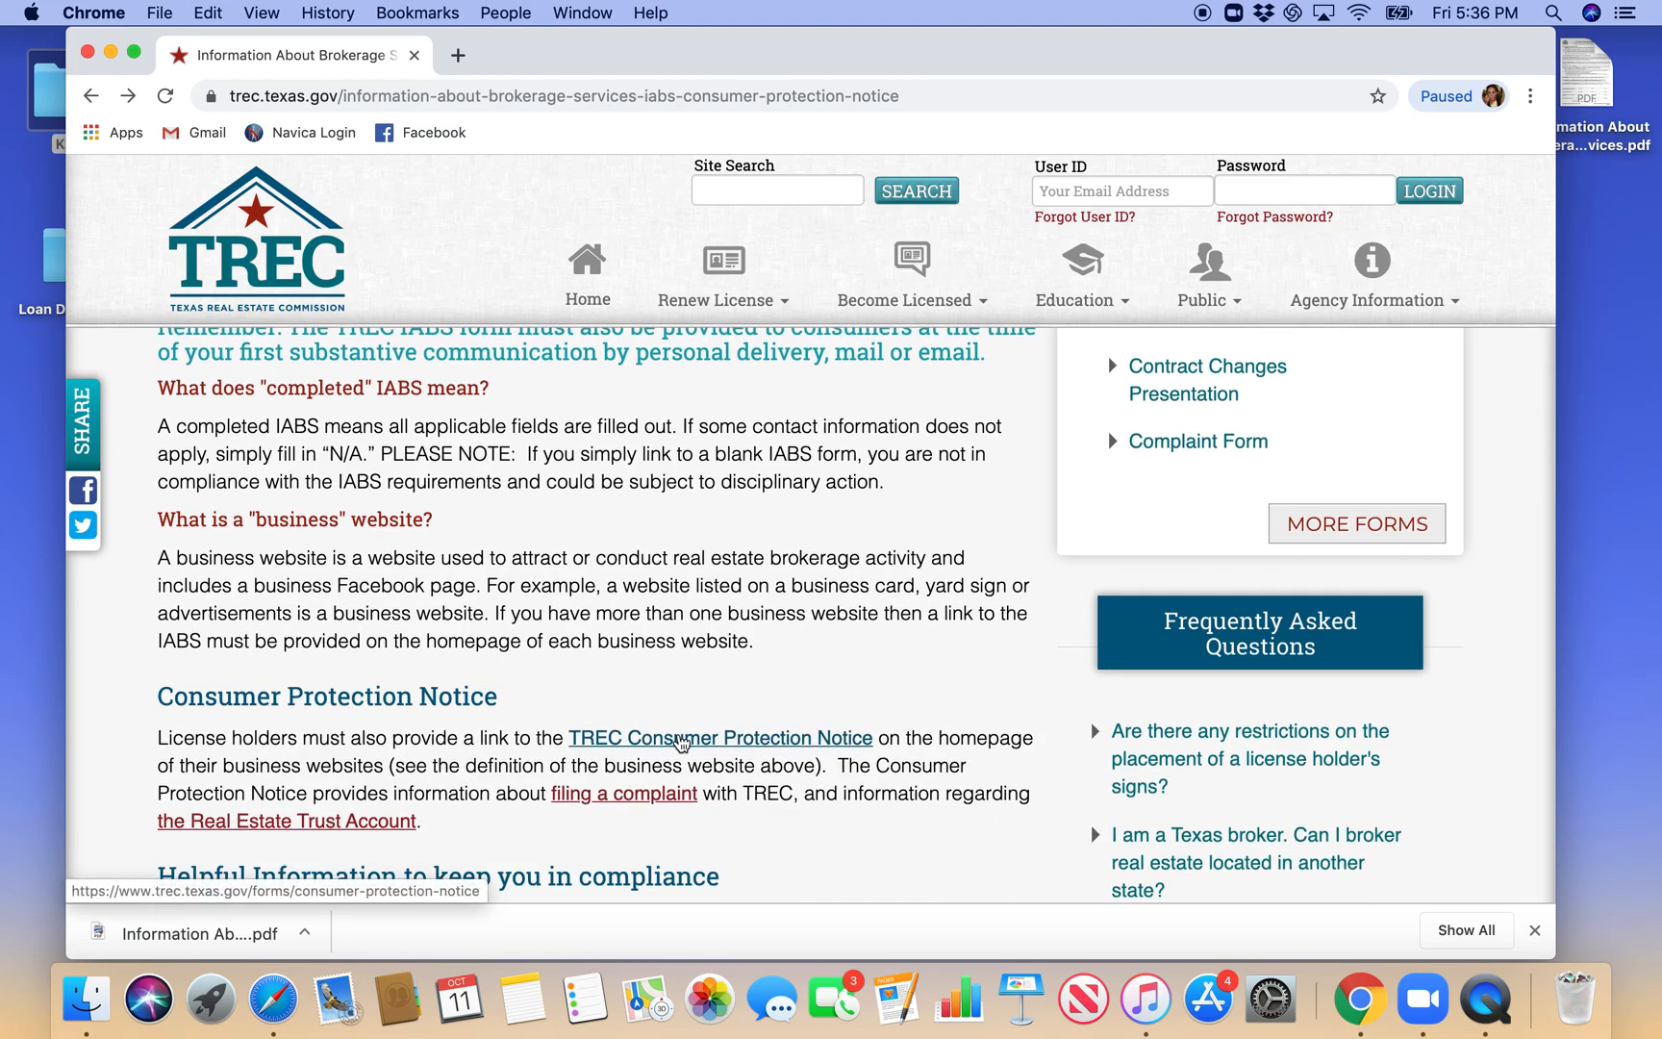
left_click(681, 738)
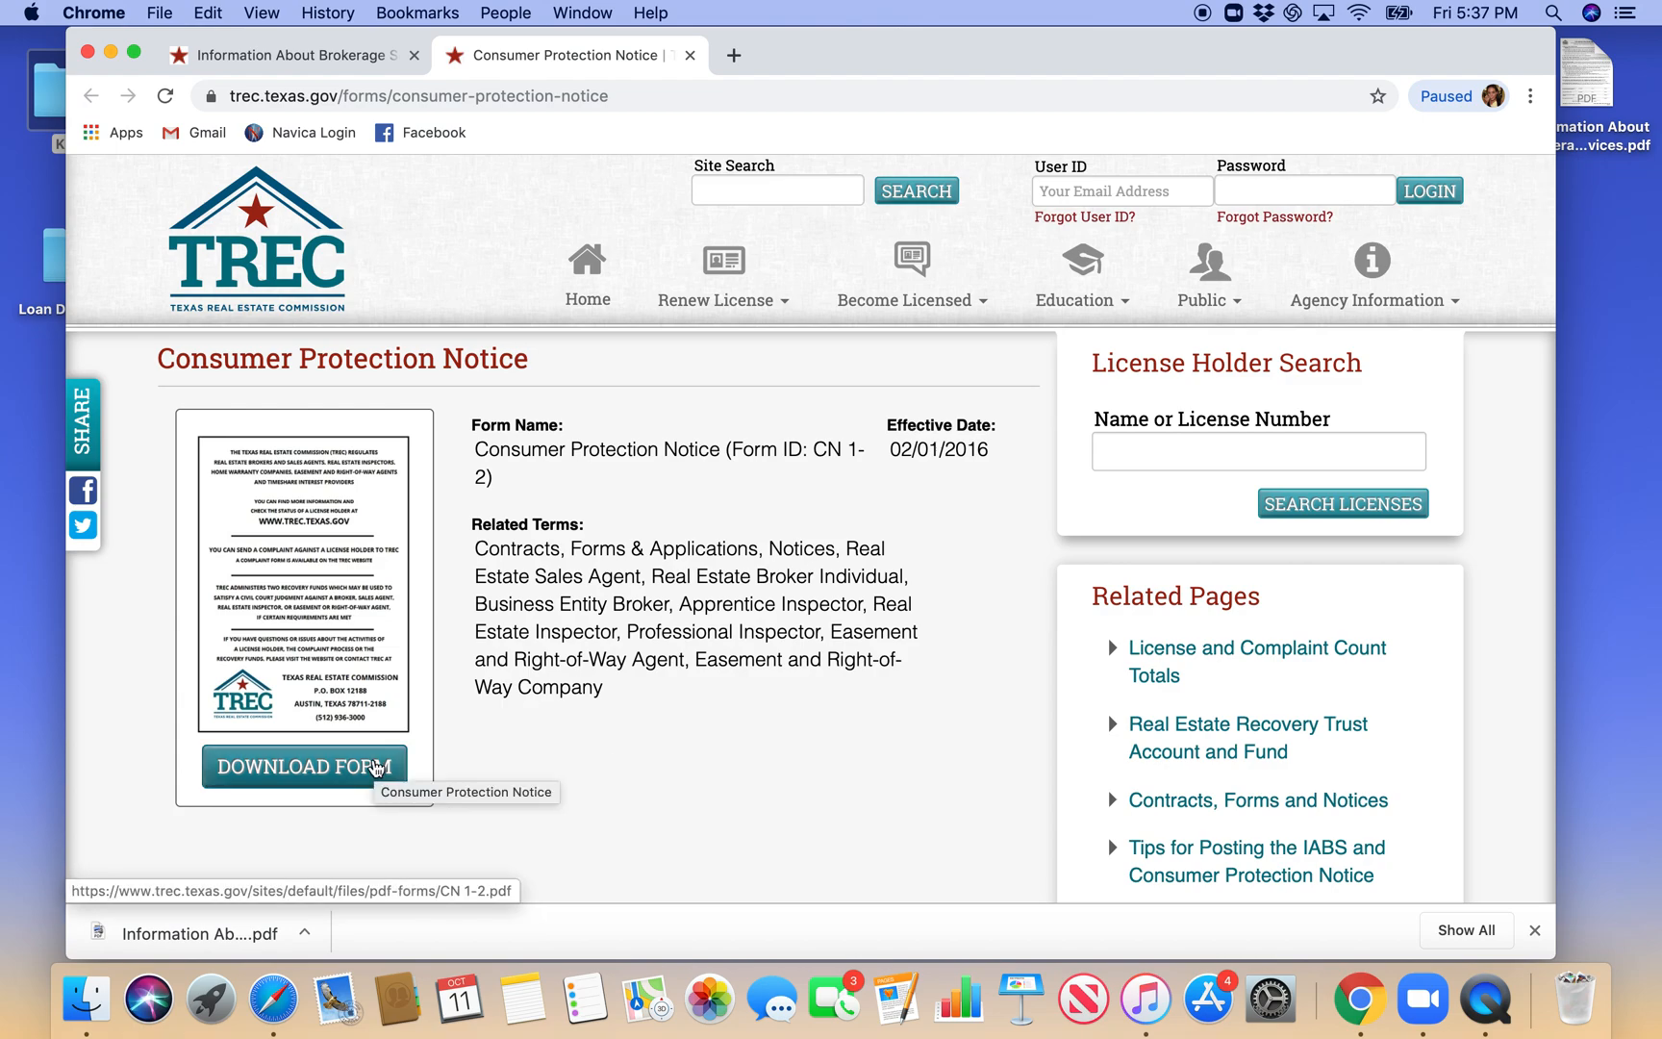
left_click(376, 766)
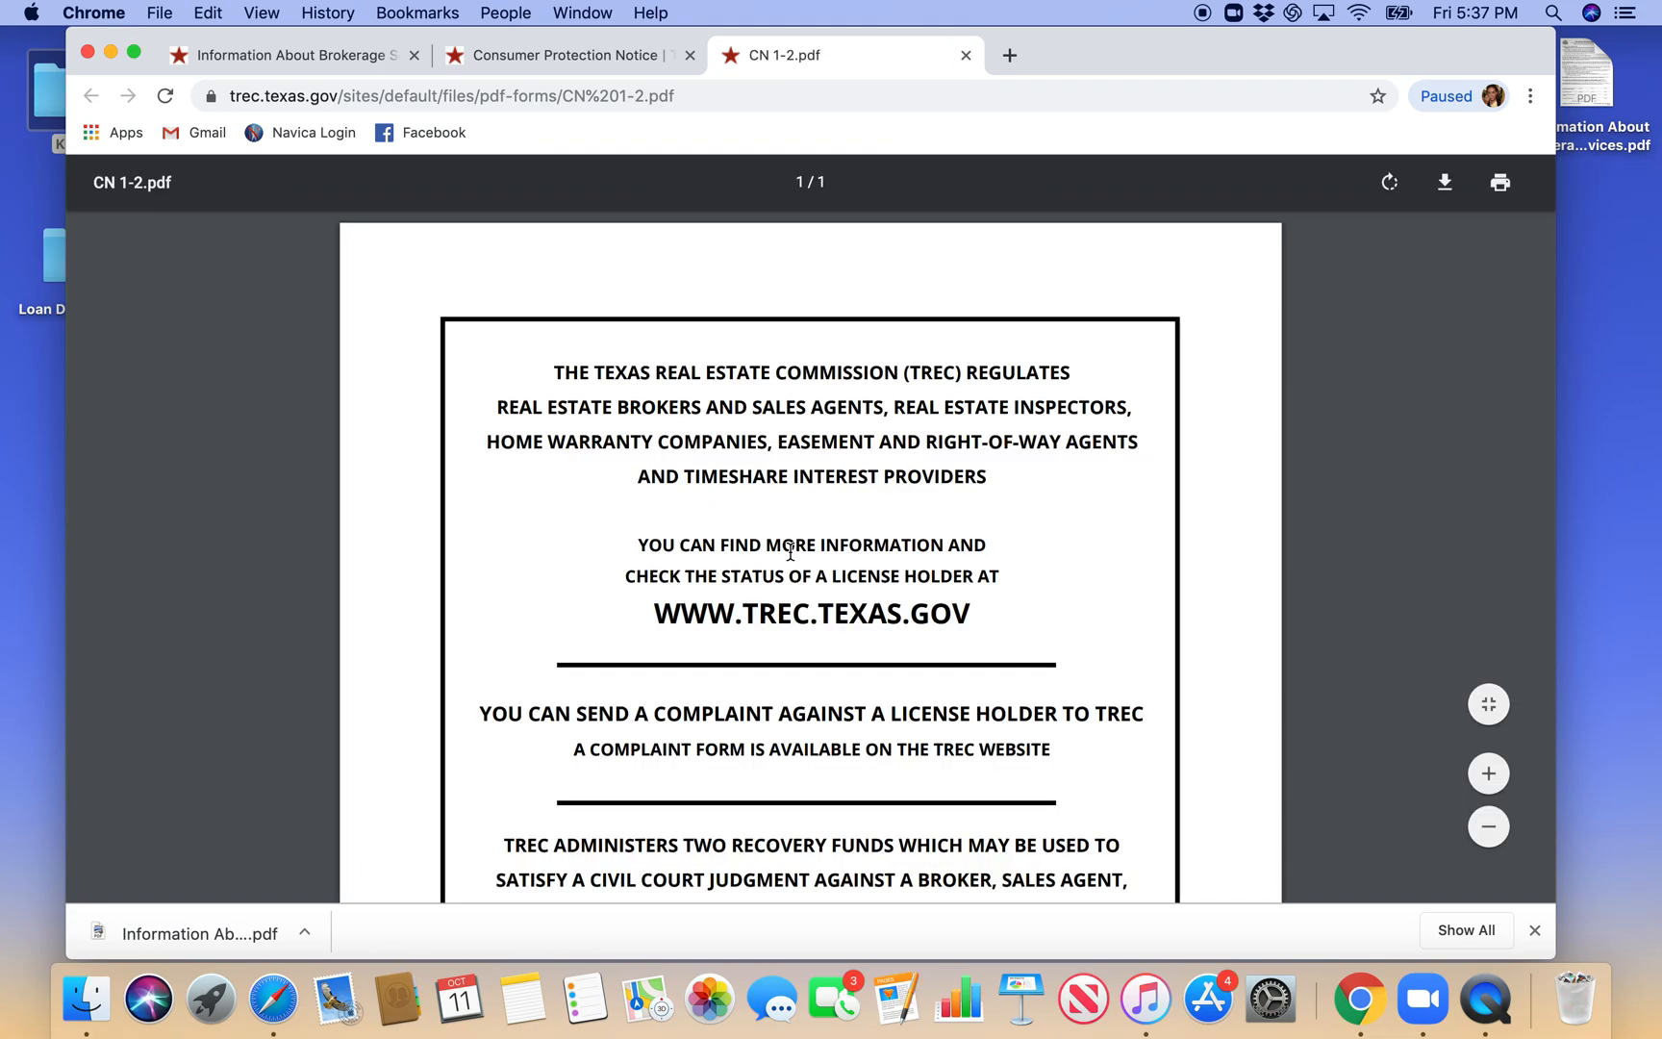
- Save the notice to the Desktop as a PDF named "Consumer Protection Notice"
scroll(791, 551, "down", 3)
scroll(790, 550, "up", 2)
left_click(1444, 182)
type("COn")
key("BackSpace")
key("BackSpace")
type("onsumer Protecti")
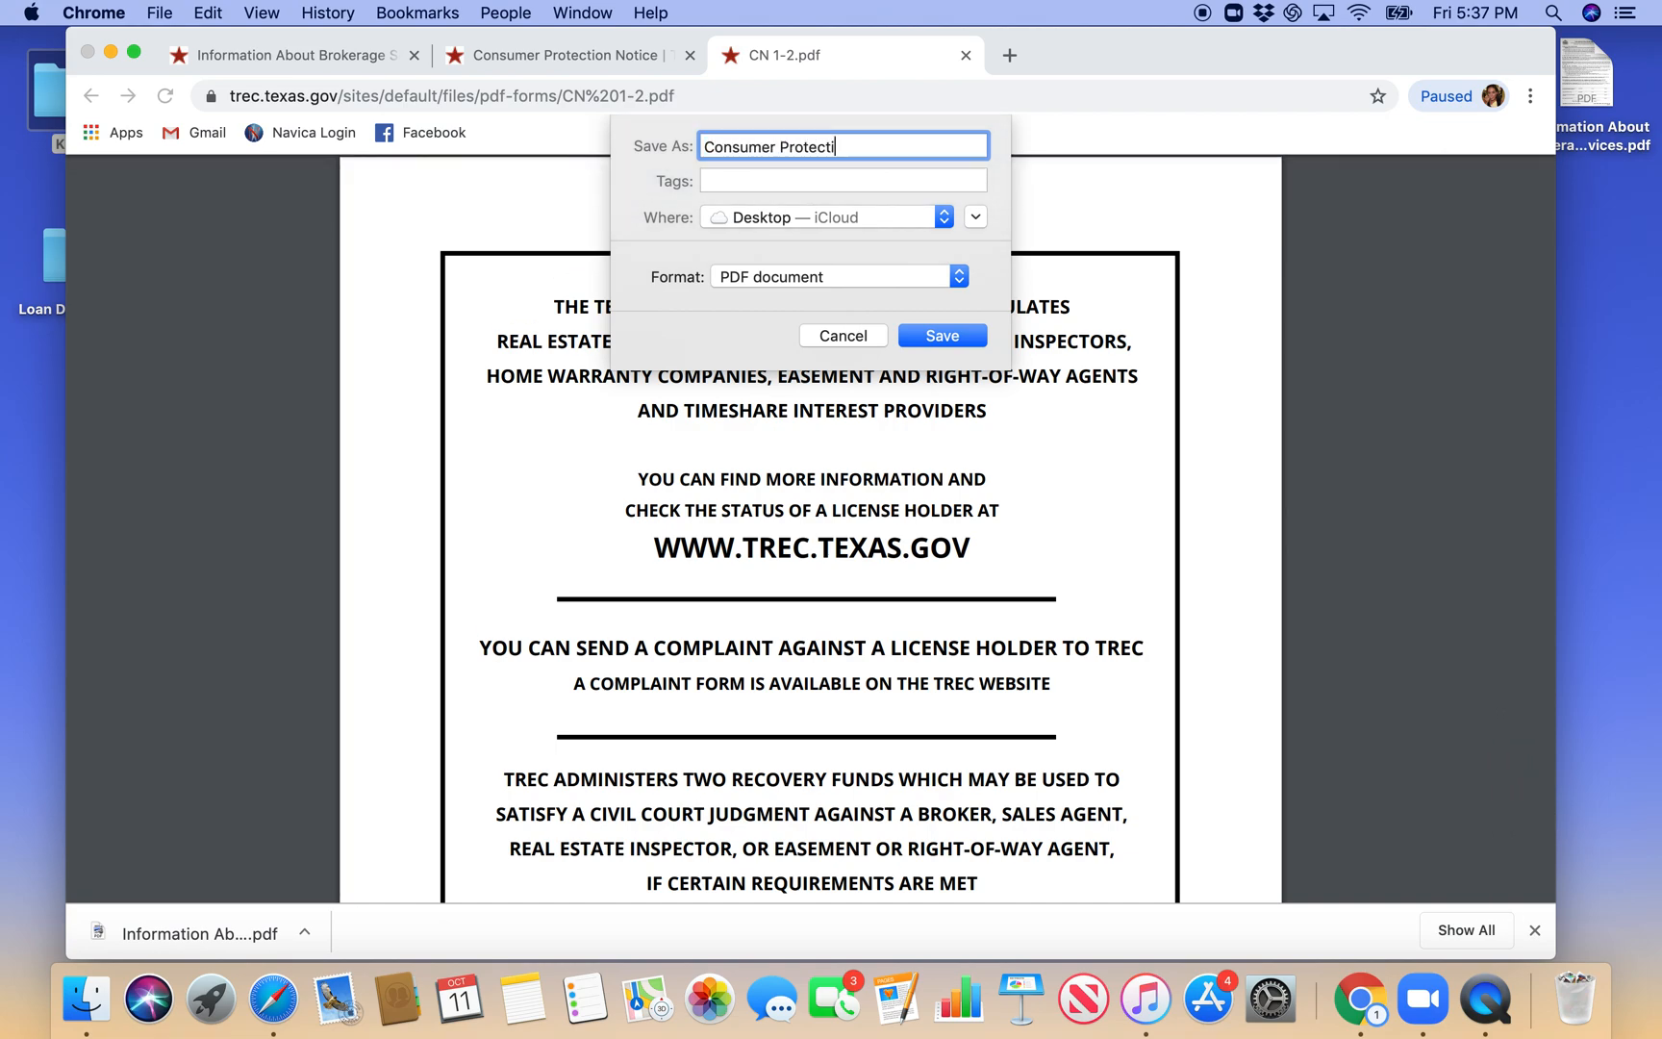
key("BackSpace")
key("BackSpace")
left_click(928, 335)
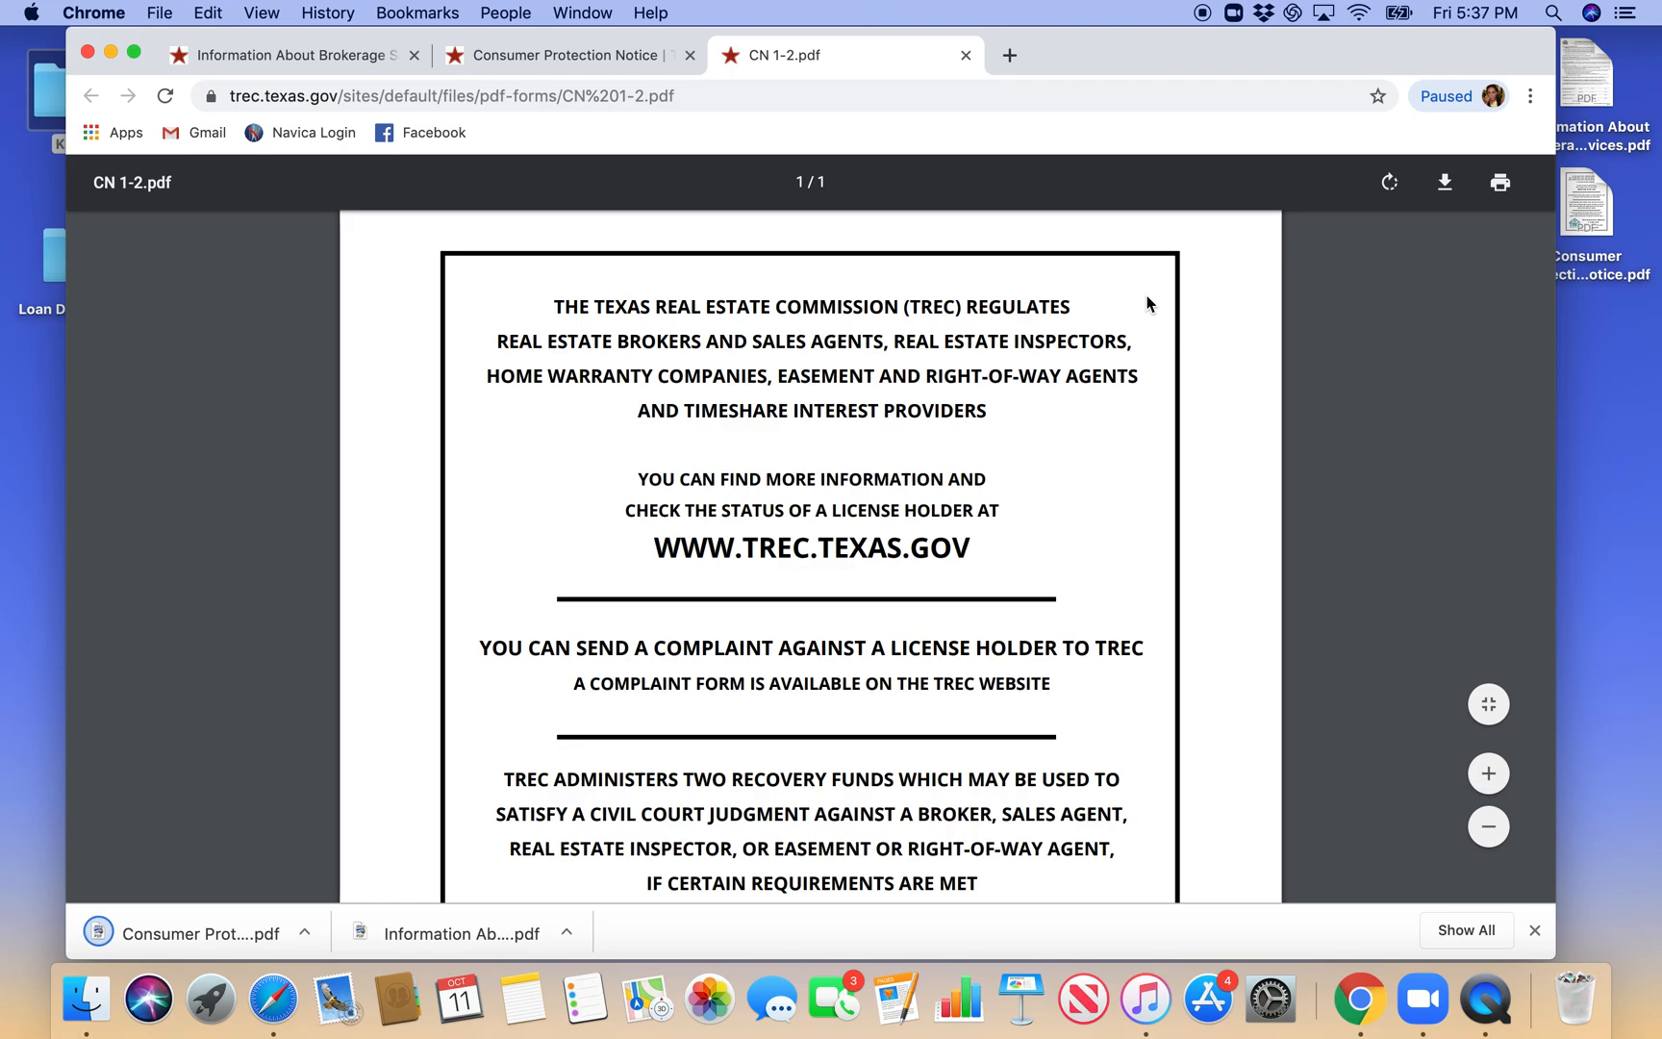
- Minimise the browser and open the Information About Brokerage Services PDF from the desktop in Preview
scroll(1075, 498, "down", 3)
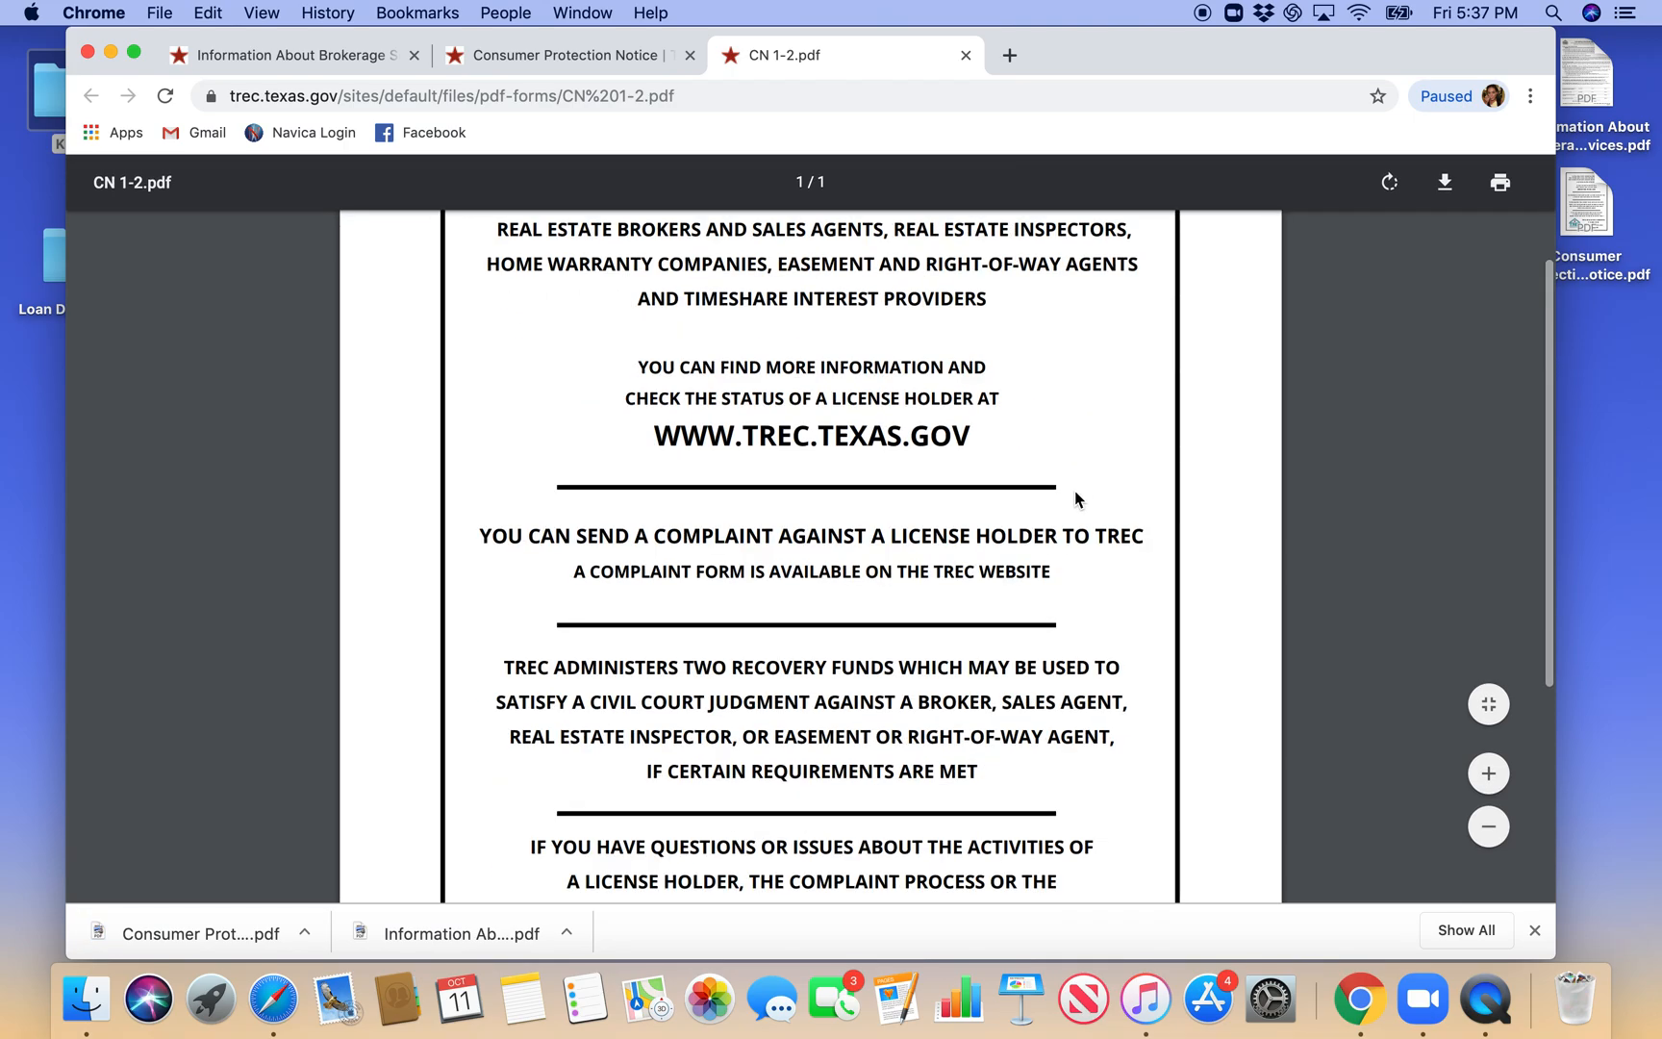
left_click(111, 53)
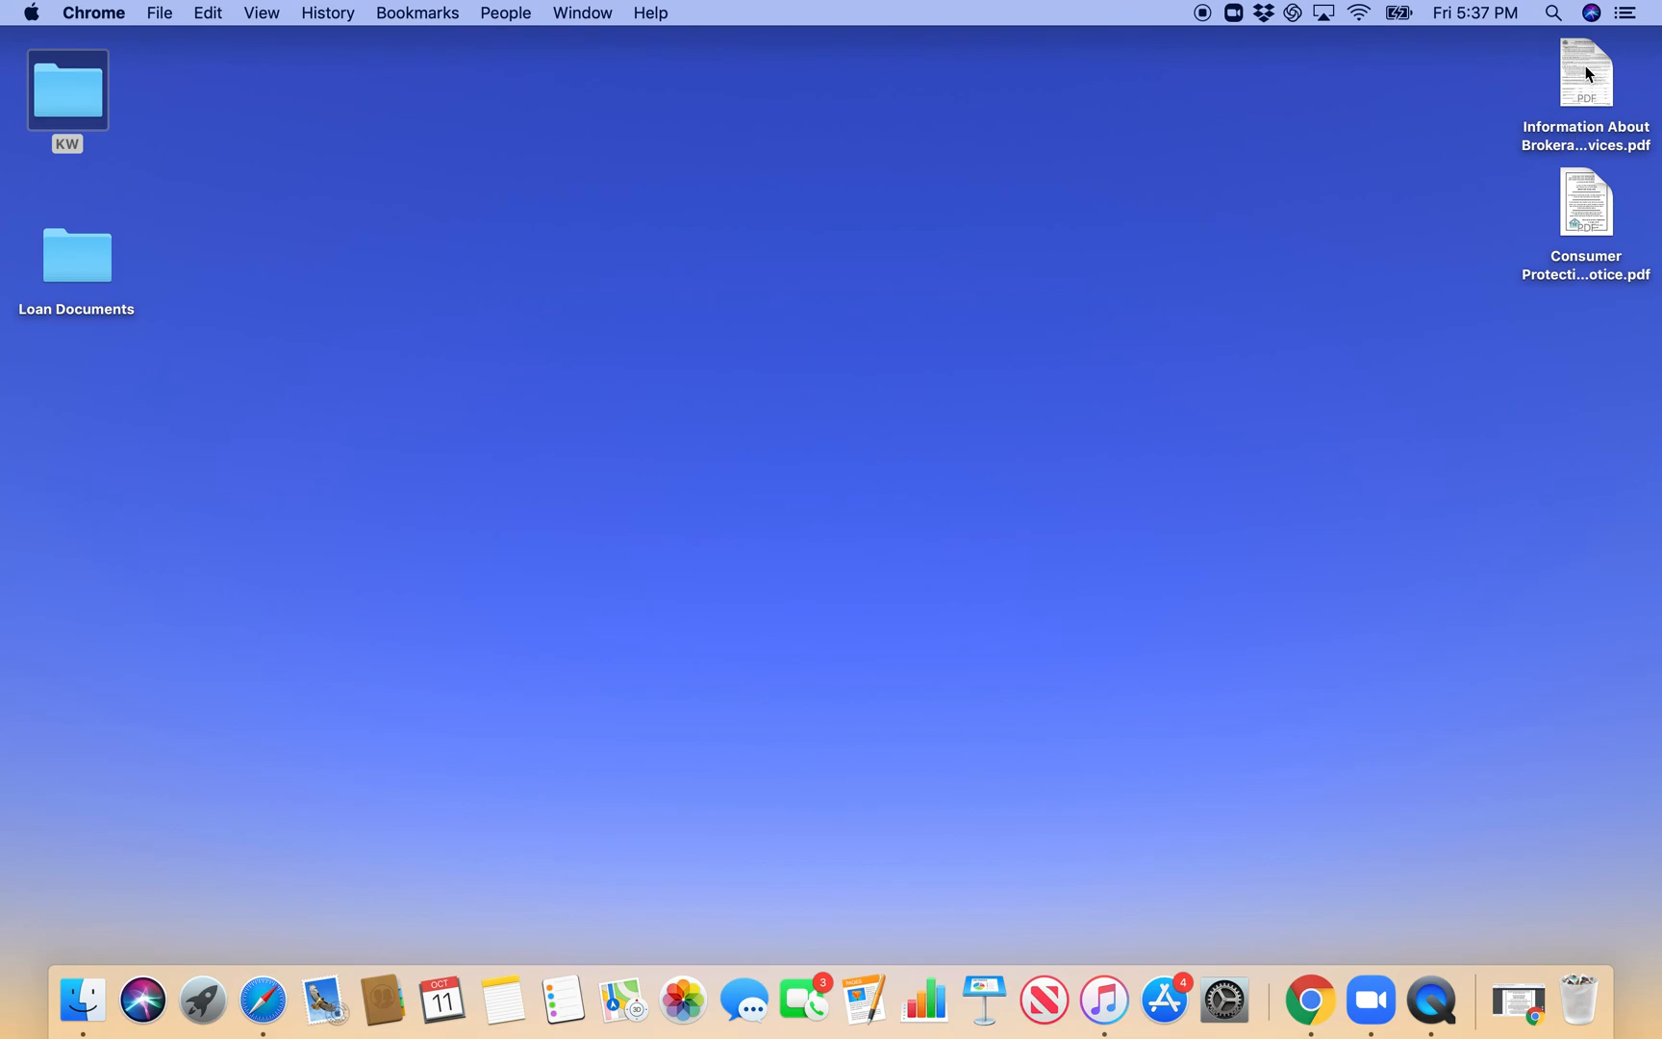
left_click(1584, 67)
double_click(1584, 69)
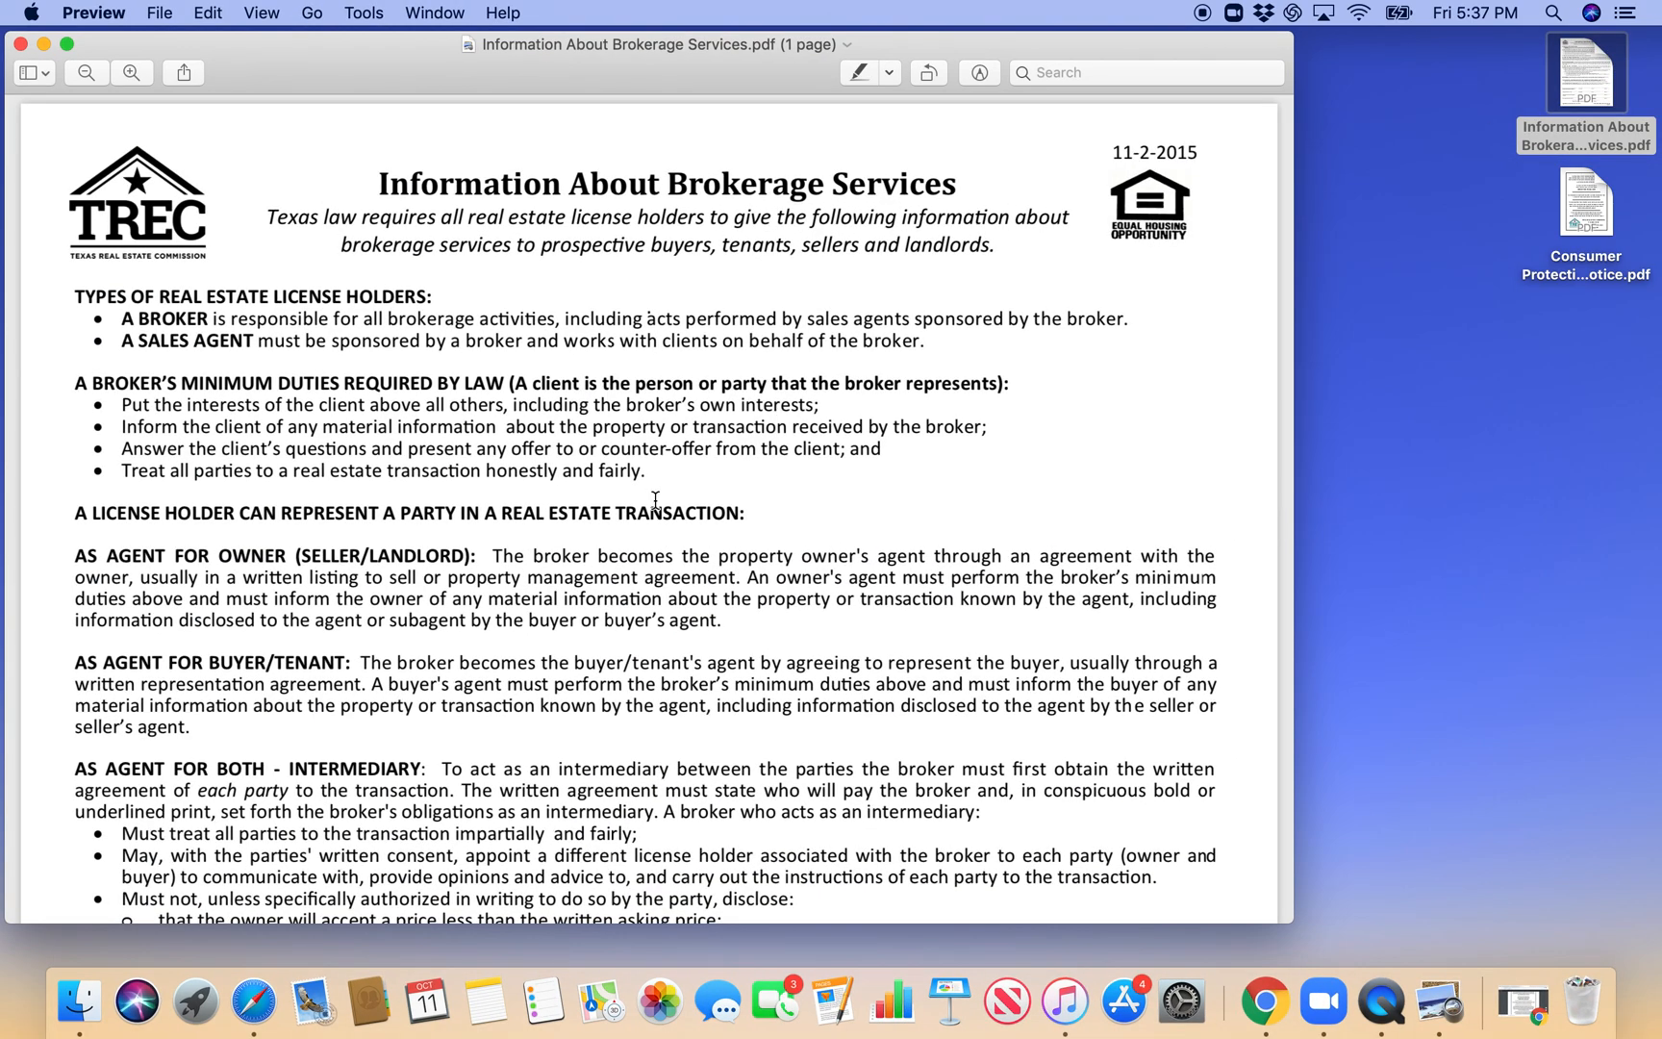
- Fill in the licensed broker firm name as "Keller Williams Realty Midland" and enter the firm's license number
scroll(654, 500, "down", 15)
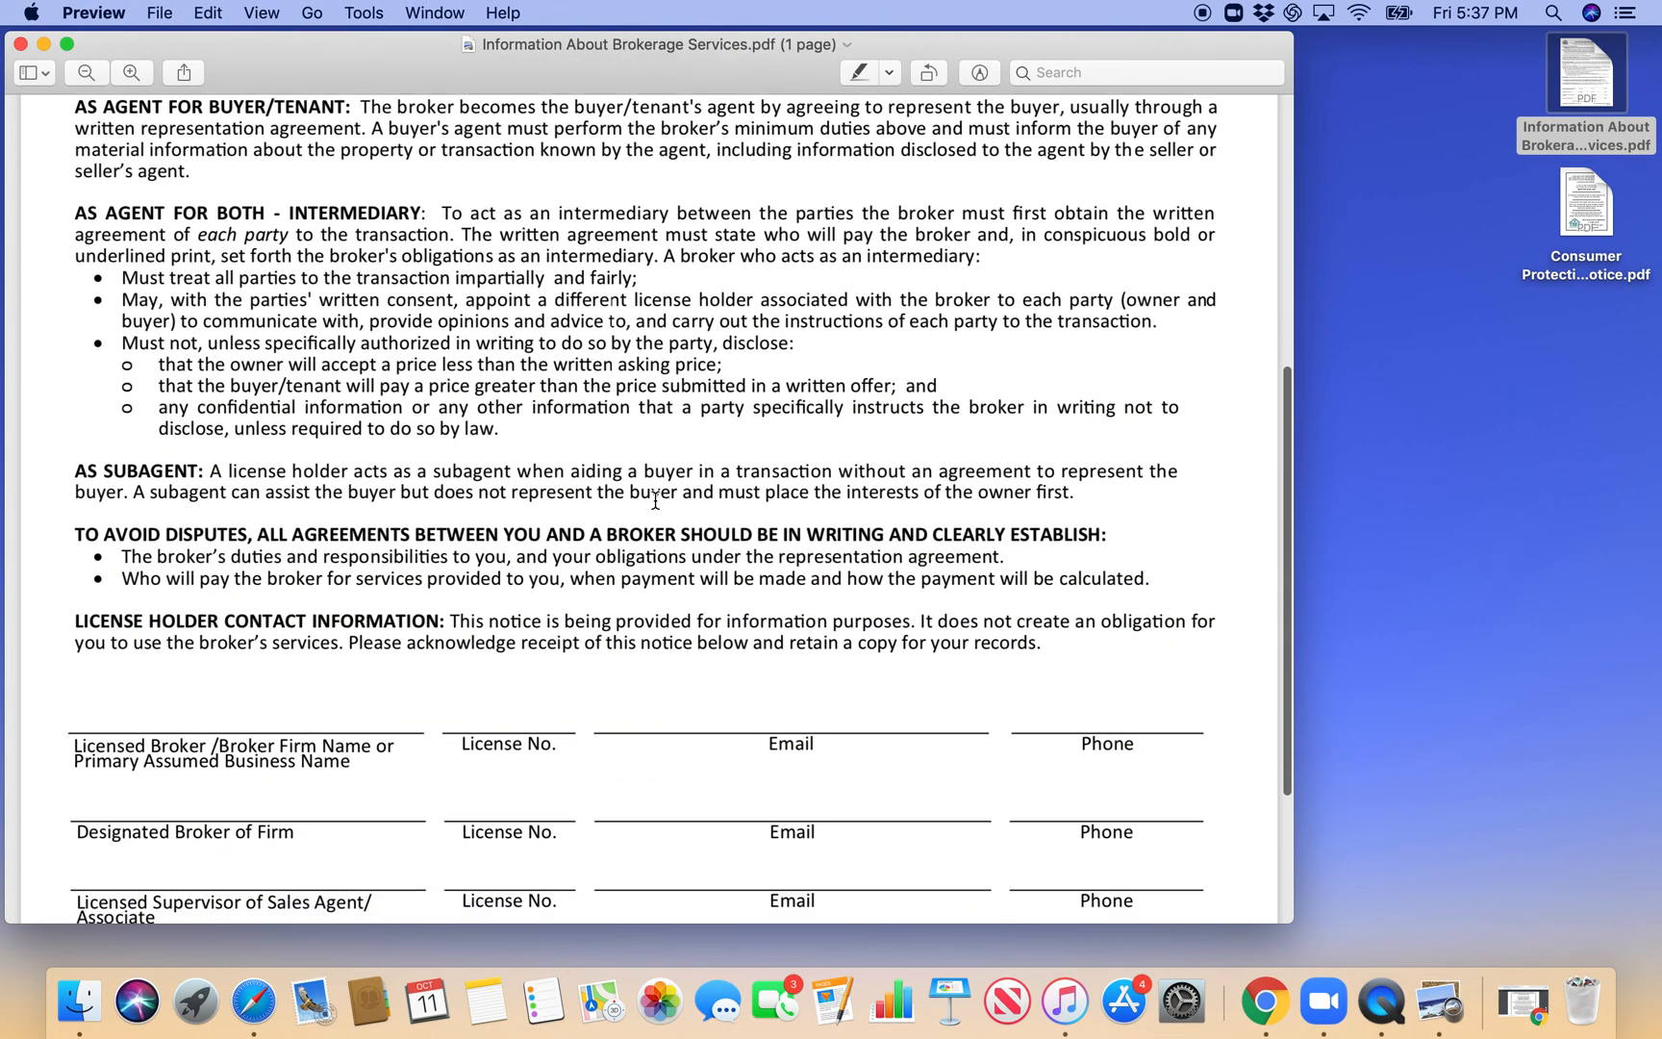
scroll(275, 607, "down", 5)
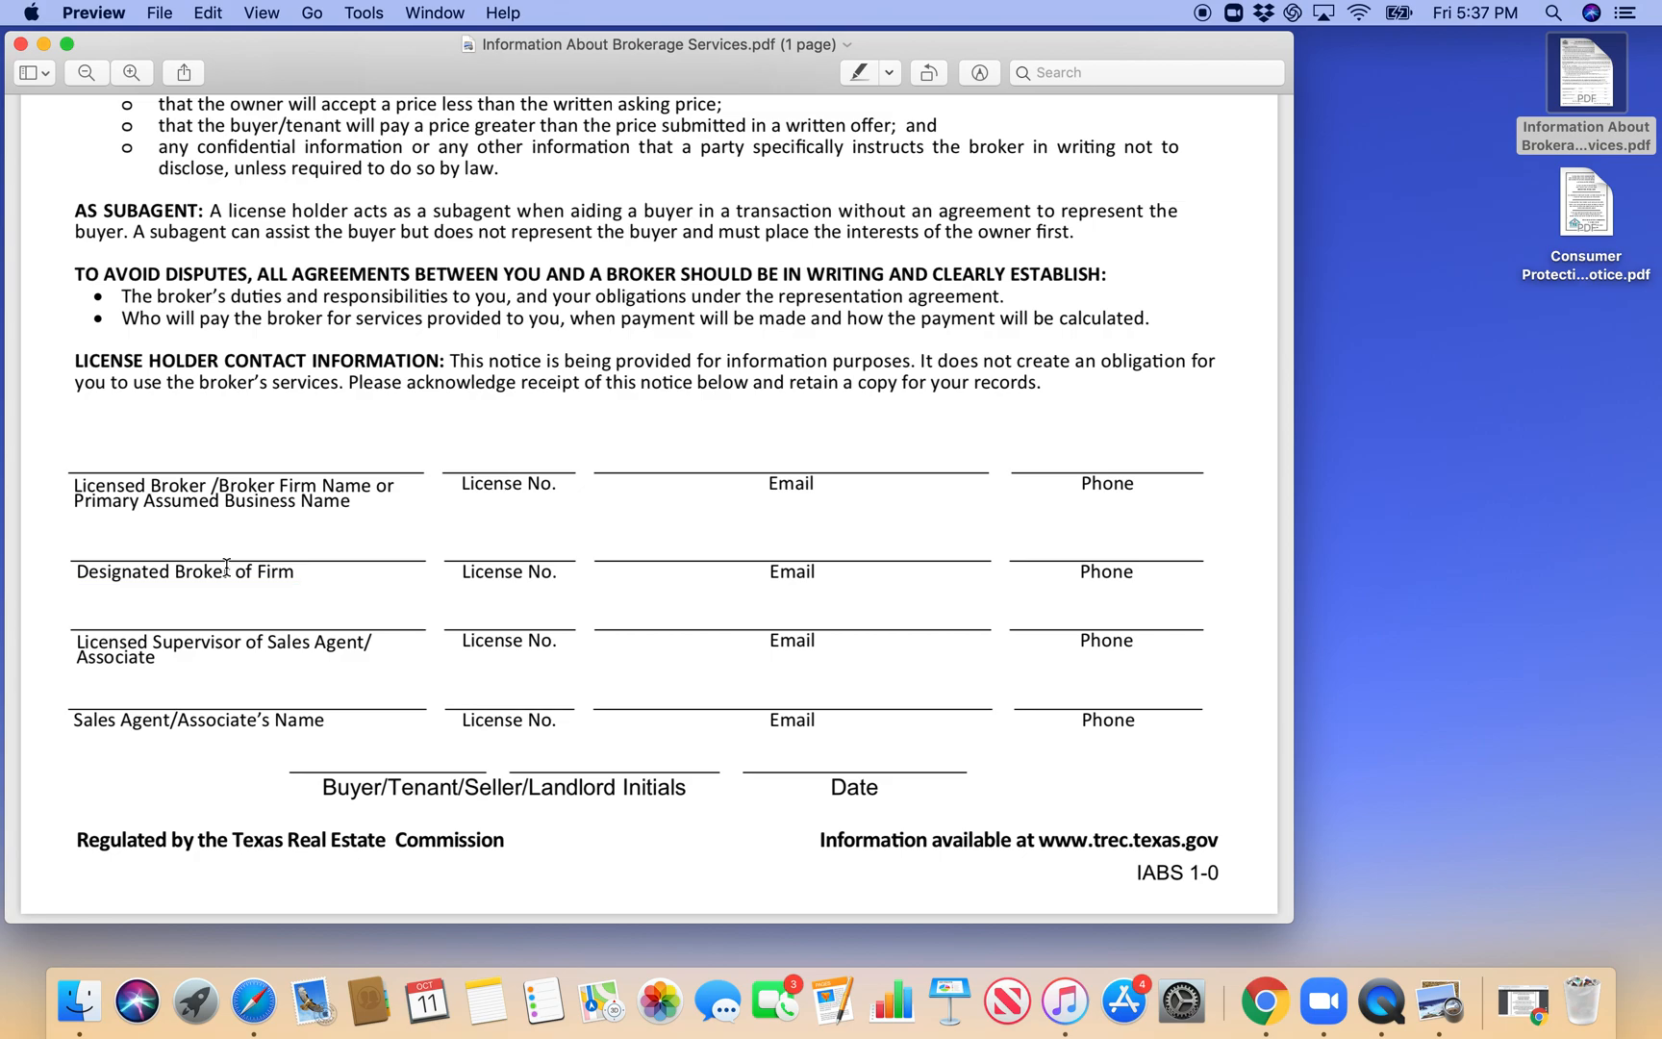
left_click(205, 446)
type("Keller Wi")
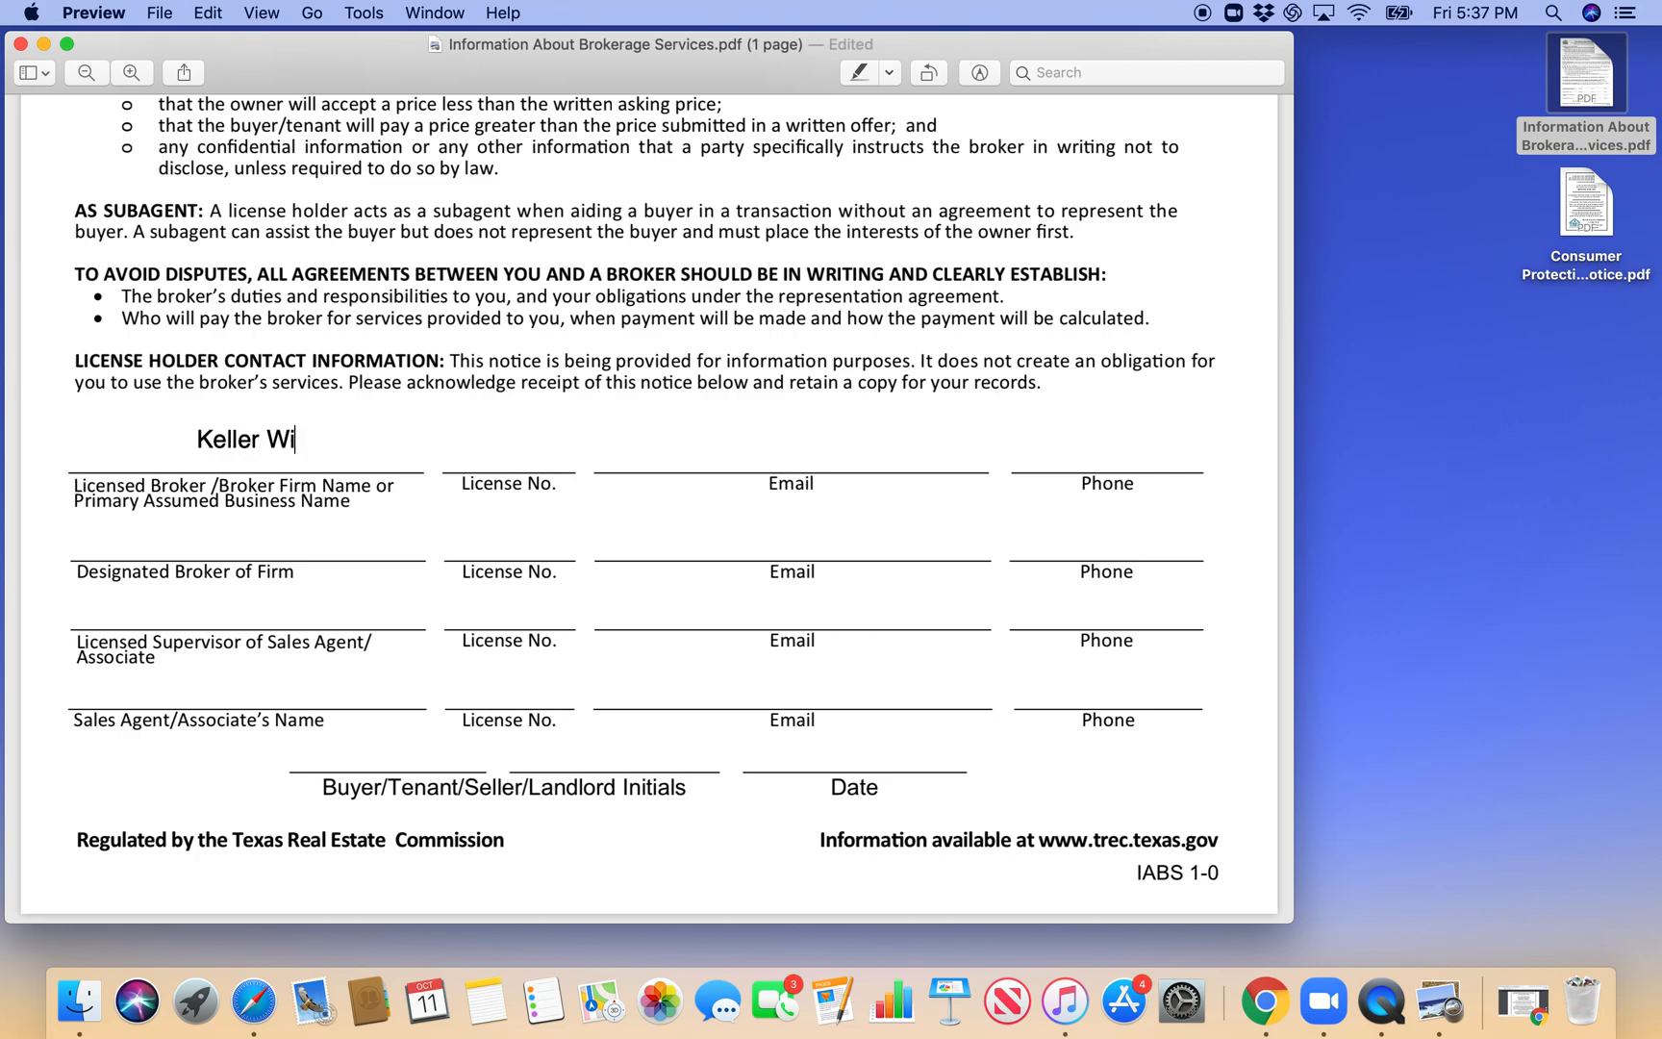
type("lliams Realty M")
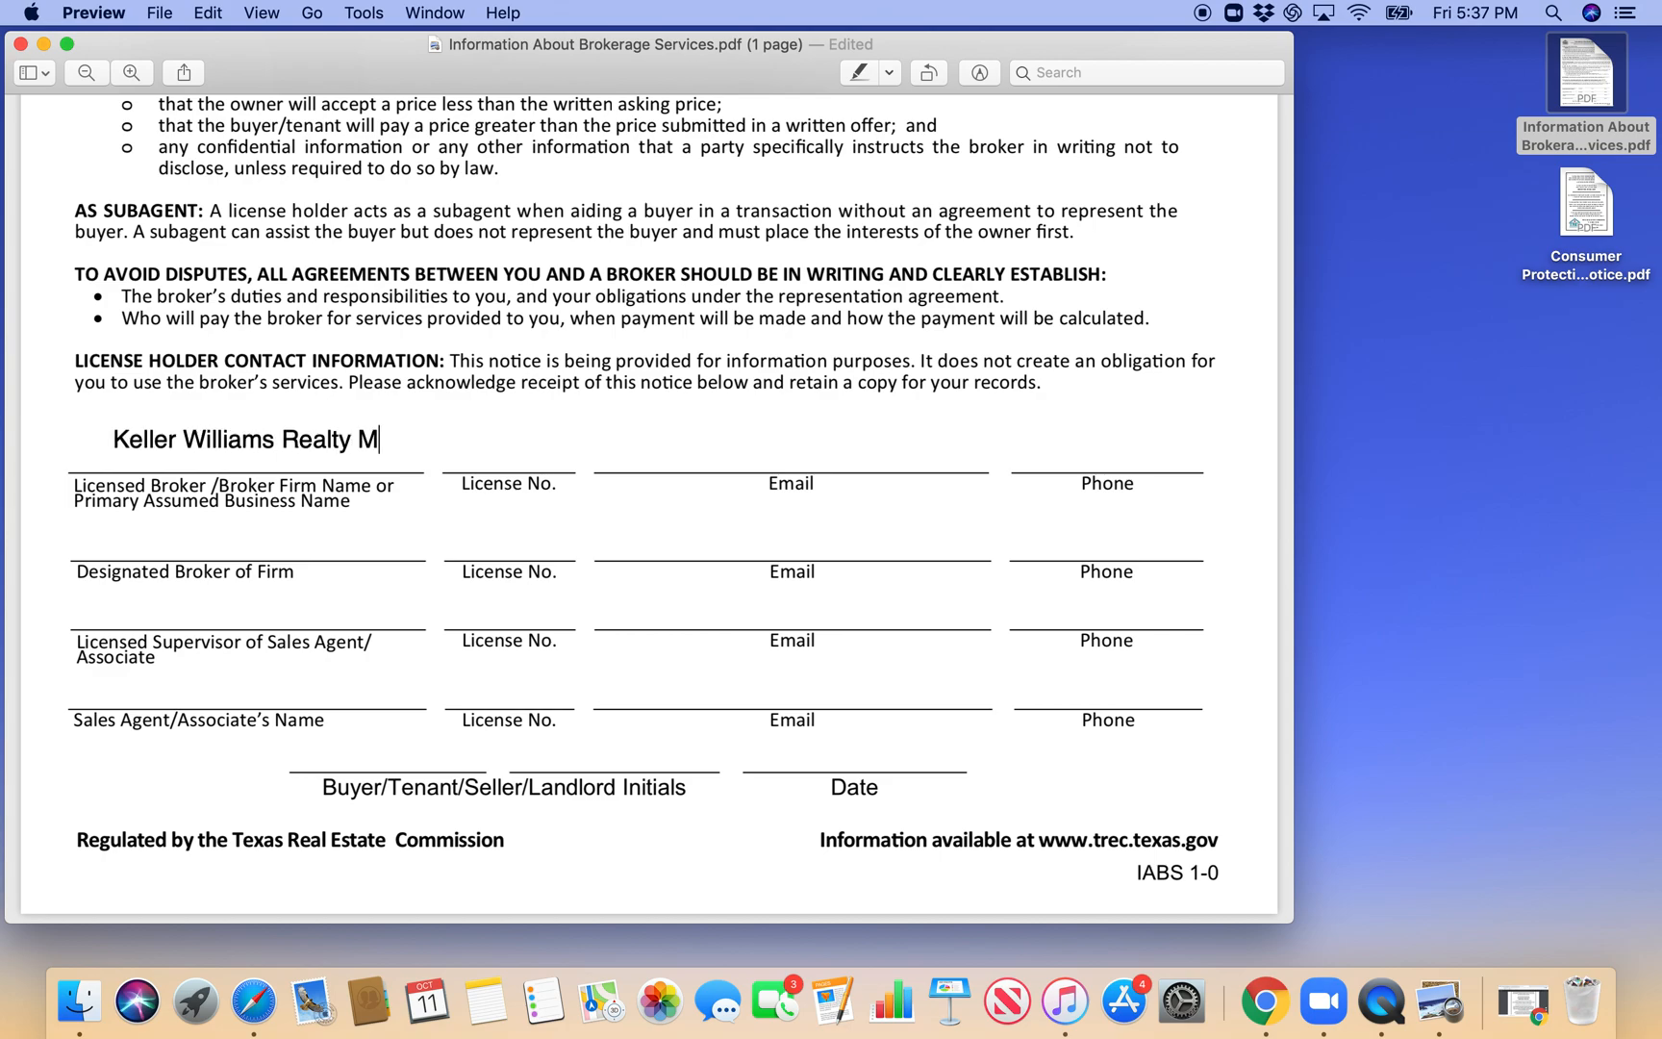
type("idland")
left_click(501, 438)
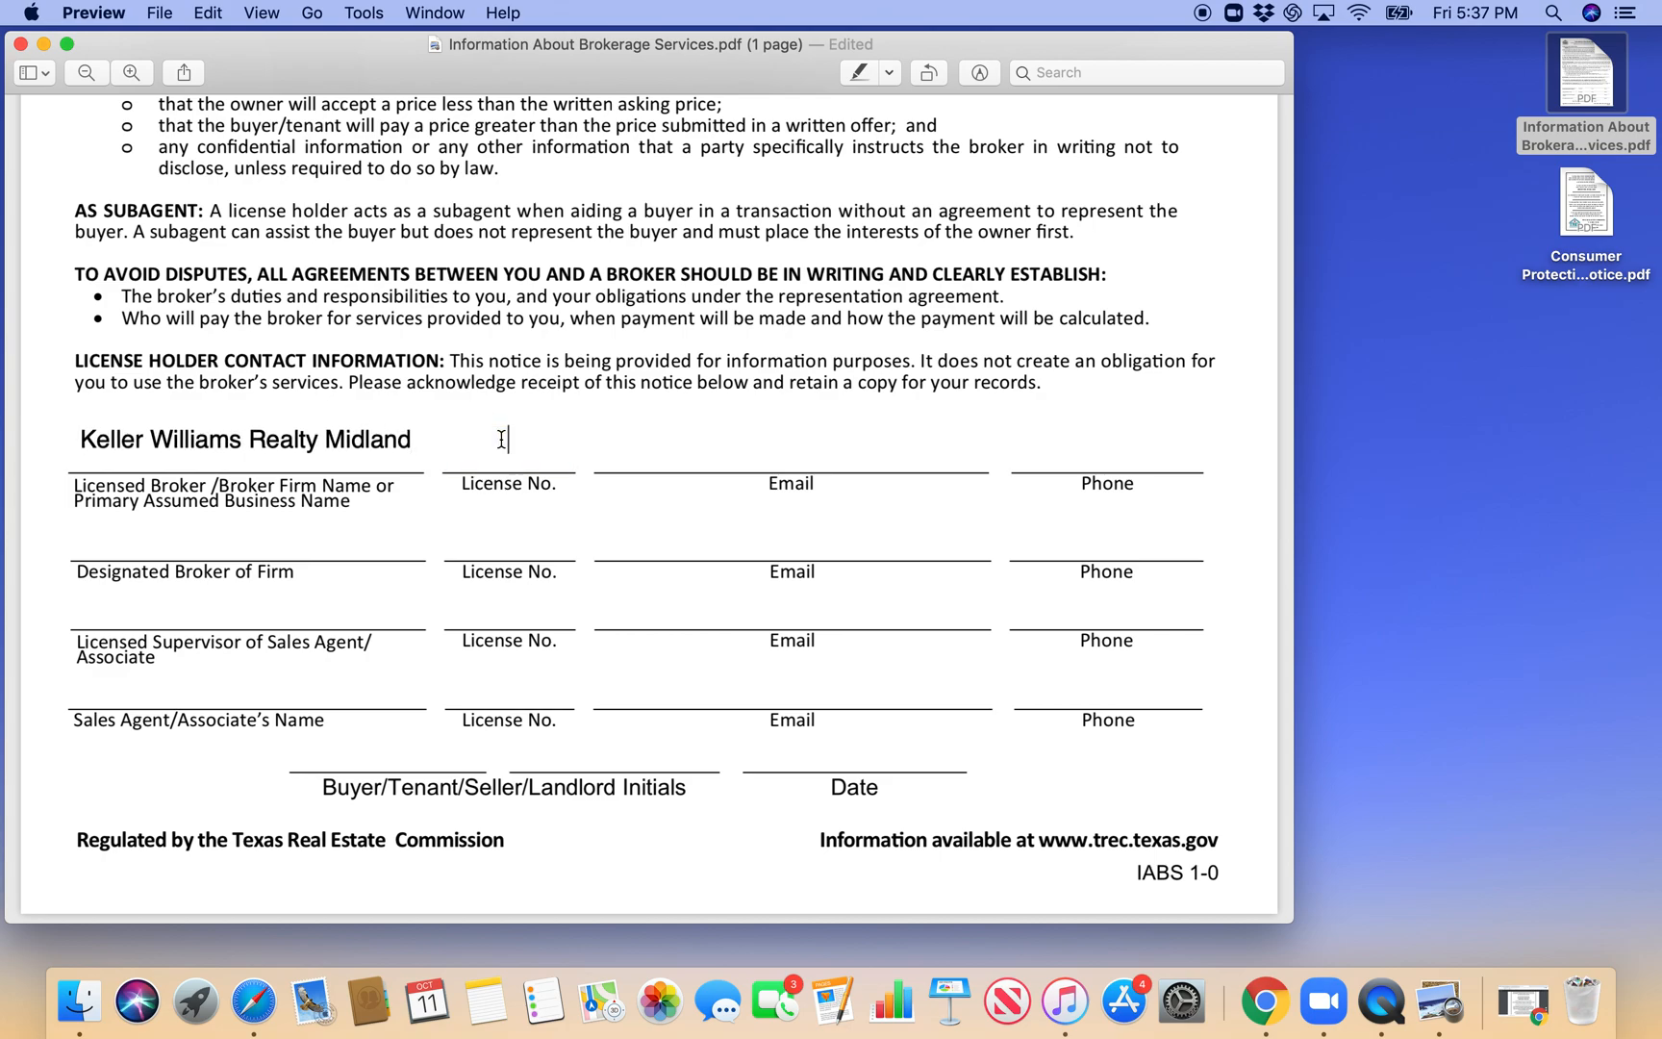
type("597045")
- Enter the broker firm's e-mail address and phone number in the first contact row
left_click(636, 441)
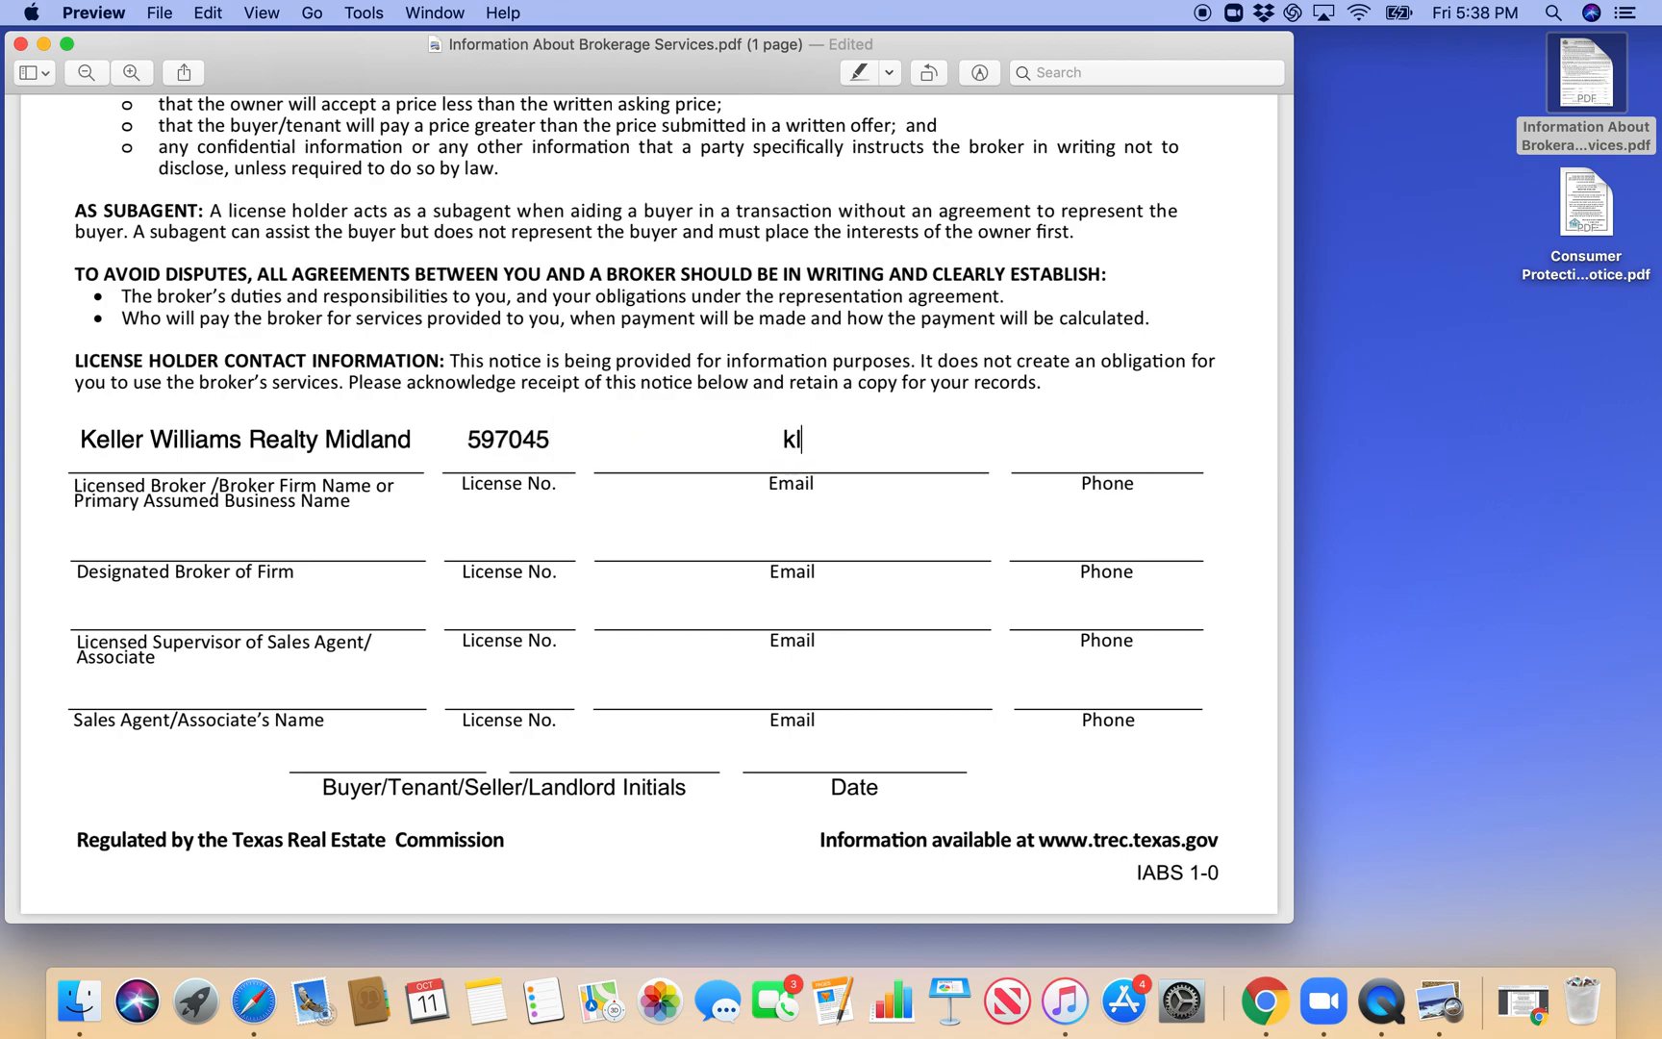
left_click(1025, 457)
- Enter the designated broker's full name and license number in the second contact row
left_click(361, 549)
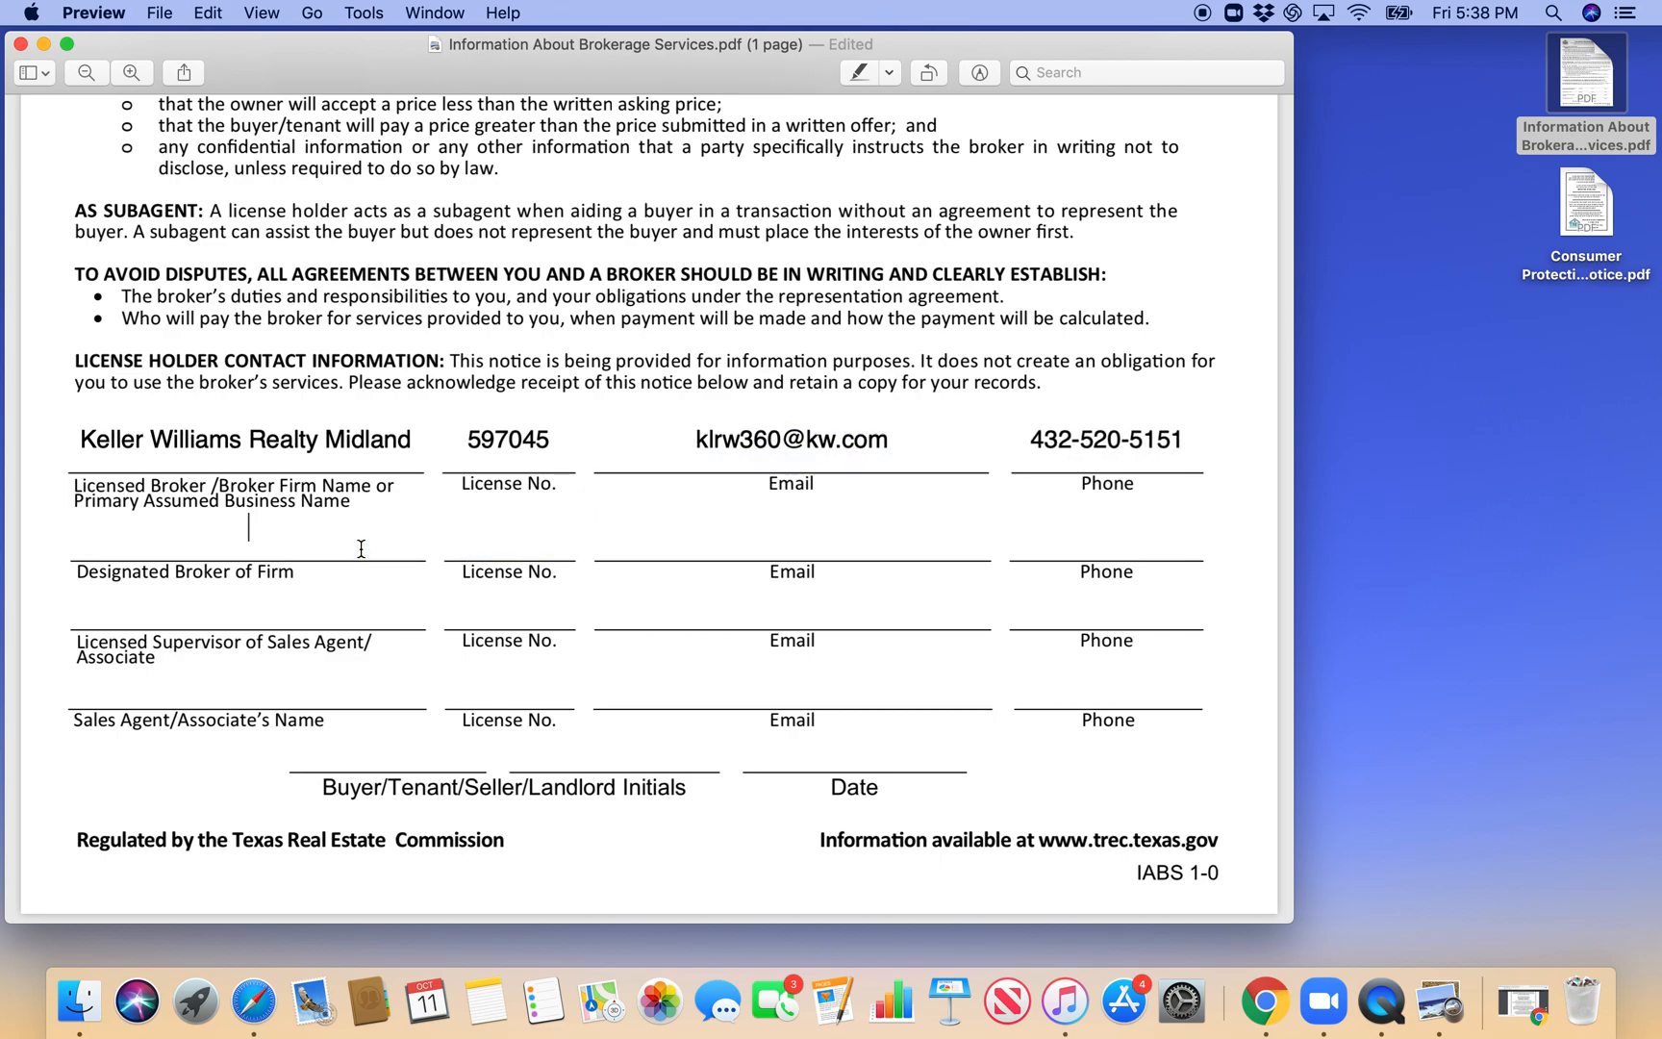
left_click(488, 517)
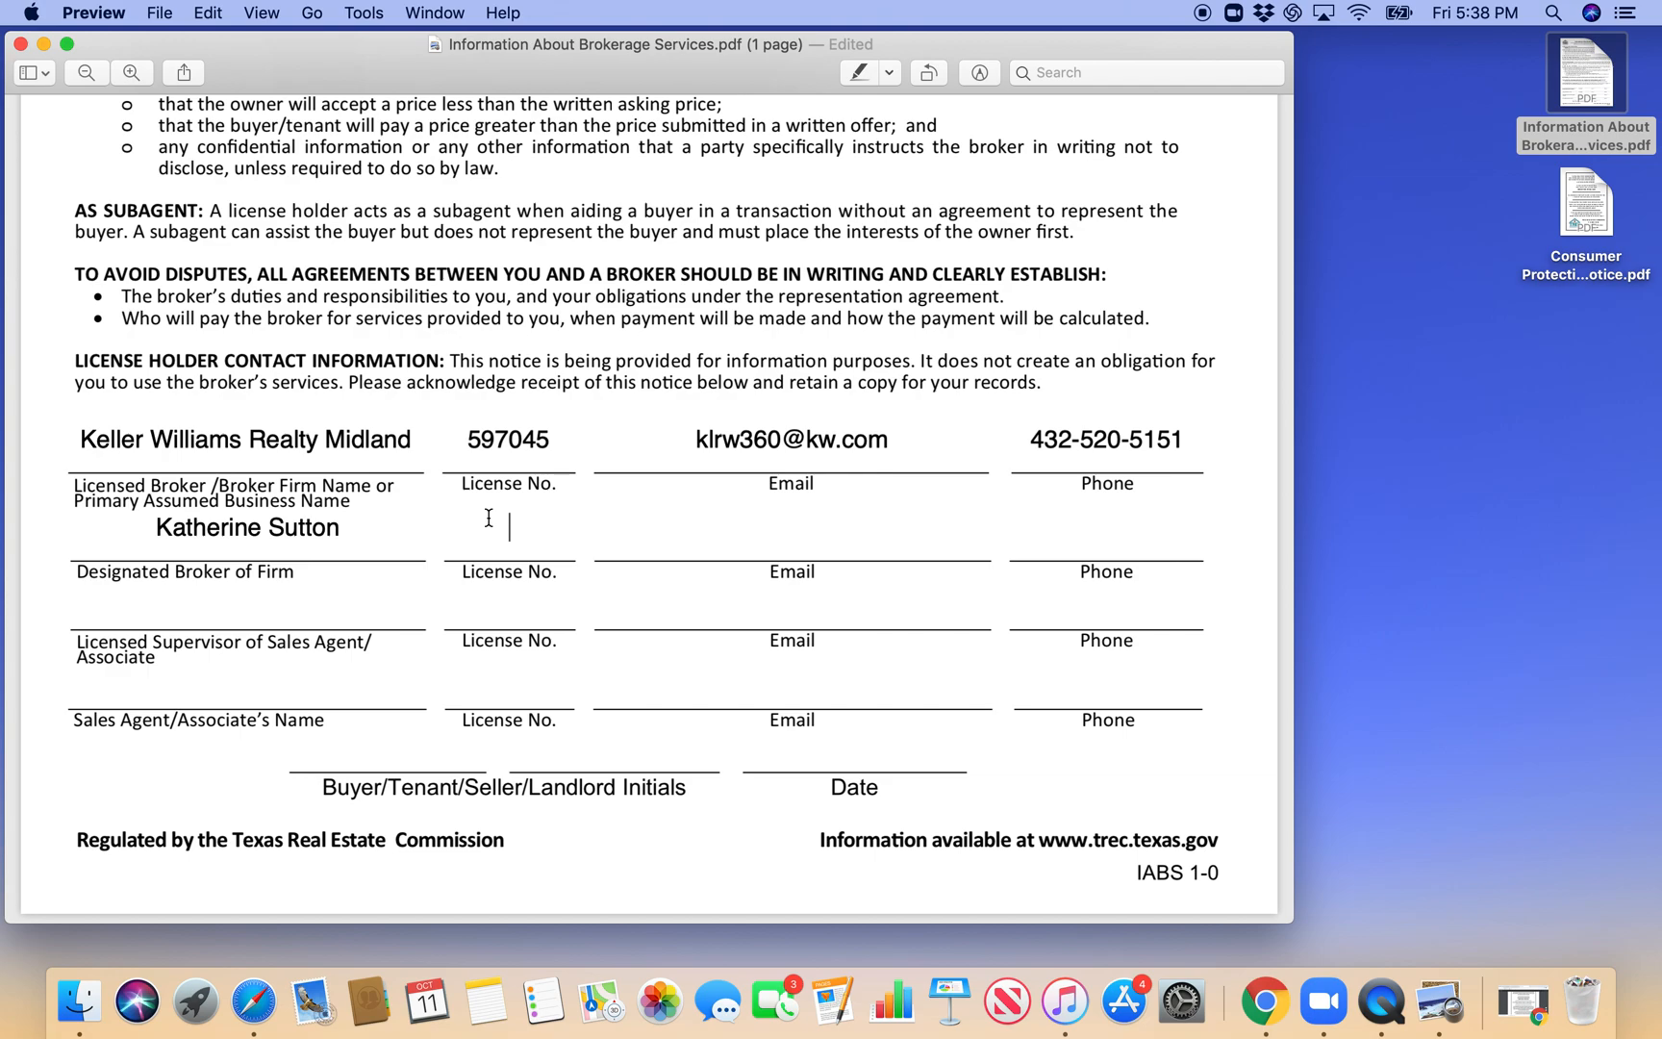
type("0165101")
- Fill in the designated broker's e-mail address and phone number
left_click(731, 520)
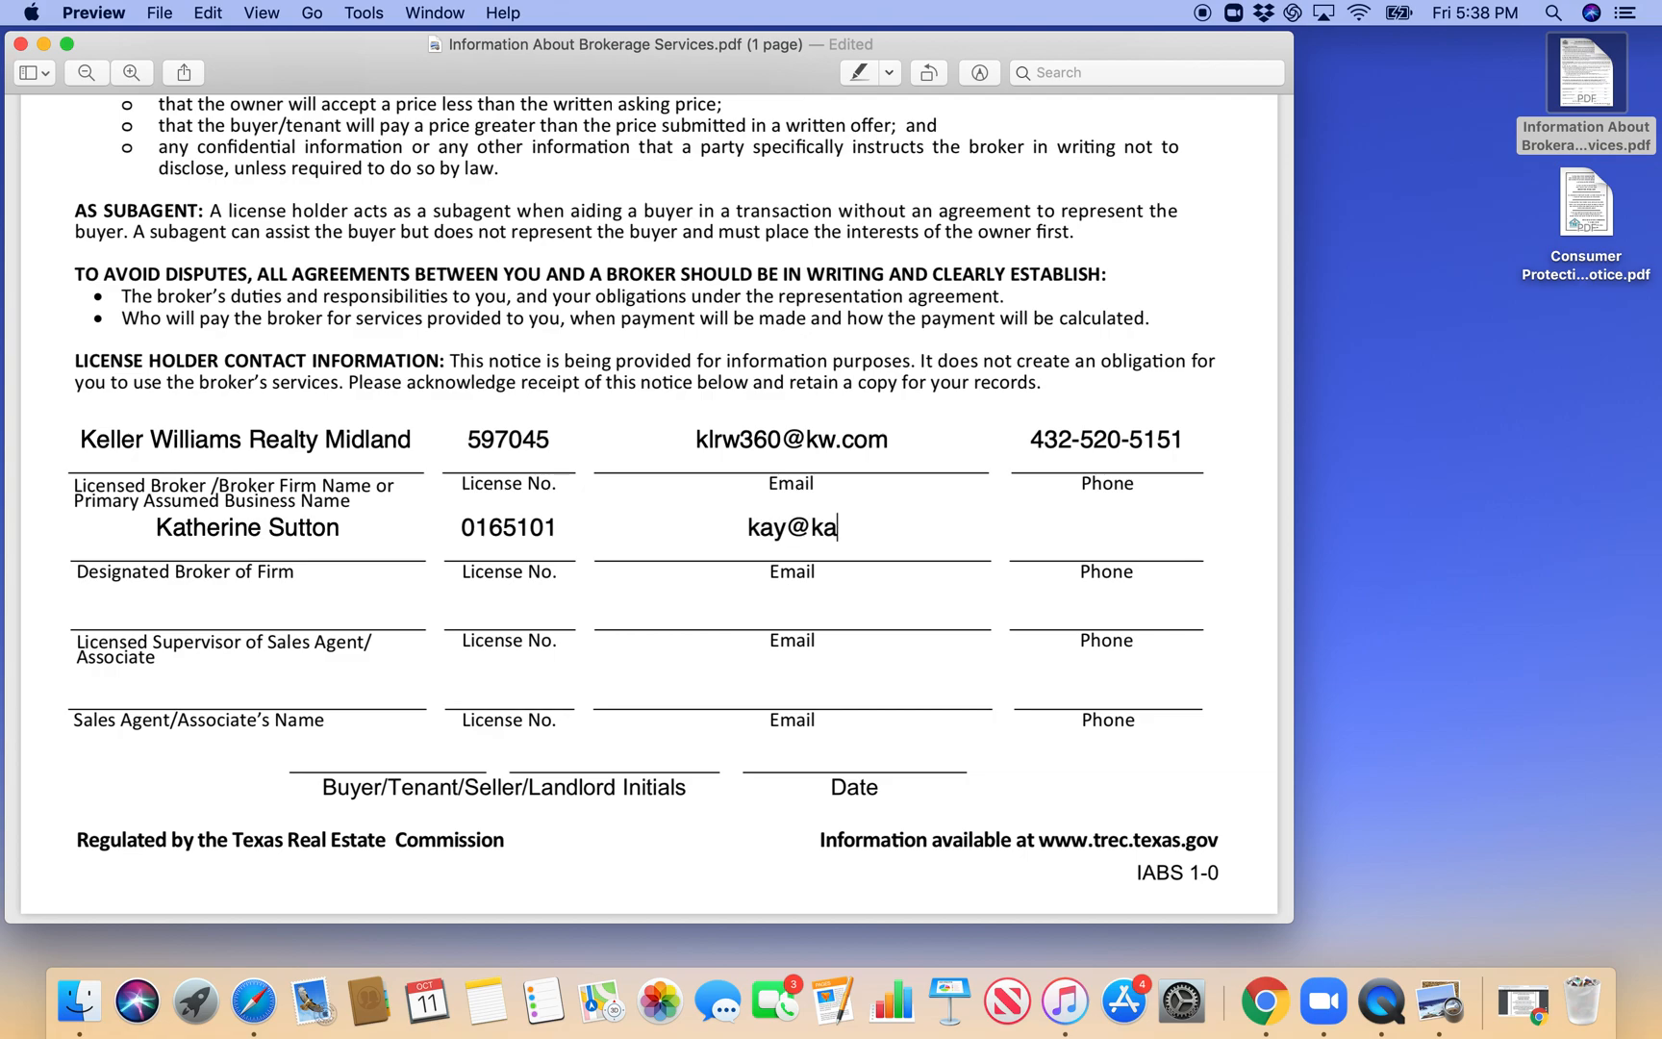
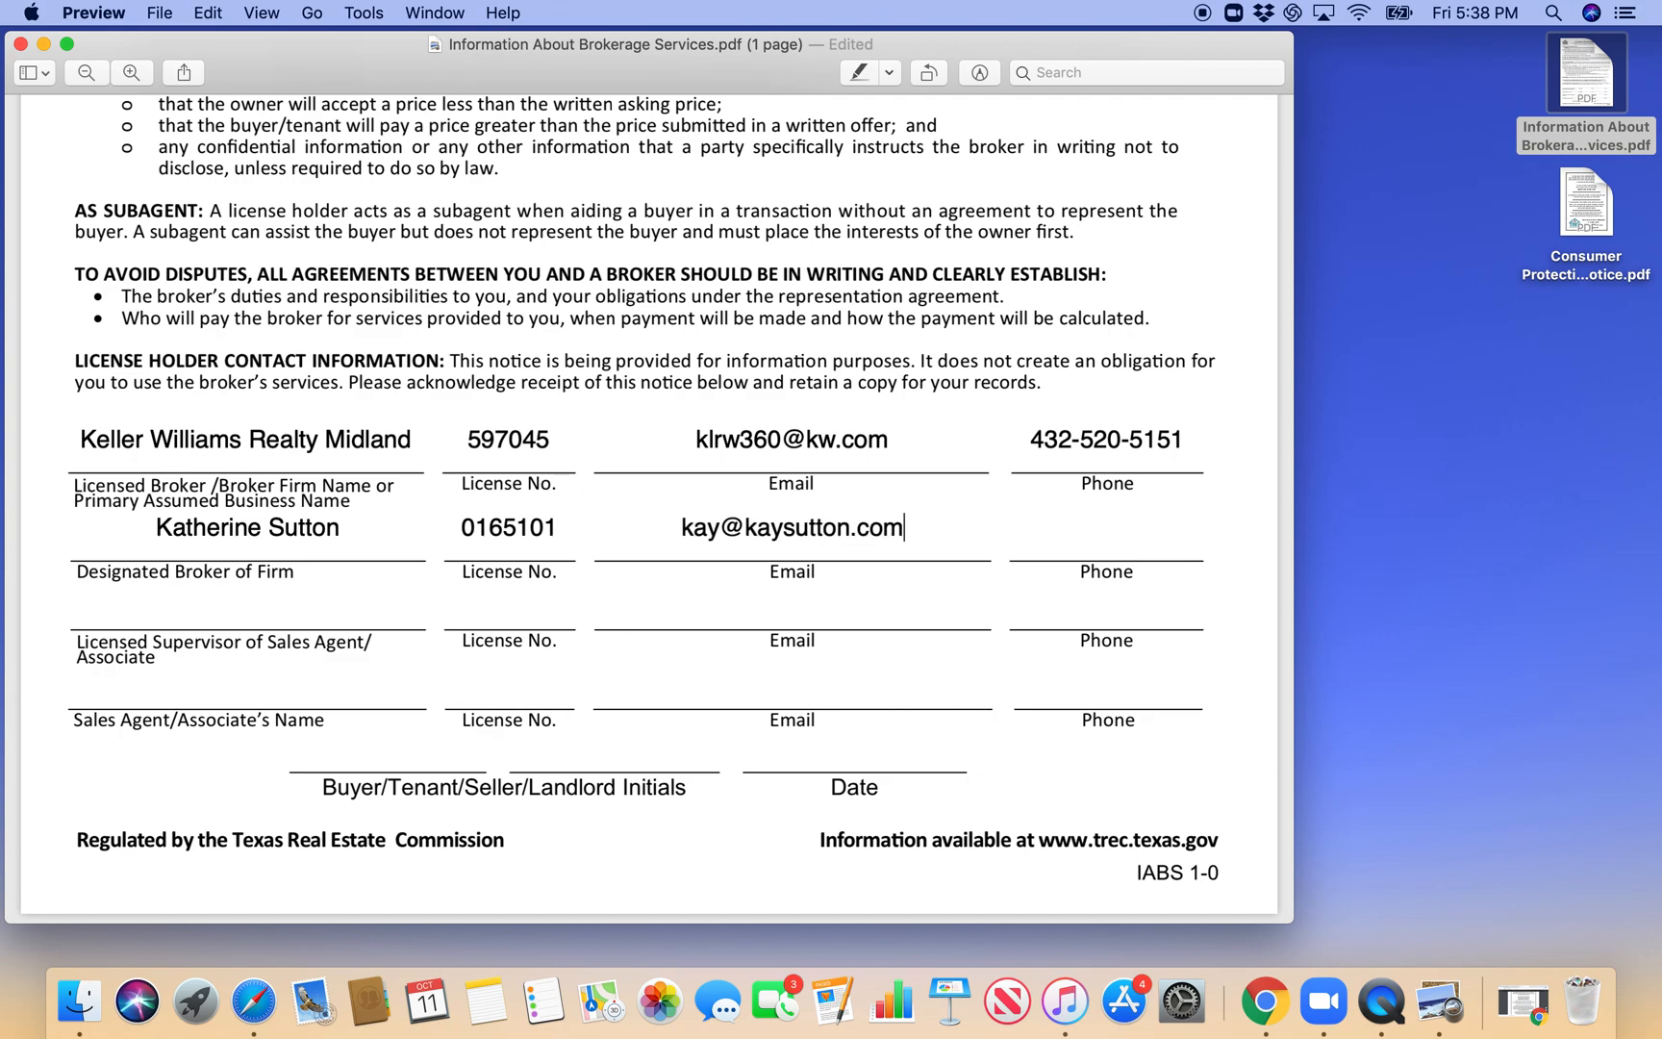
left_click(1155, 532)
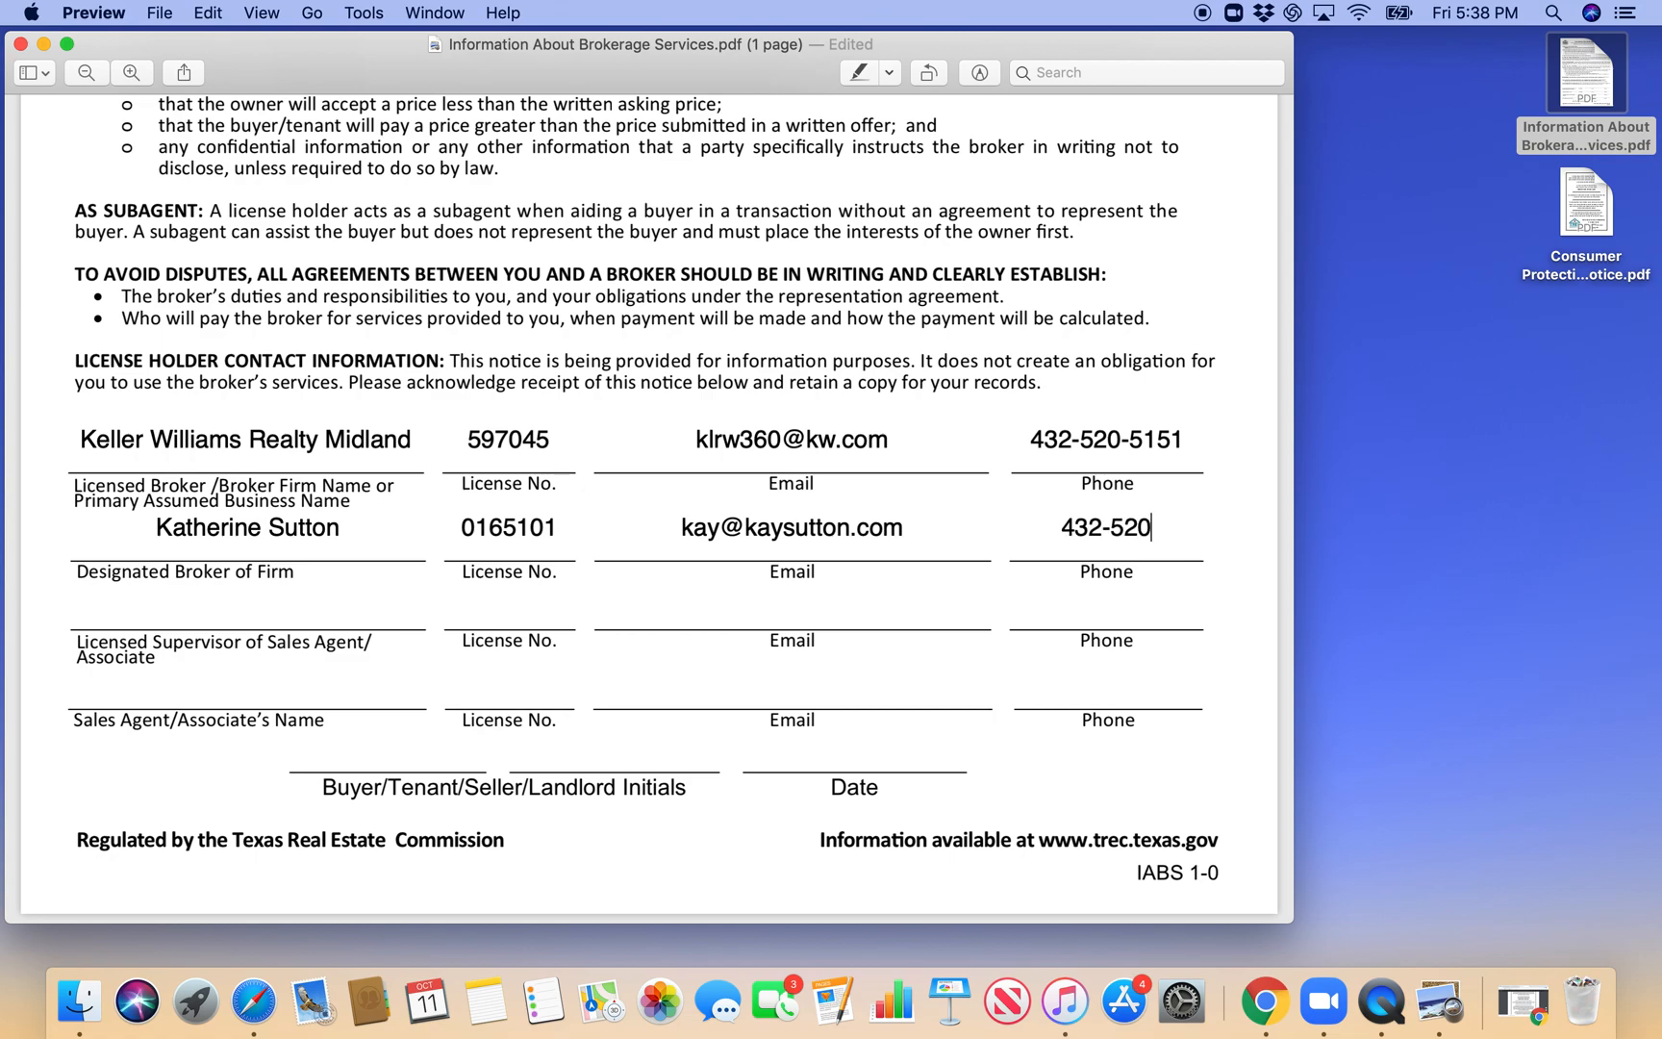
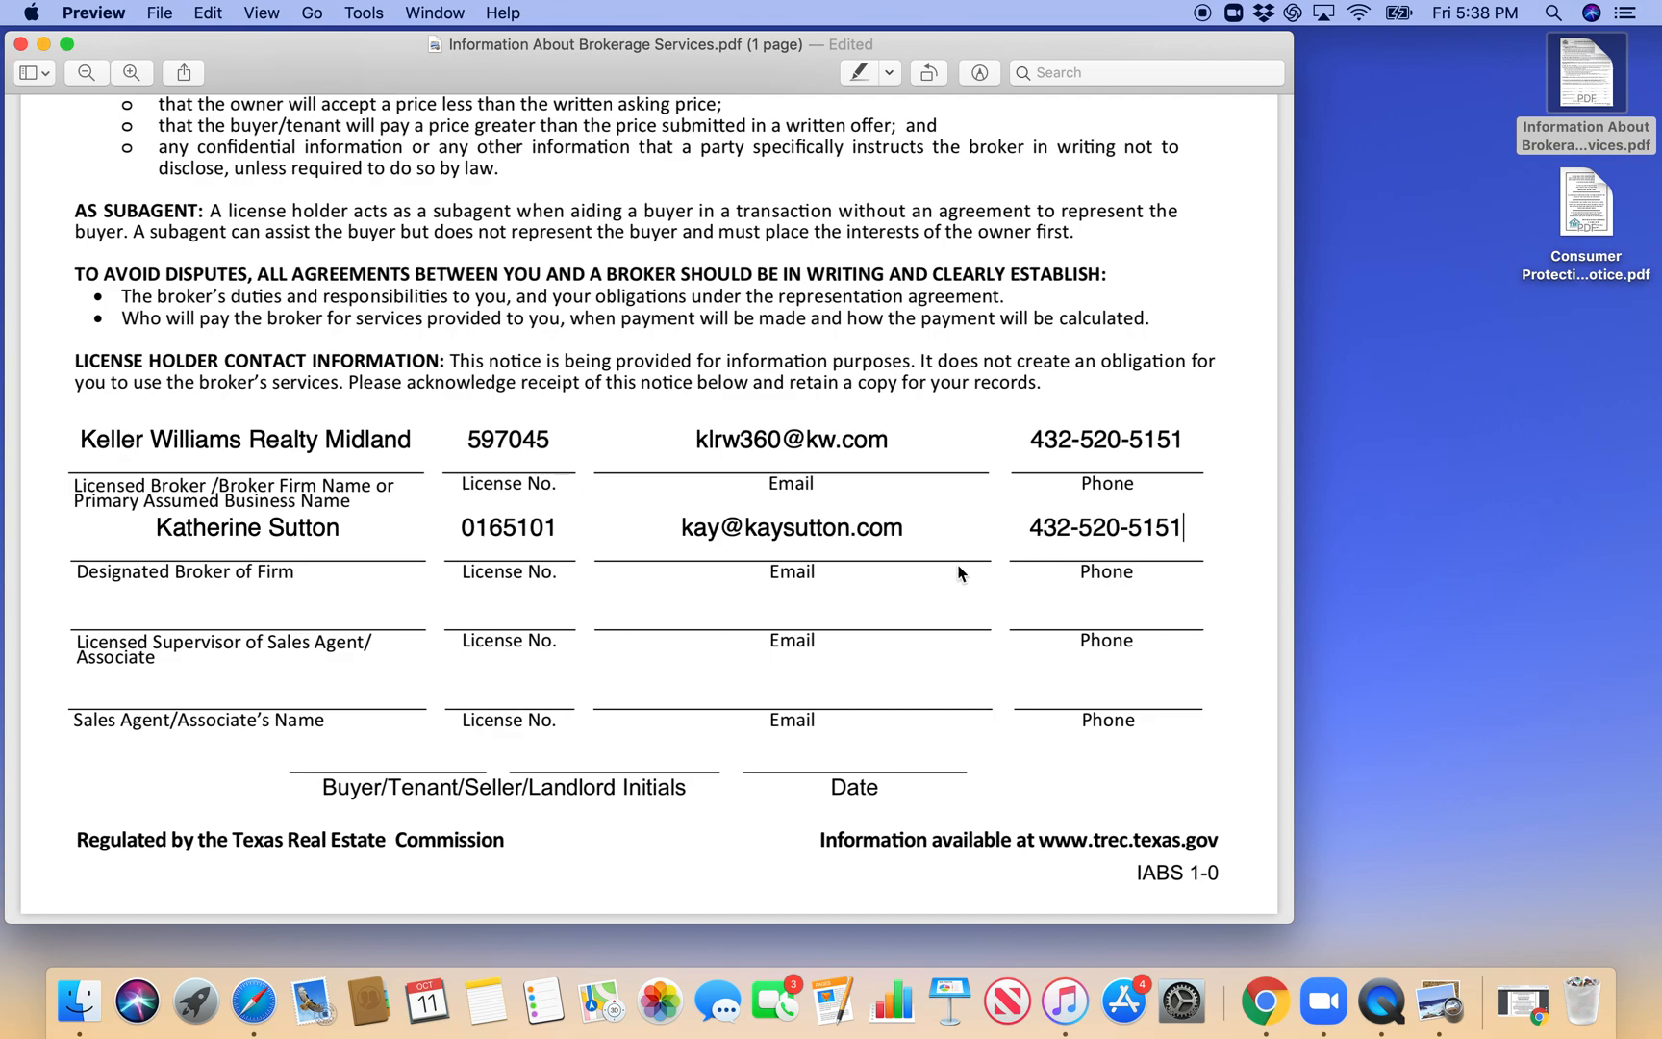
- Enter the licensed supervisor's full name and license number in the third contact row
left_click(390, 605)
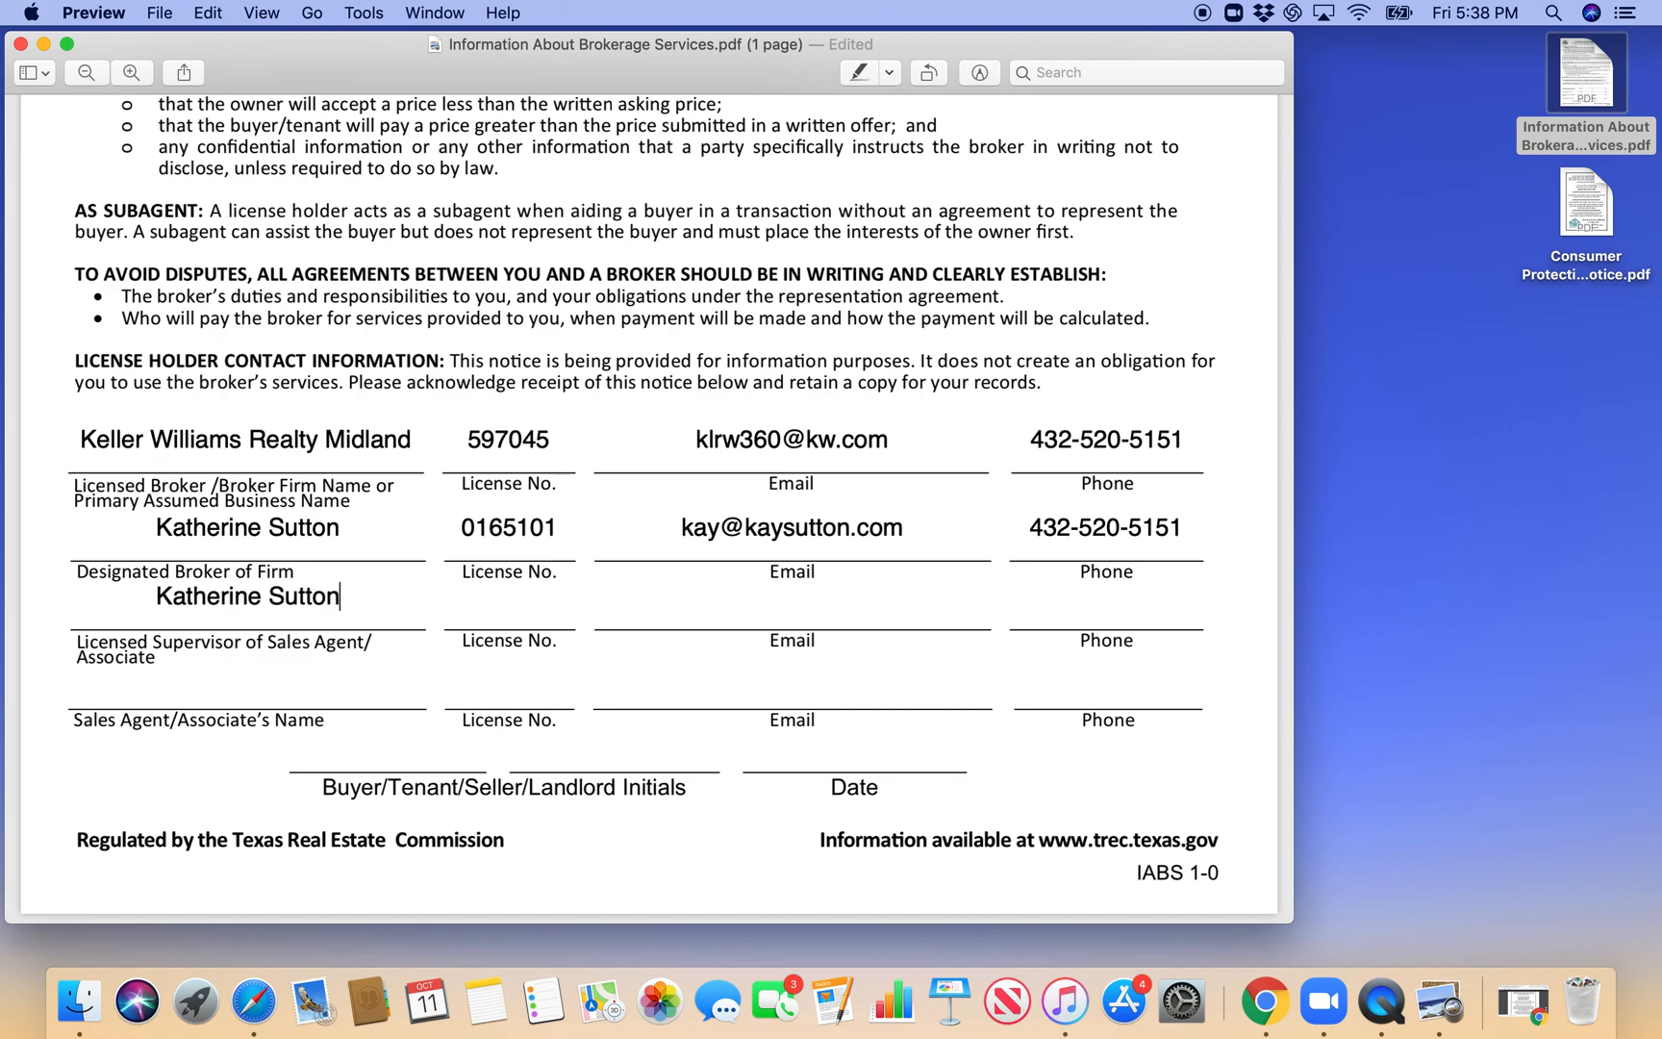
left_click(507, 615)
type("0165101")
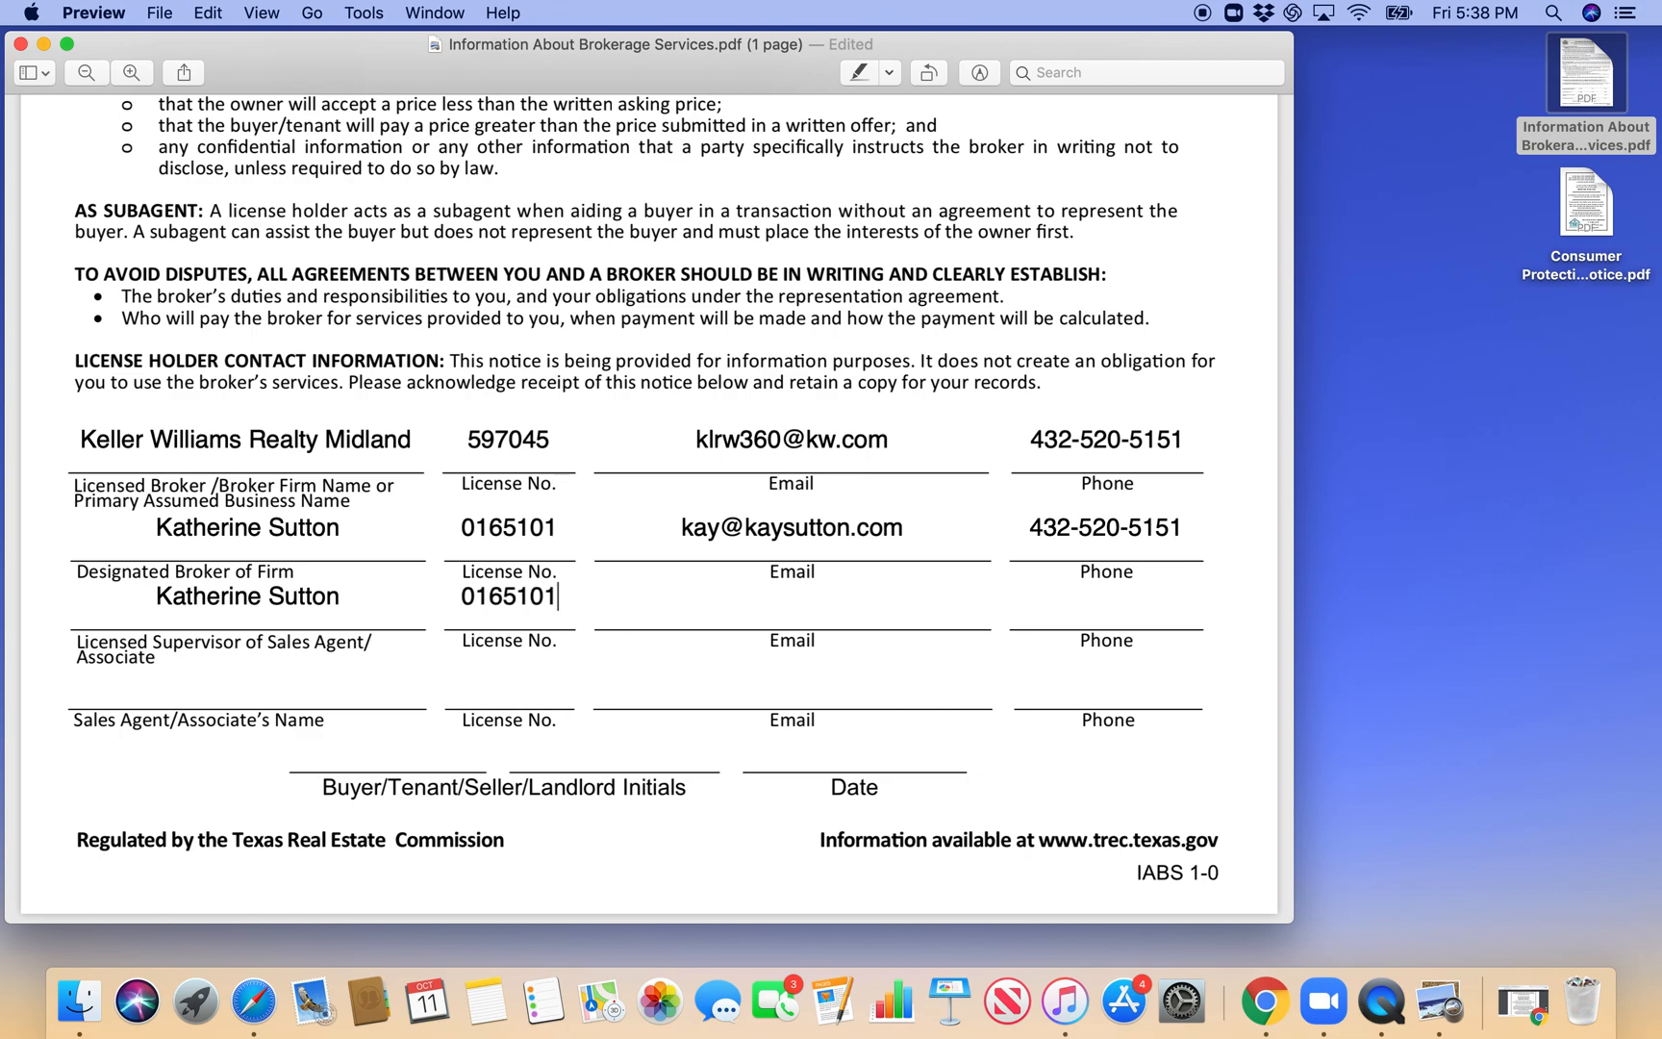
- Fill in the licensed supervisor's e-mail address and phone number
left_click(708, 598)
key("Tab")
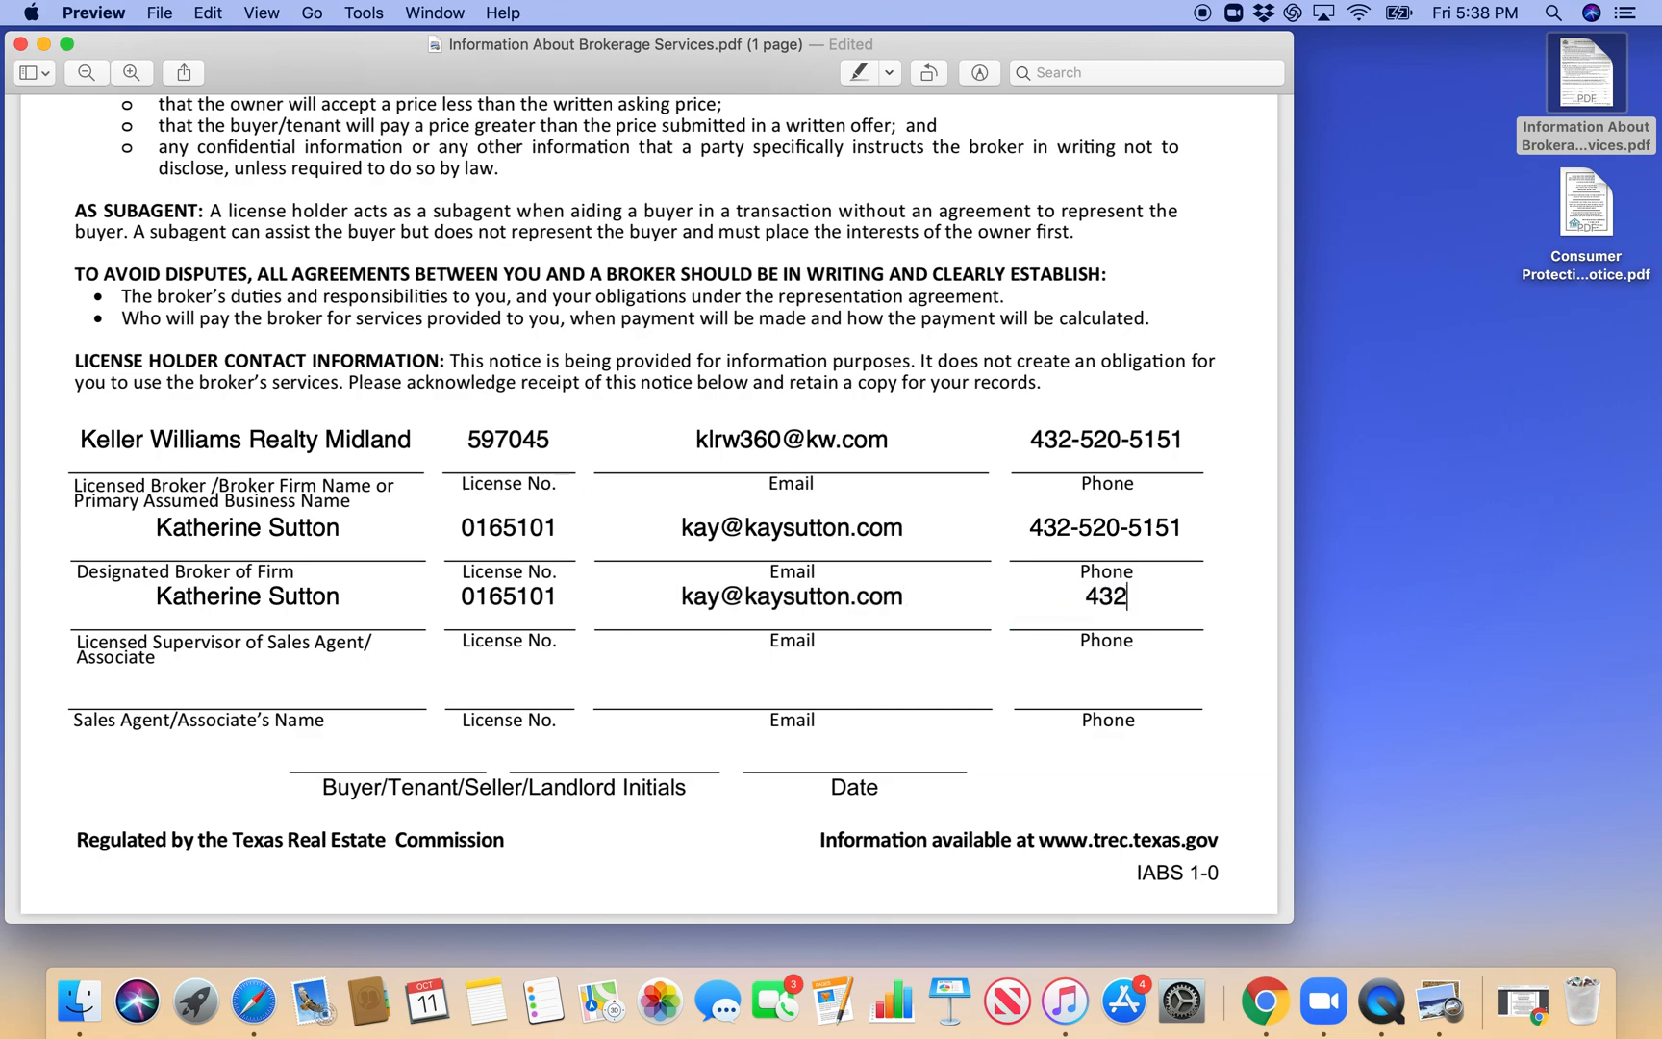
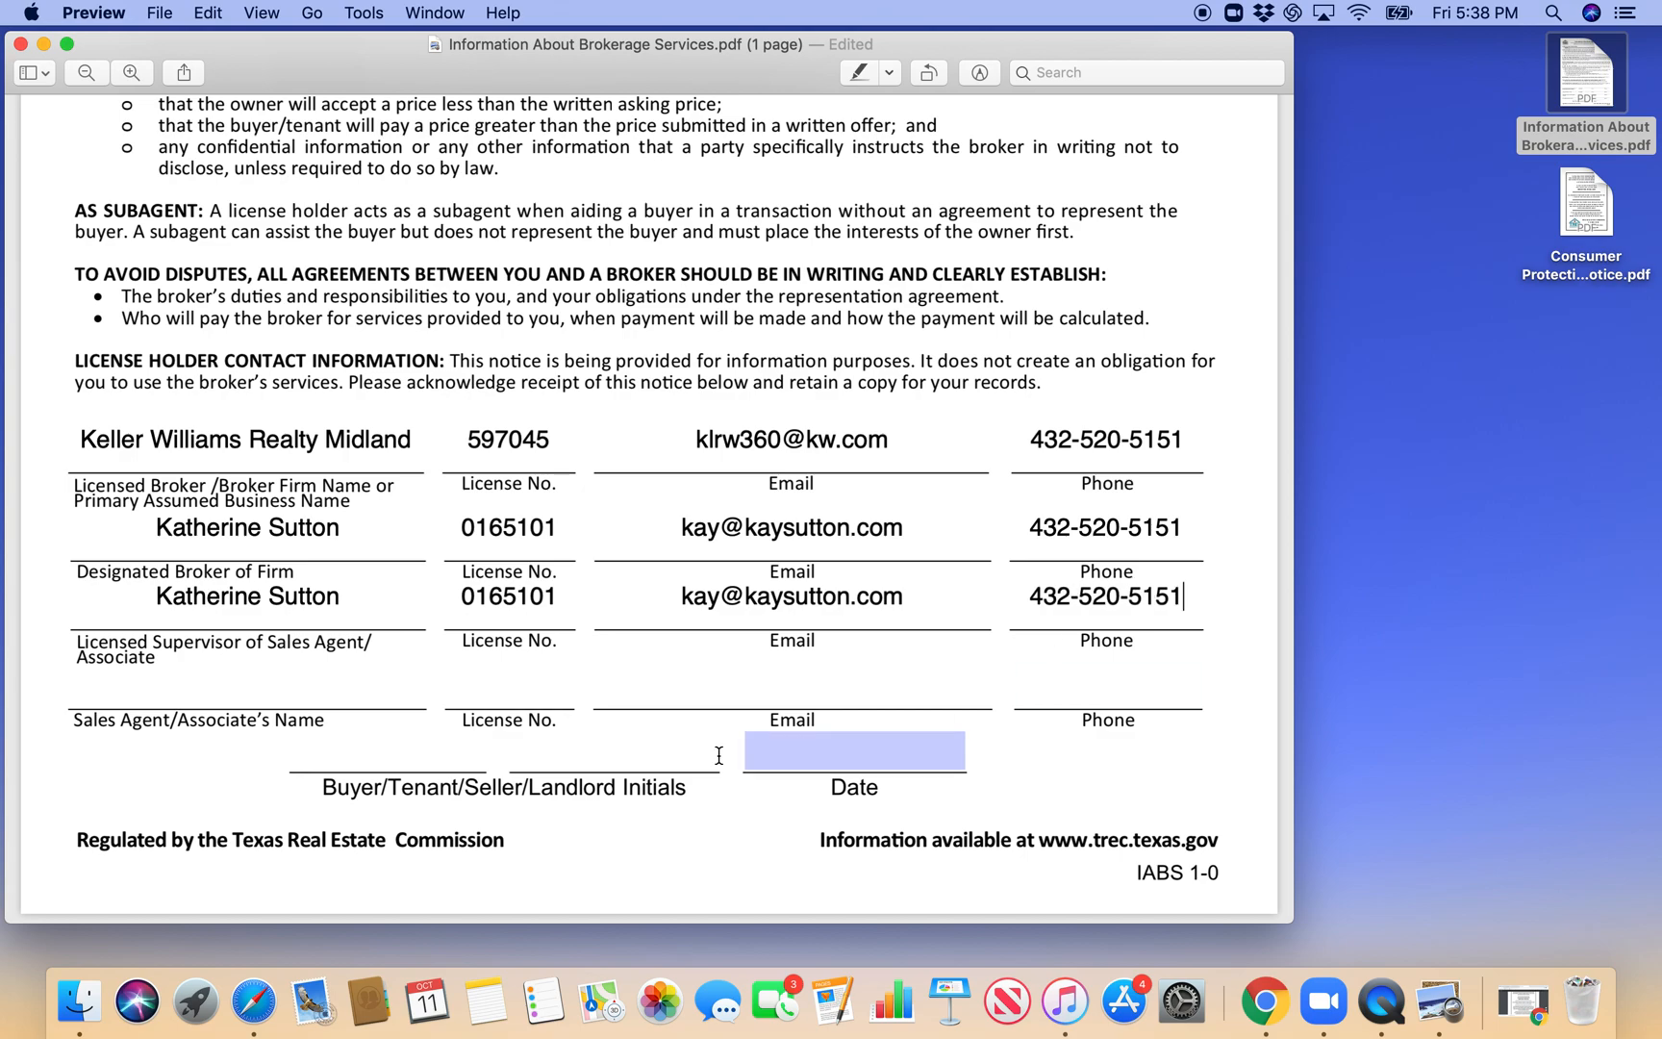
- Enter the sales agent's full name and license number in the last contact row
left_click(347, 679)
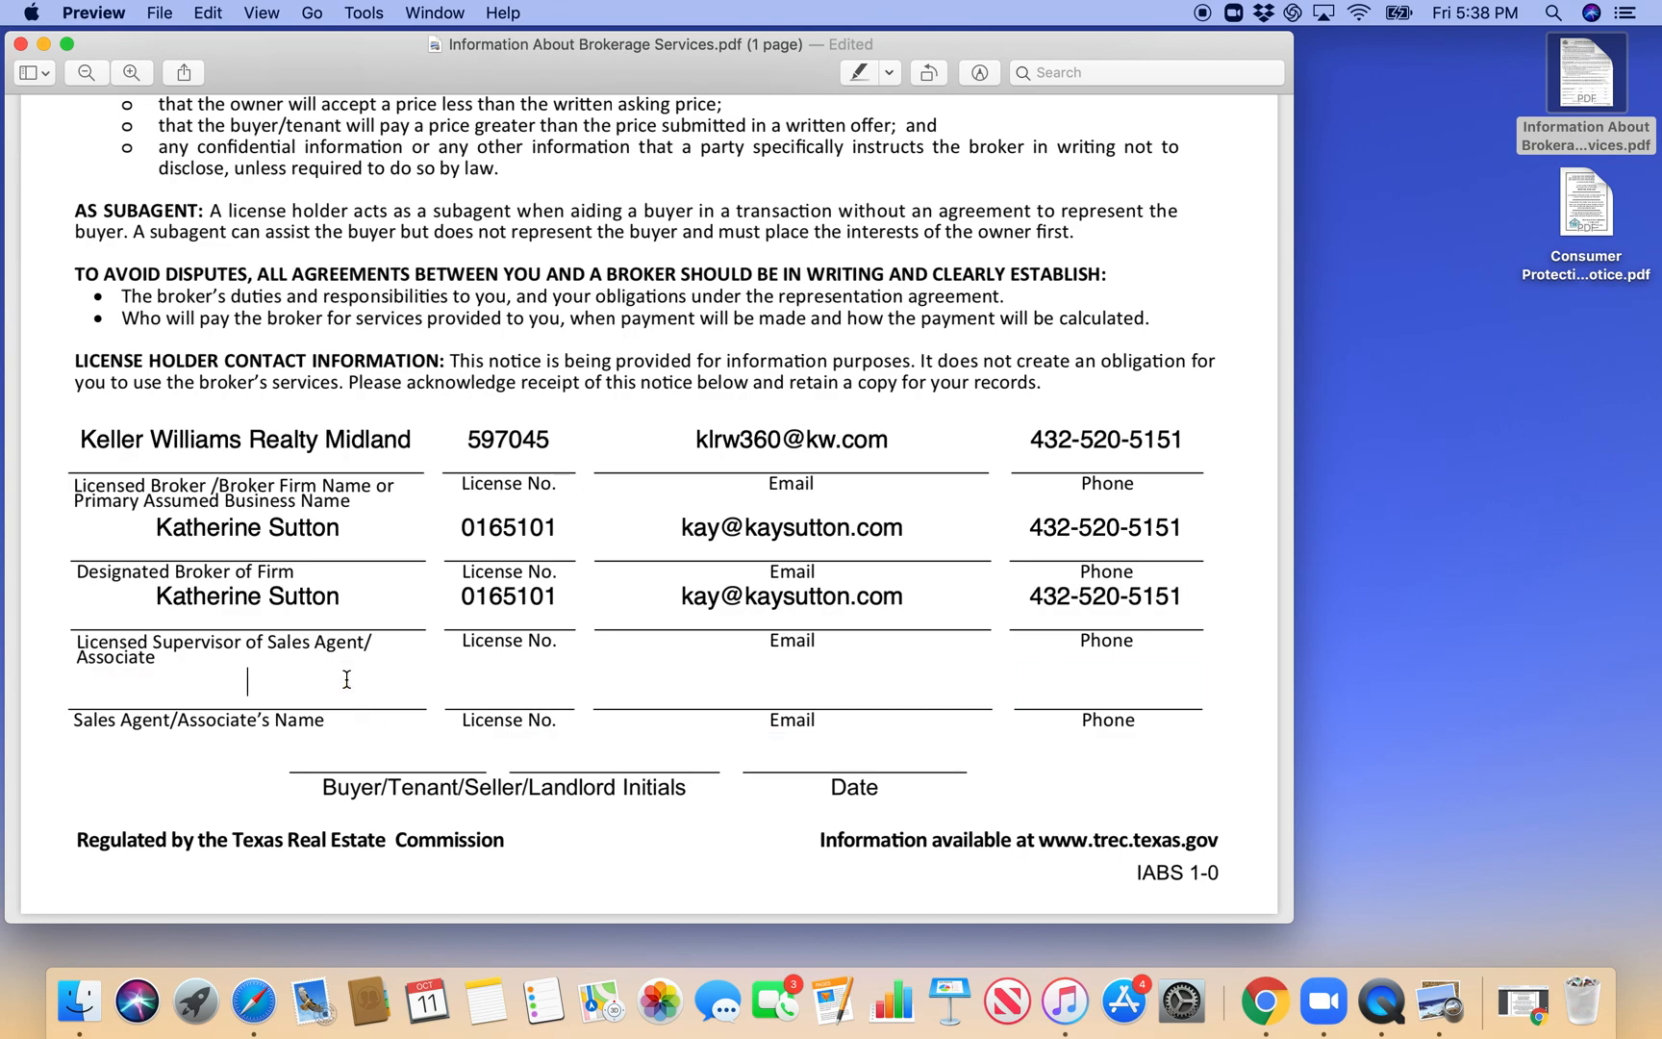
left_click(458, 700)
type("6")
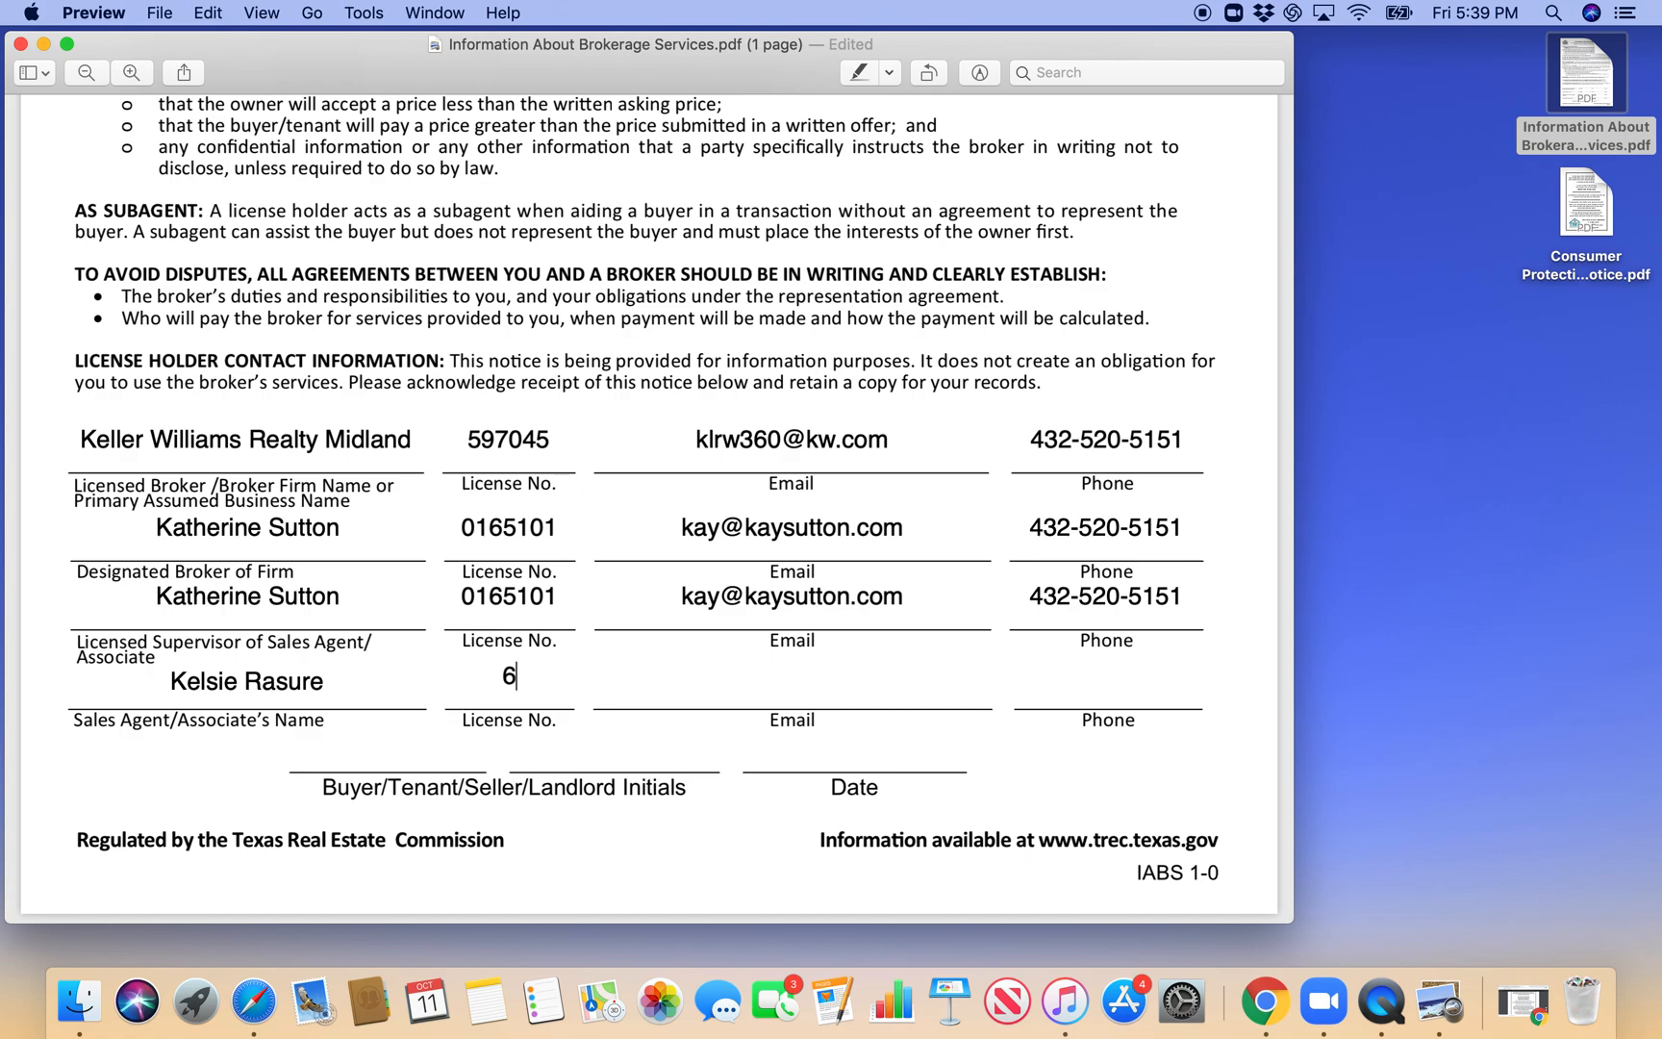
type("18075")
- Fill in the sales agent's e-mail address and phone number
left_click(721, 667)
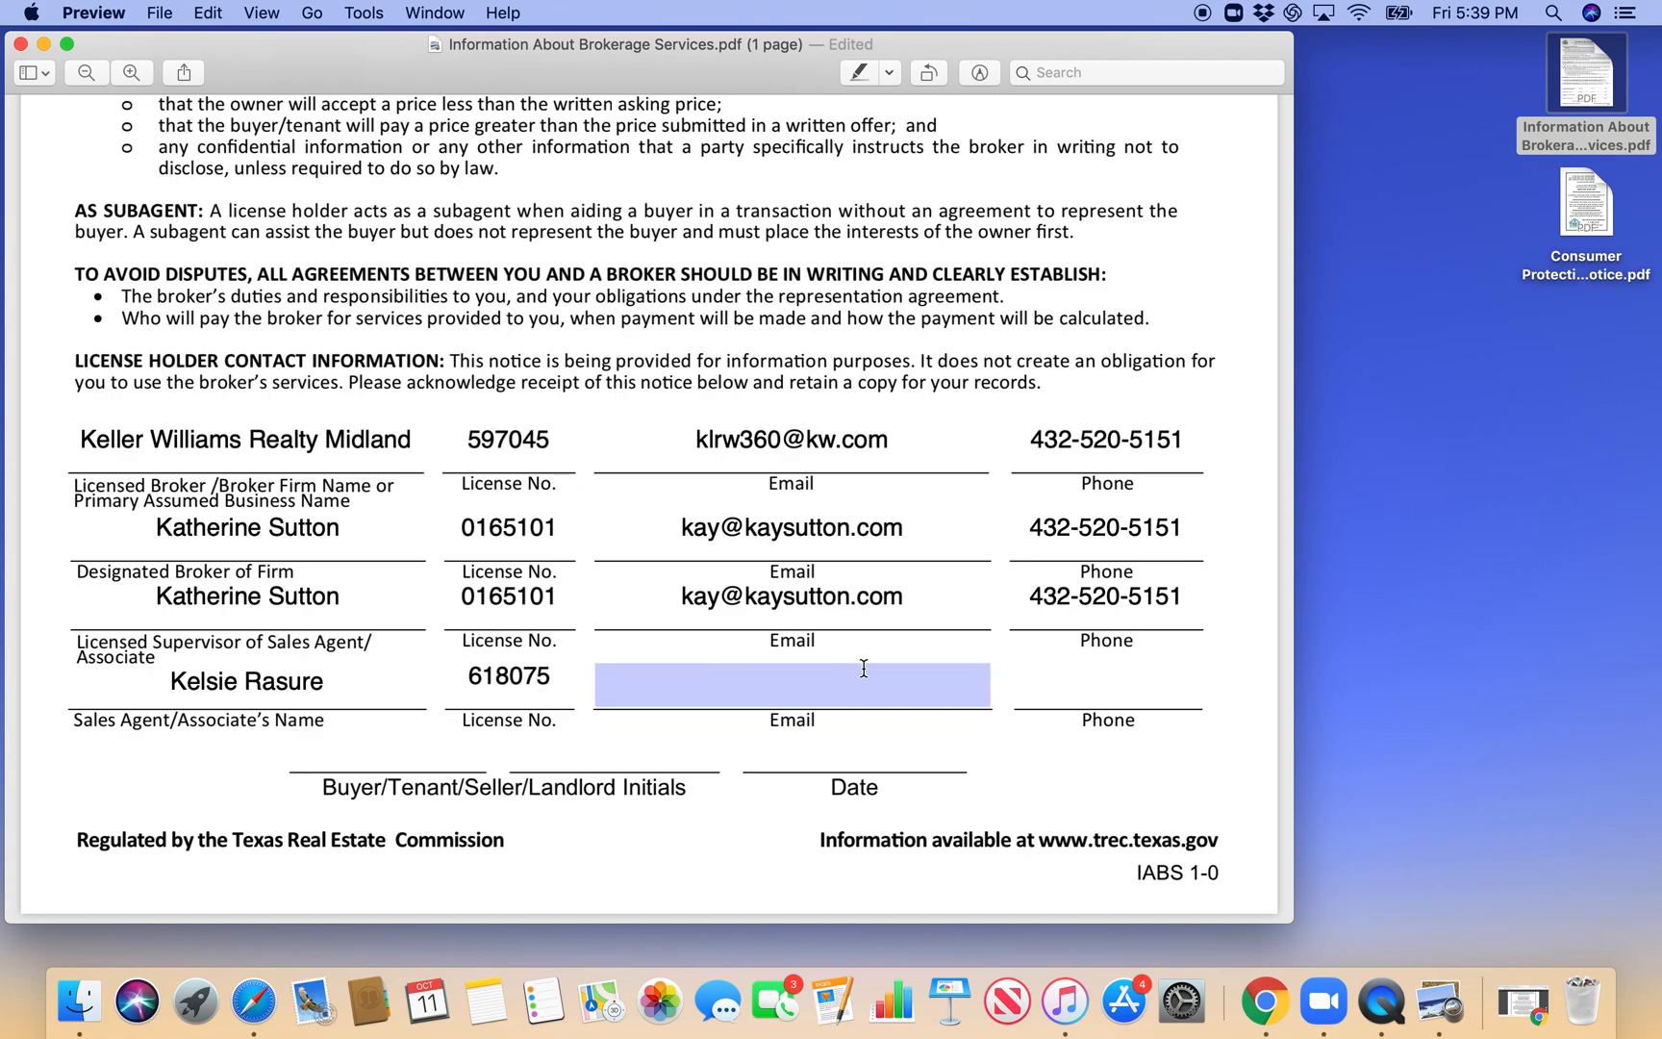
left_click(785, 681)
type("kw")
left_click(1016, 679)
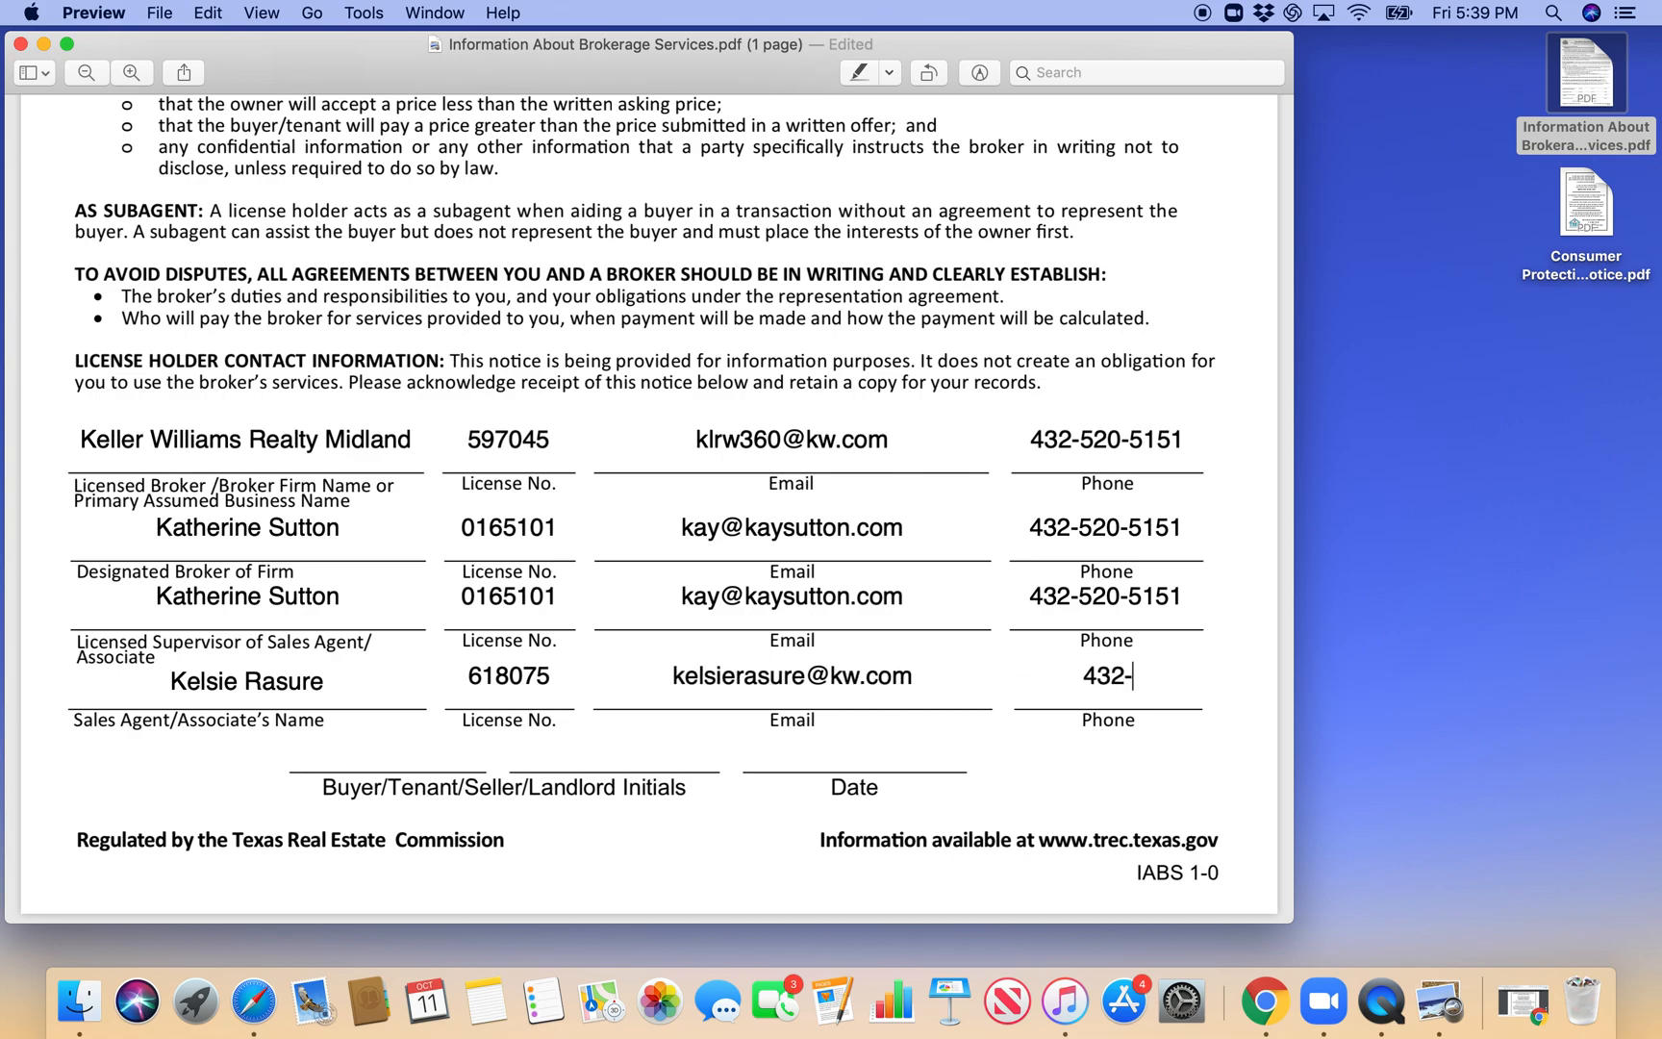
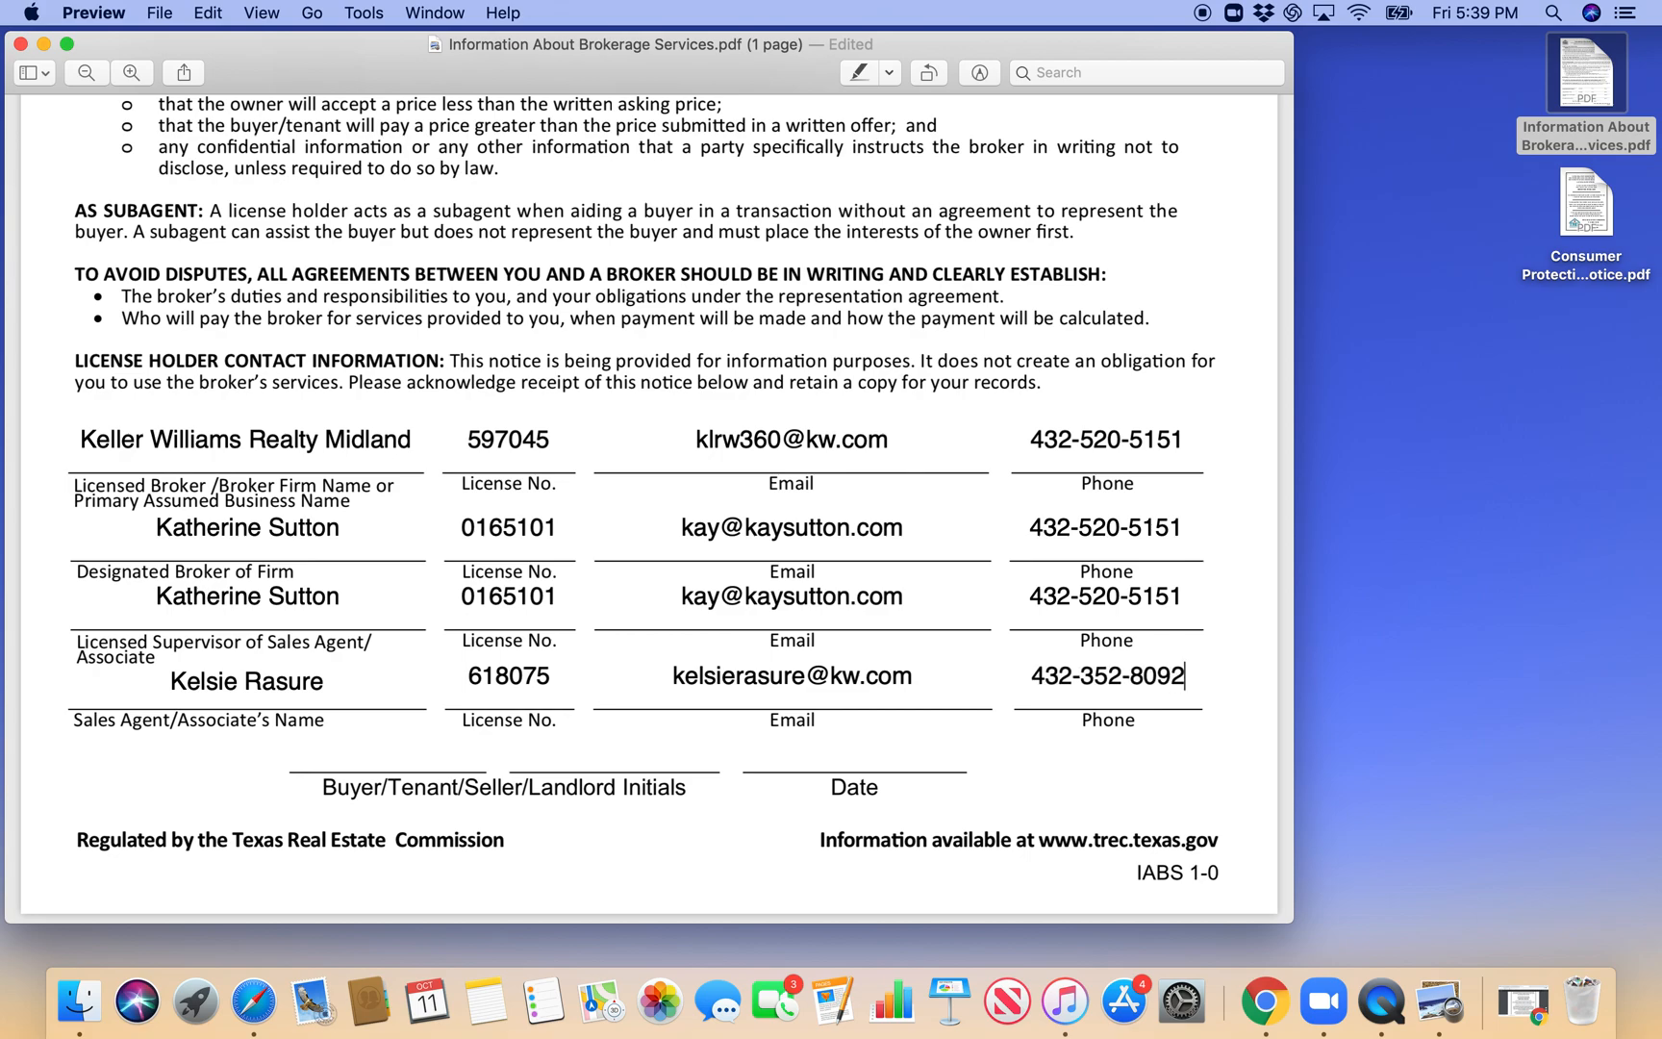
- Look over the completed Information About Brokerage Services form from its contact rows up to its heading, and close the document
left_click(1072, 777)
scroll(593, 368, "up", 4)
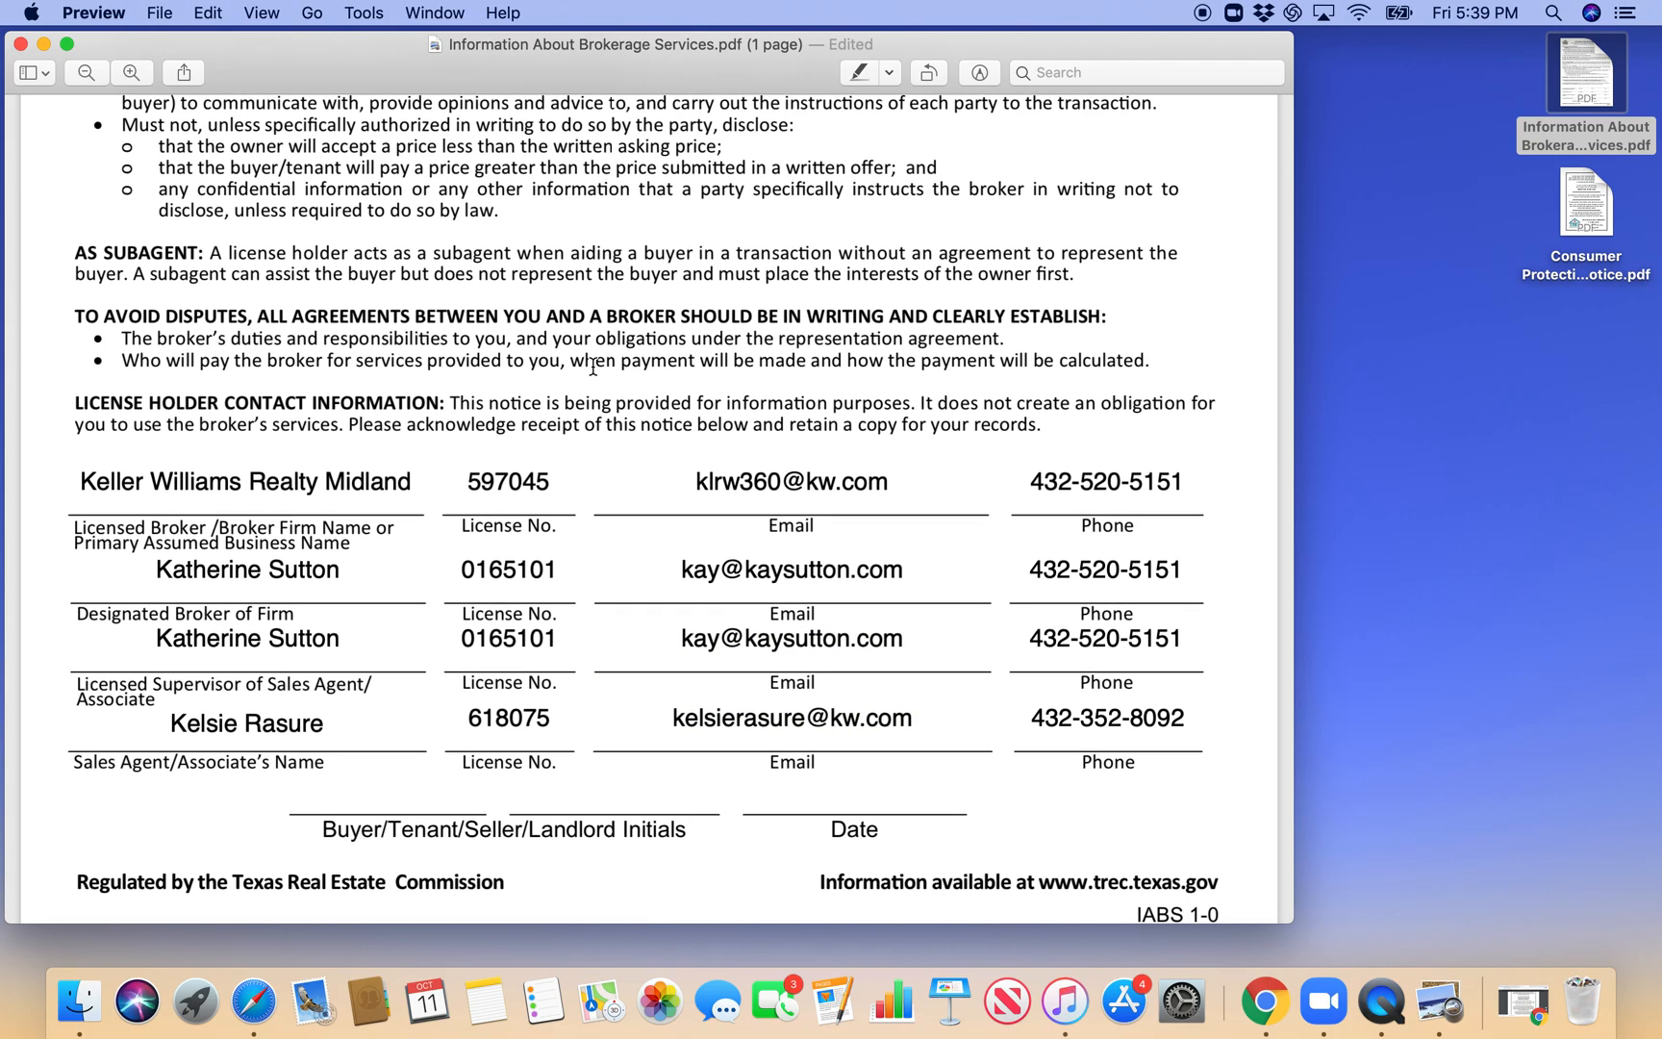
scroll(593, 366, "up", 10)
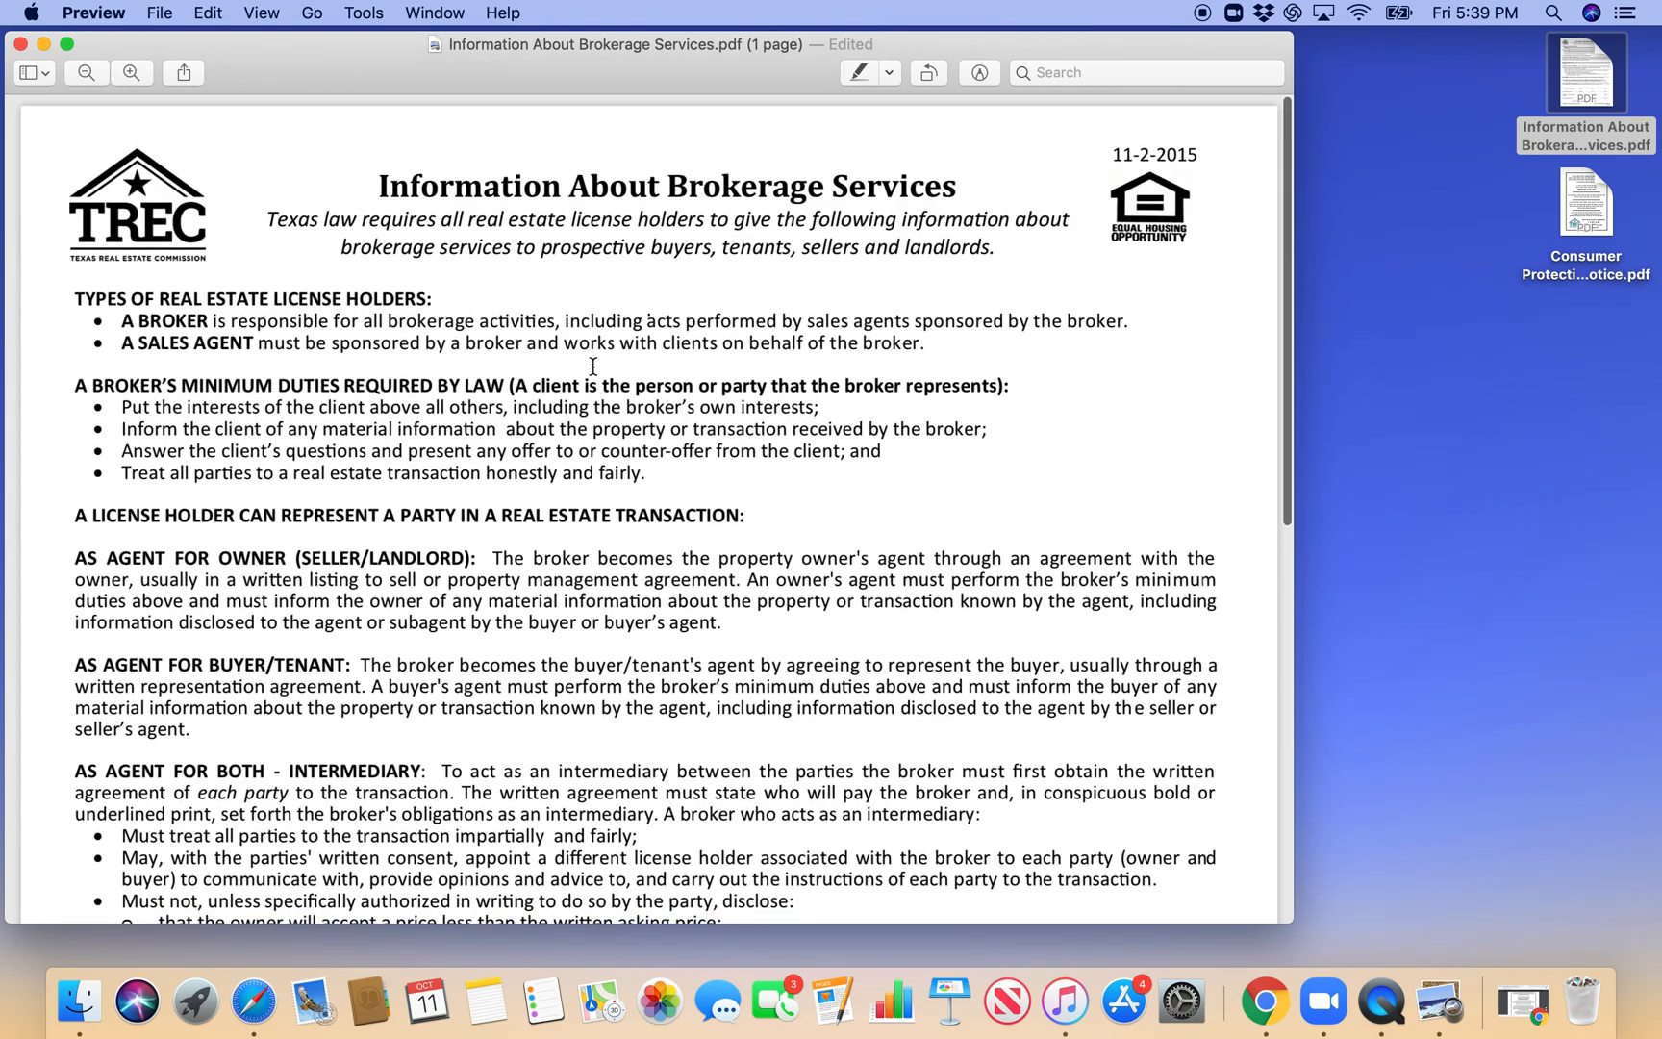
left_click(20, 44)
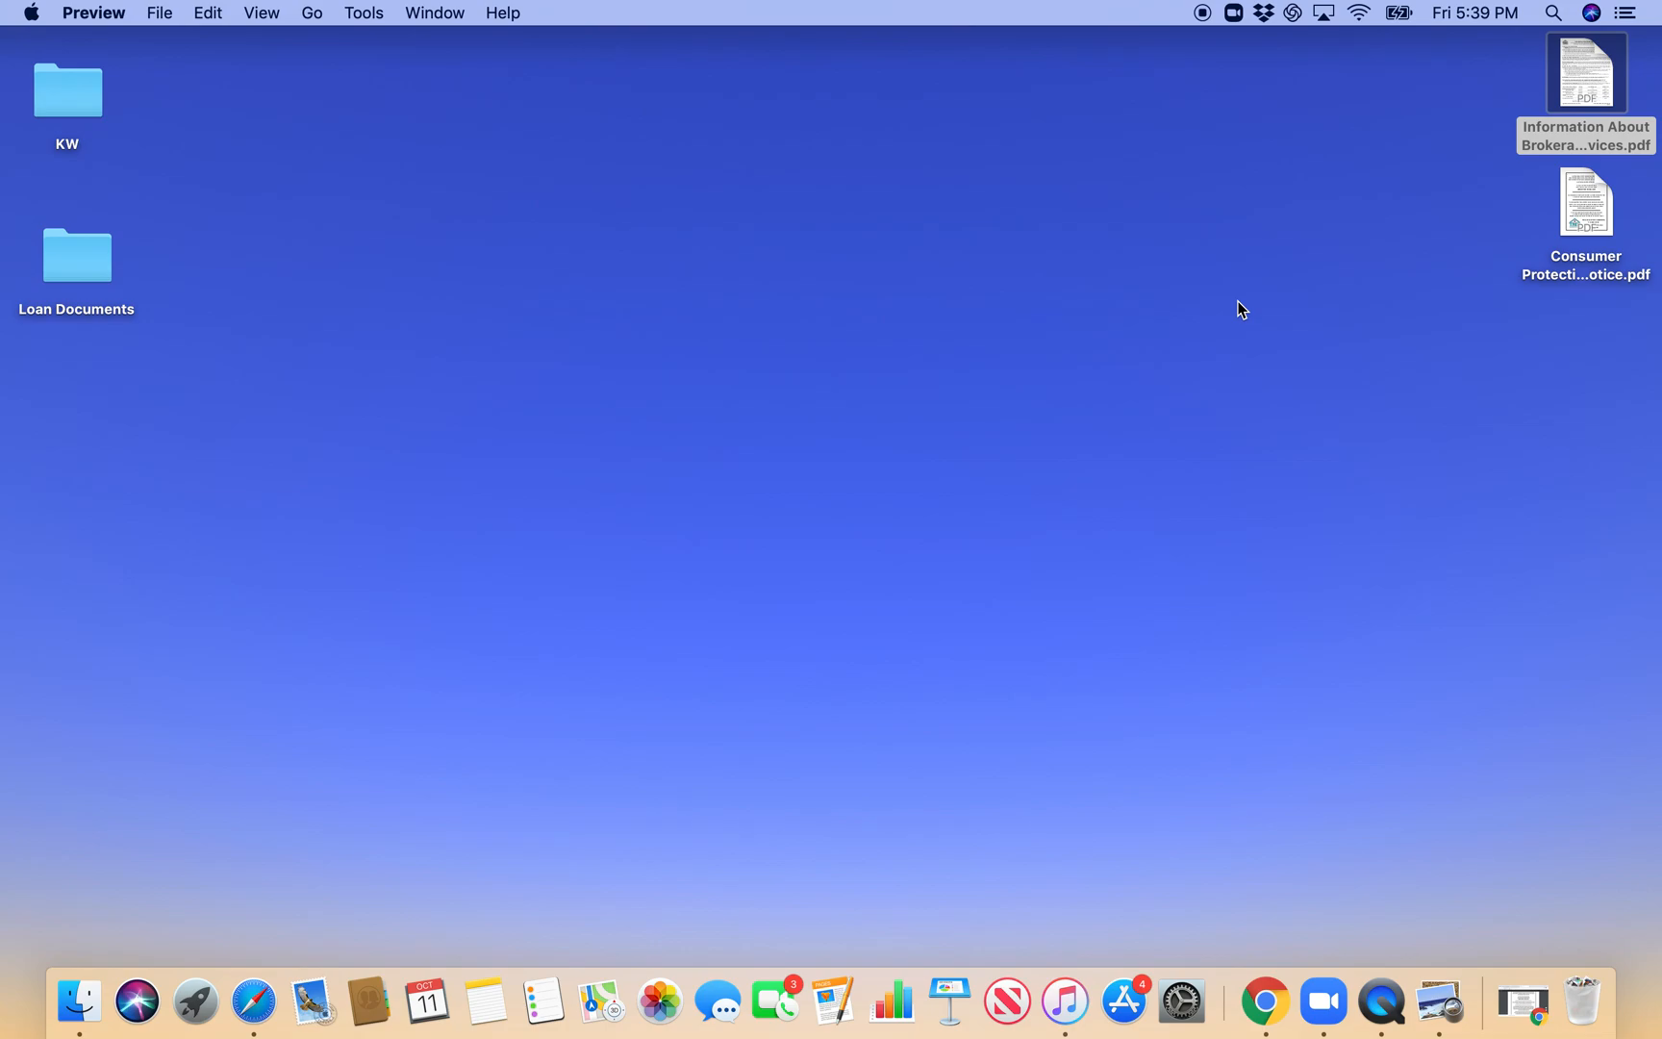
- Open Consumer Protection Notice.pdf from the desktop, read through the notice, and close it
double_click(1583, 199)
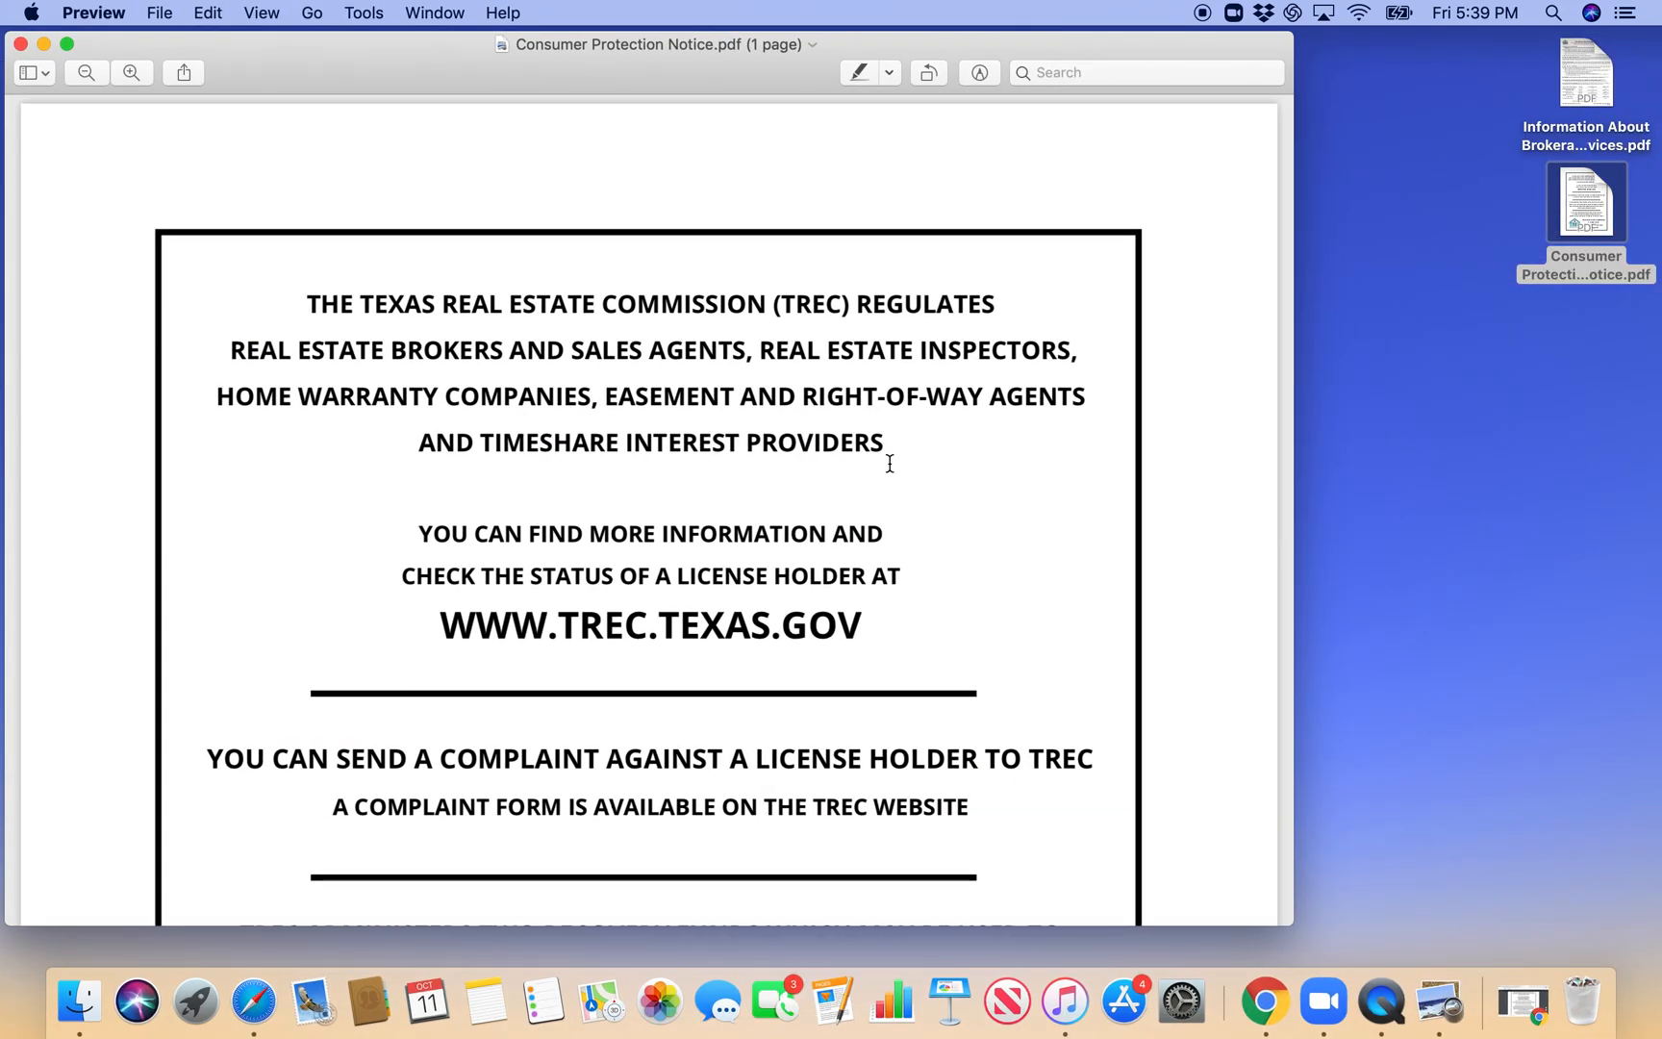
scroll(889, 463, "down", 15)
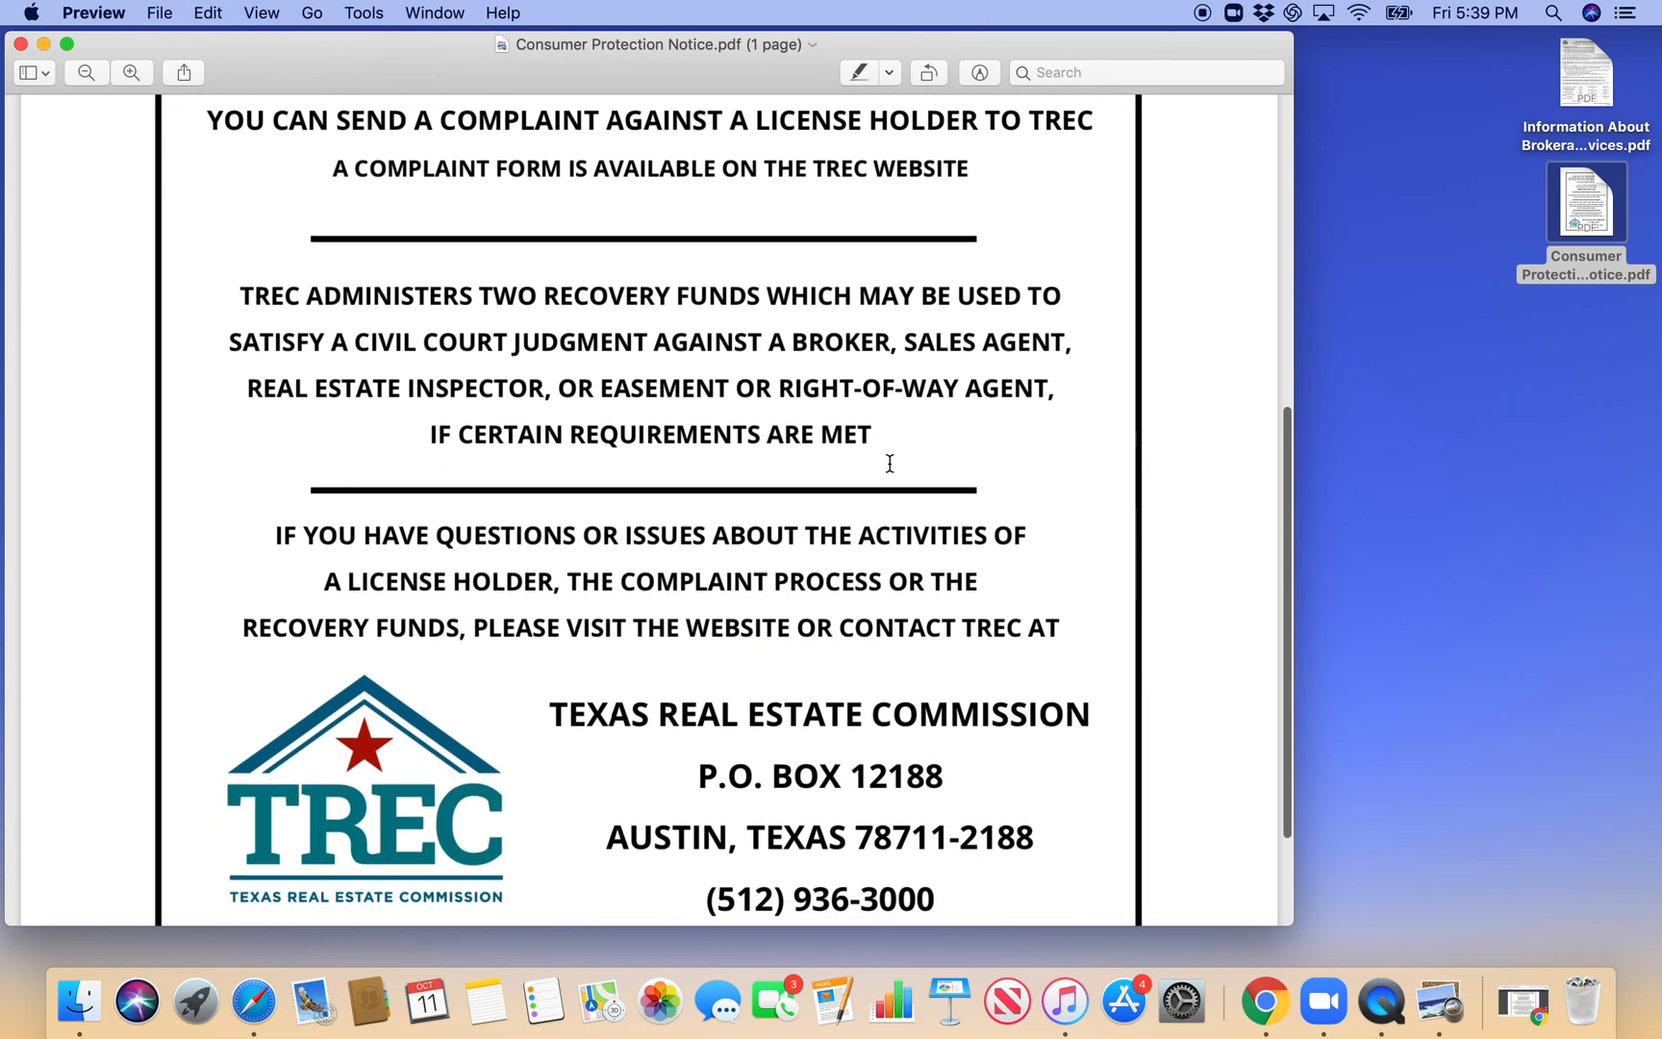
scroll(890, 464, "up", 10)
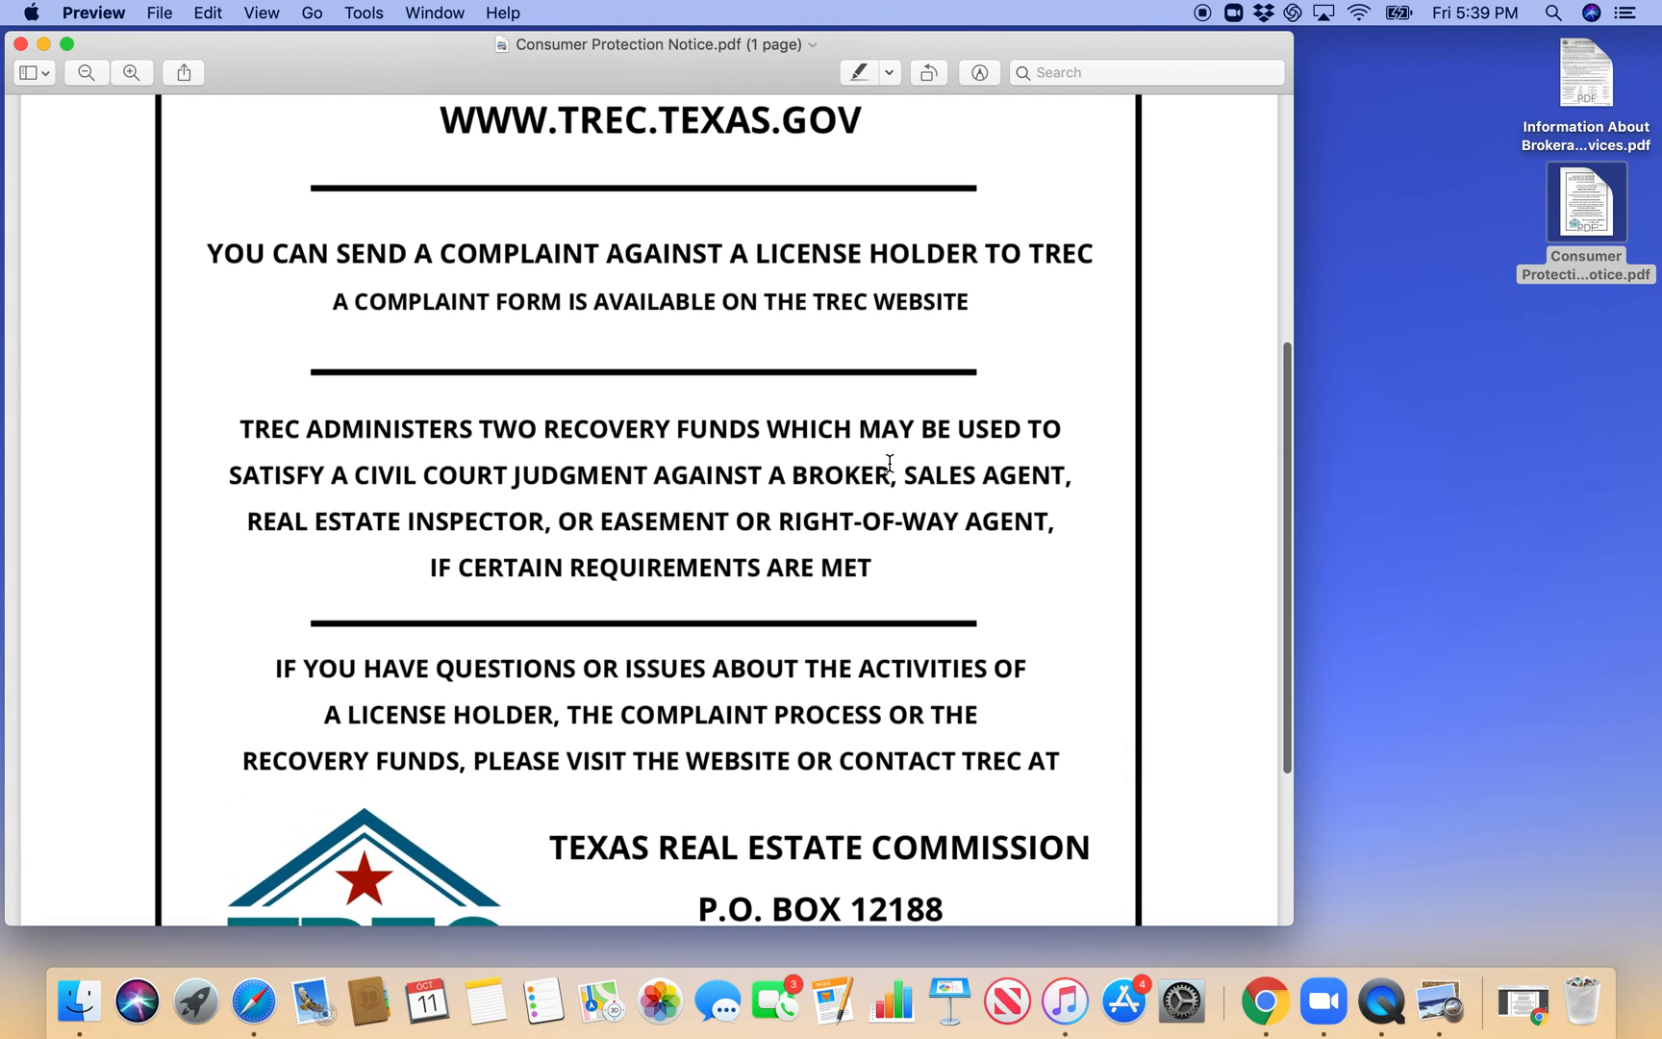
scroll(889, 464, "up", 3)
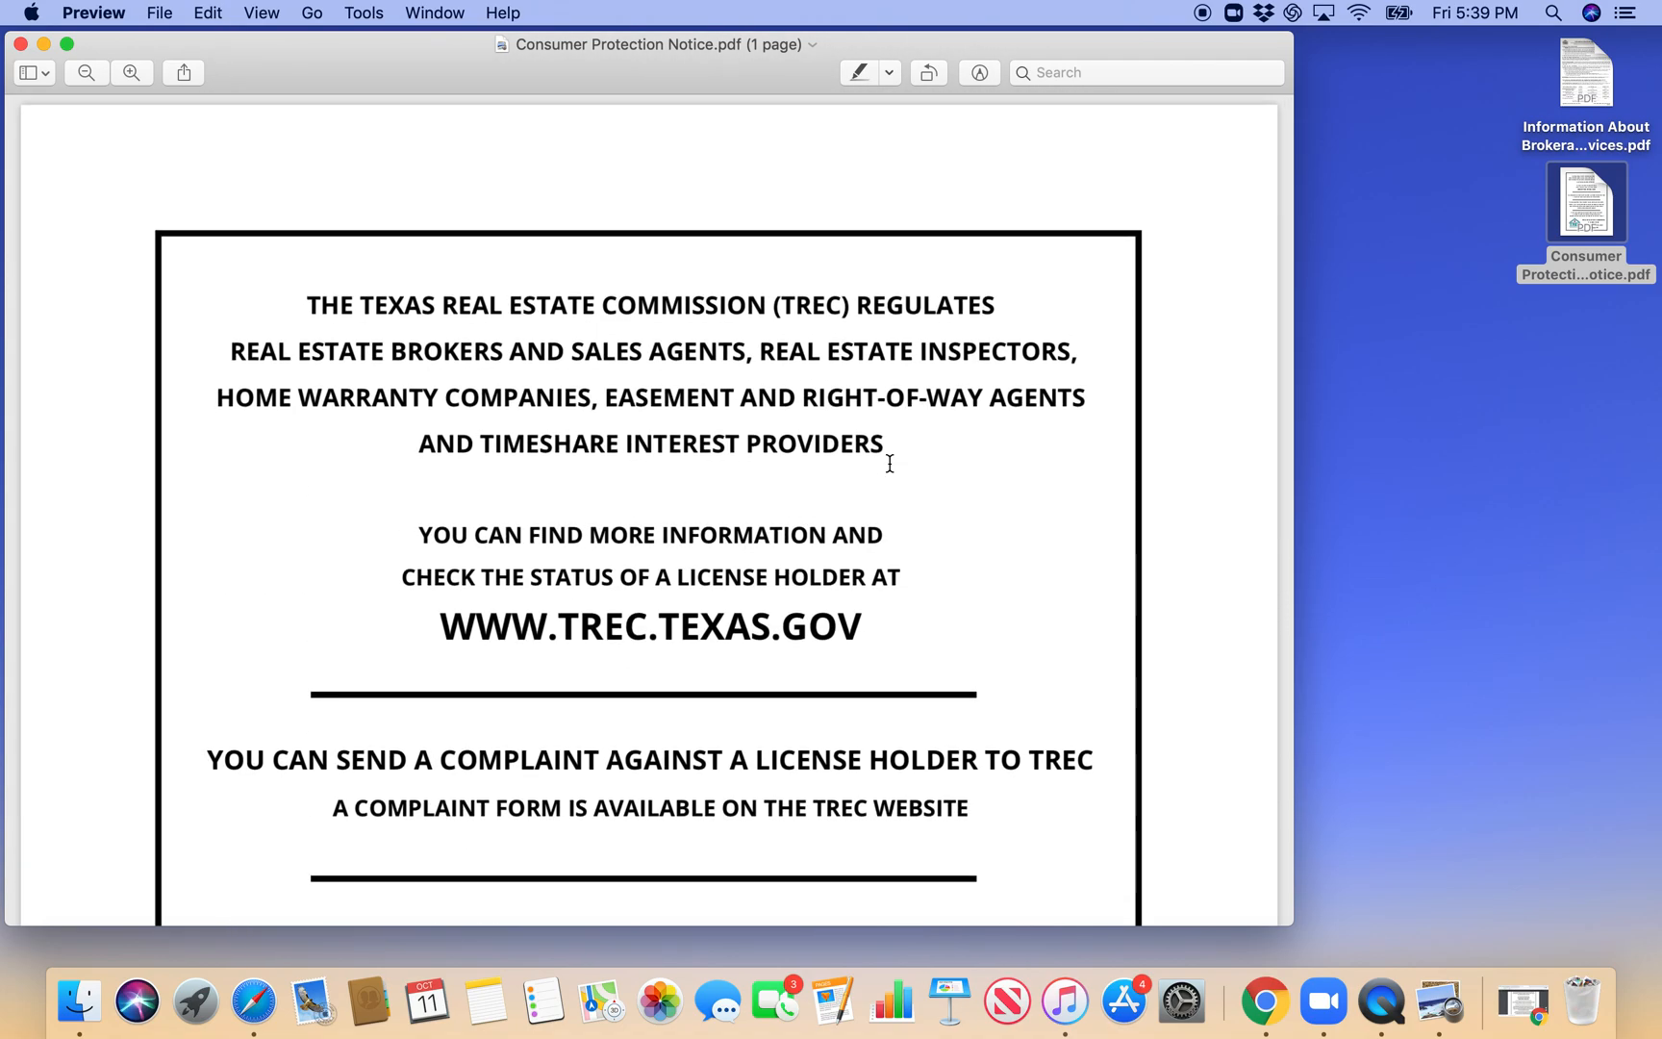
scroll(889, 463, "down", 12)
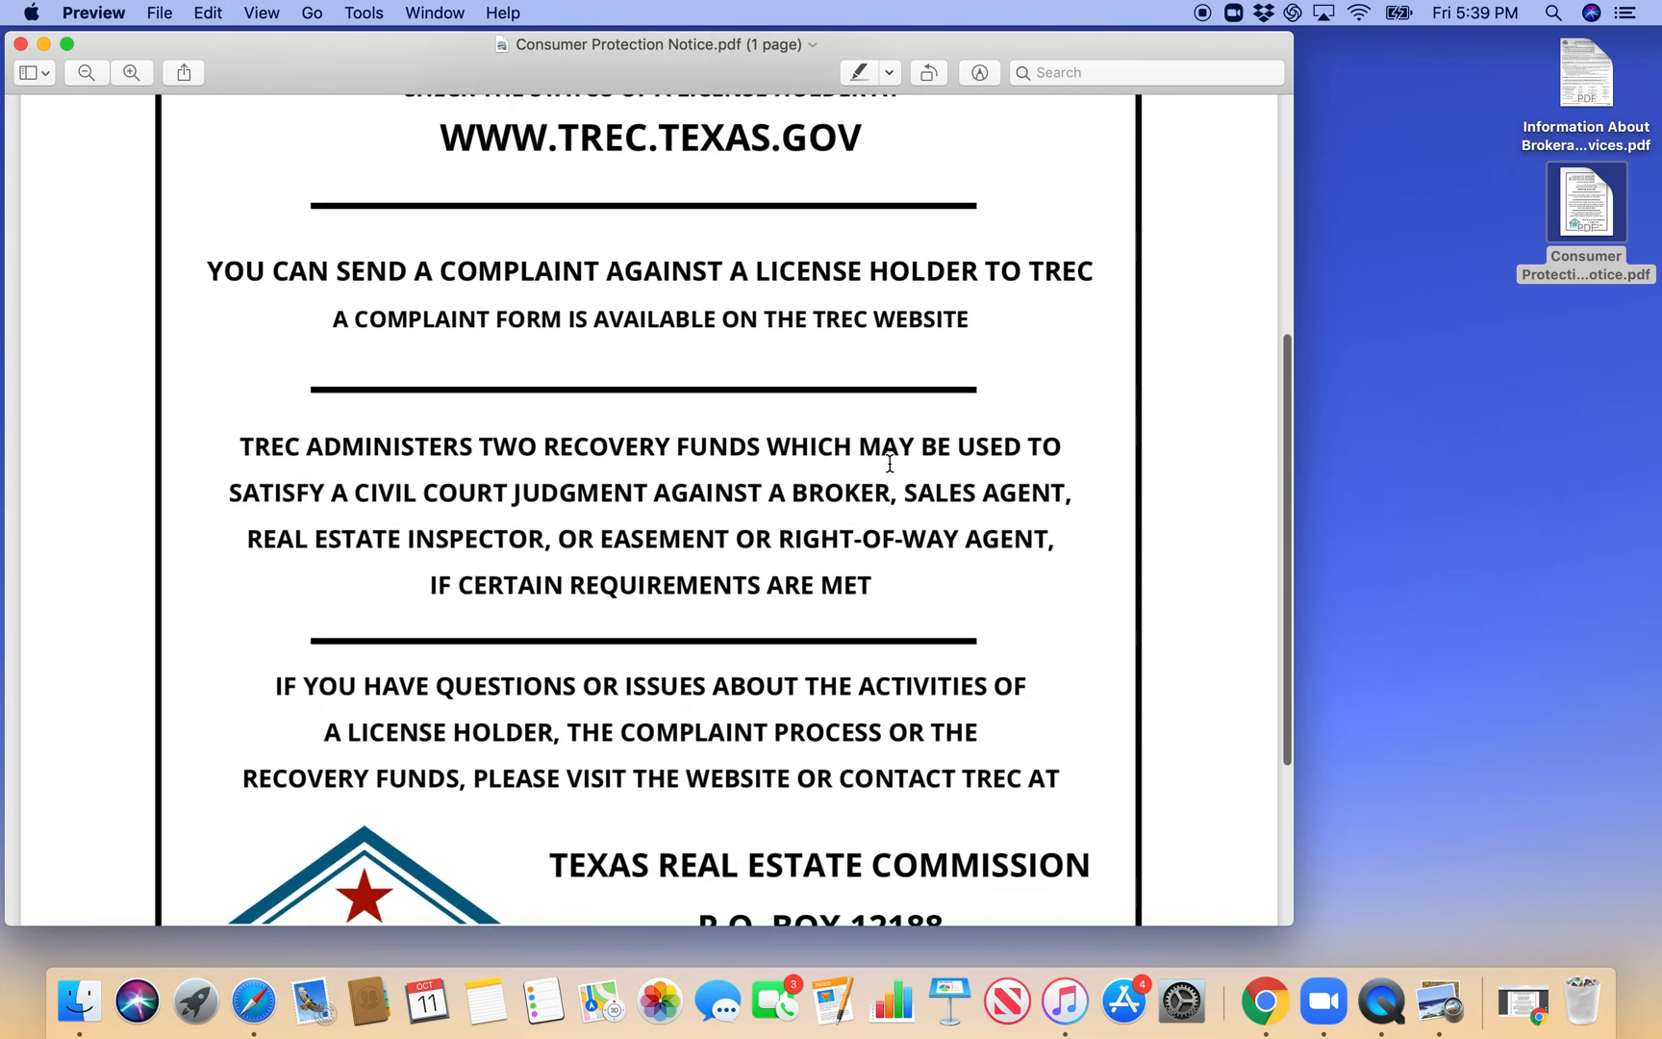
scroll(889, 463, "up", 7)
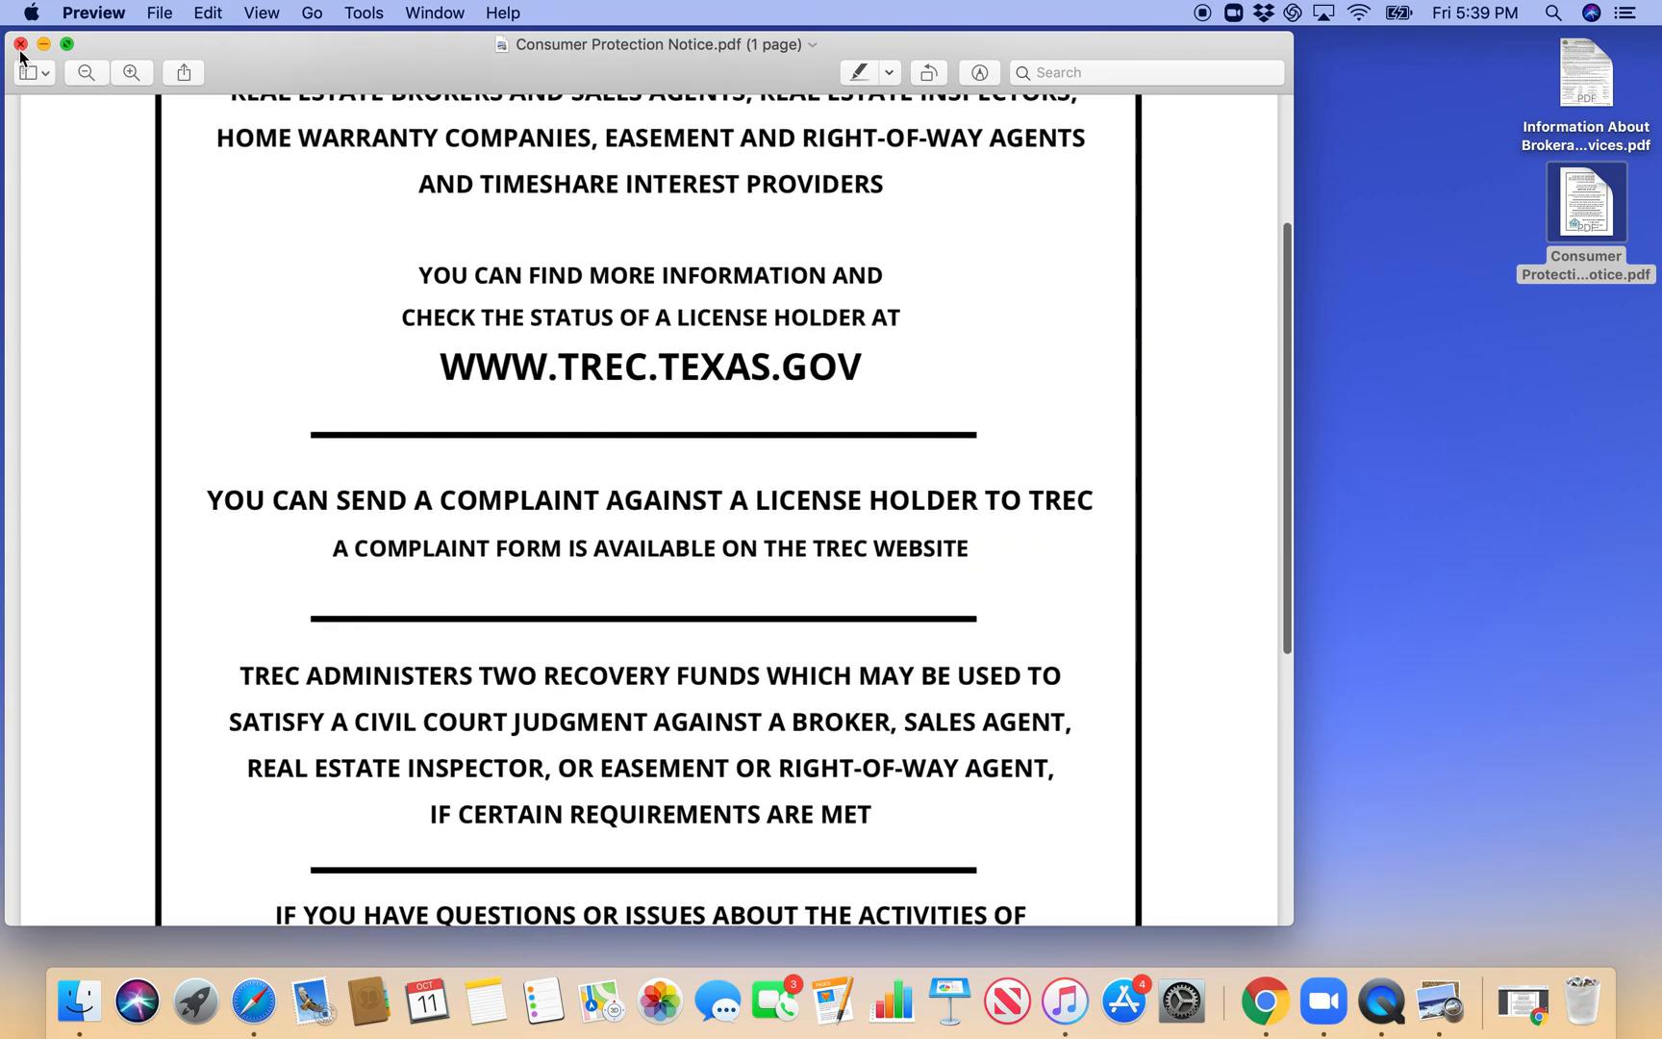
left_click(20, 48)
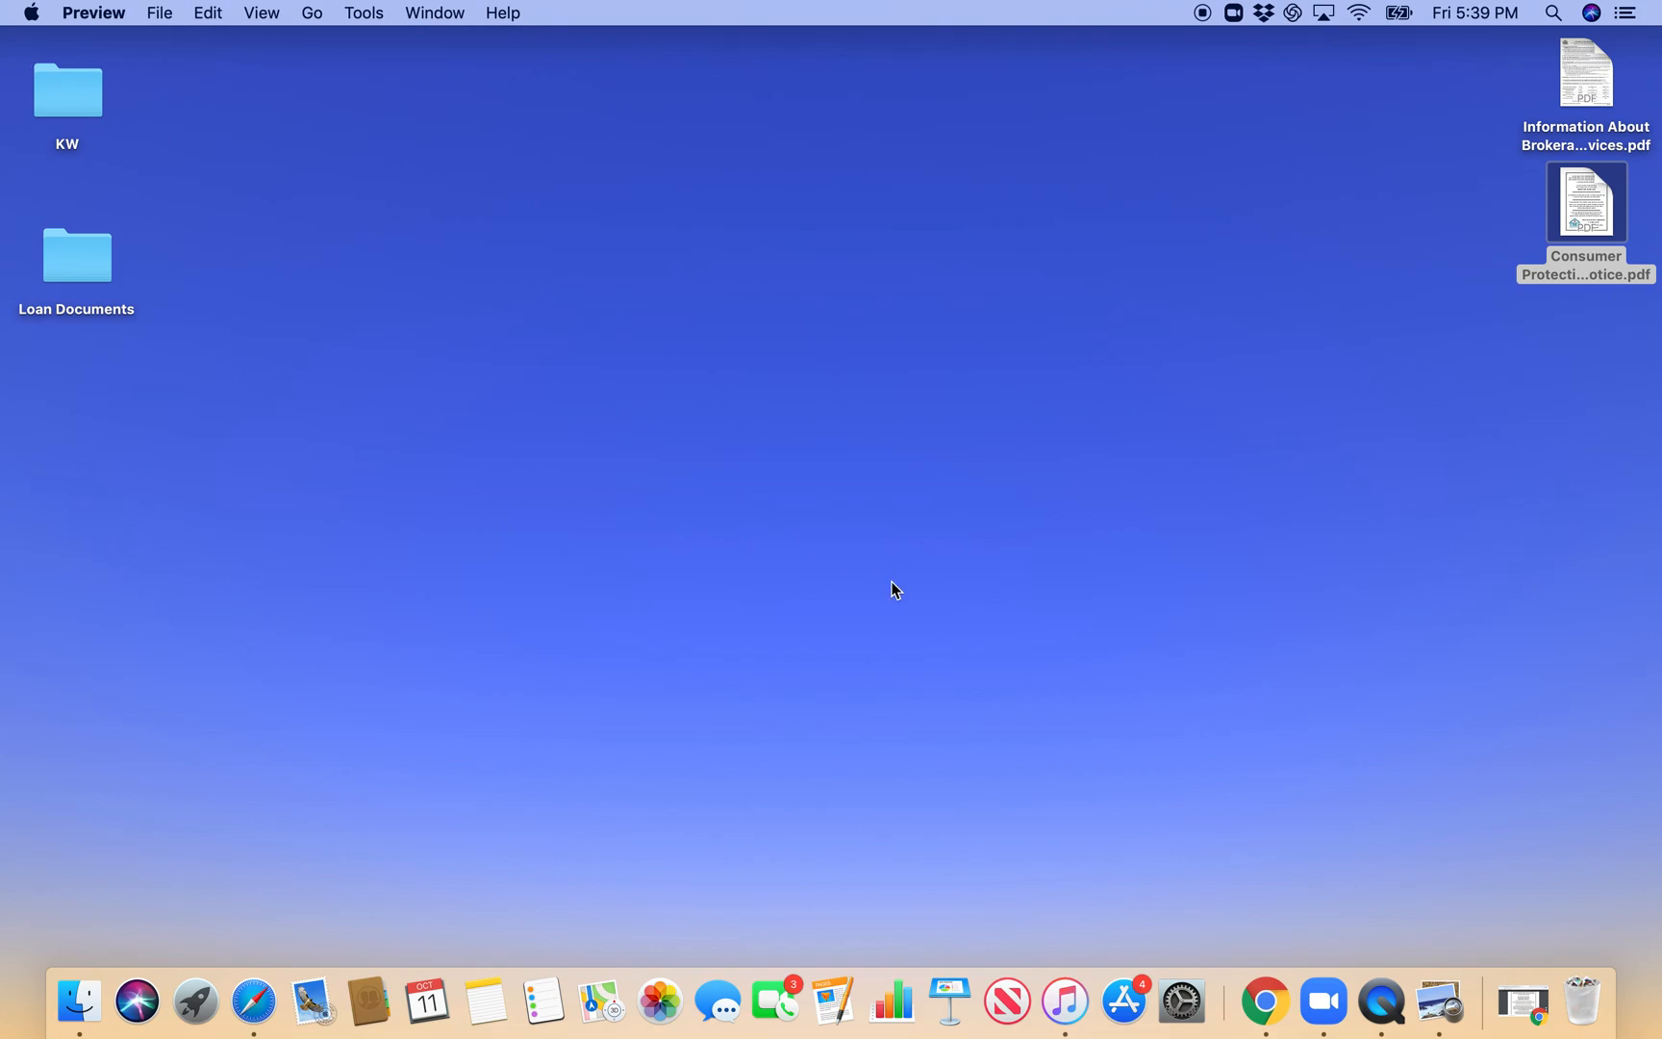
- Switch to Chrome, close the CN 1-2.pdf and Consumer Protection Notice pages, and load google.com
left_click(1521, 1000)
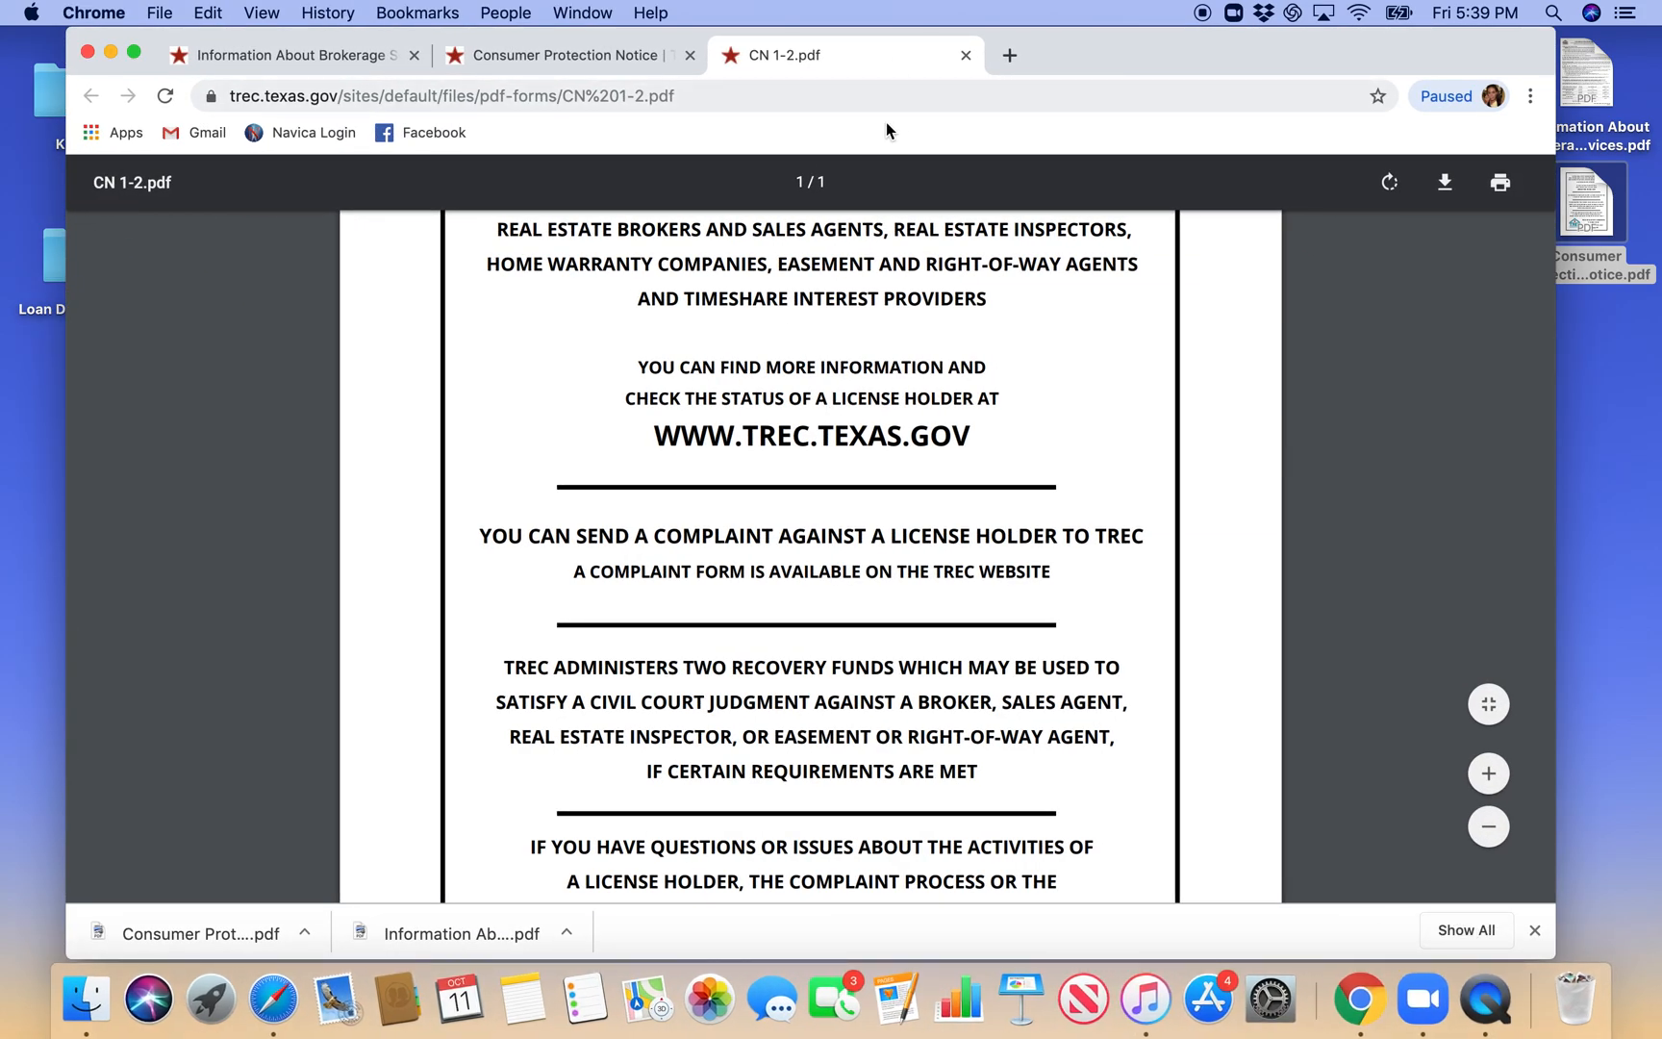
left_click(966, 55)
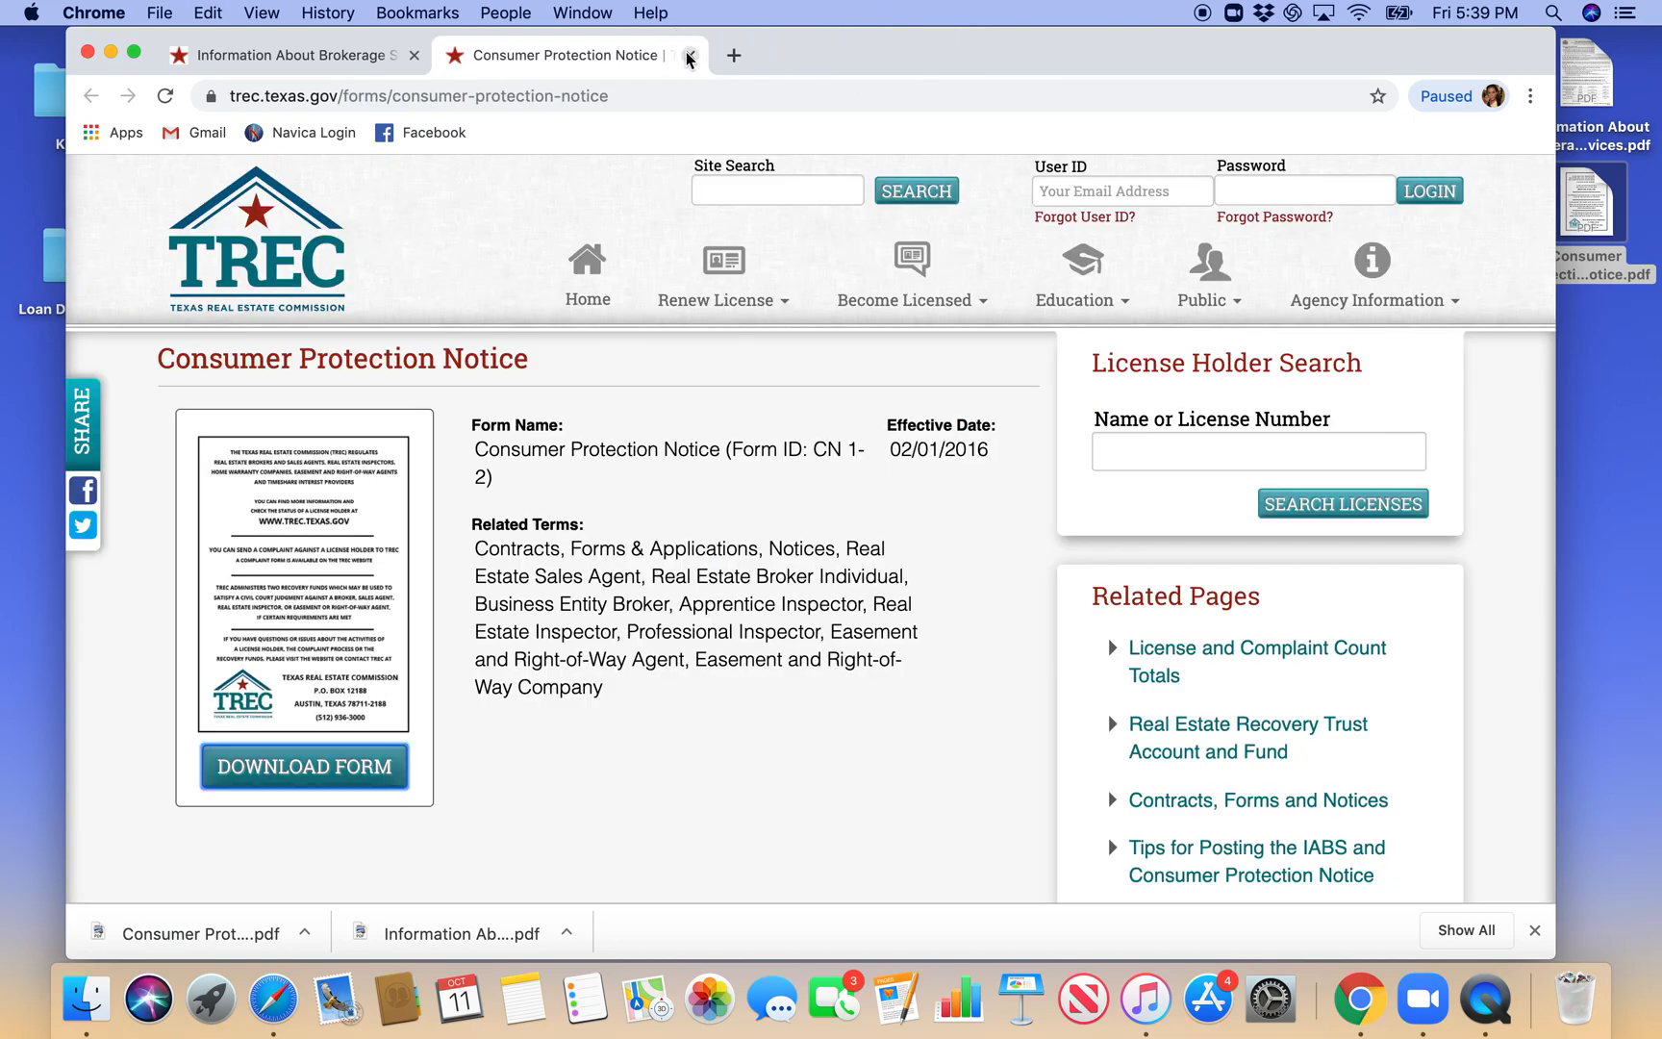
left_click(689, 54)
left_click(584, 96)
type("goo")
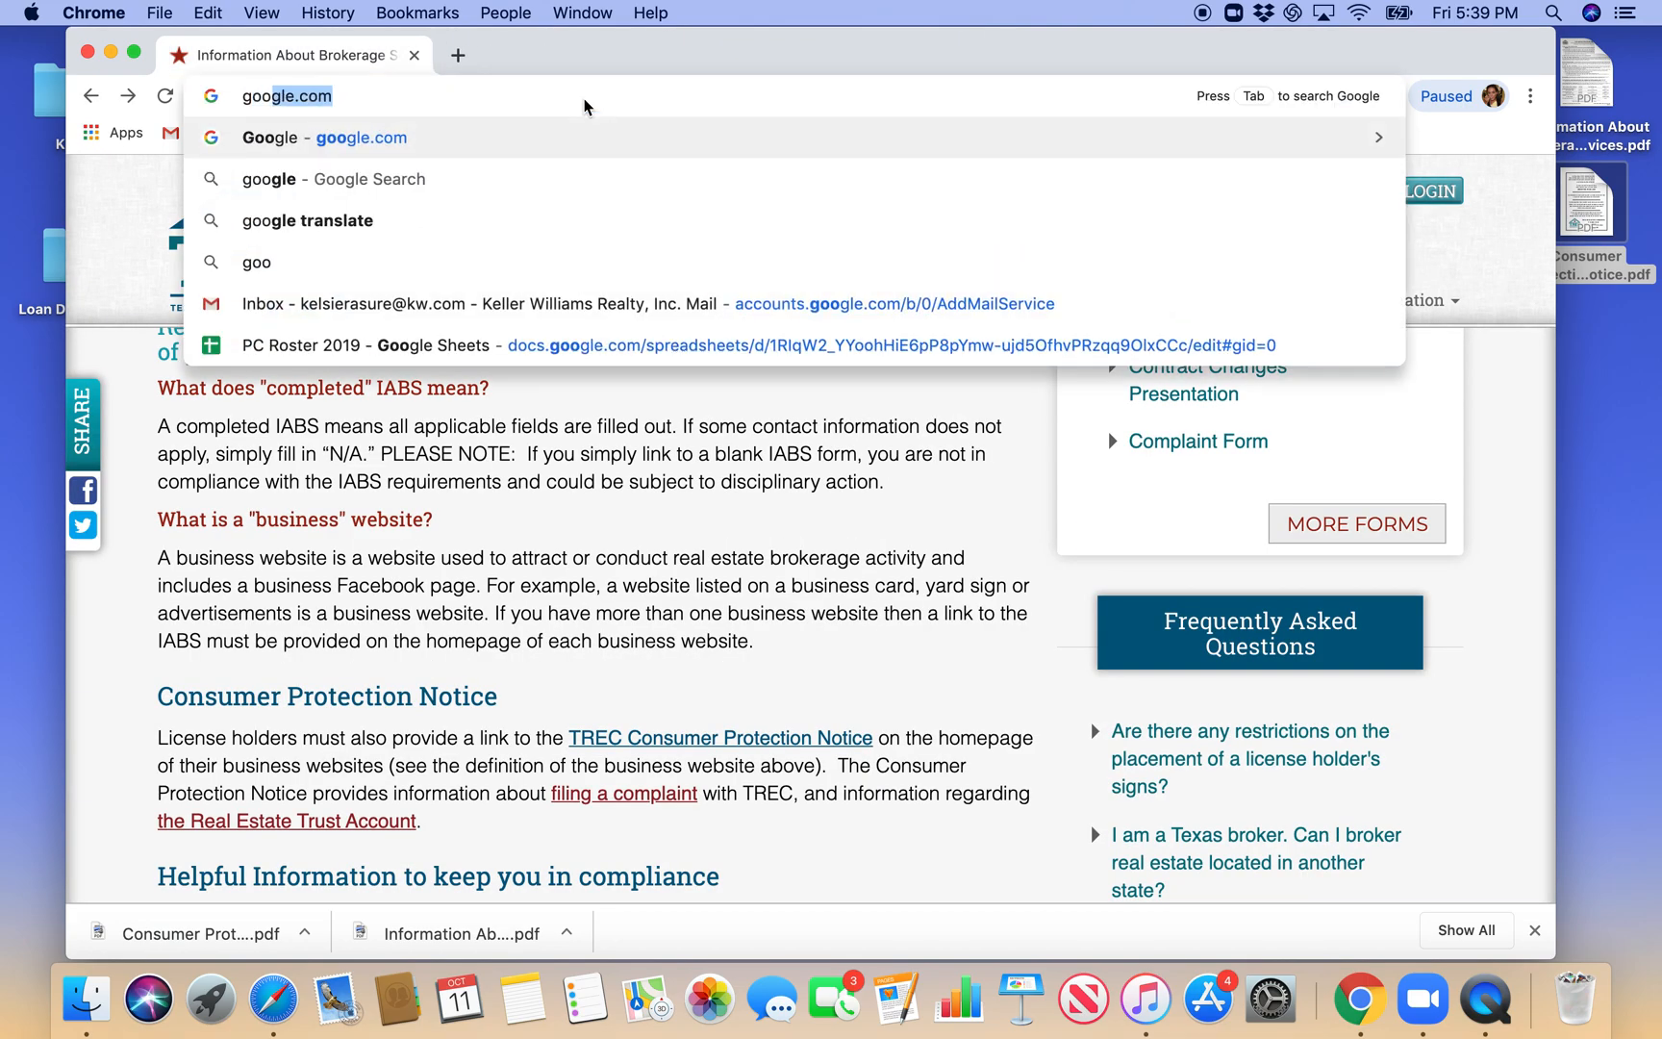
key("Return")
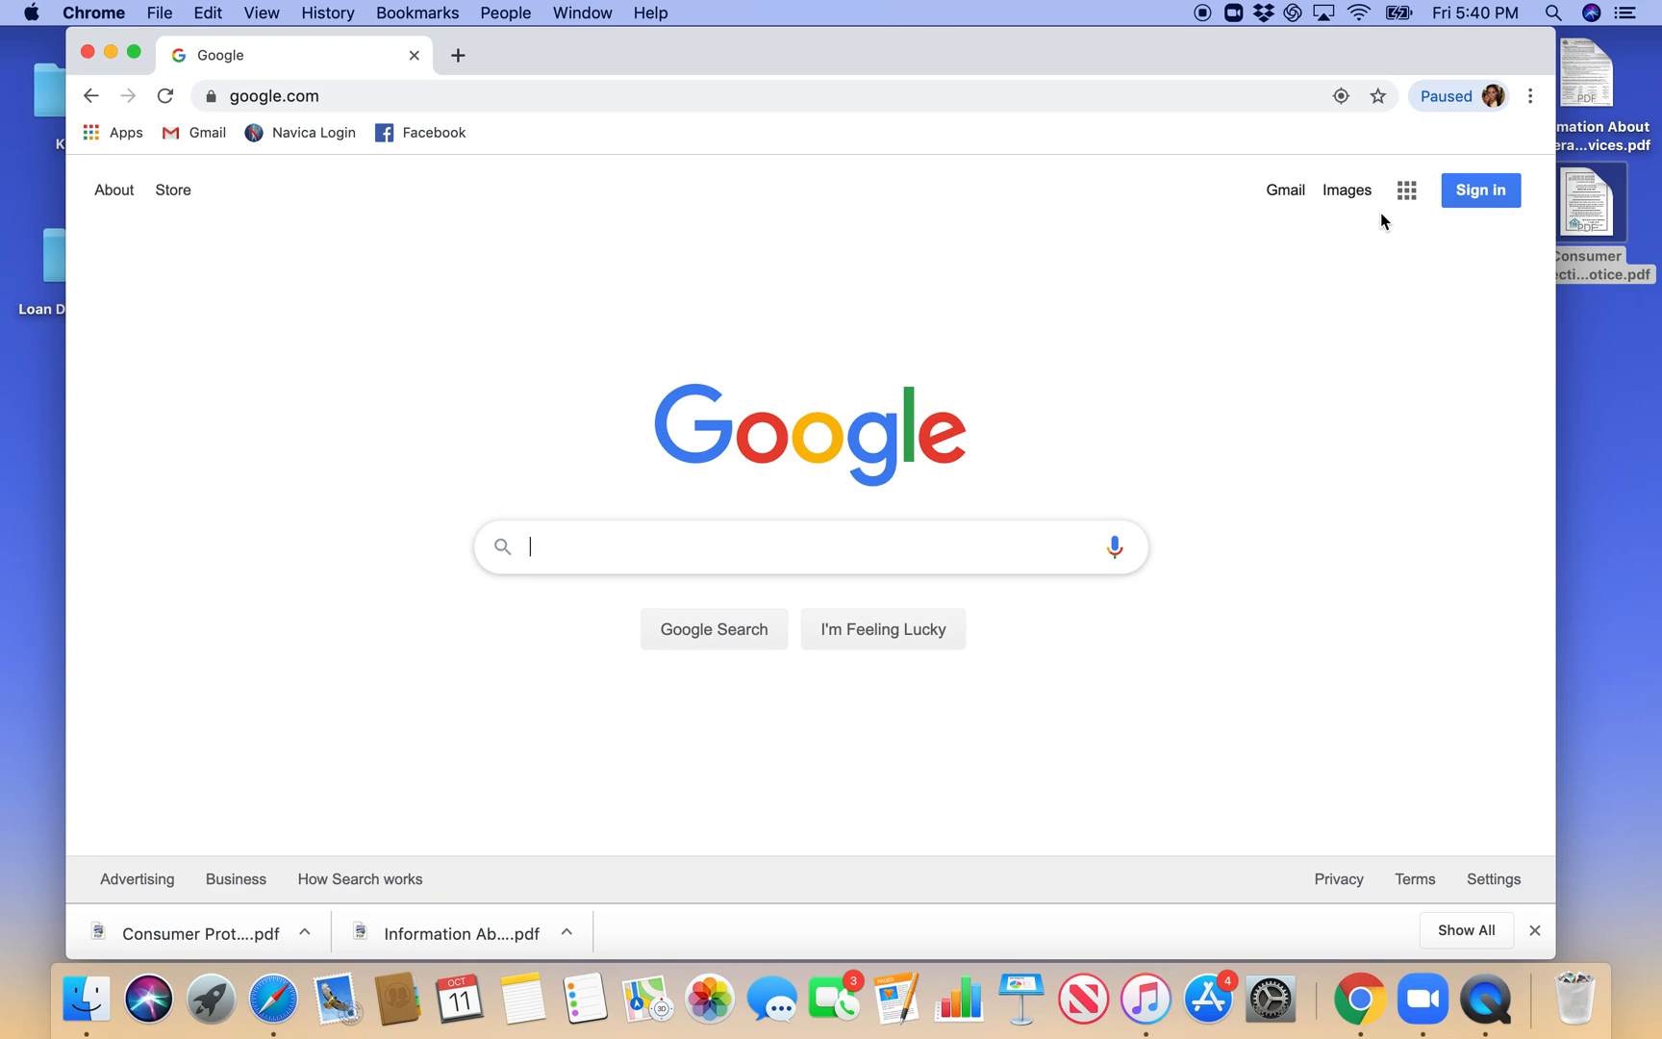
- Sign in to Google with the agent's kw.com account, submitting the account password
left_click(1470, 193)
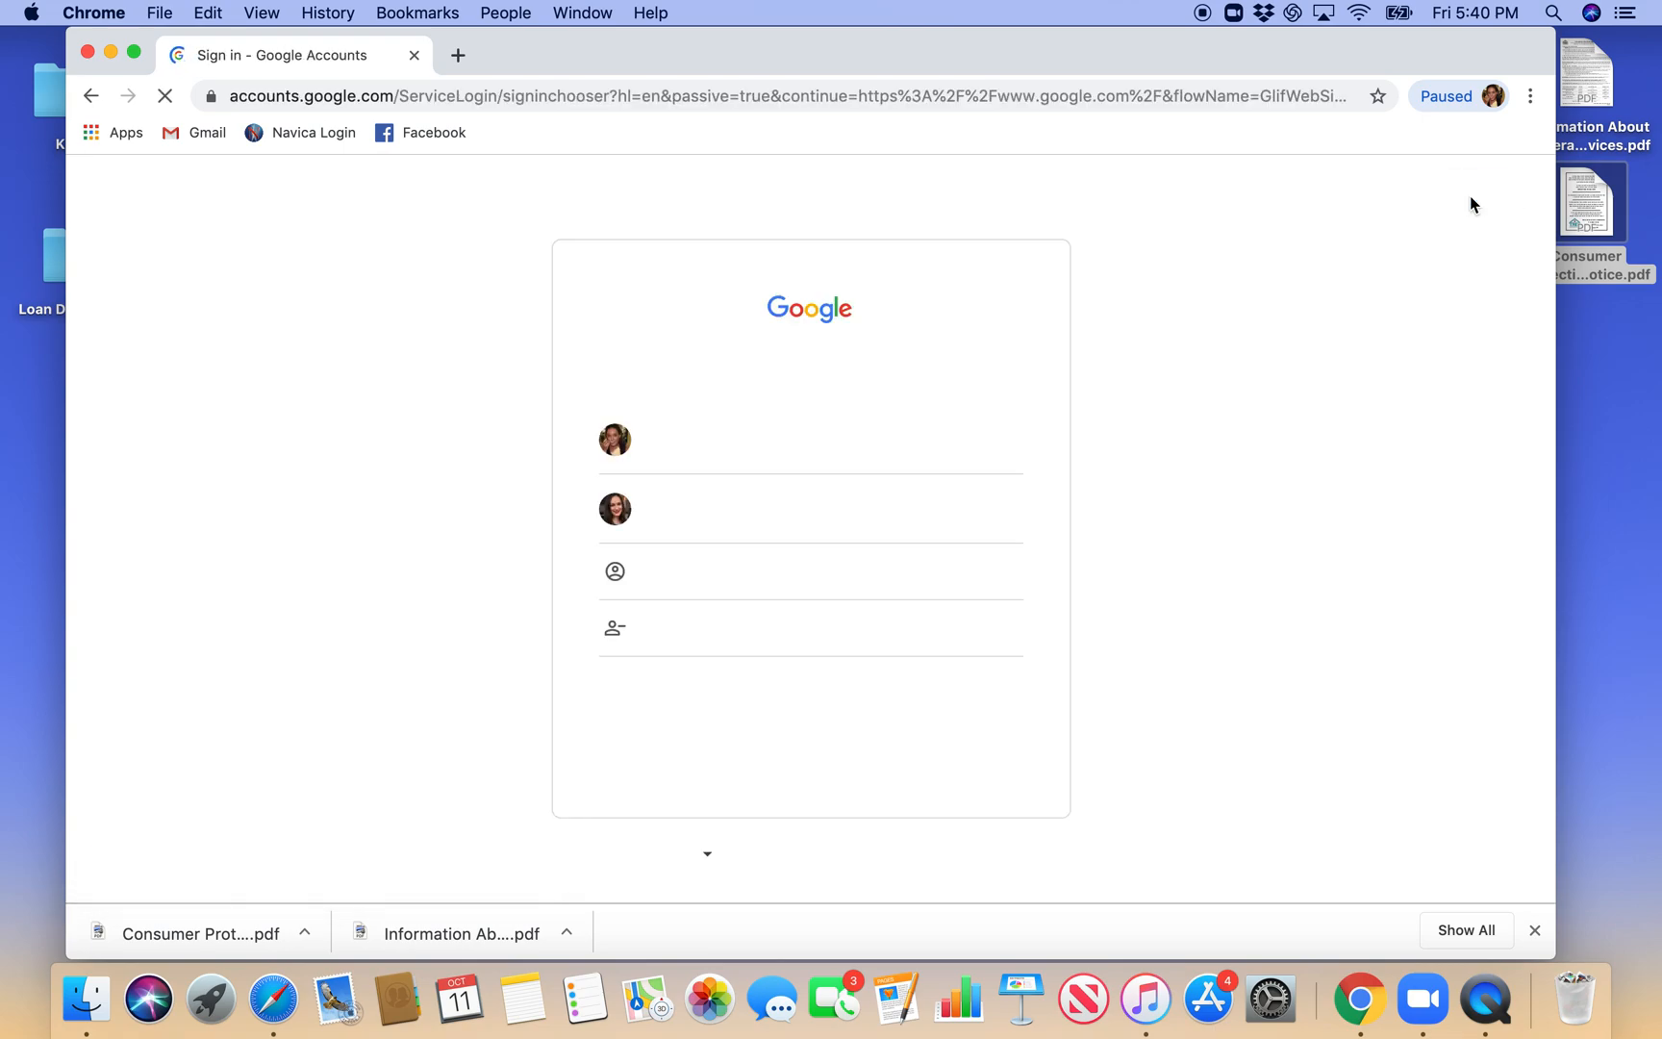
left_click(772, 516)
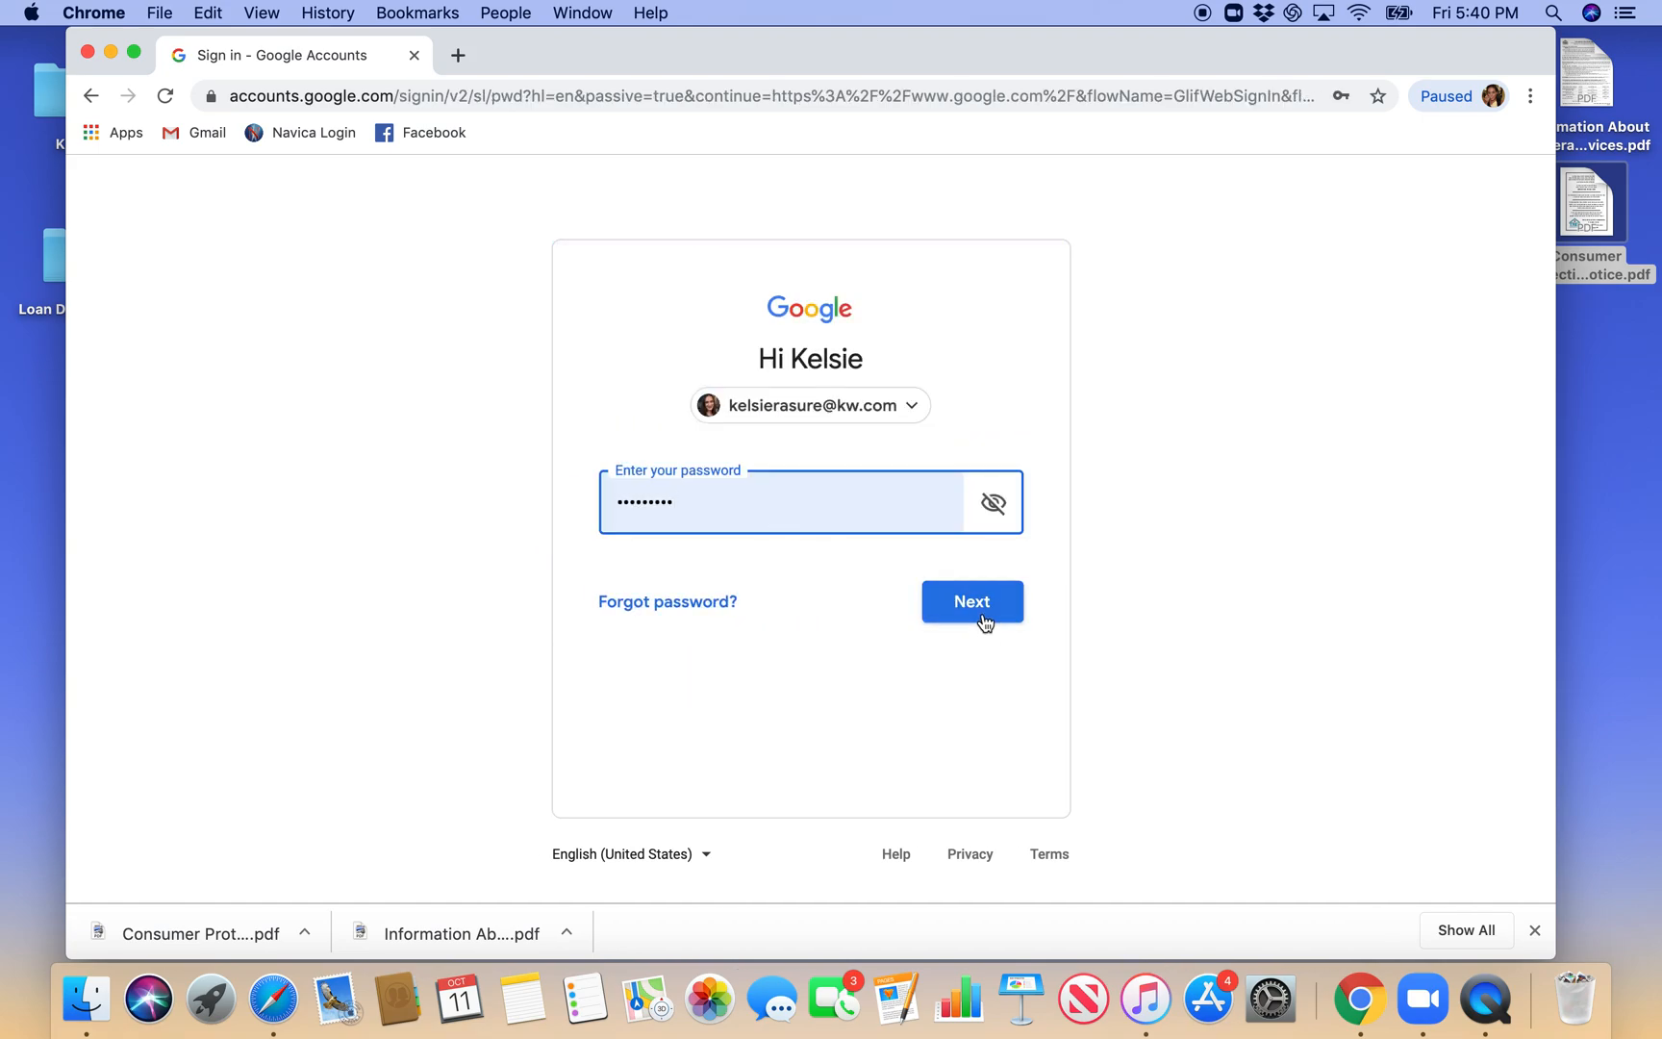
left_click(983, 618)
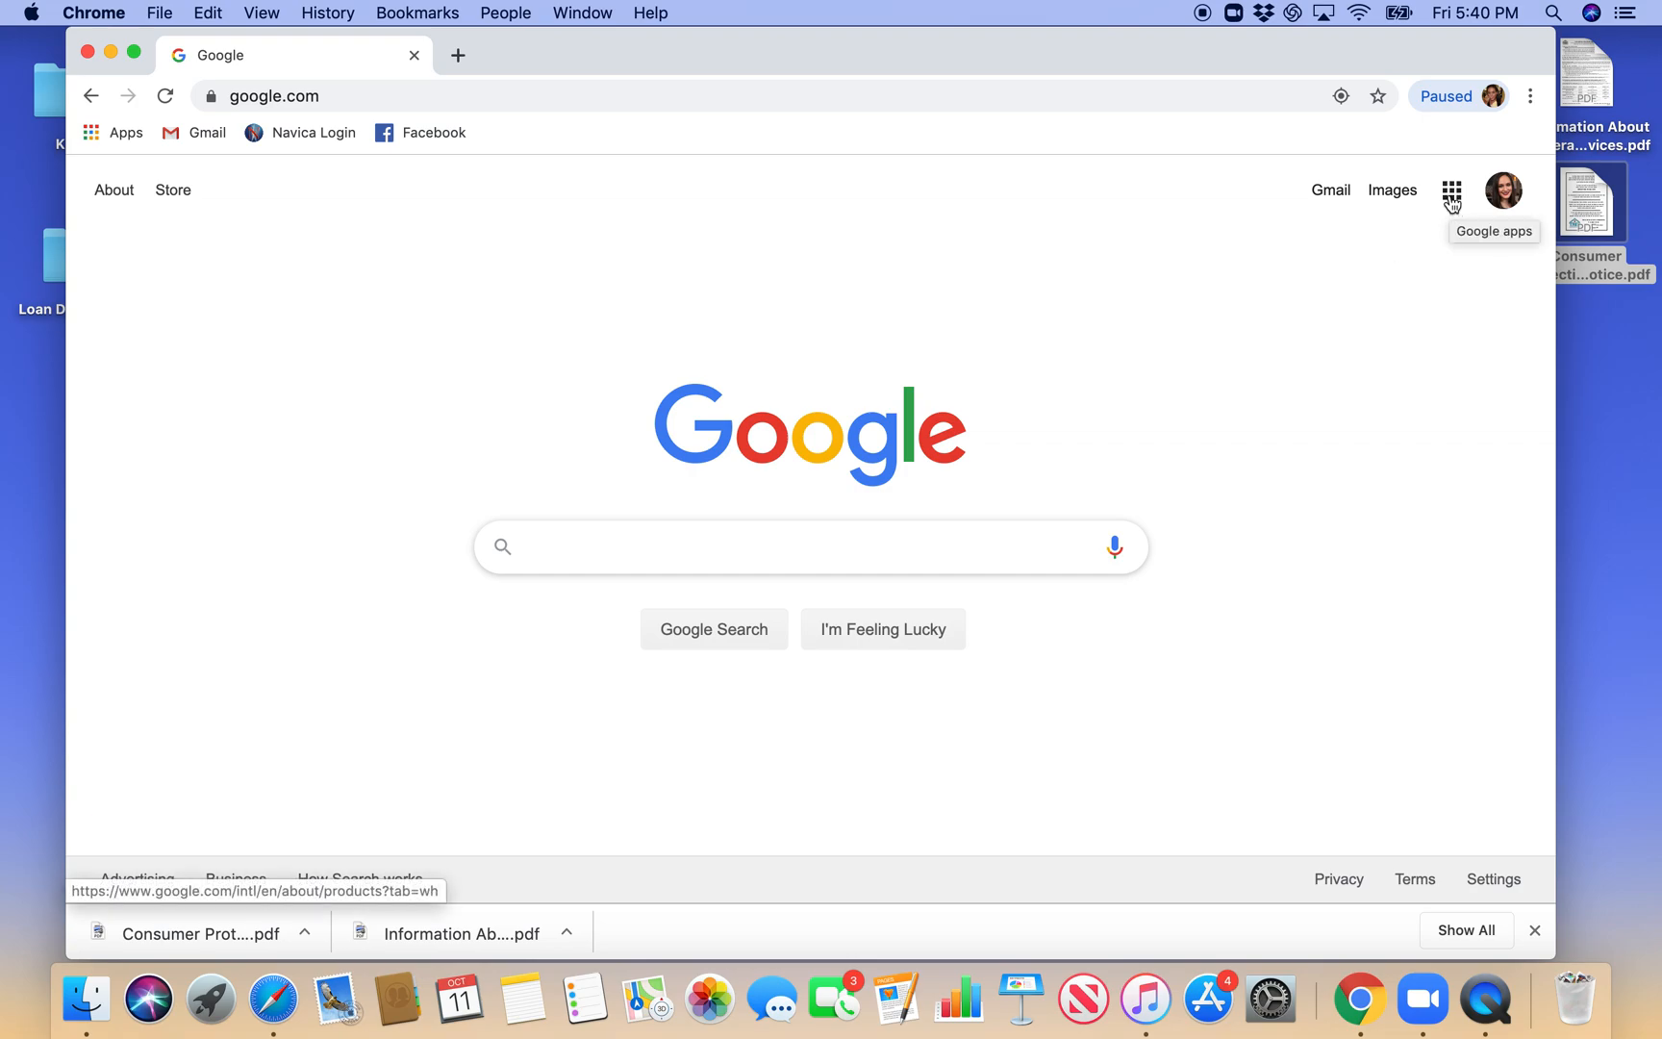
- Open Google Drive and upload Information About Brokerage Services.pdf from the desktop to My Drive
left_click(1451, 197)
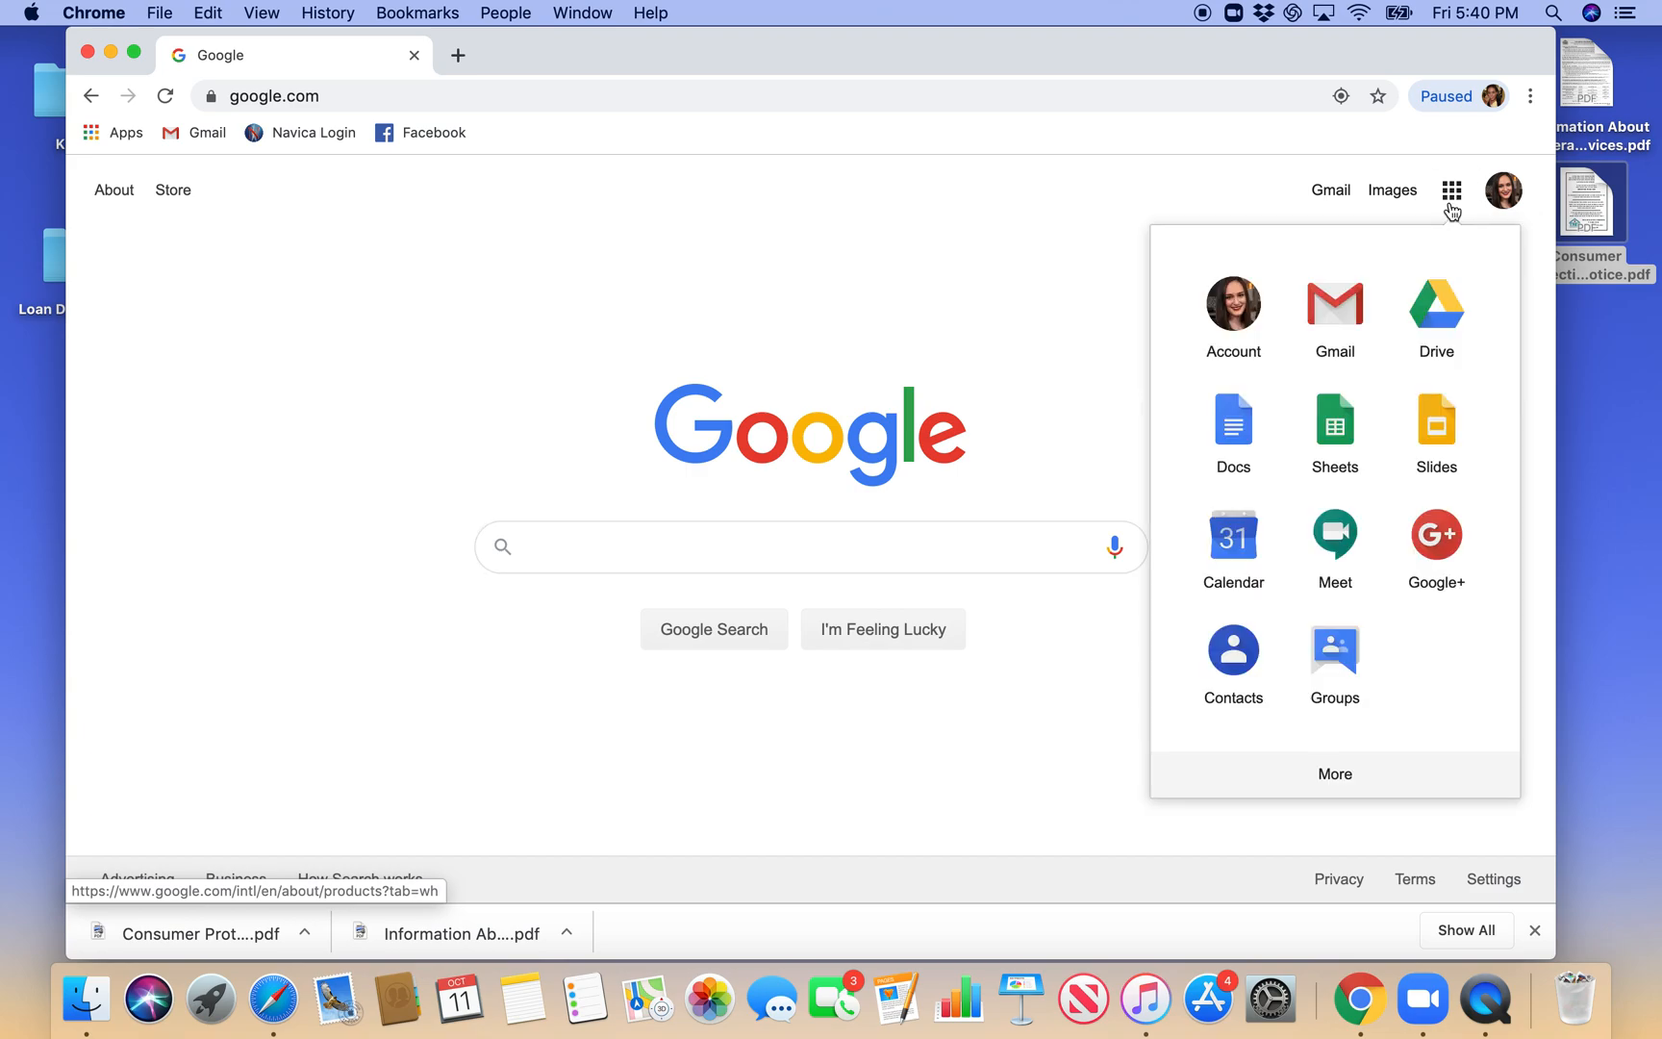
left_click(1443, 306)
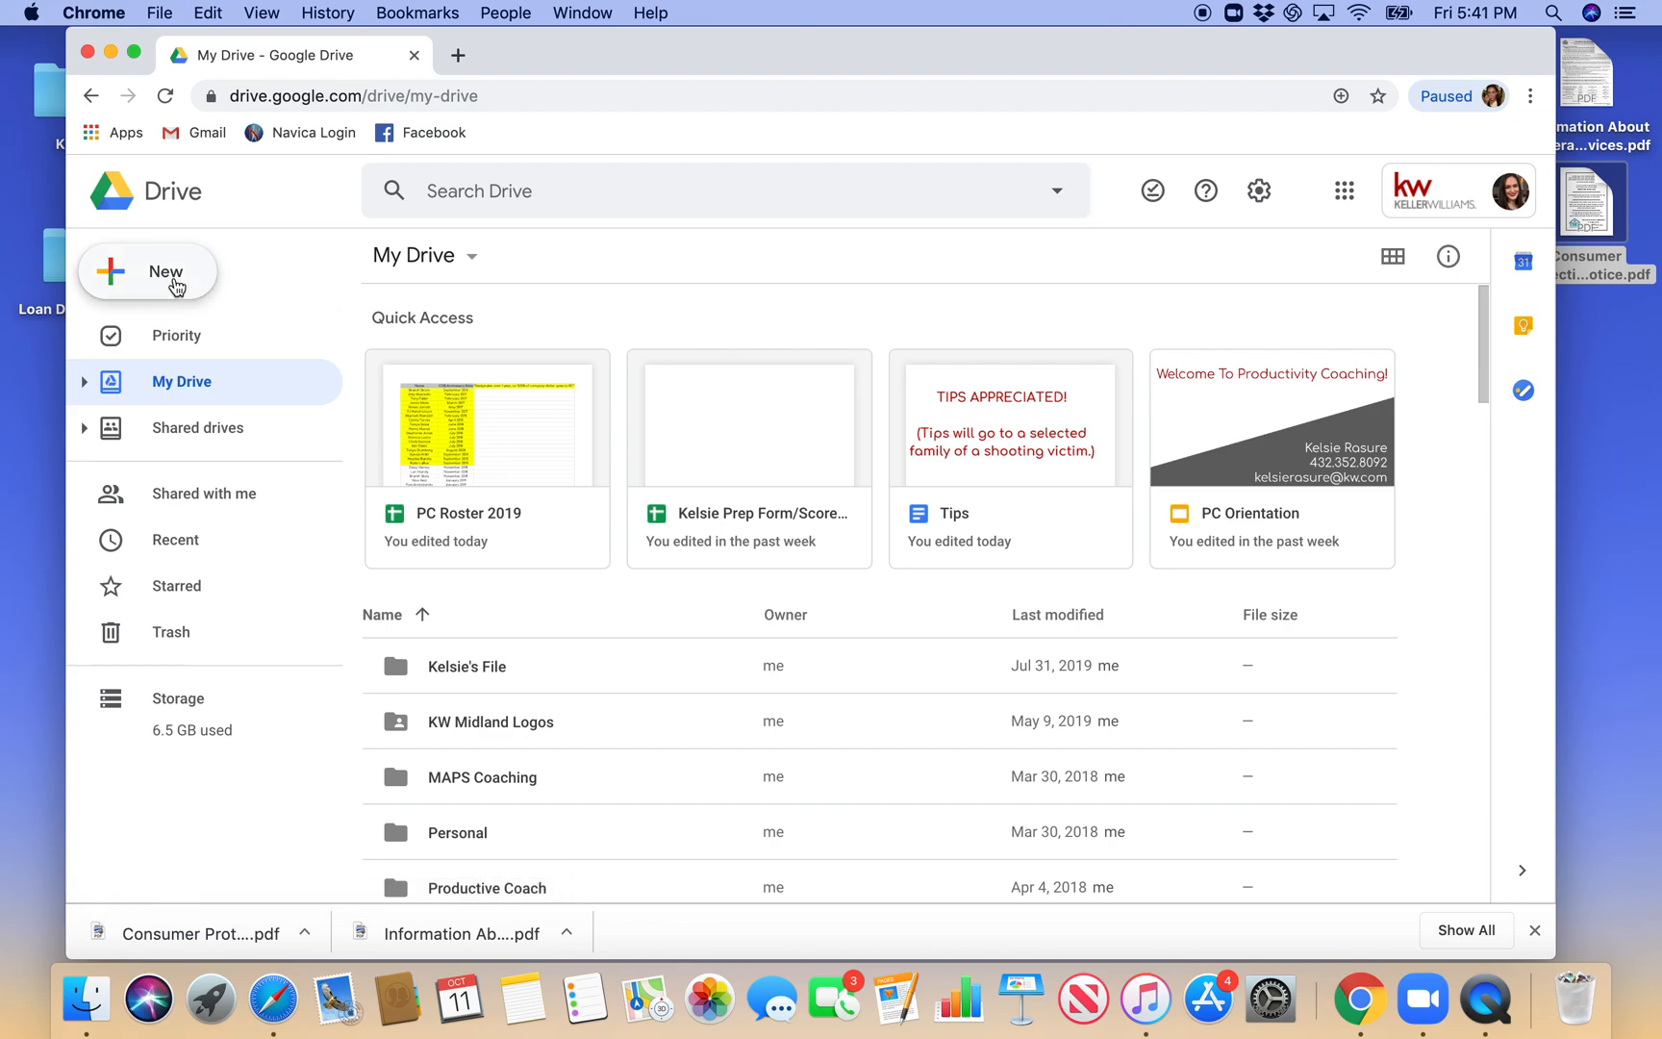
left_click(176, 287)
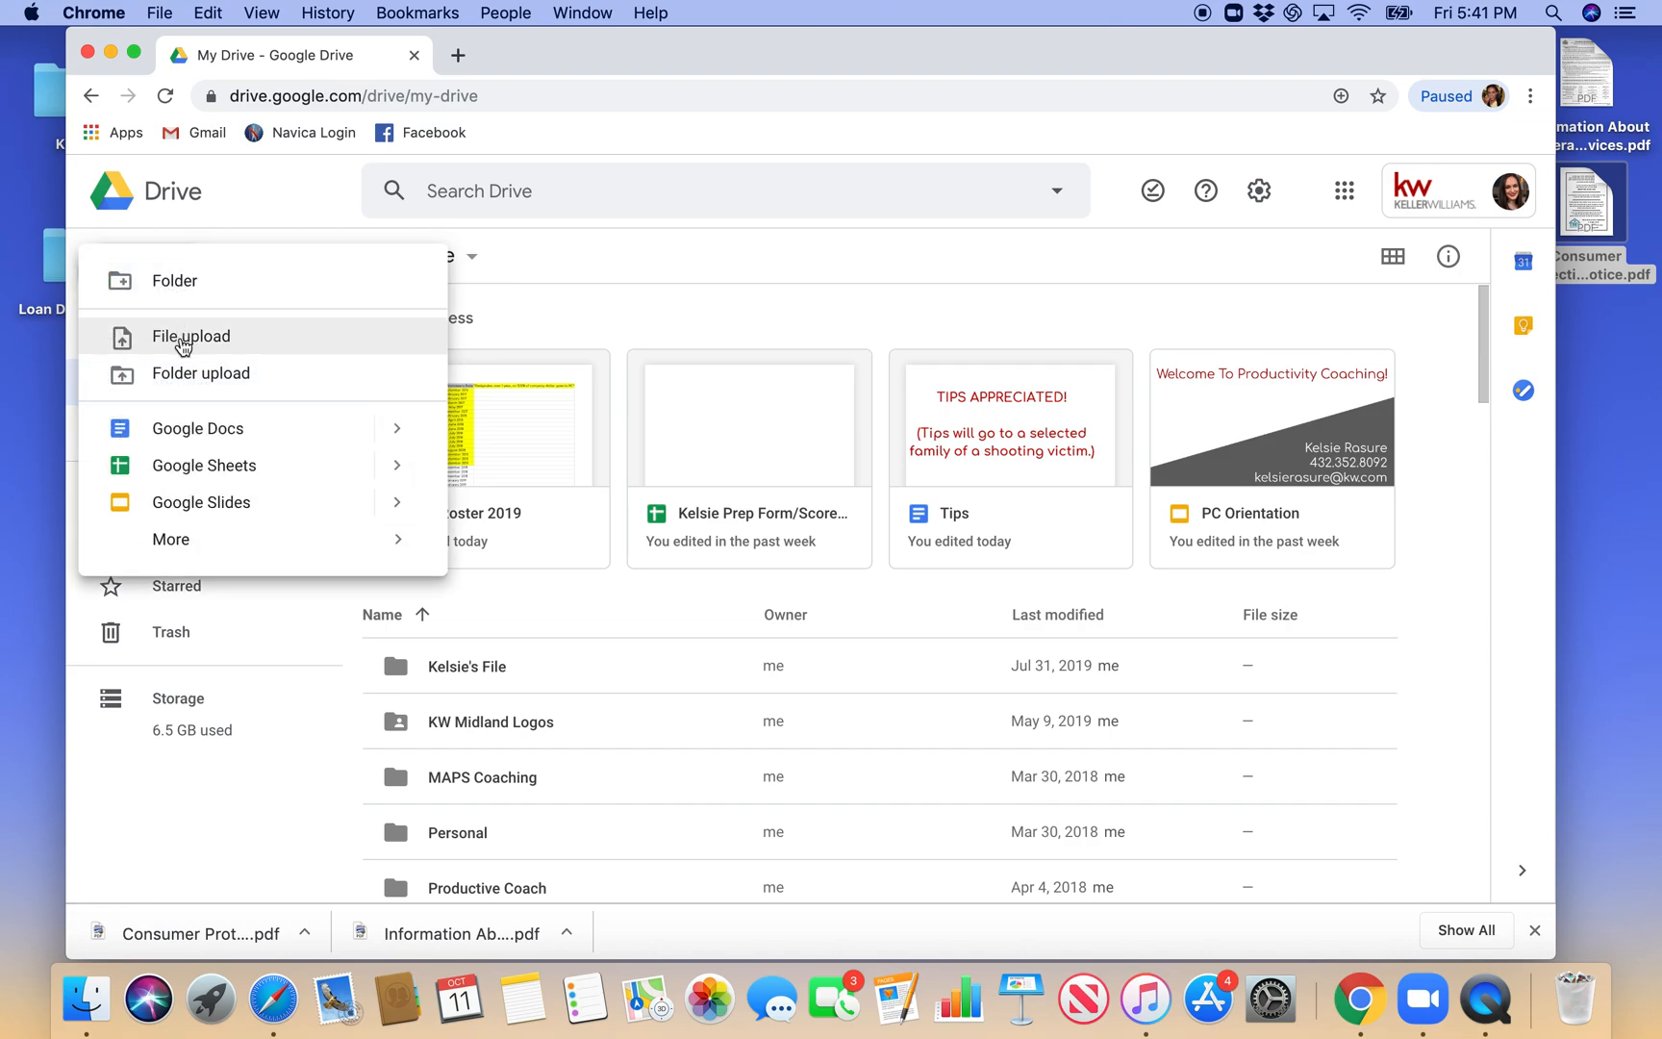
left_click(184, 339)
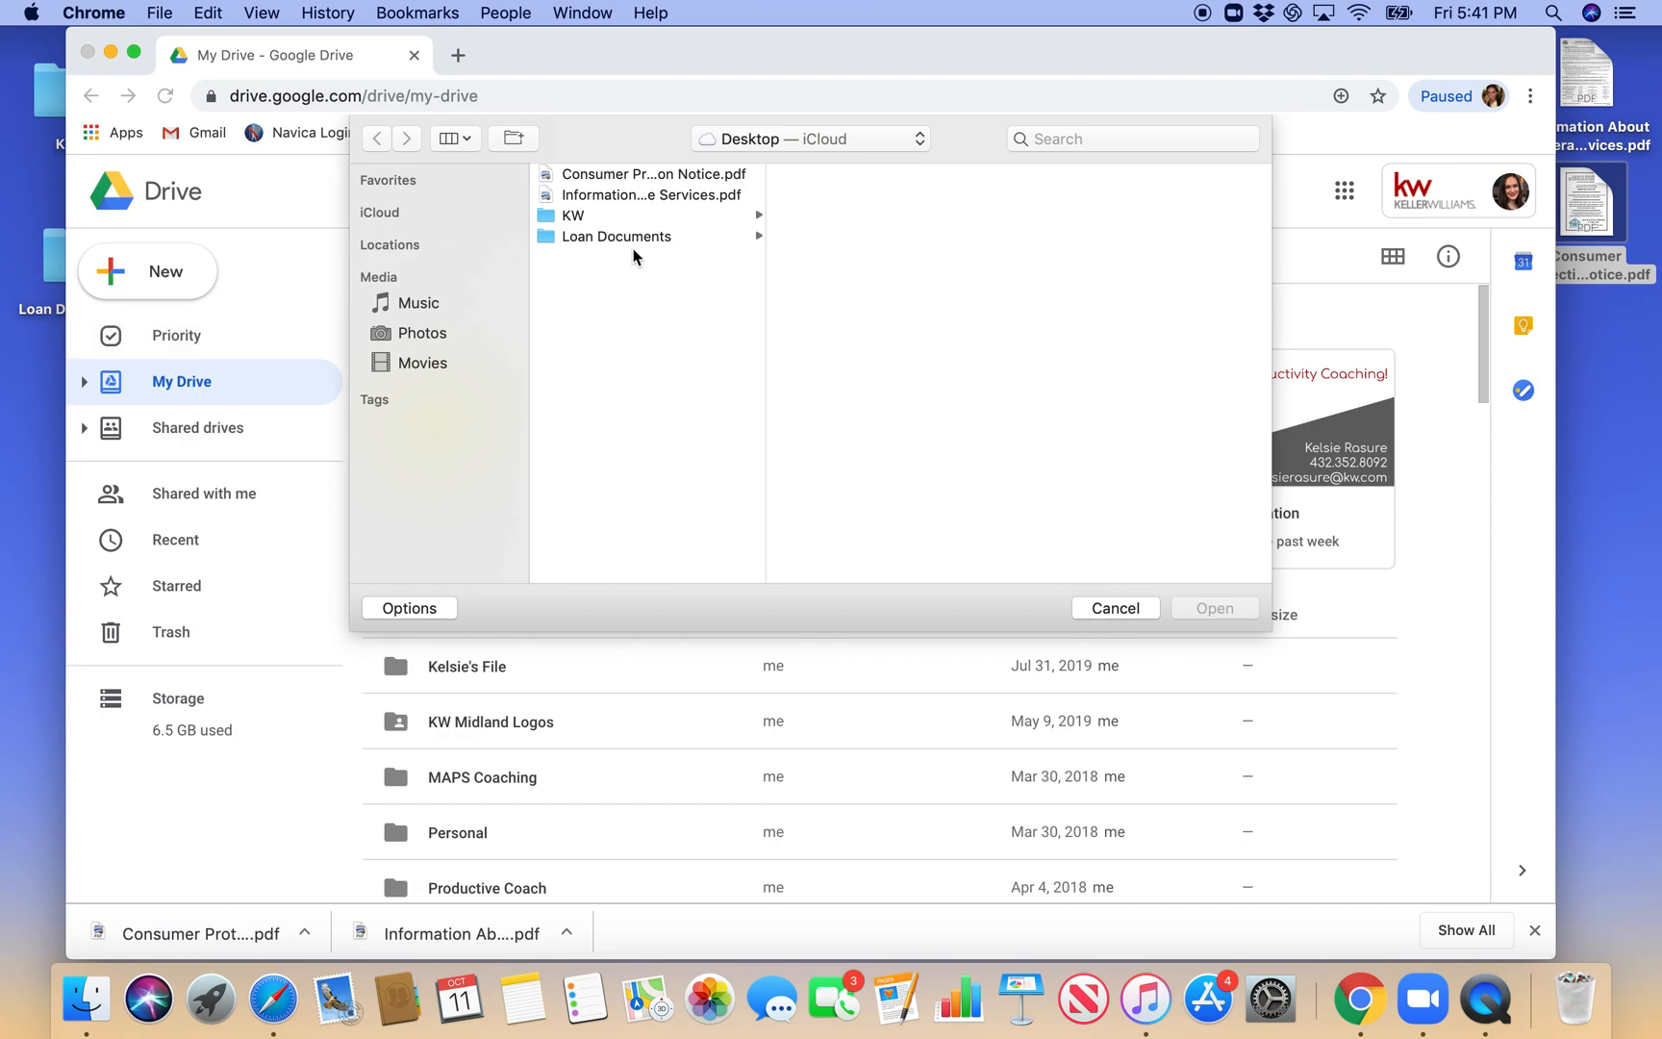
left_click(626, 198)
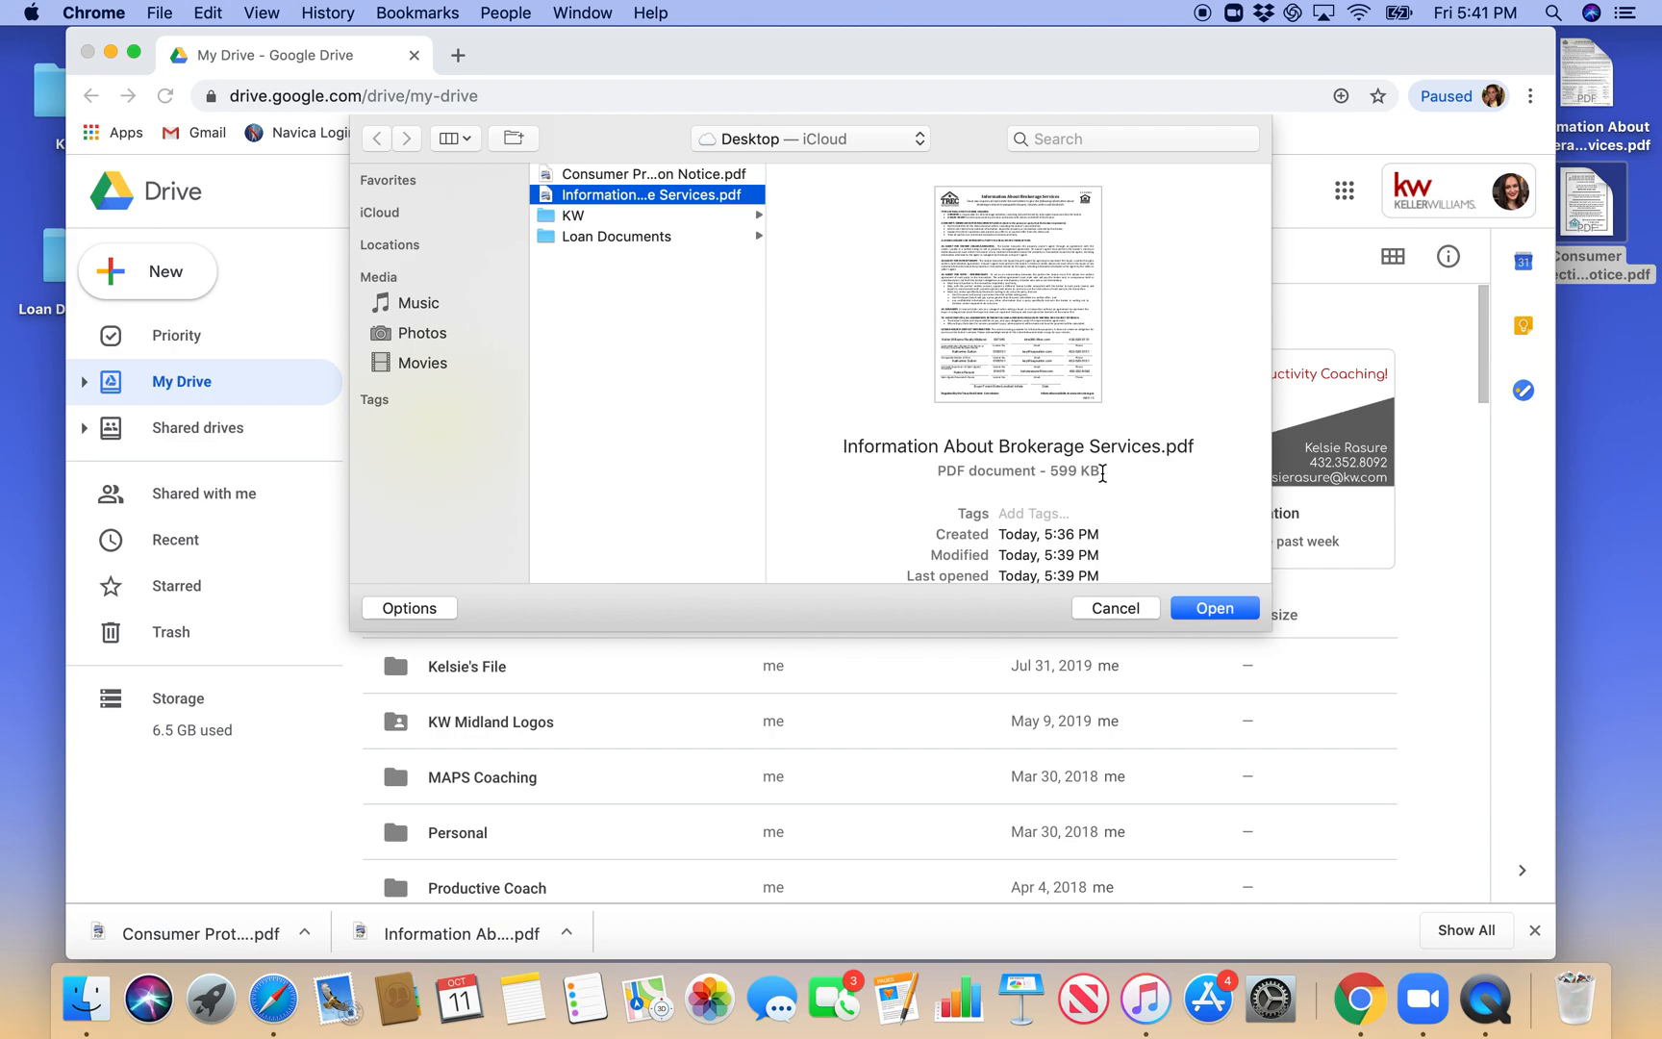
left_click(1193, 607)
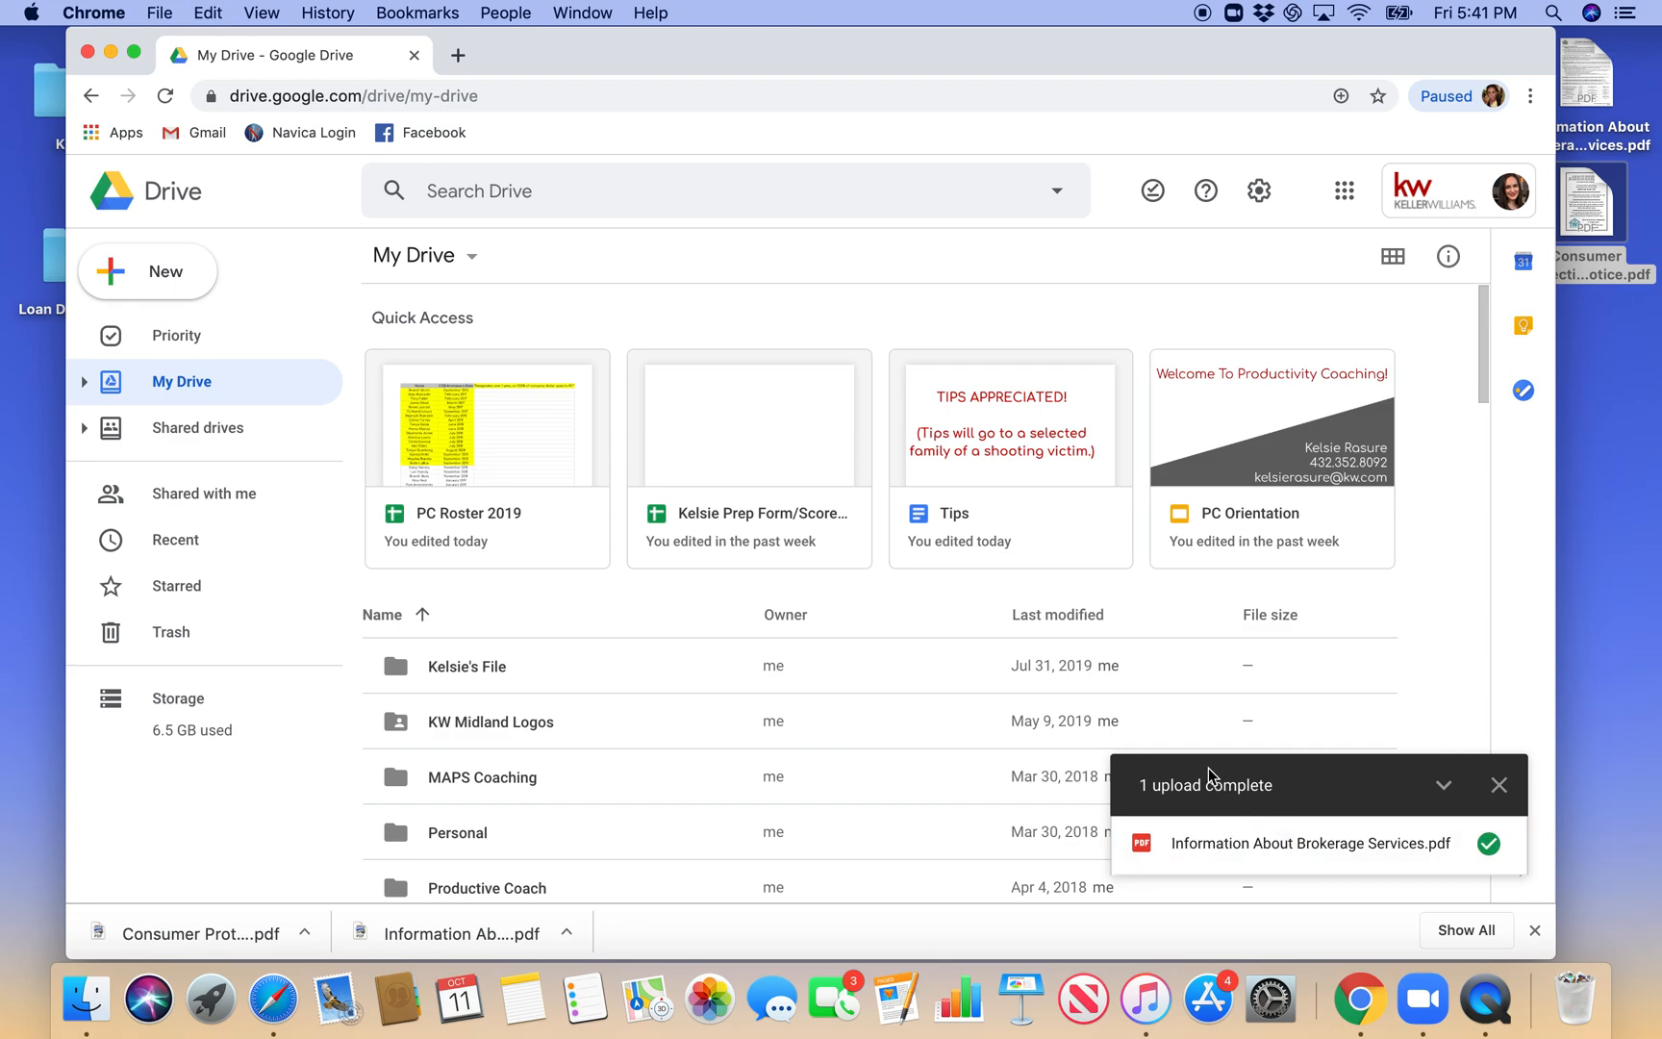
- Upload Consumer Protection Notice.pdf from the desktop to My Drive, acknowledging the duplicate-file notice and closing the upload summary
left_click(164, 281)
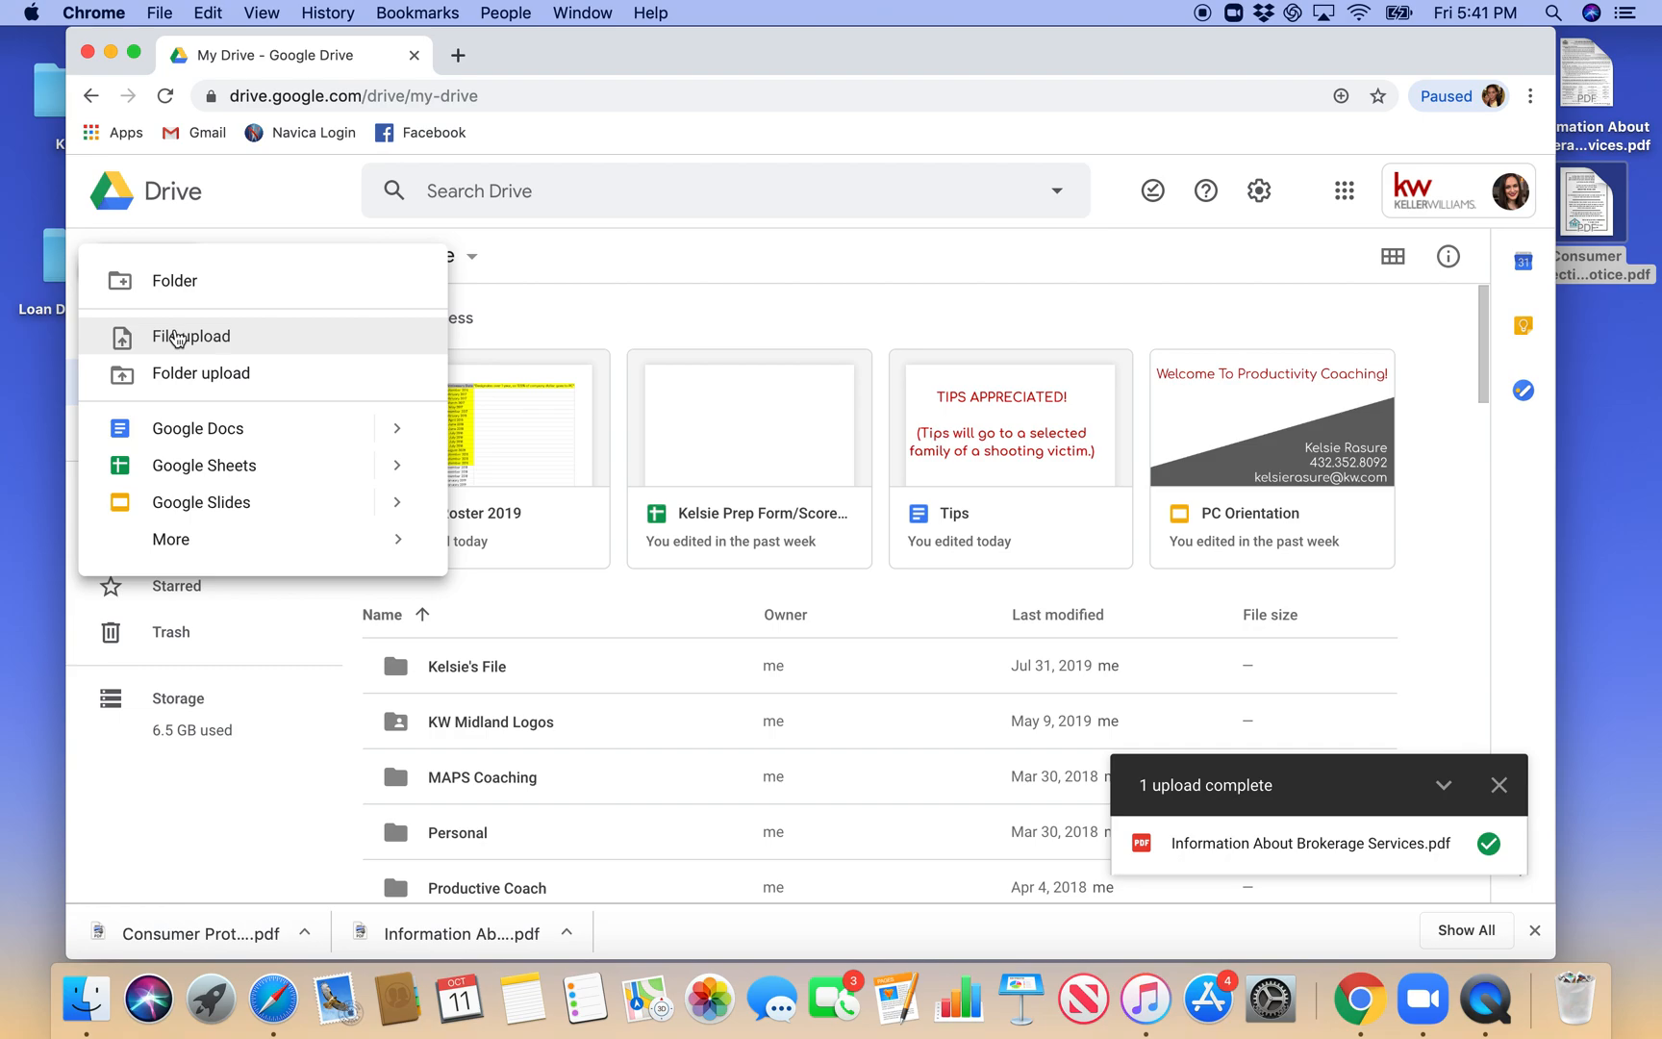
left_click(176, 337)
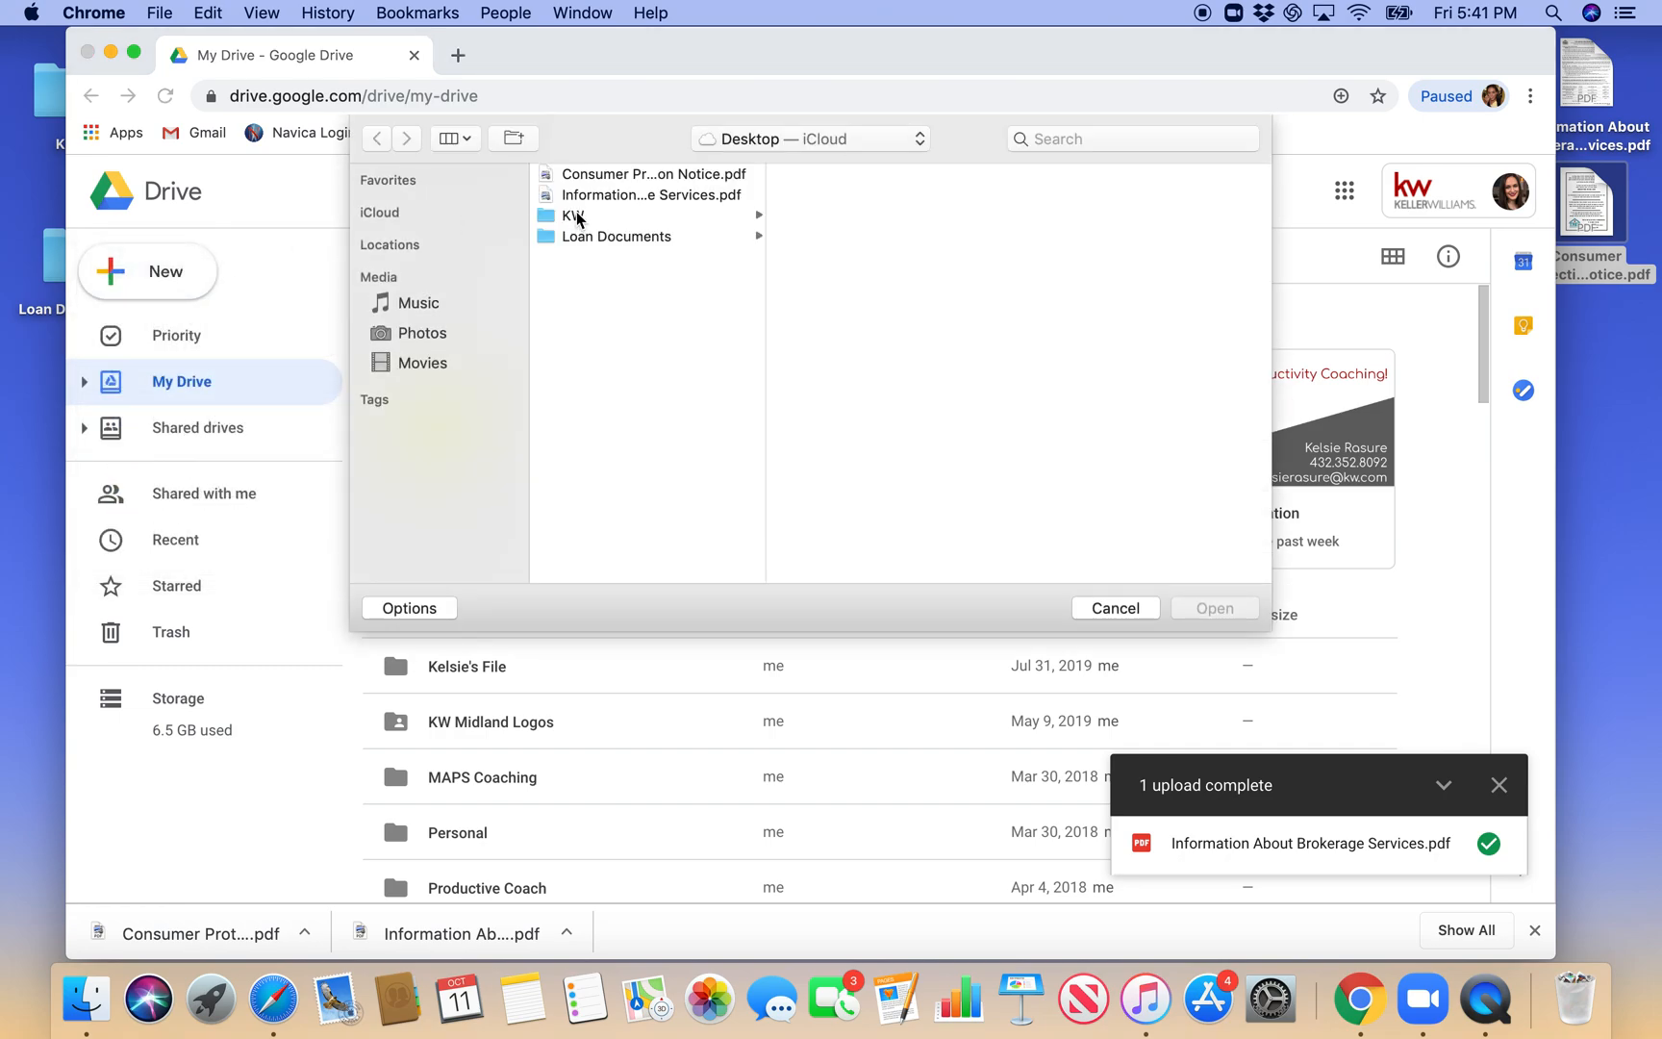
left_click(585, 177)
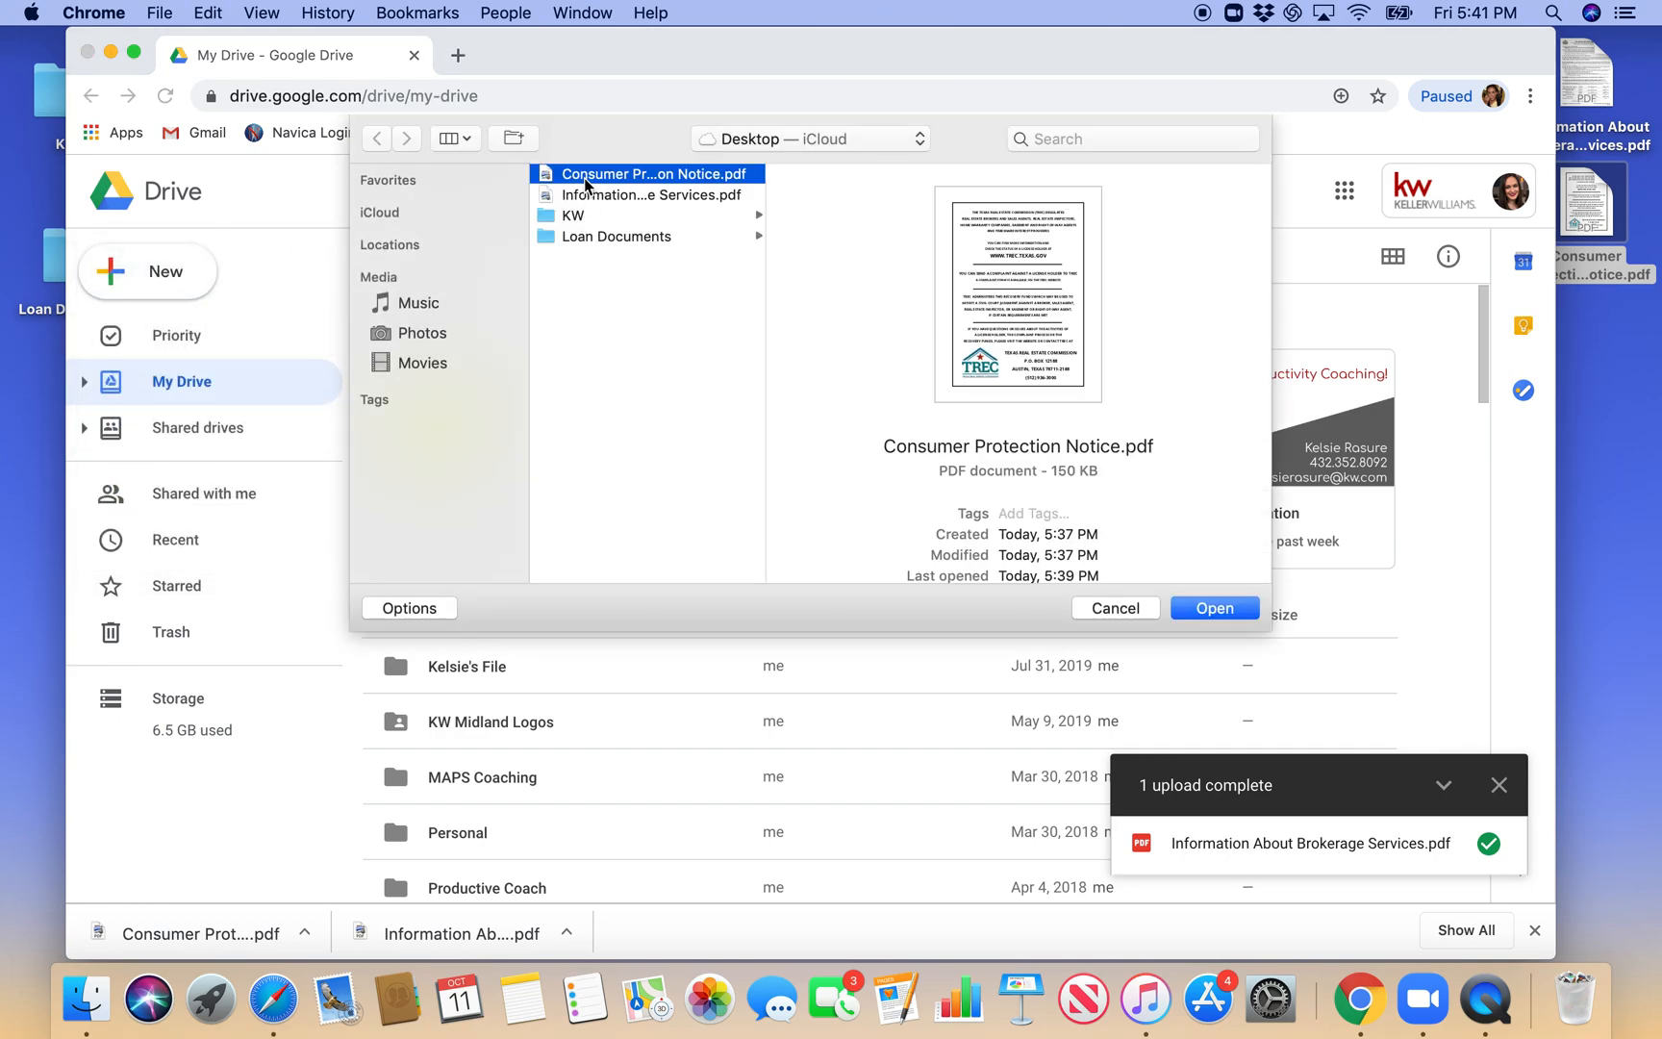
left_click(1199, 620)
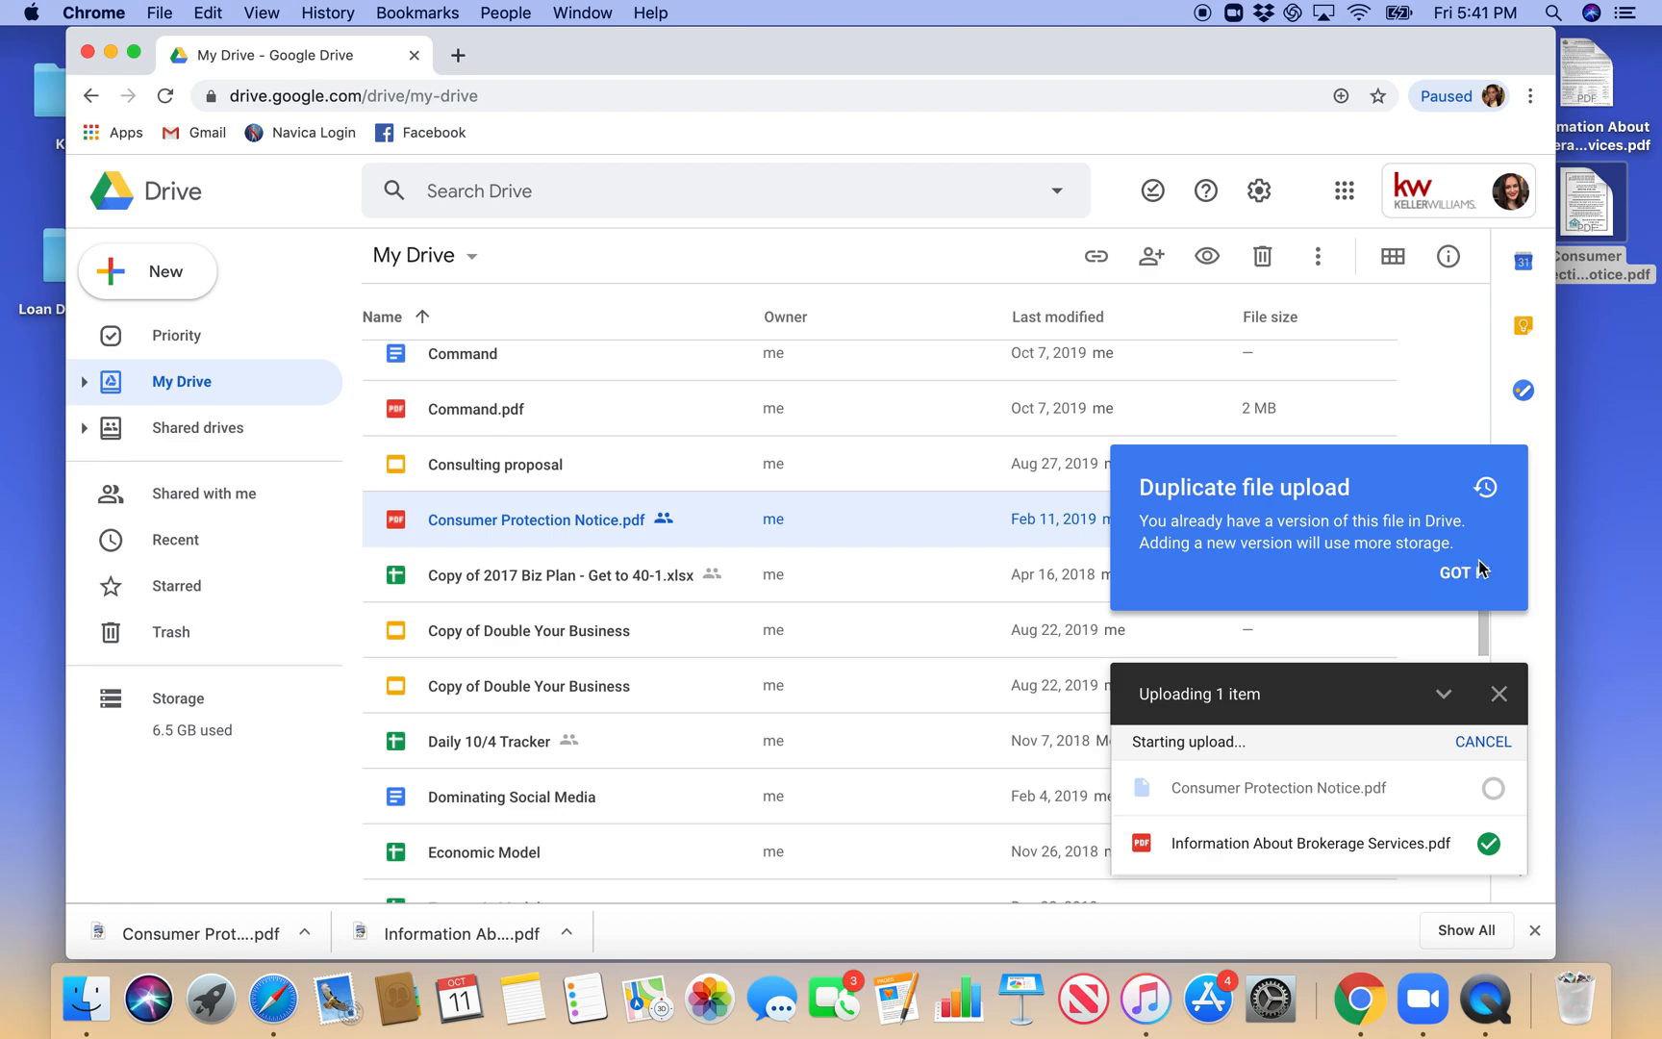
left_click(1464, 573)
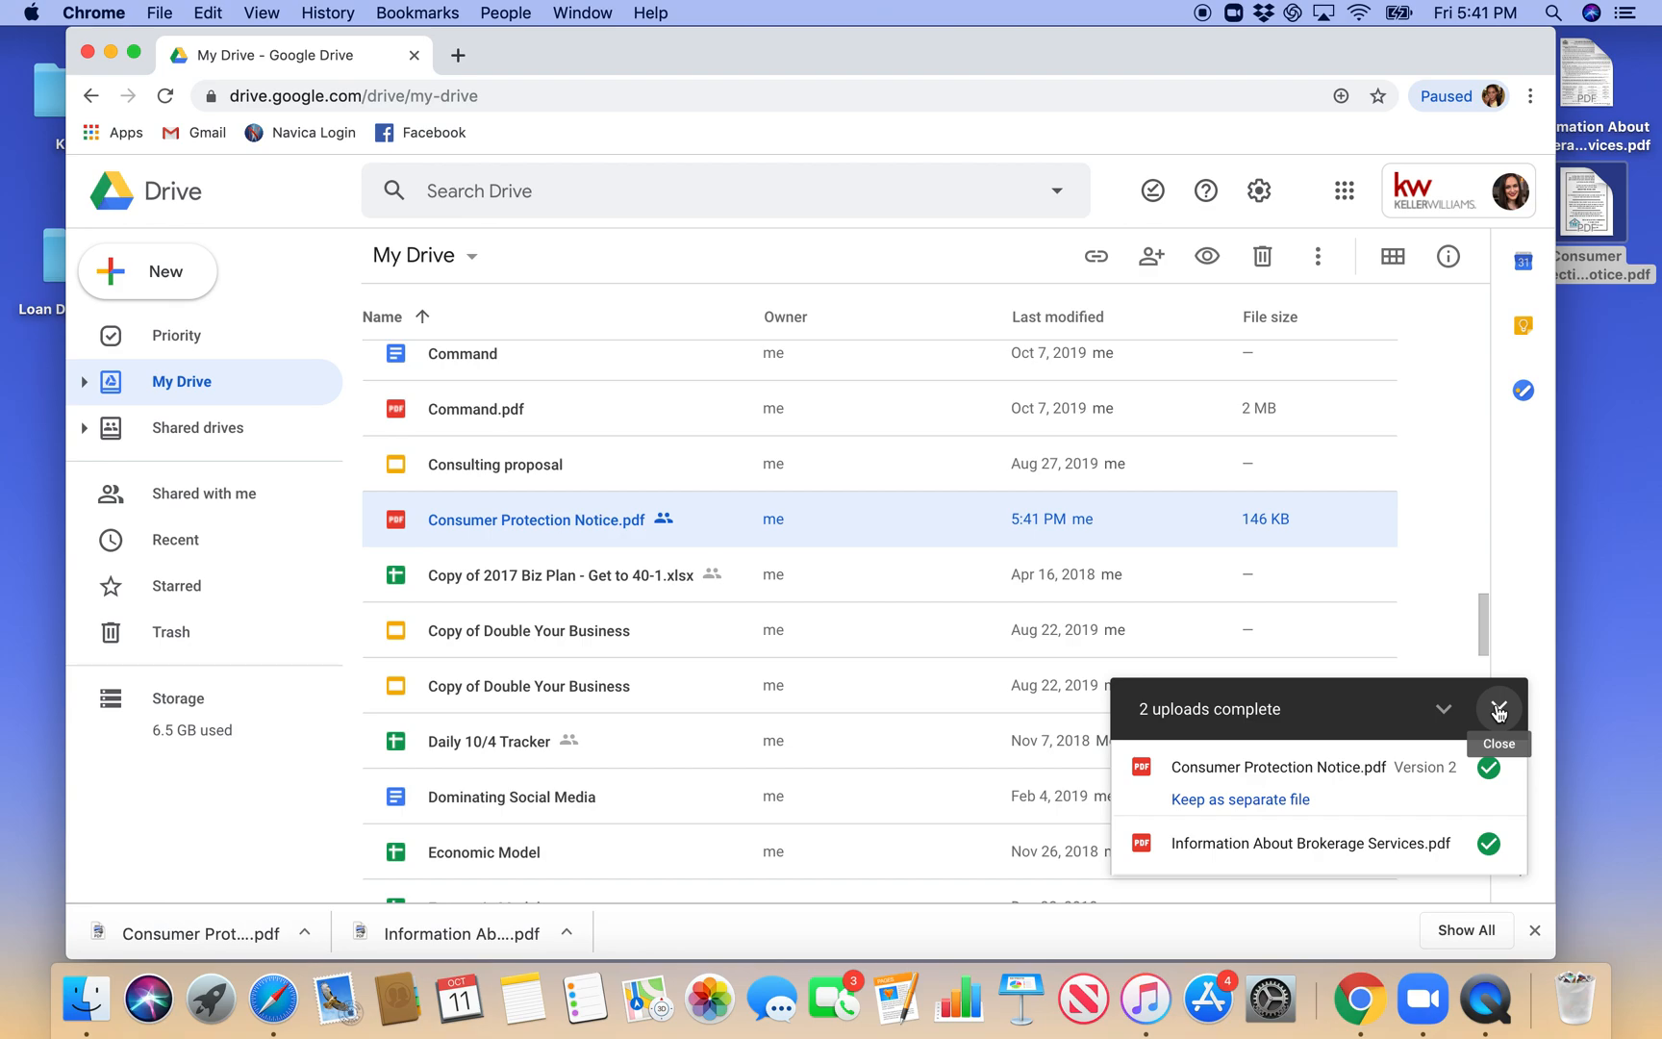
left_click(1503, 709)
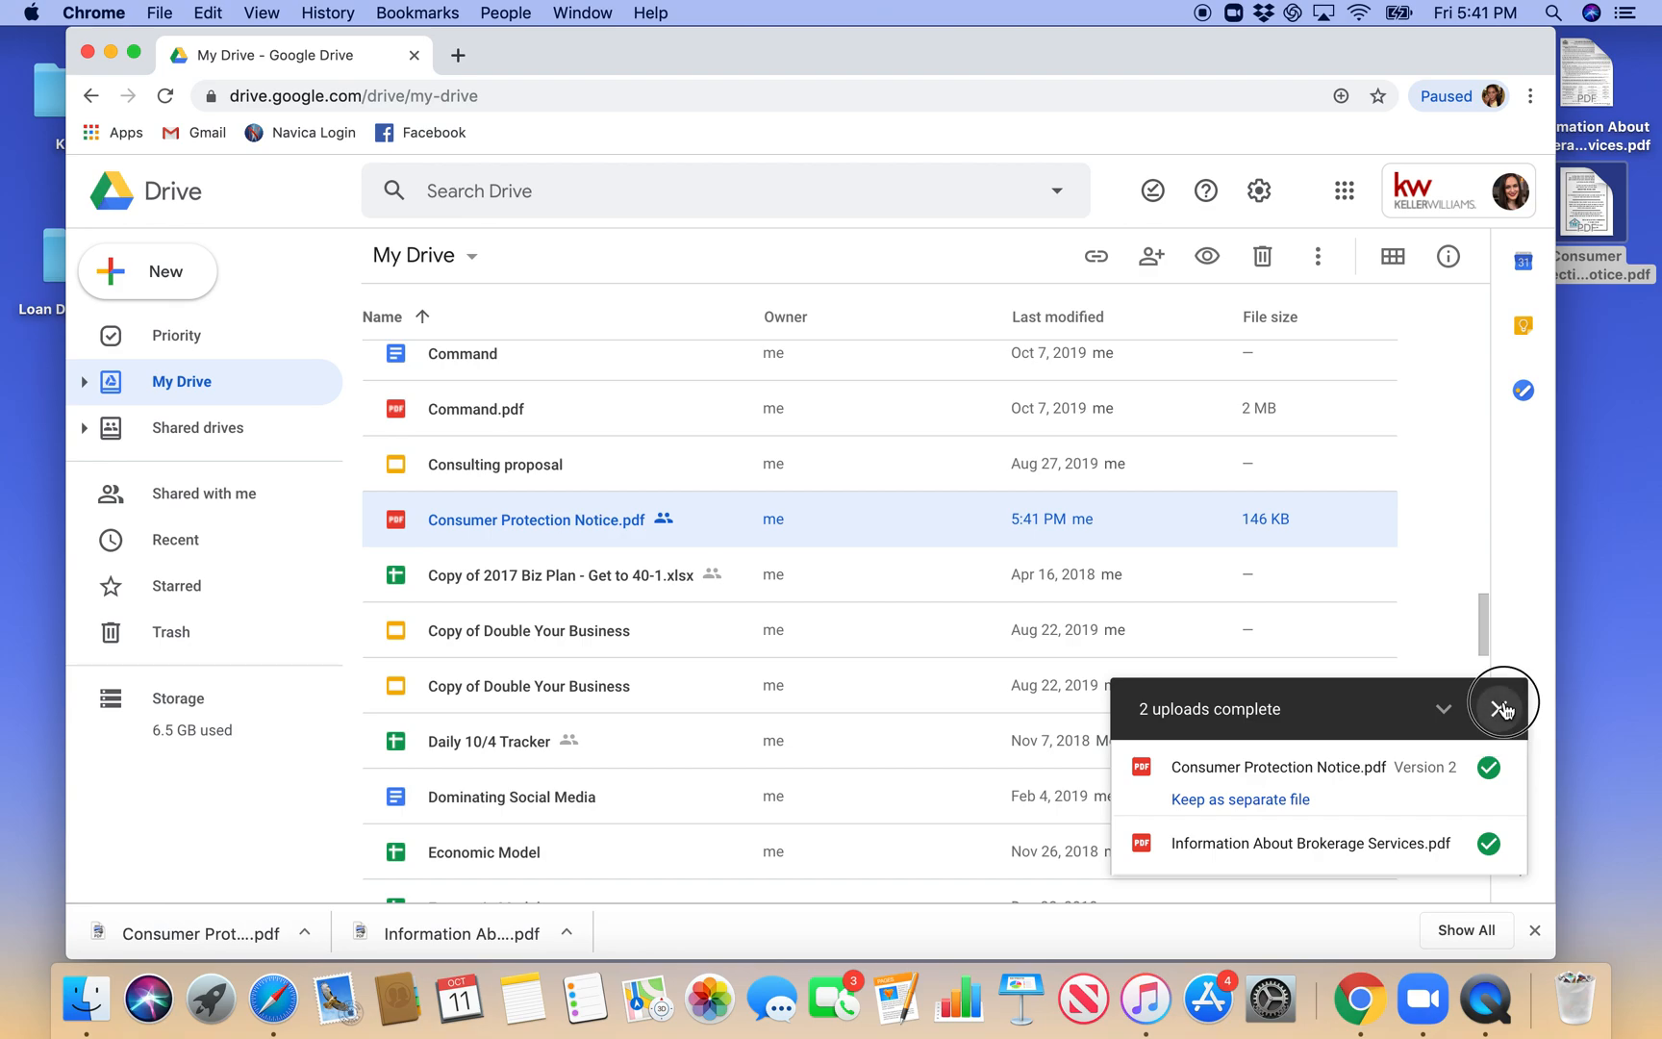
scroll(1347, 489, "up", 5)
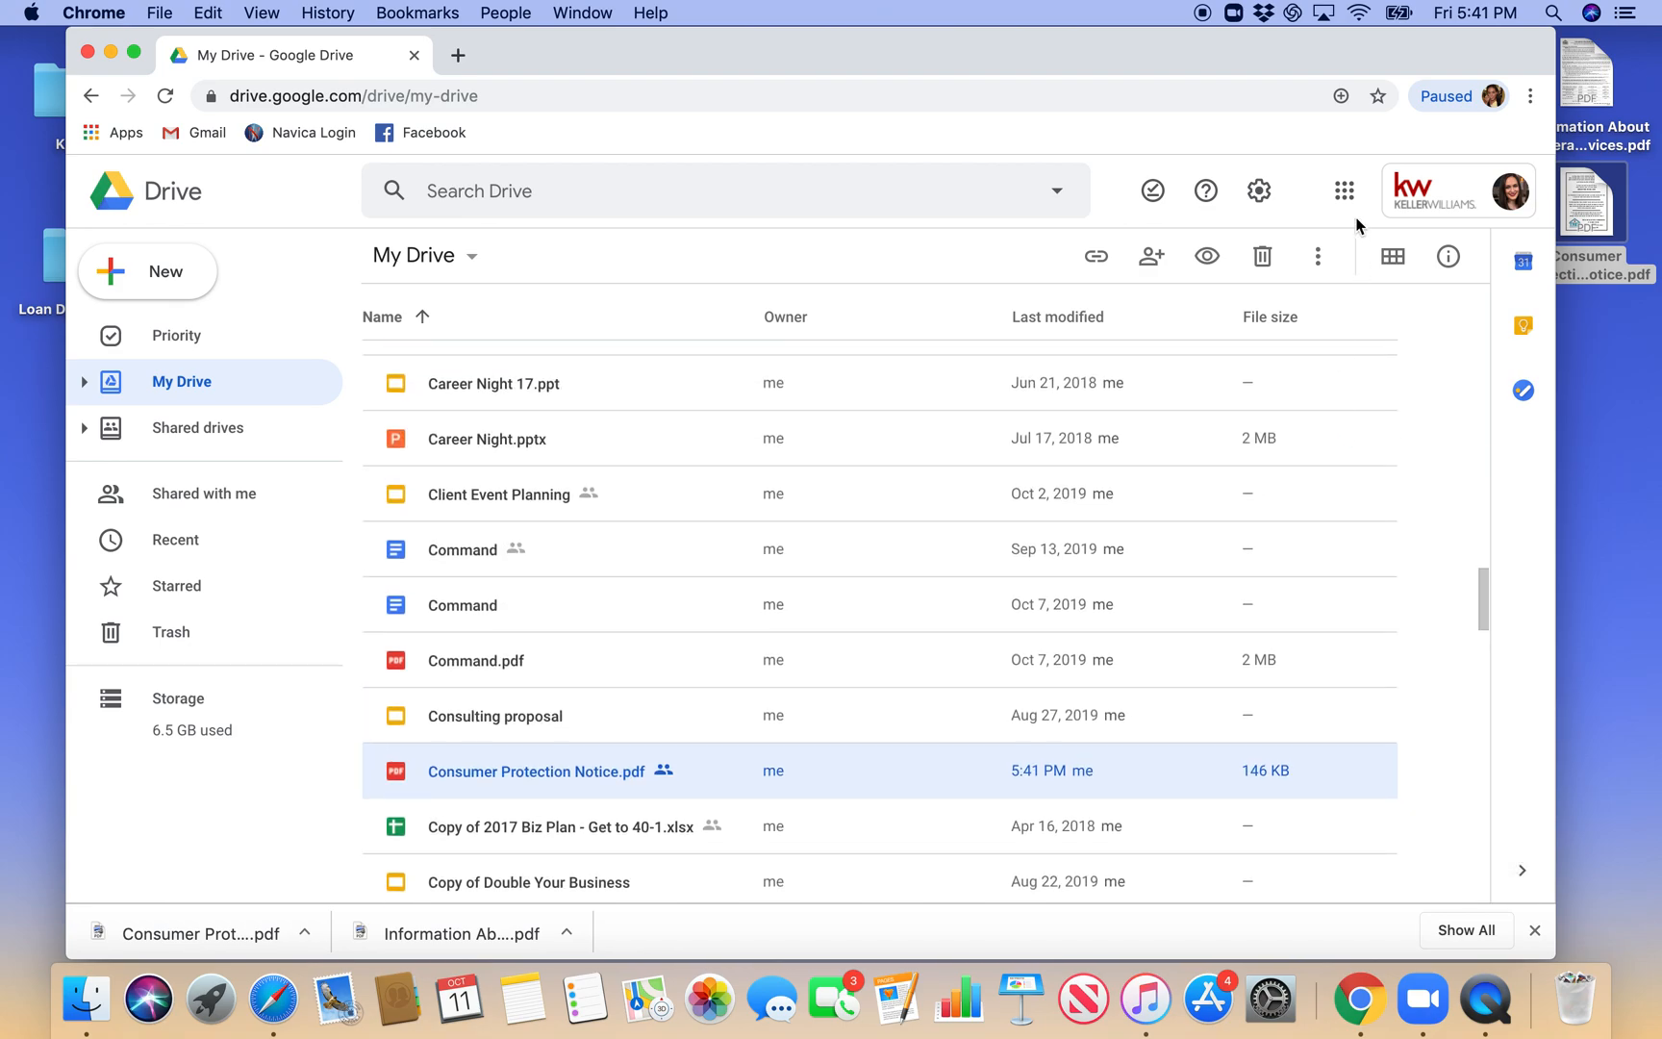
- Reload Google Drive, open the uploaded Information About Brokerage Services.pdf in preview, and review the license holder contact information
left_click(1344, 190)
left_click(1444, 322)
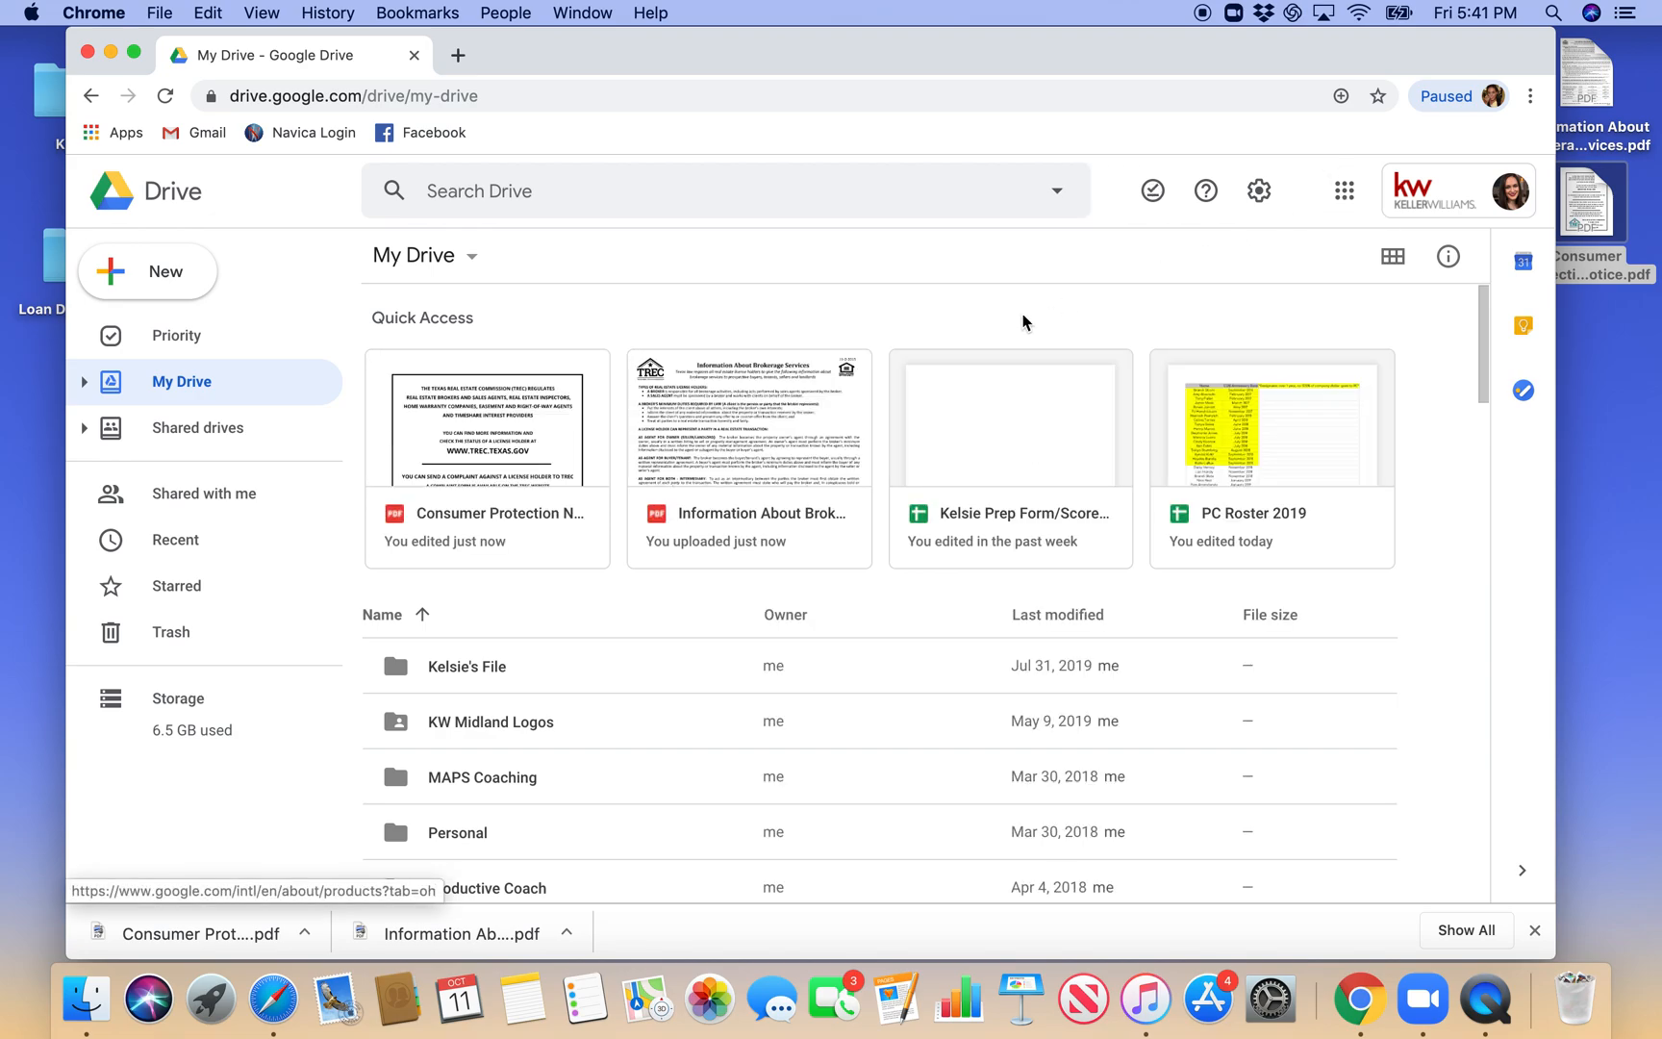
left_click(731, 447)
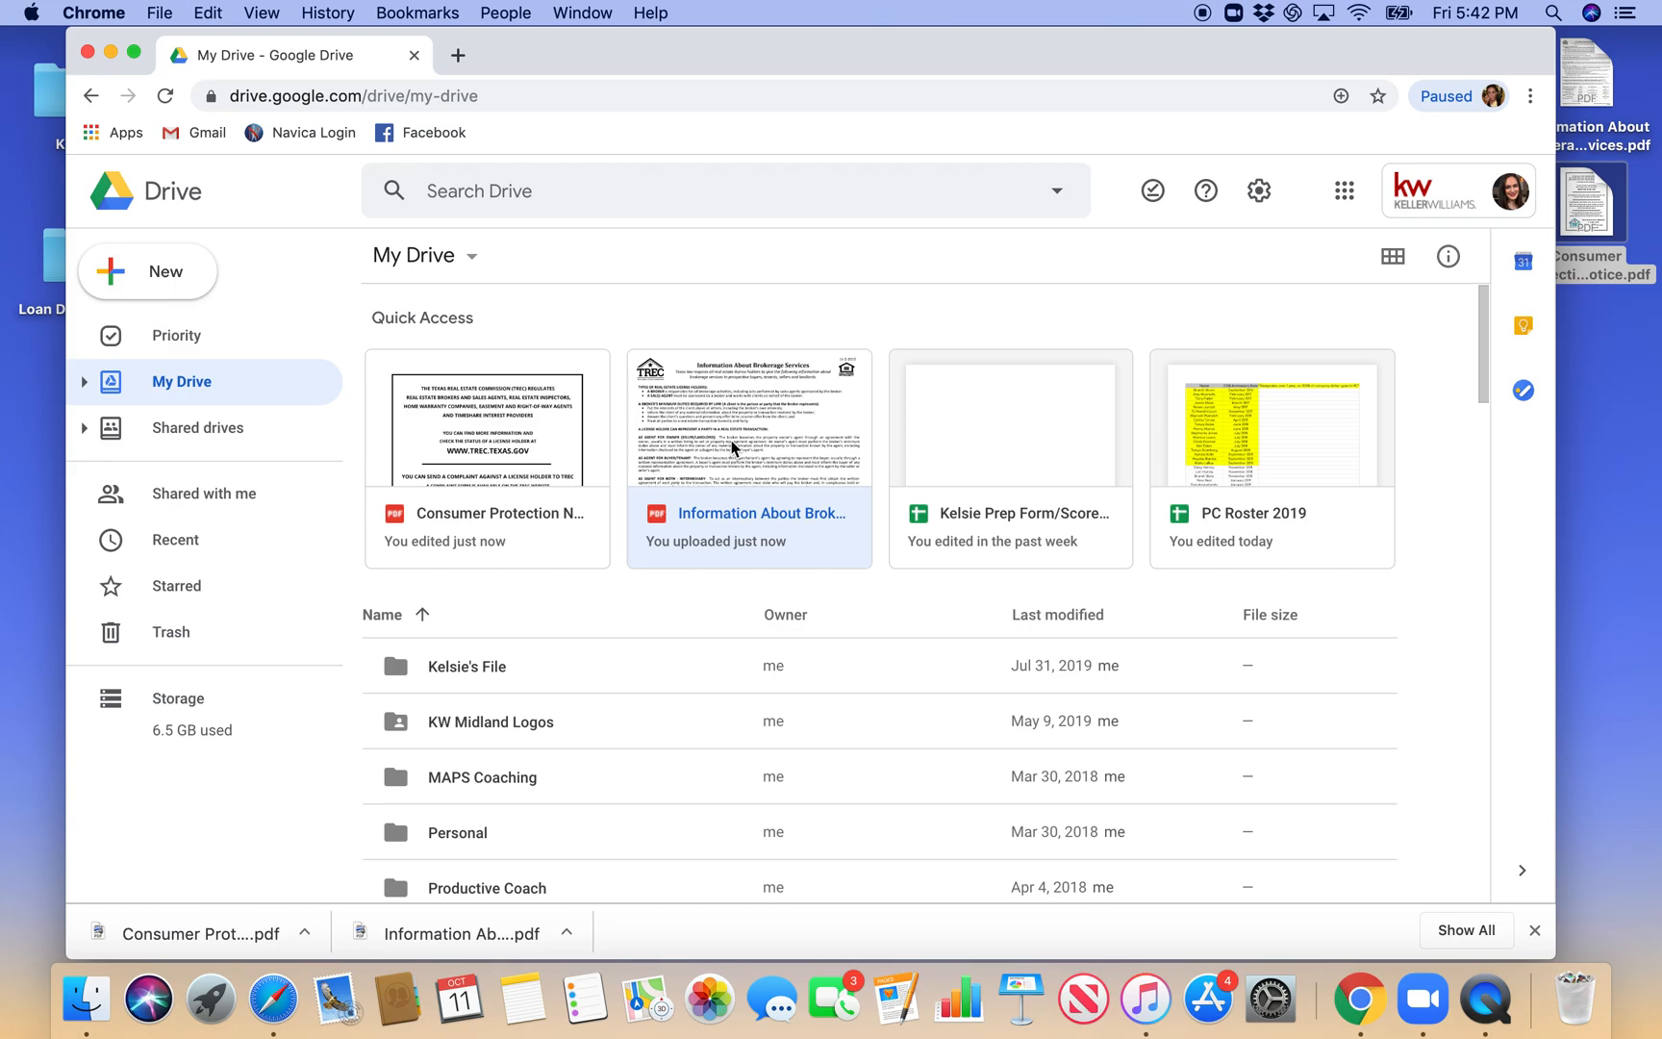
double_click(732, 447)
scroll(730, 442, "down", 5)
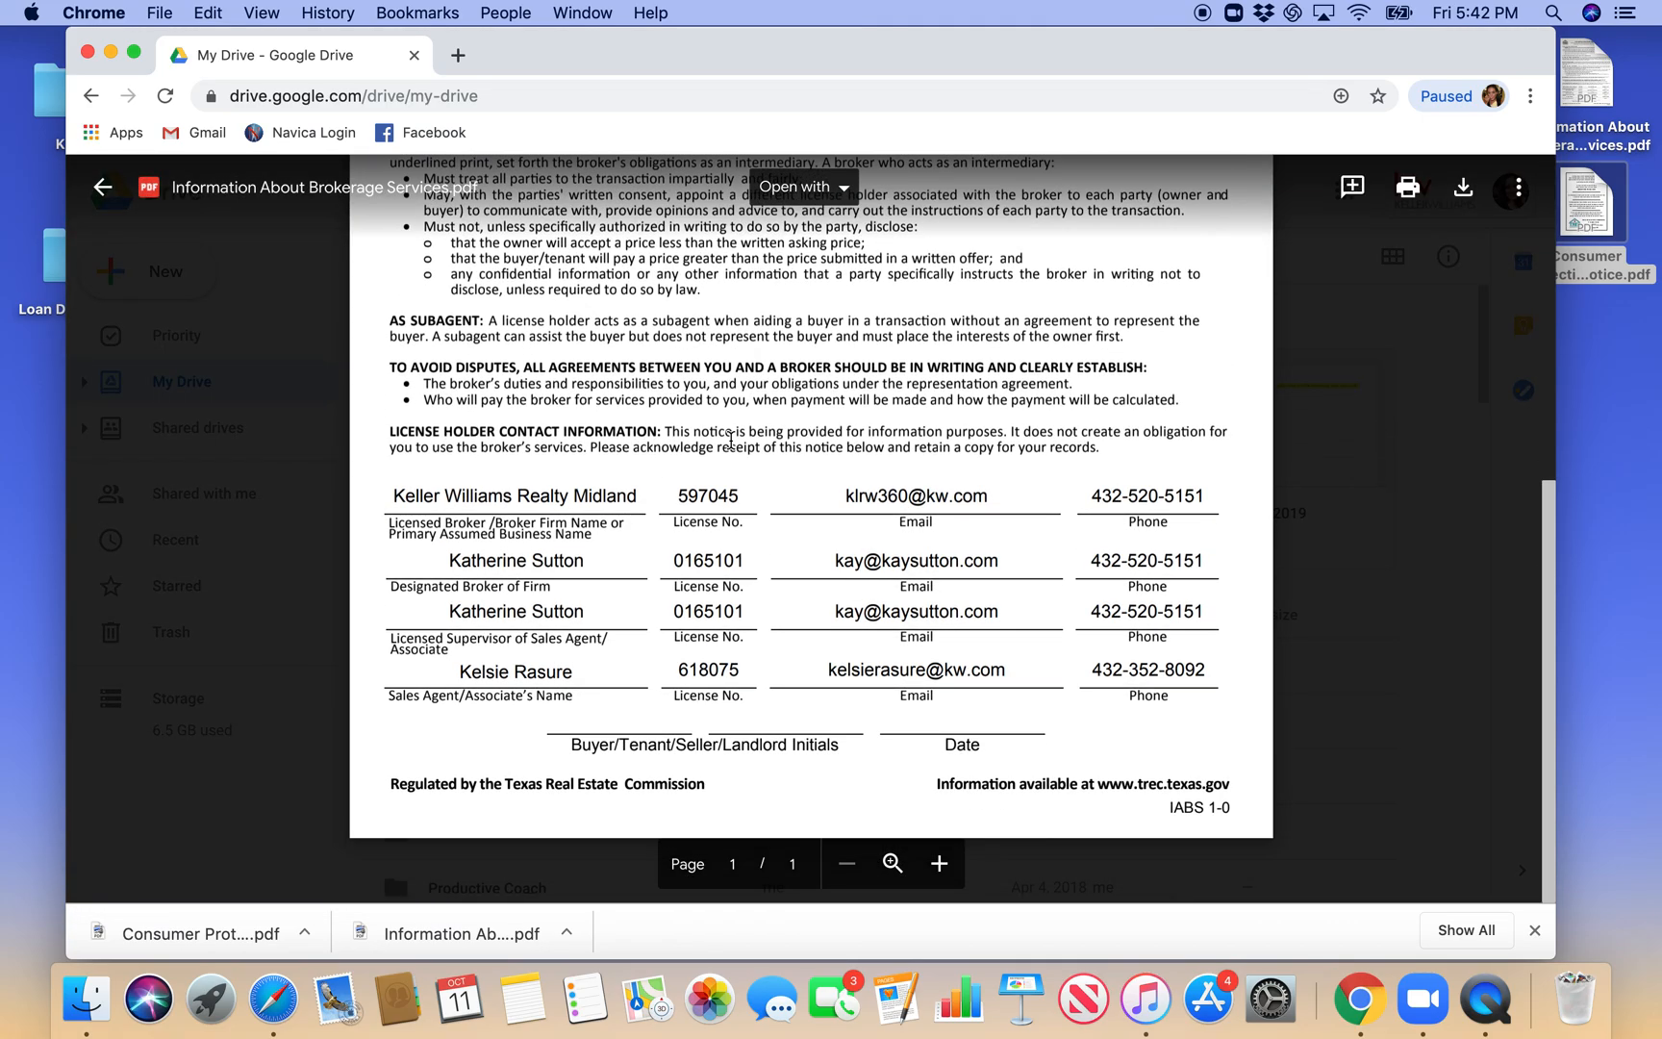
scroll(731, 438, "up", 5)
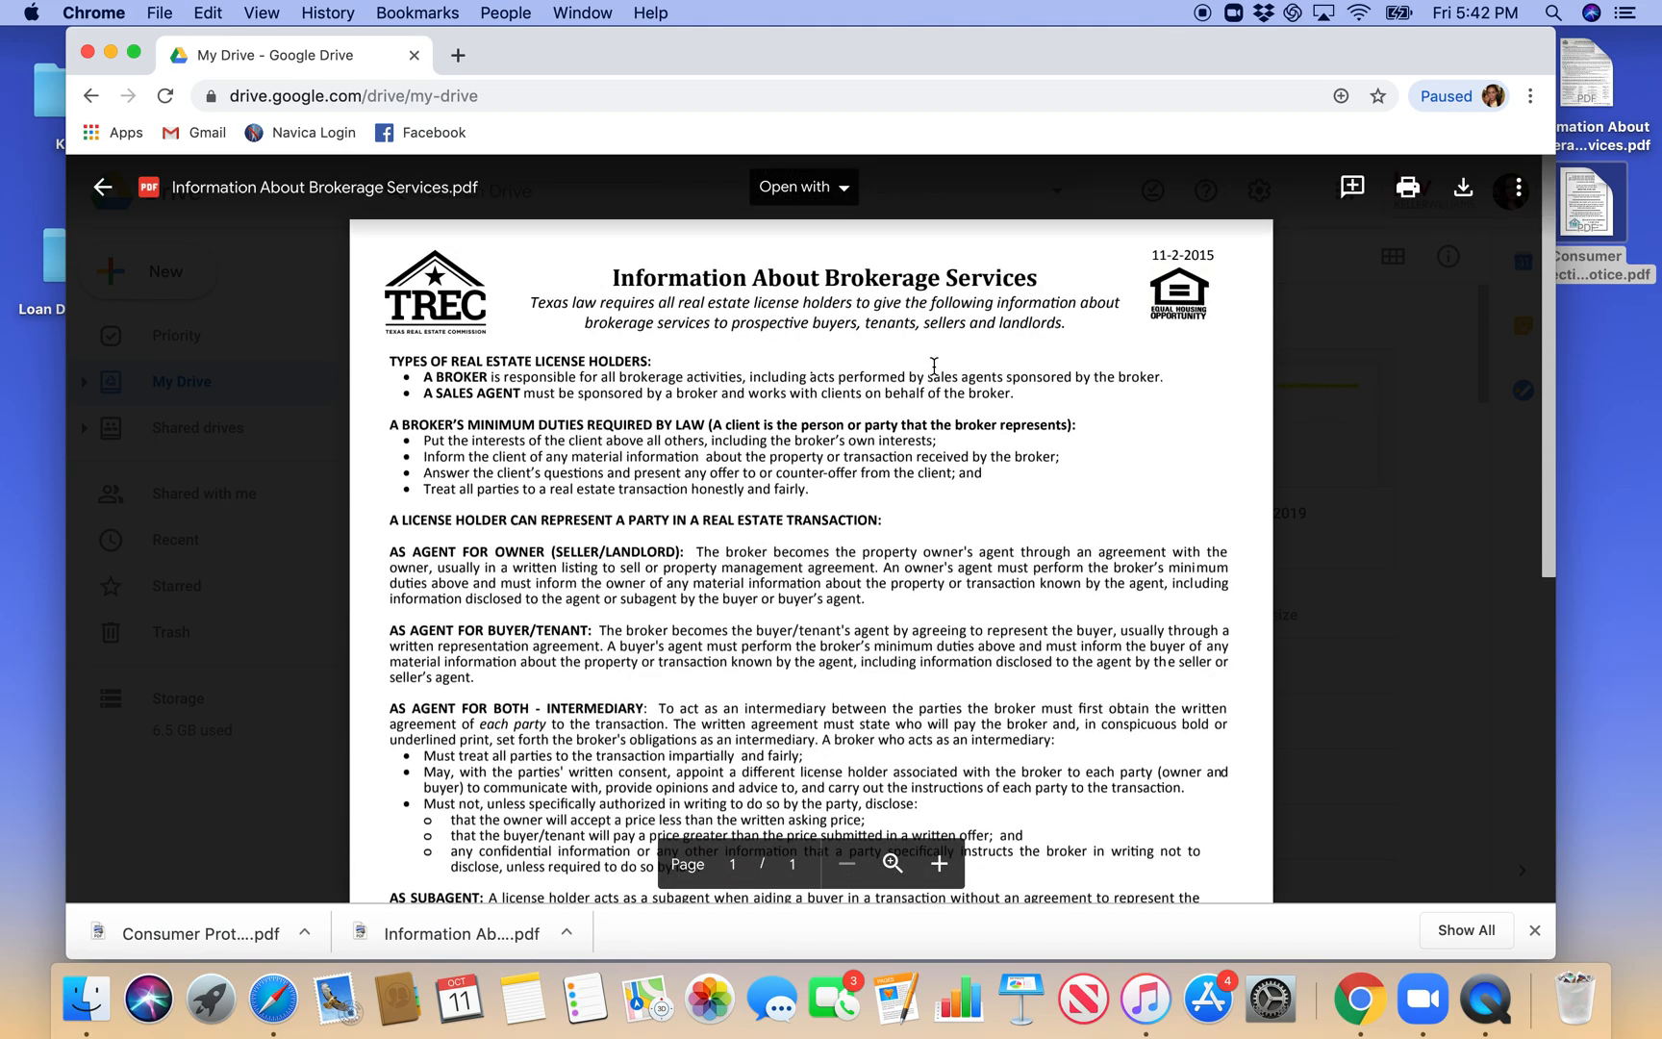
- Turn on link sharing for Information About Brokerage Services.pdf and set it to "On - Public on the web" with view access
left_click(1517, 191)
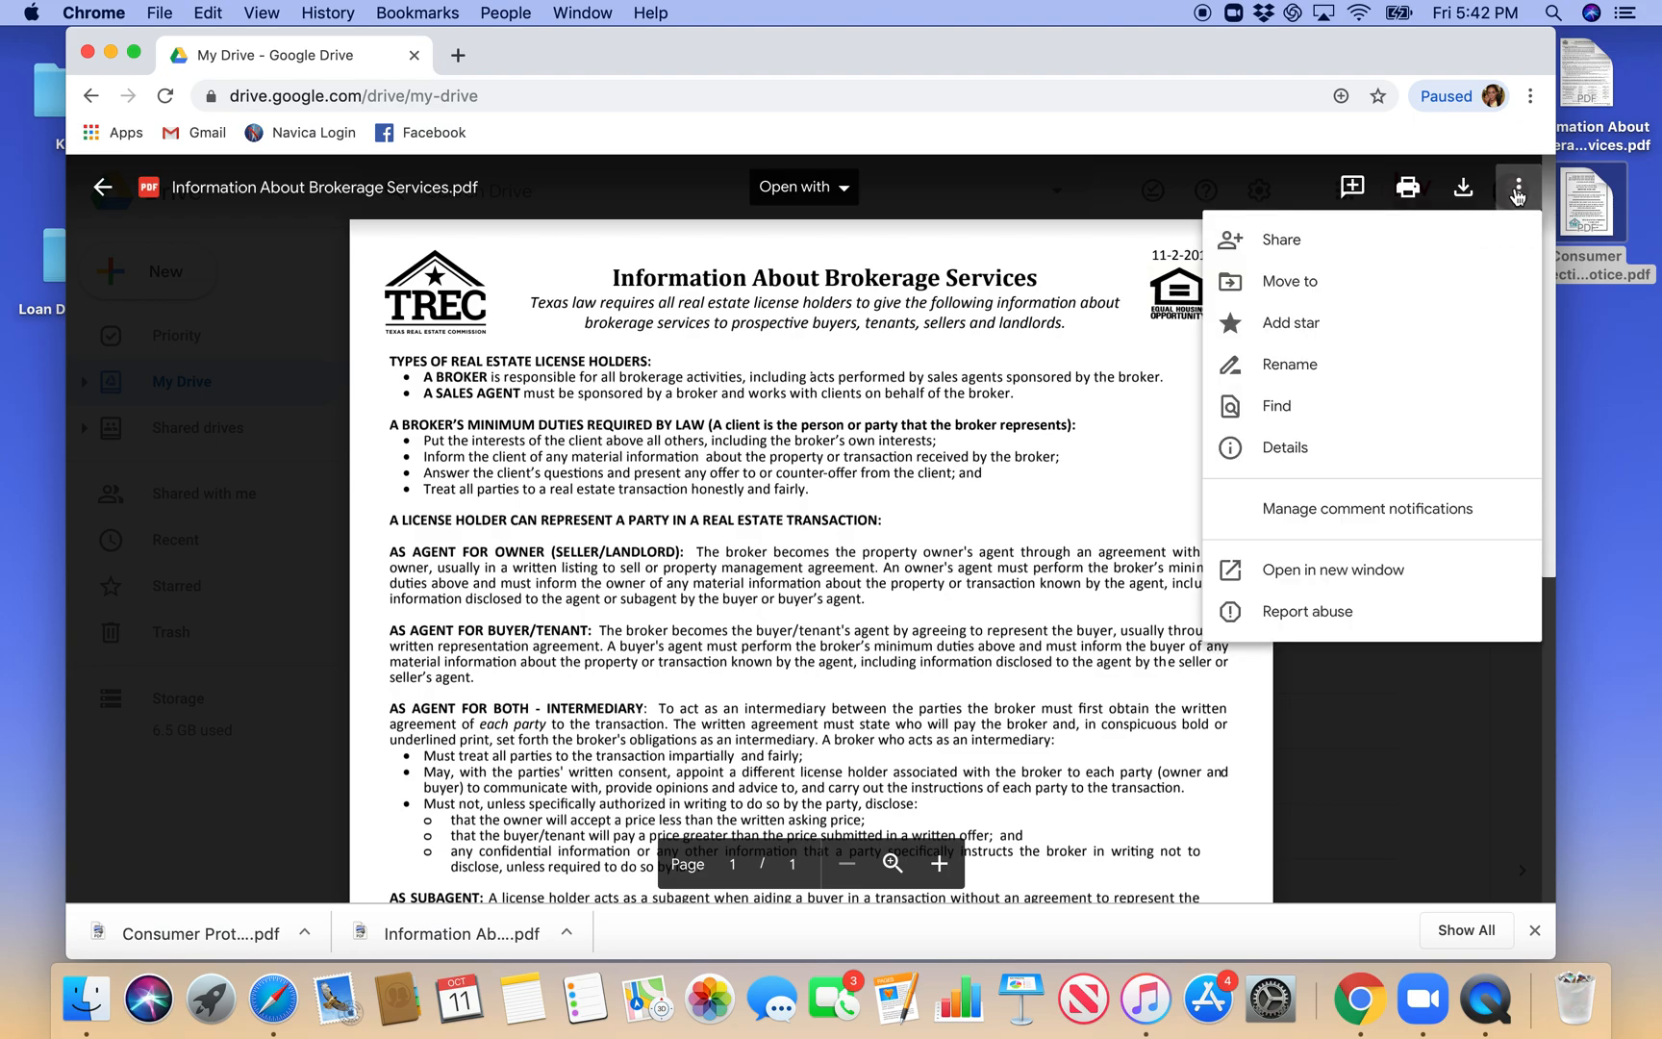
left_click(1445, 248)
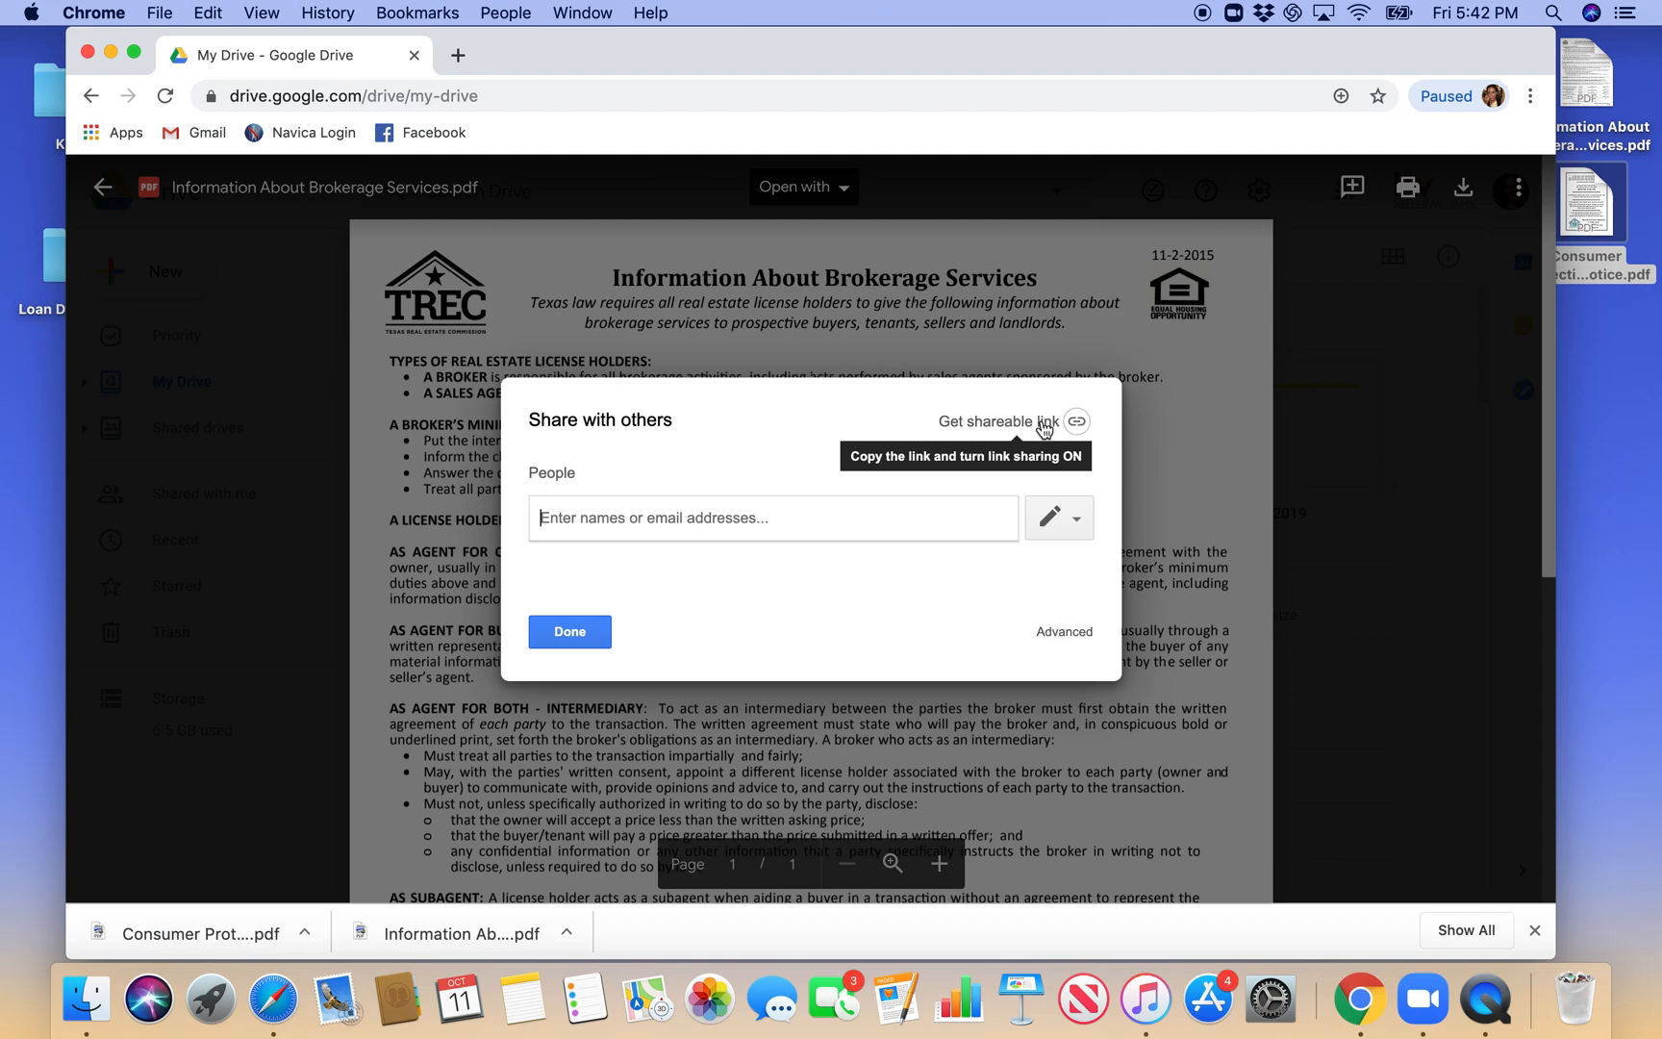
left_click(1043, 429)
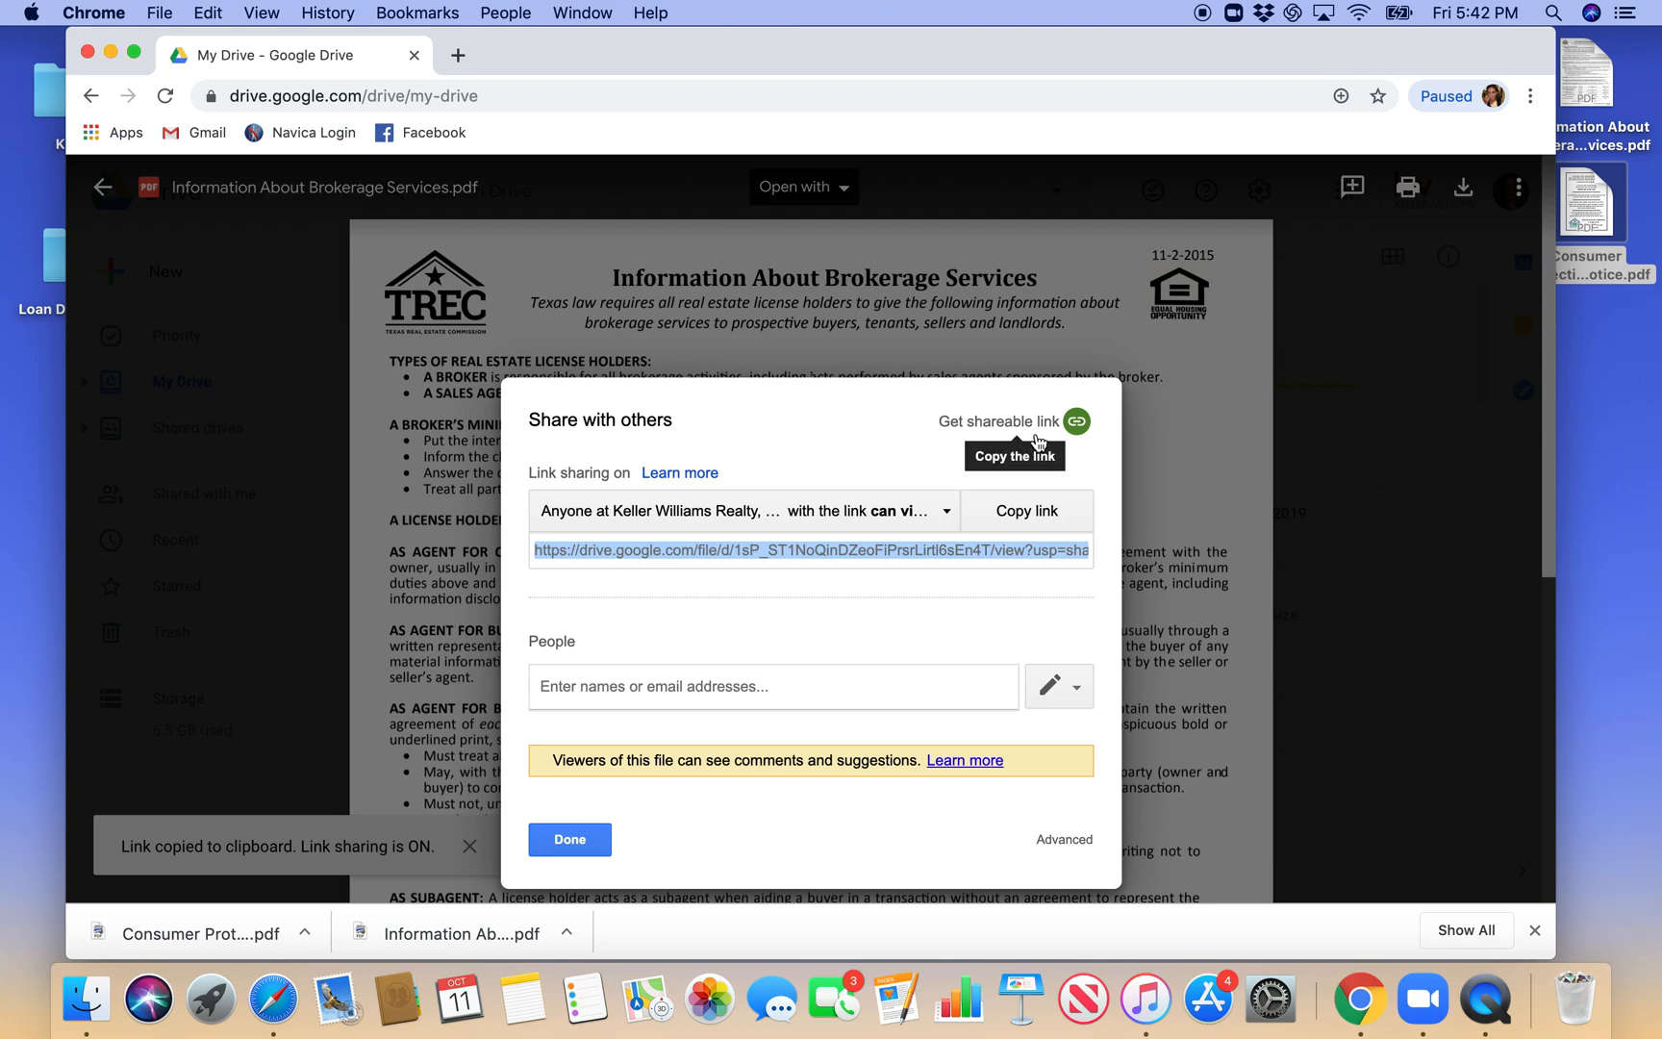
left_click(947, 517)
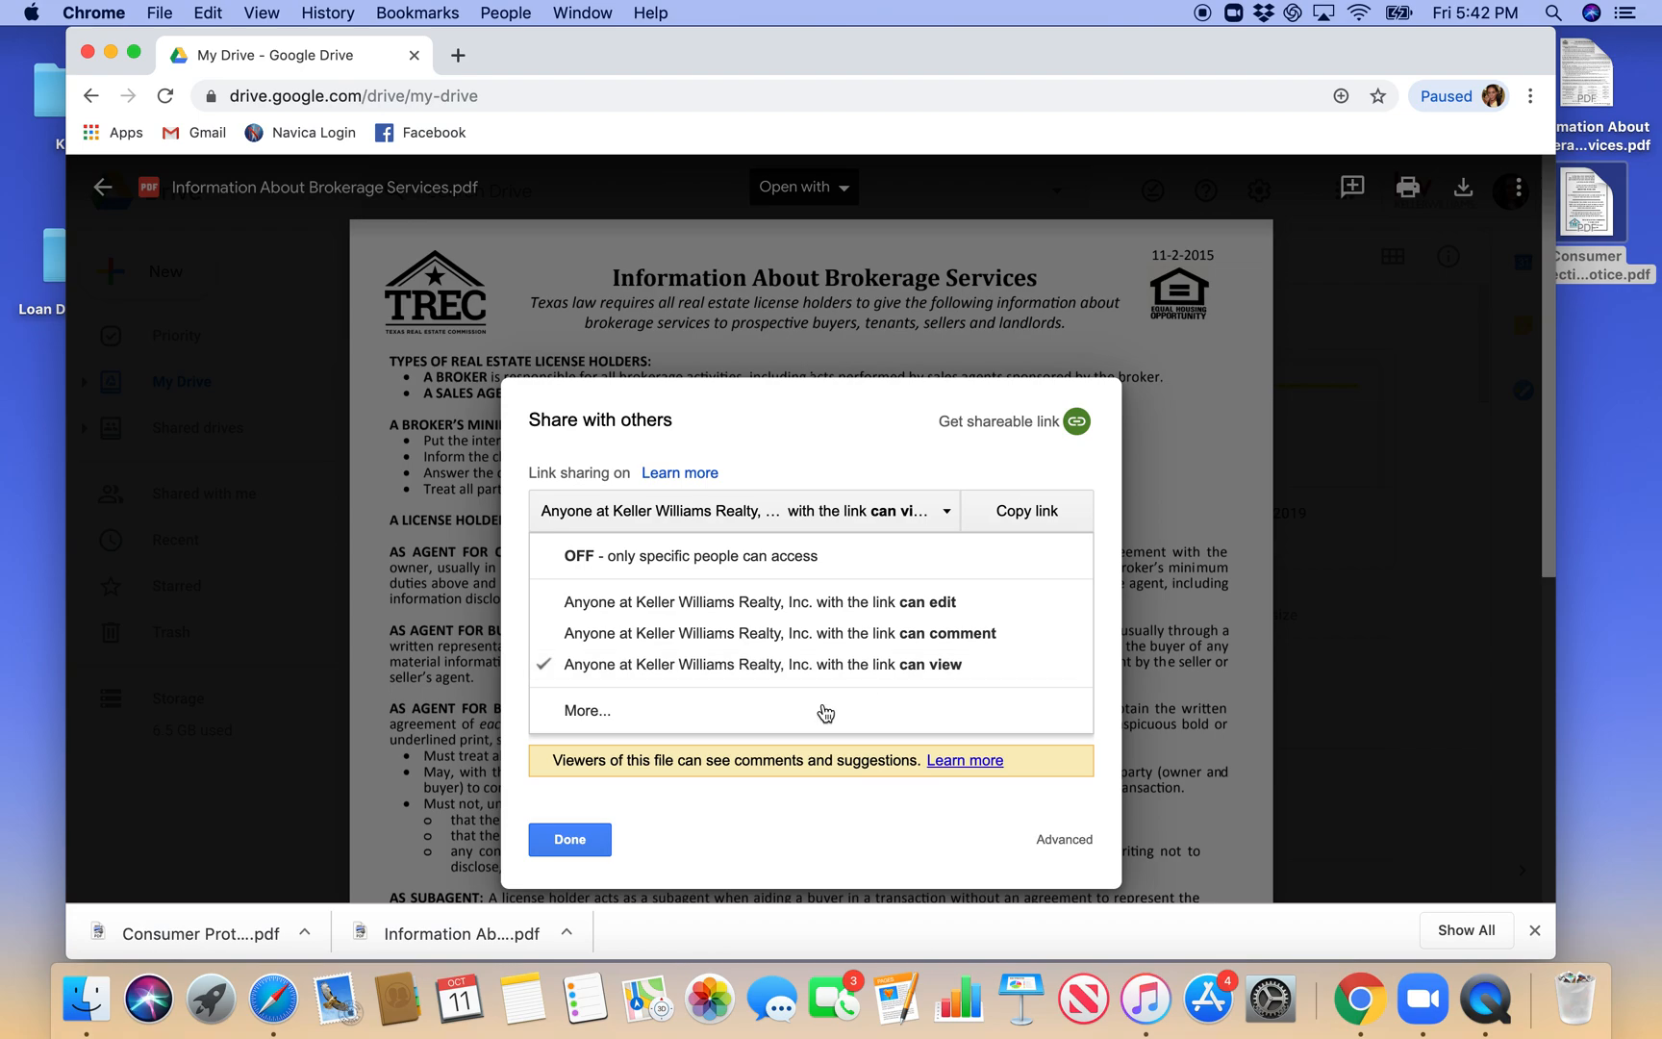
left_click(728, 711)
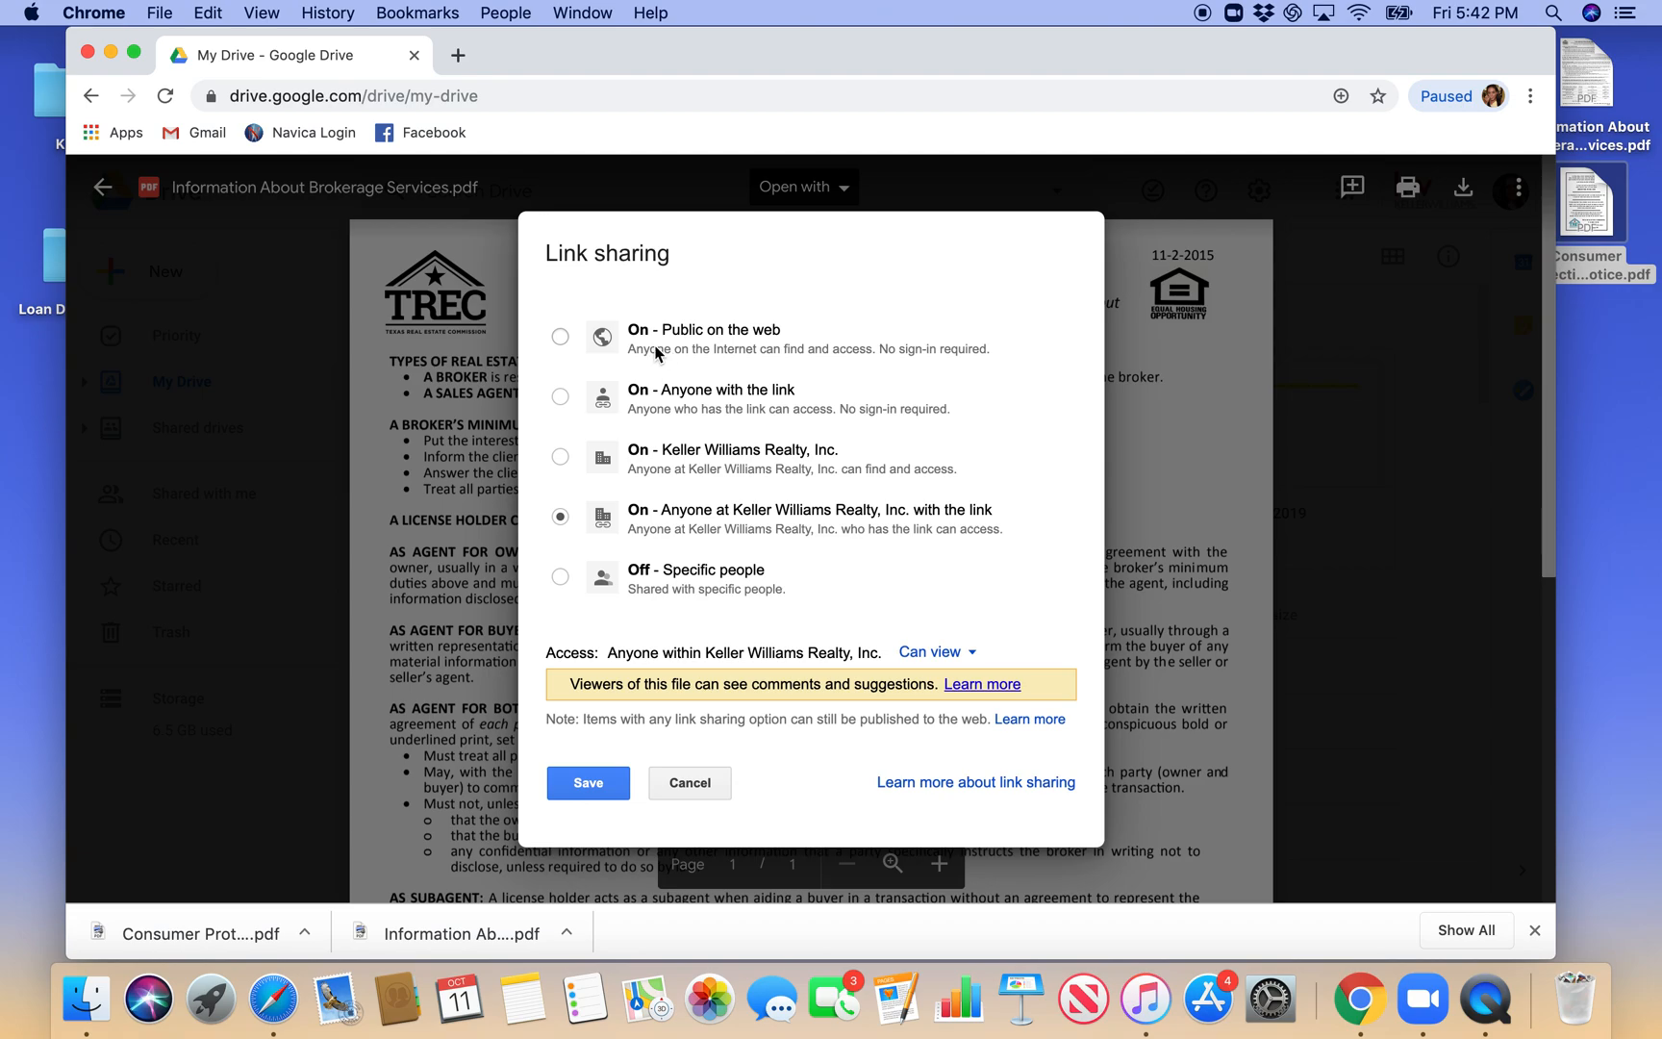
left_click(560, 336)
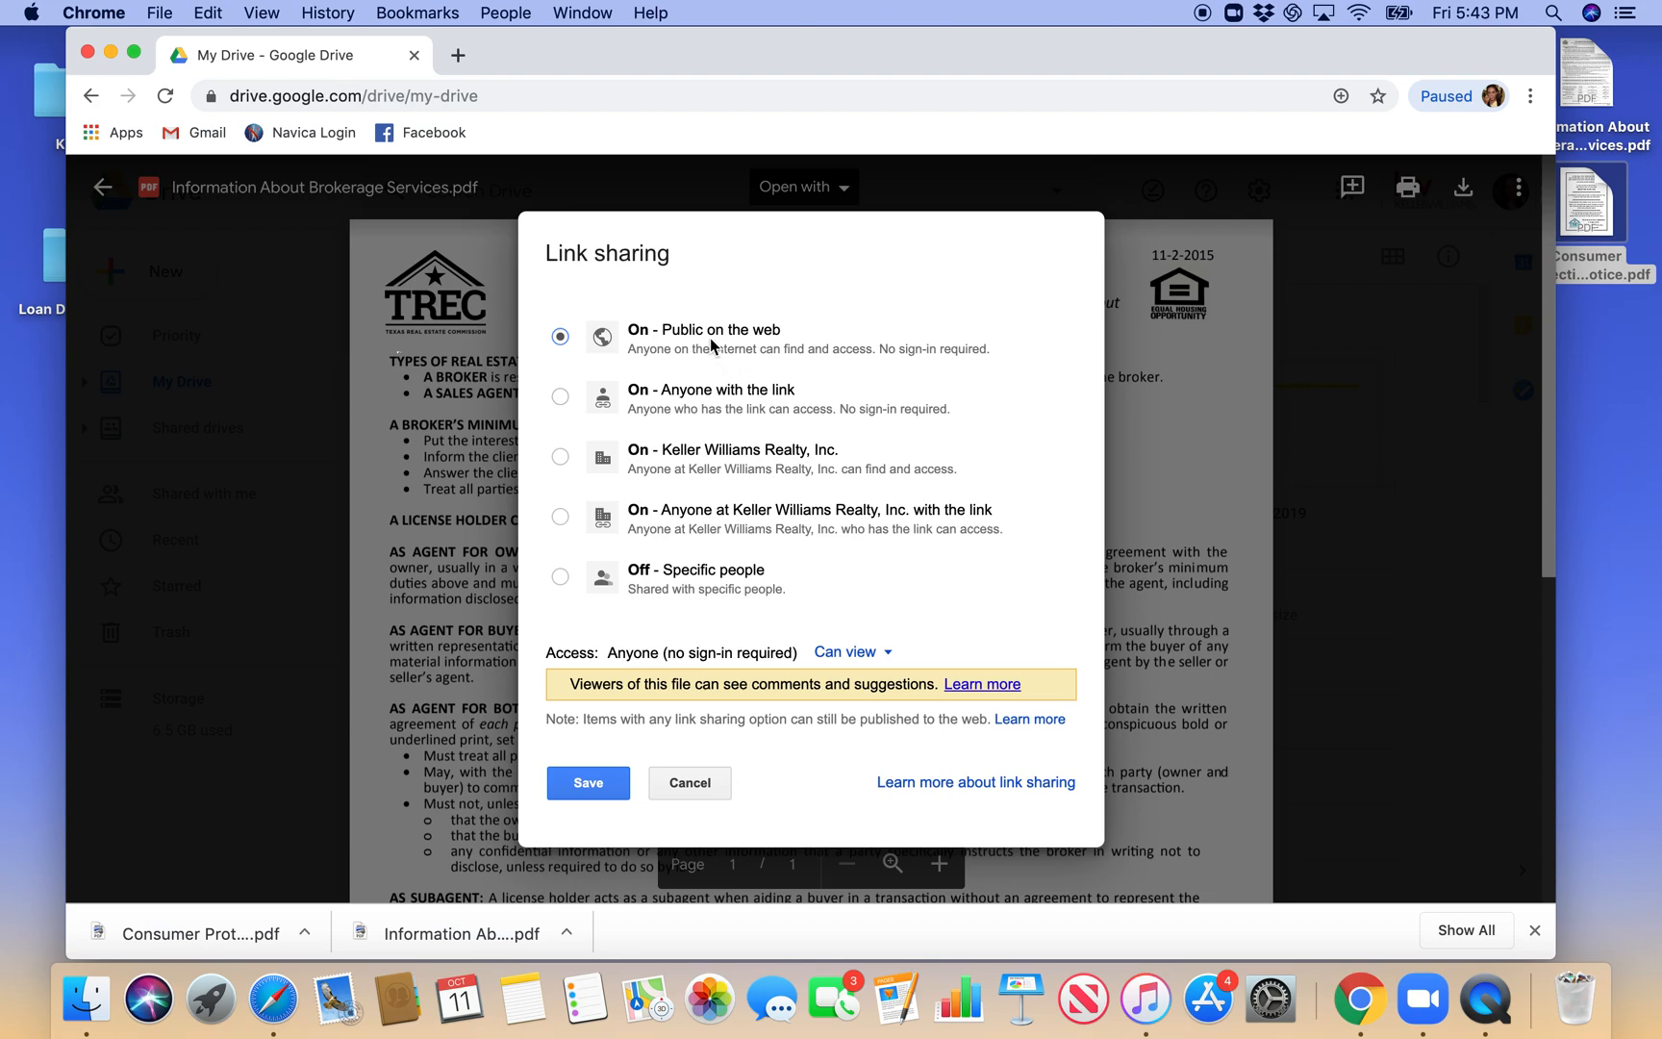
left_click(581, 794)
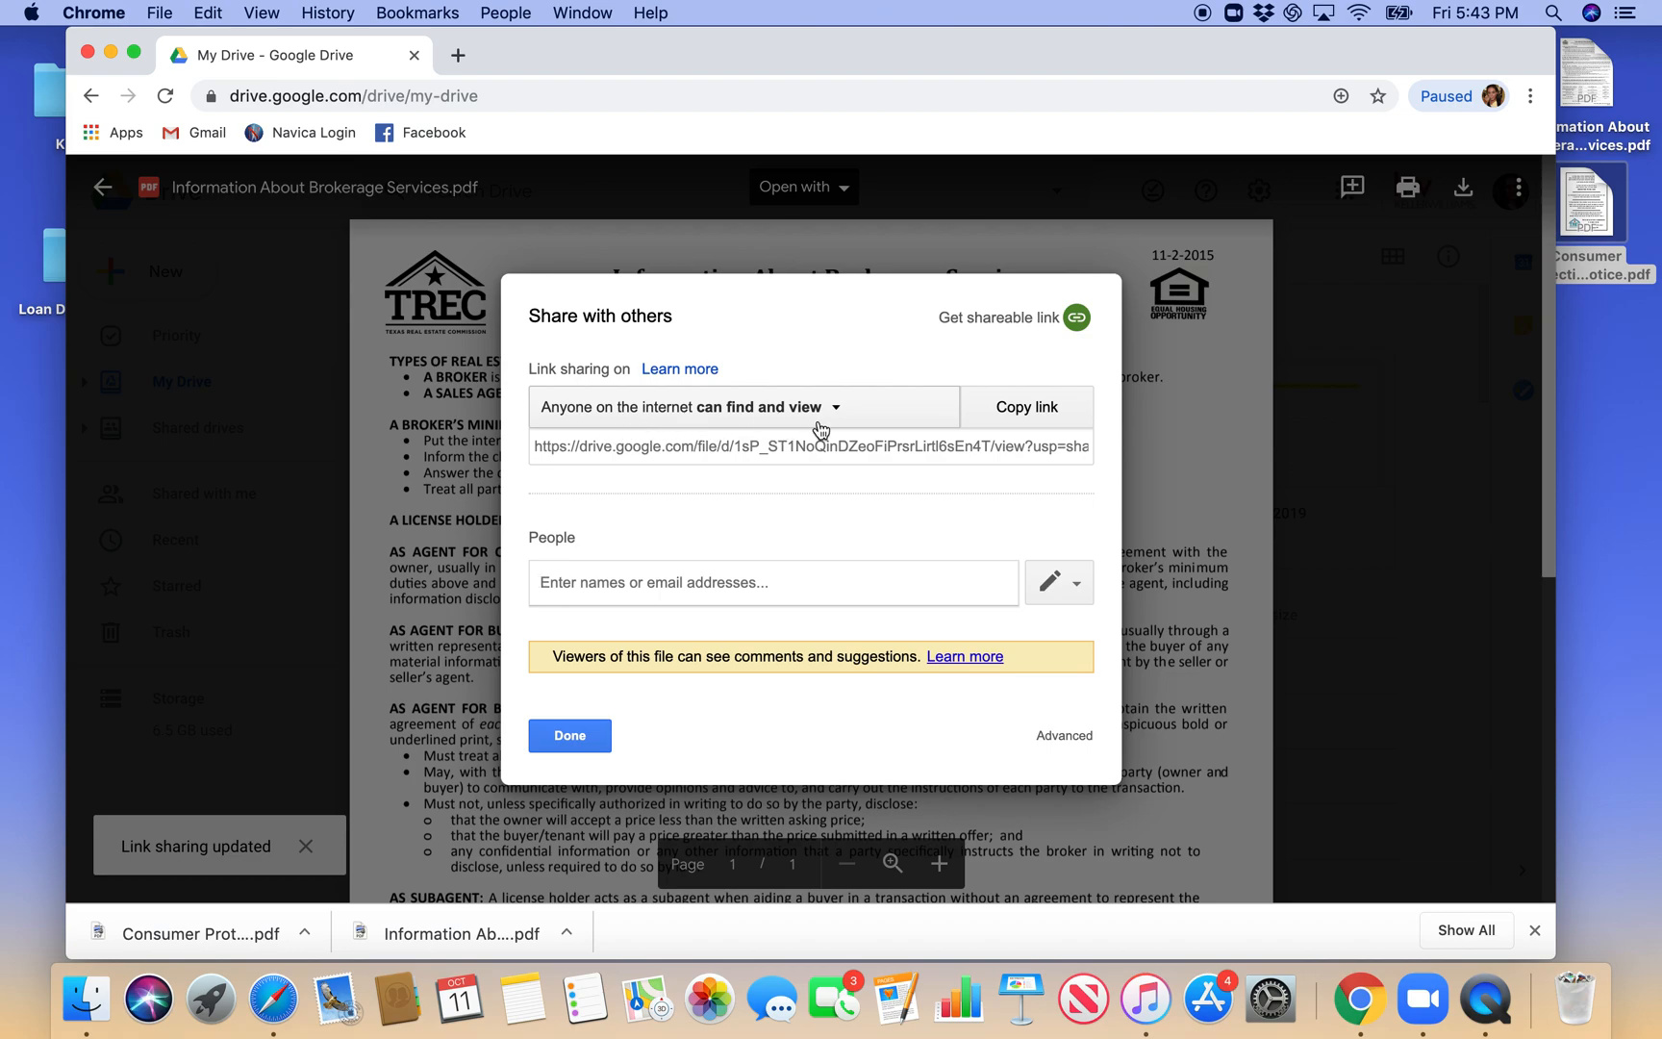
- Copy the shareable link of Information About Brokerage Services.pdf, finish sharing, and return to My Drive
left_click(1025, 408)
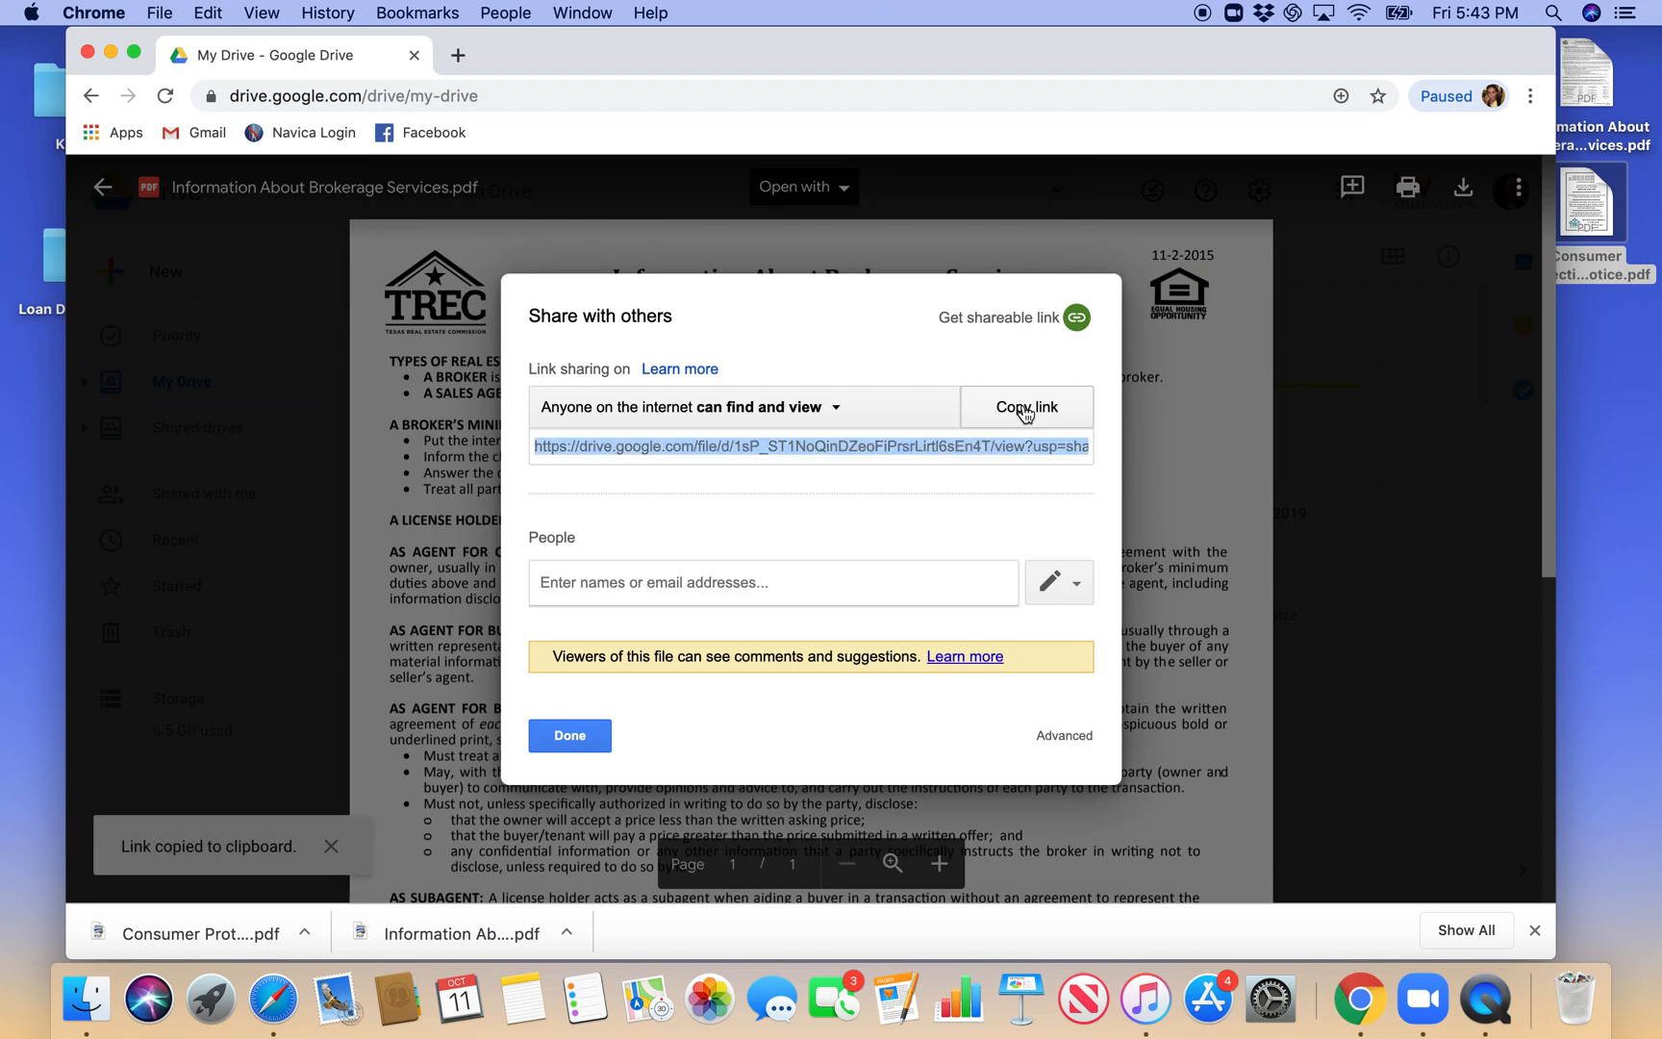
left_click(570, 736)
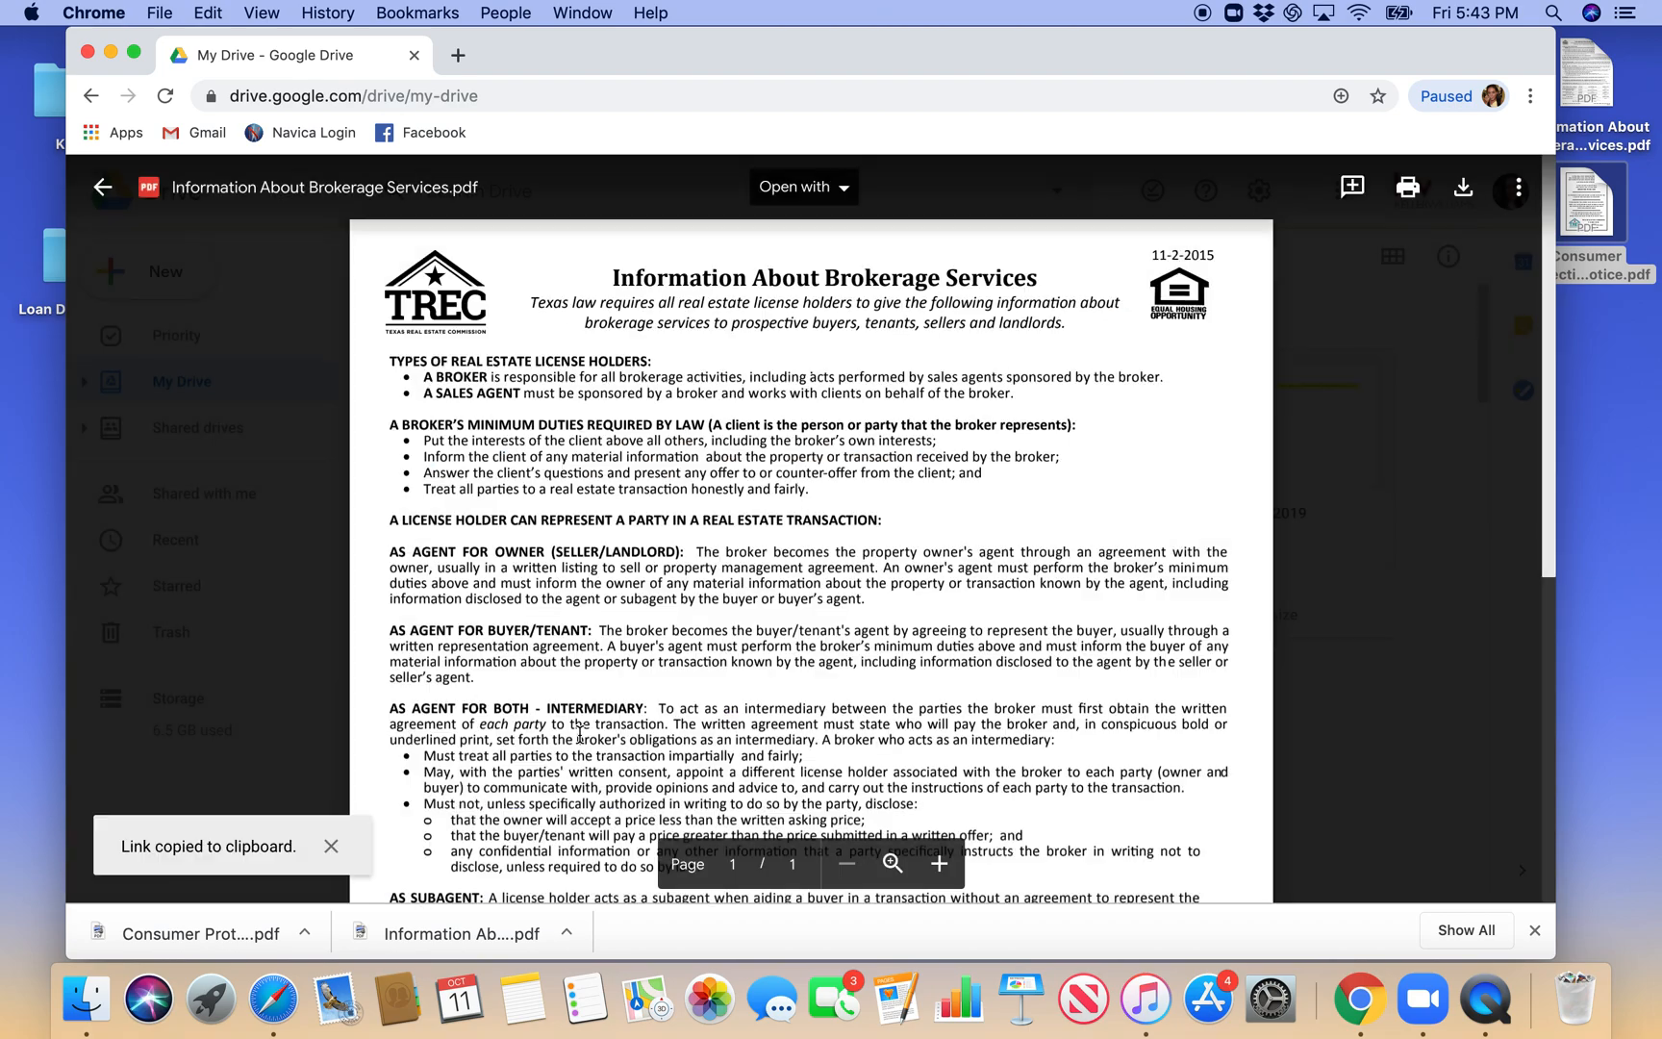
left_click(103, 187)
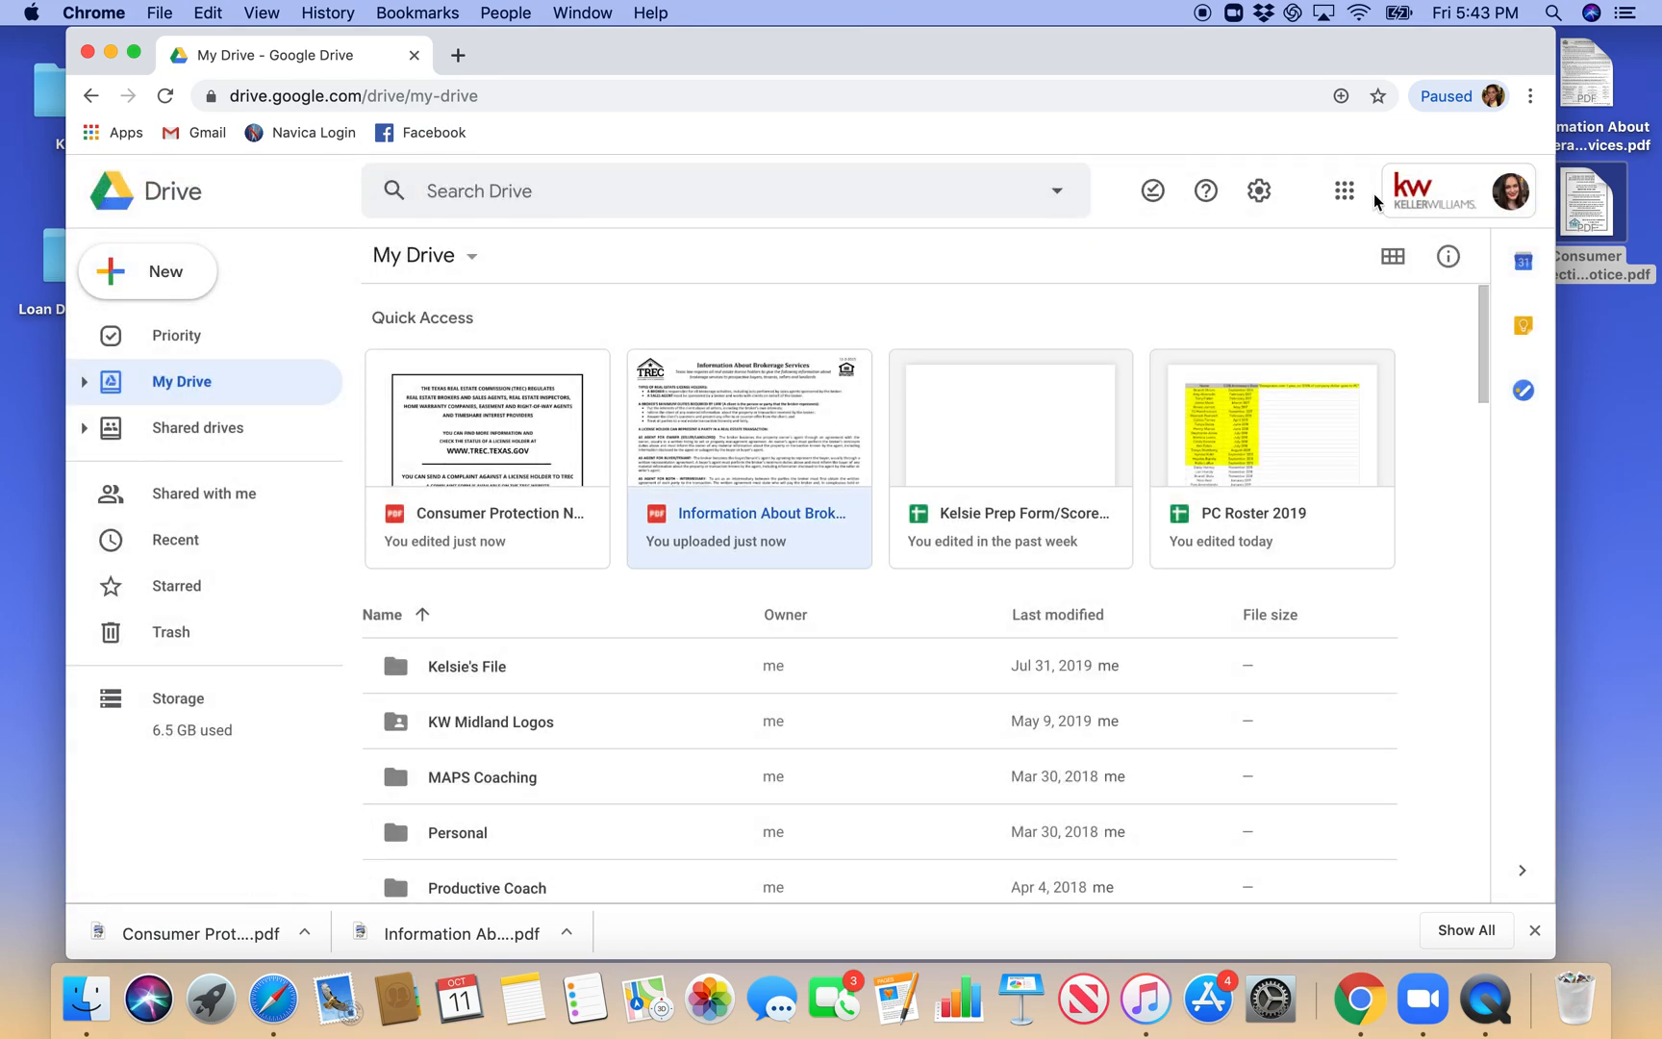
- Switch to Gmail from the Google apps and open the mail settings
left_click(1345, 200)
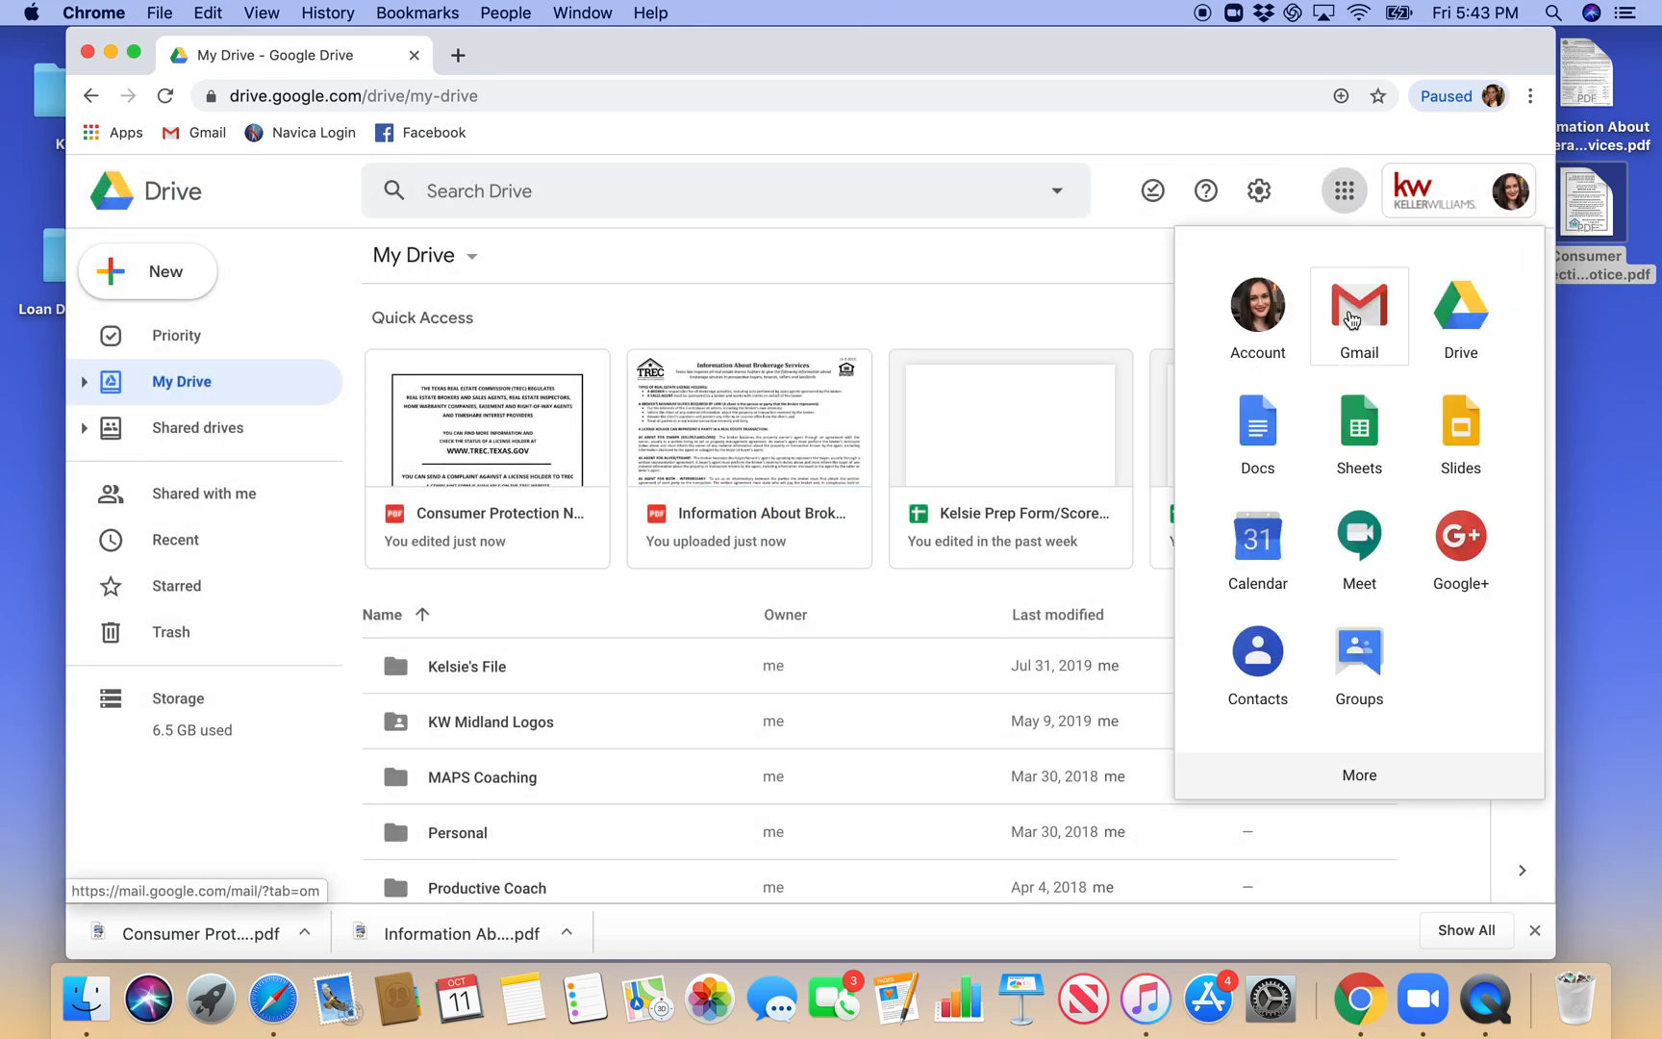
left_click(1348, 306)
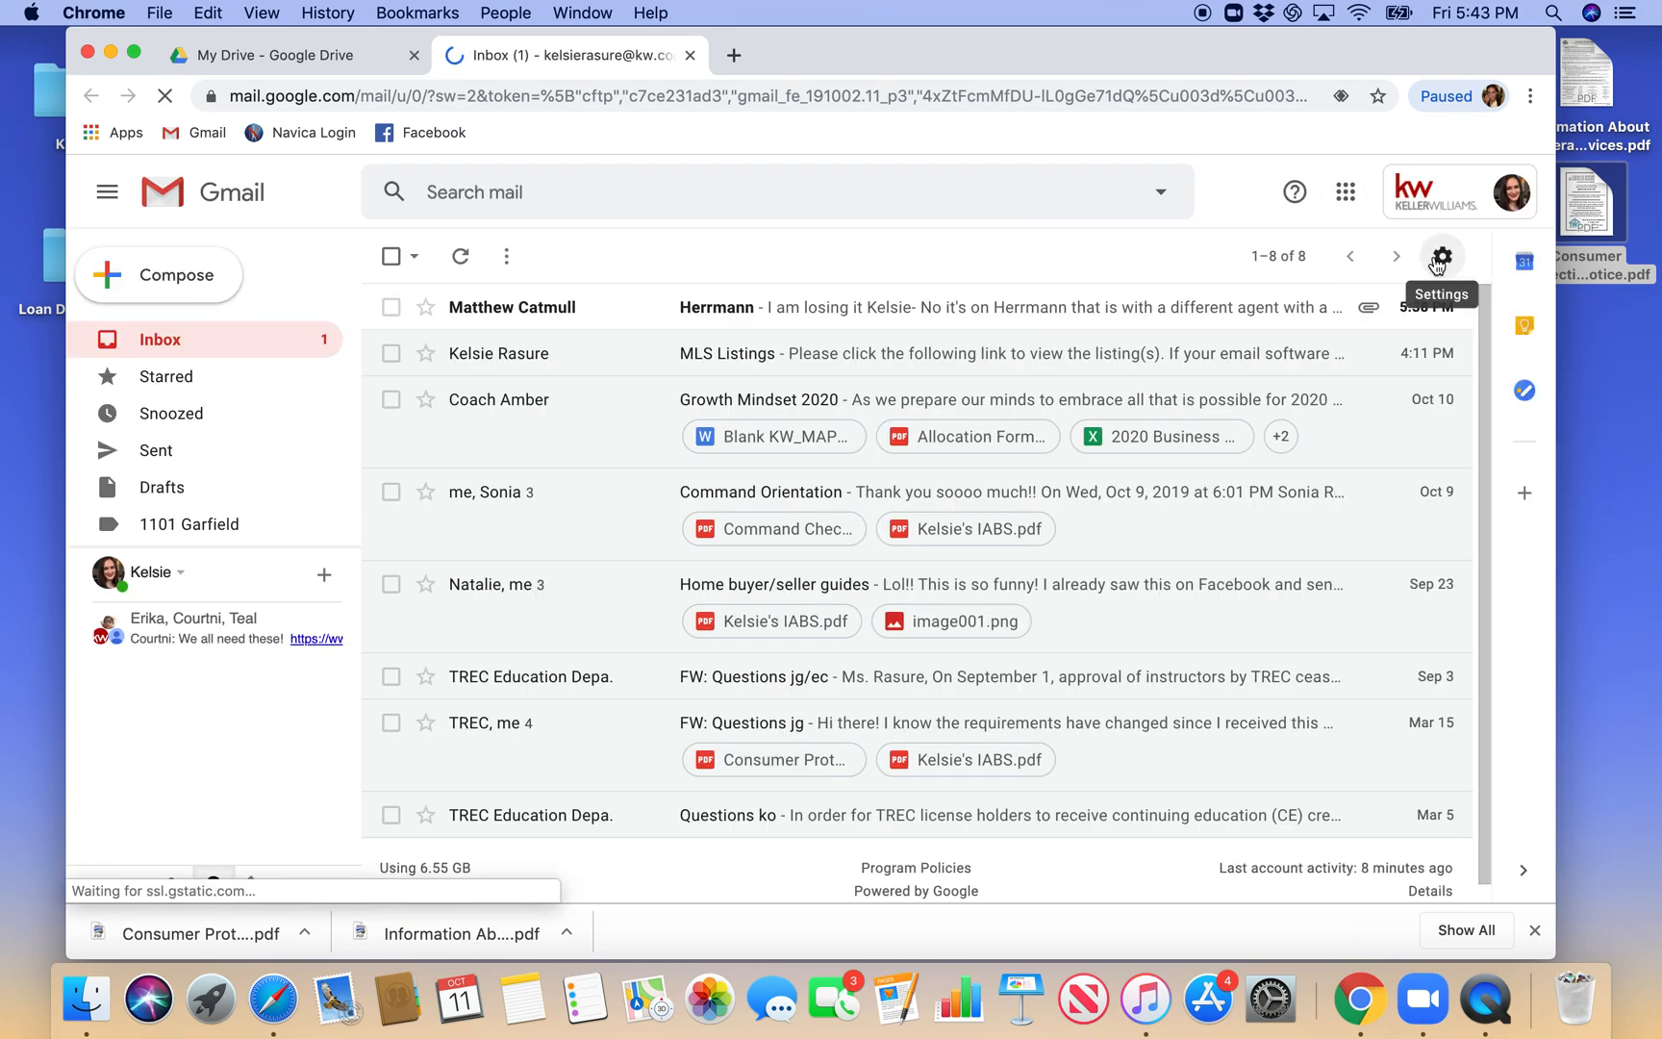
left_click(1439, 256)
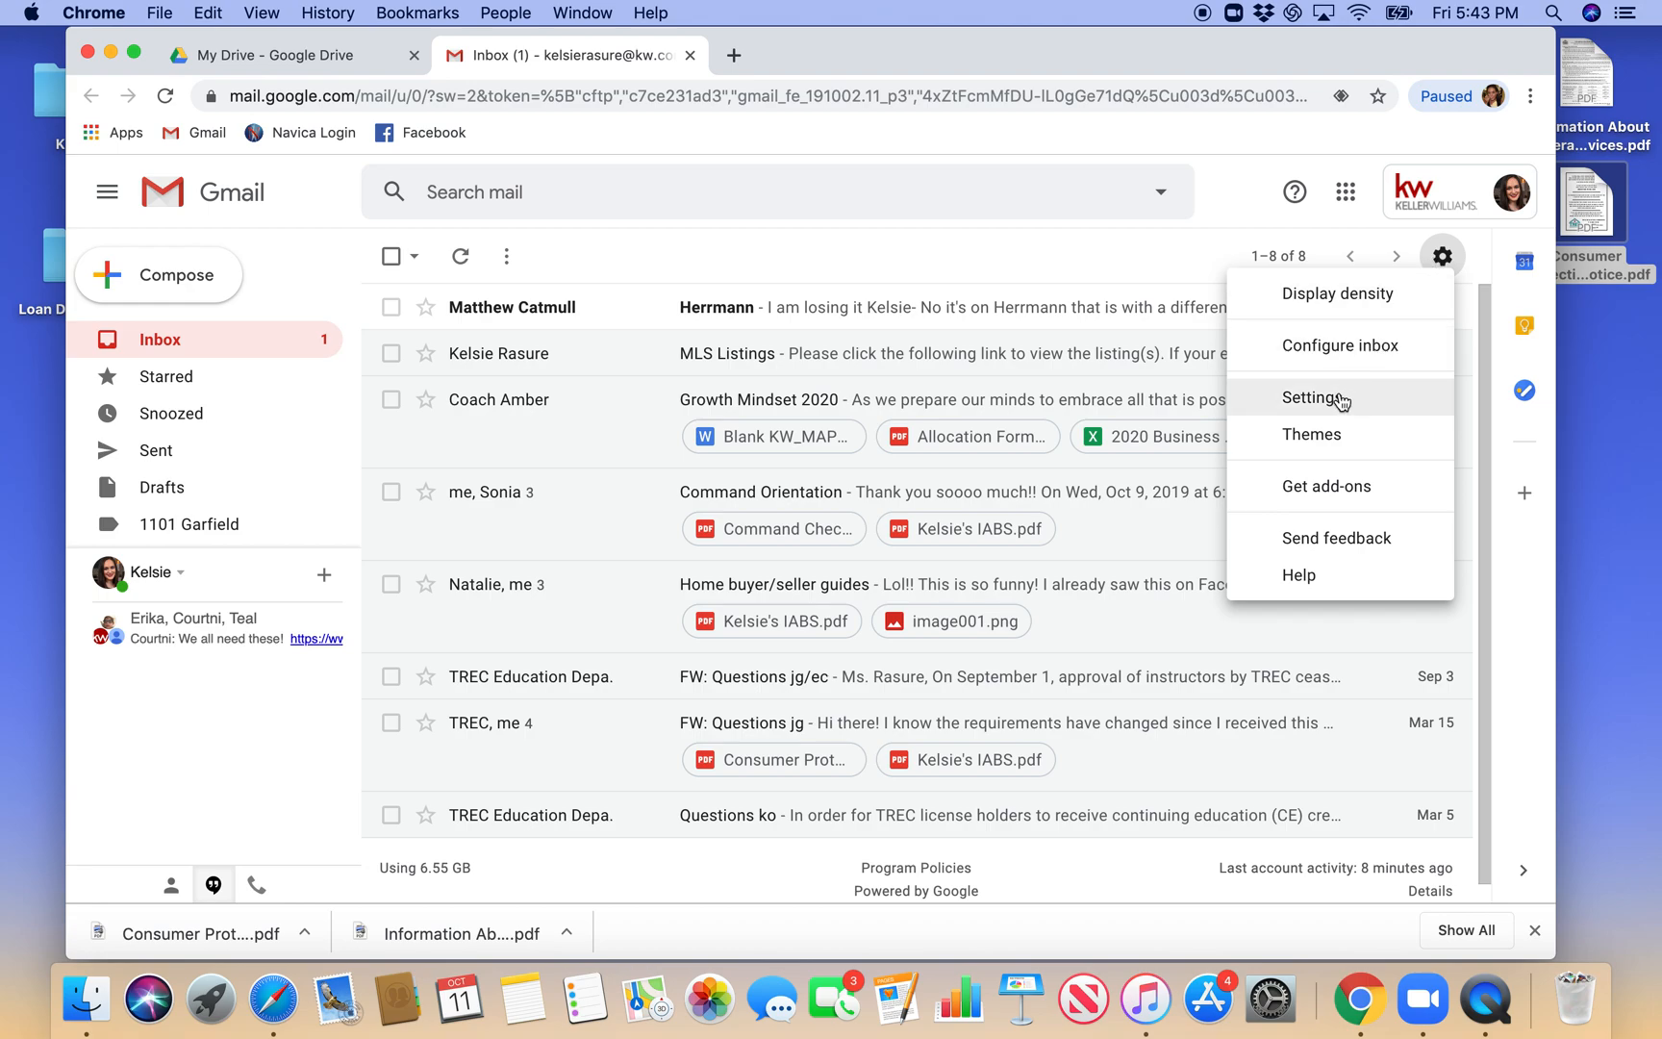
left_click(1341, 401)
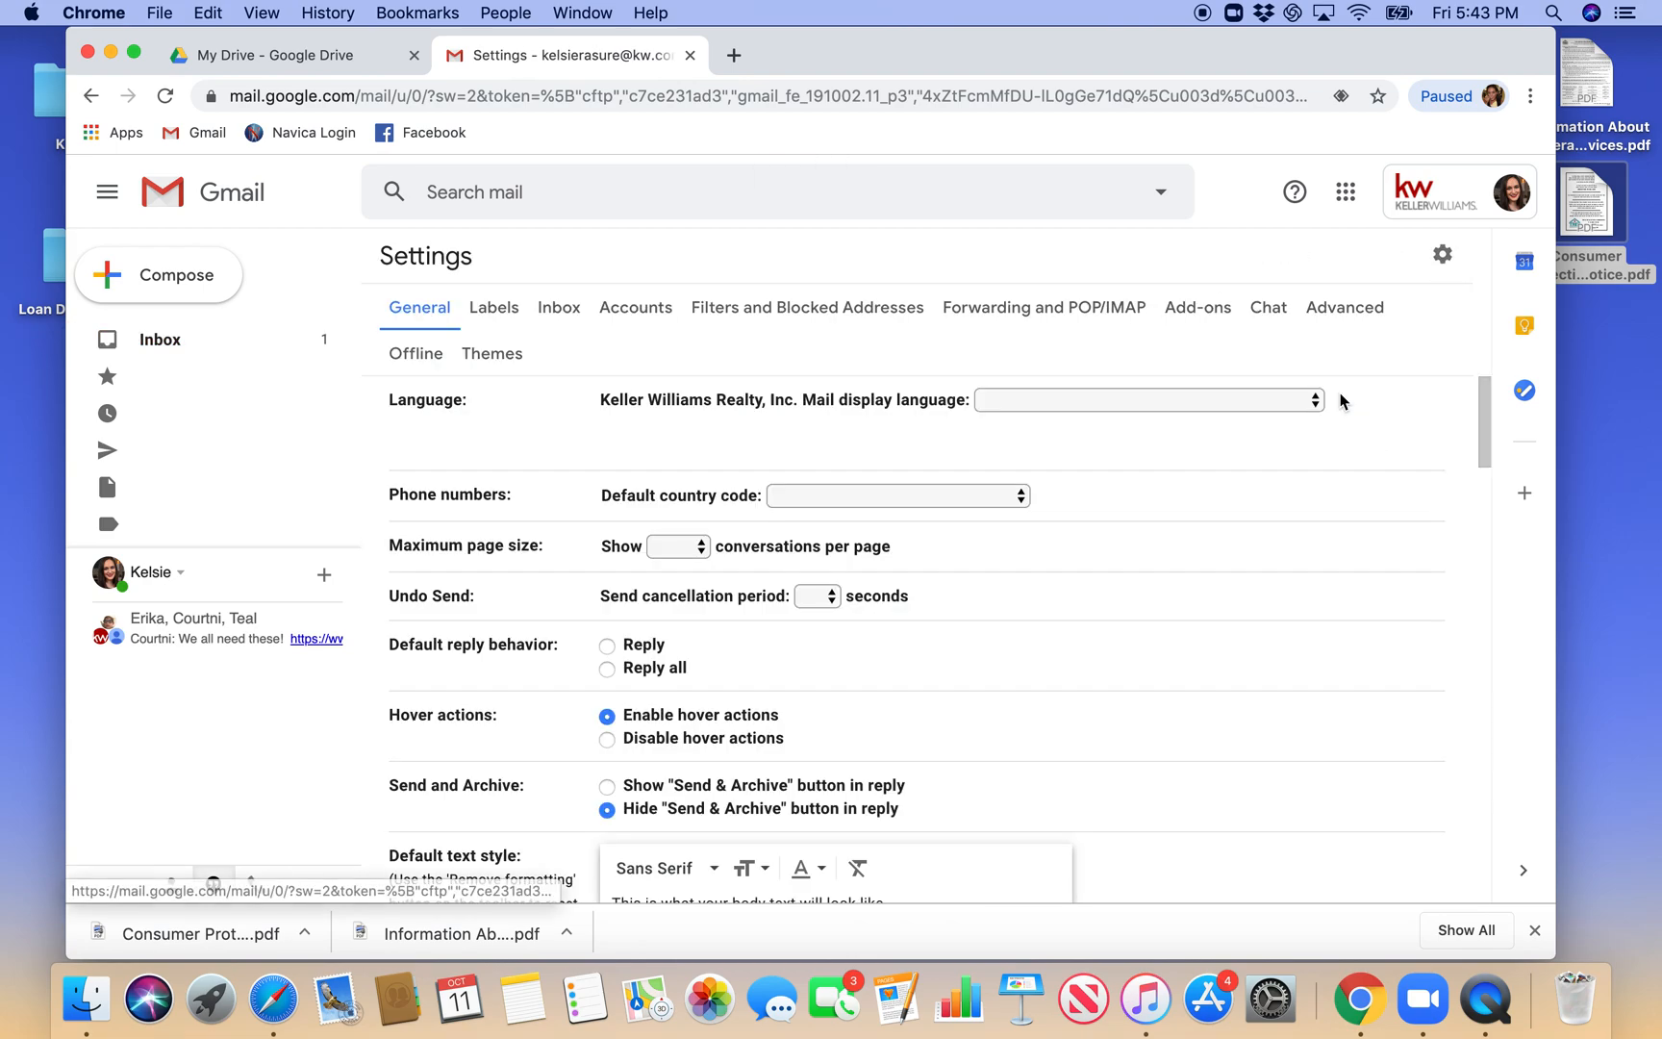
- Add the line "Information About Brokerage Services" above the WIRE FRAUD notice in the email signature, leaving a blank line between them
scroll(1119, 515, "down", 4)
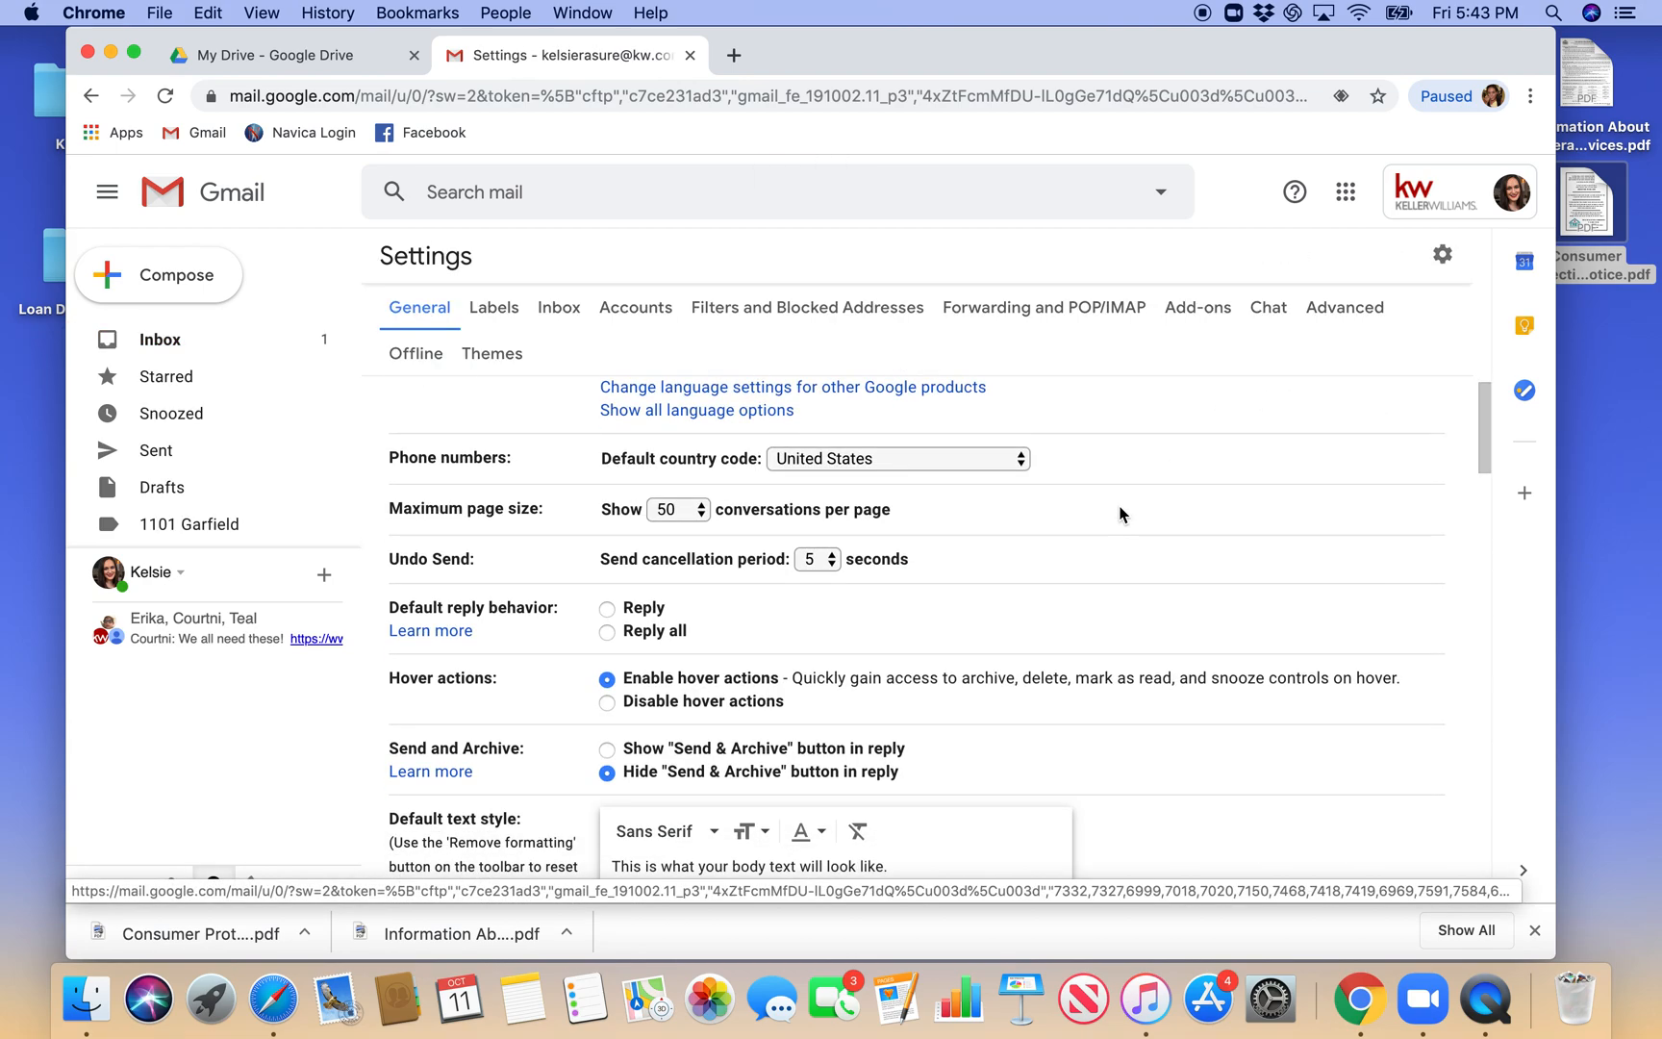
scroll(1119, 514, "down", 10)
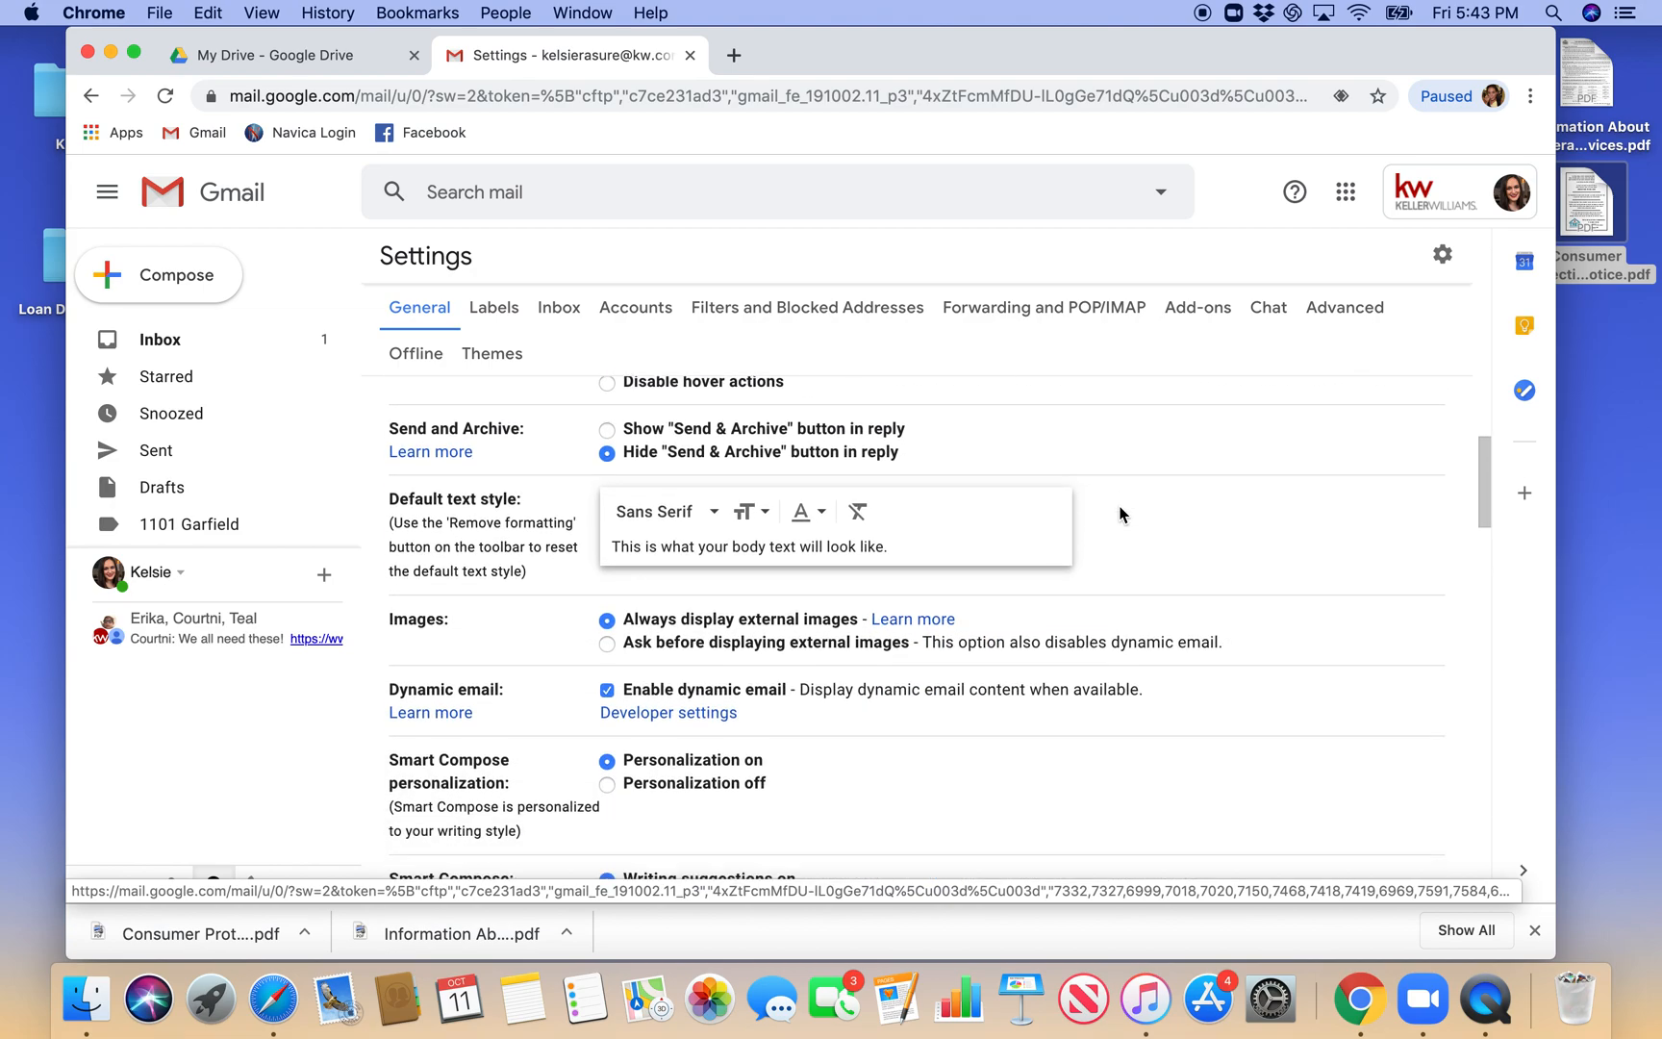
scroll(1119, 514, "down", 12)
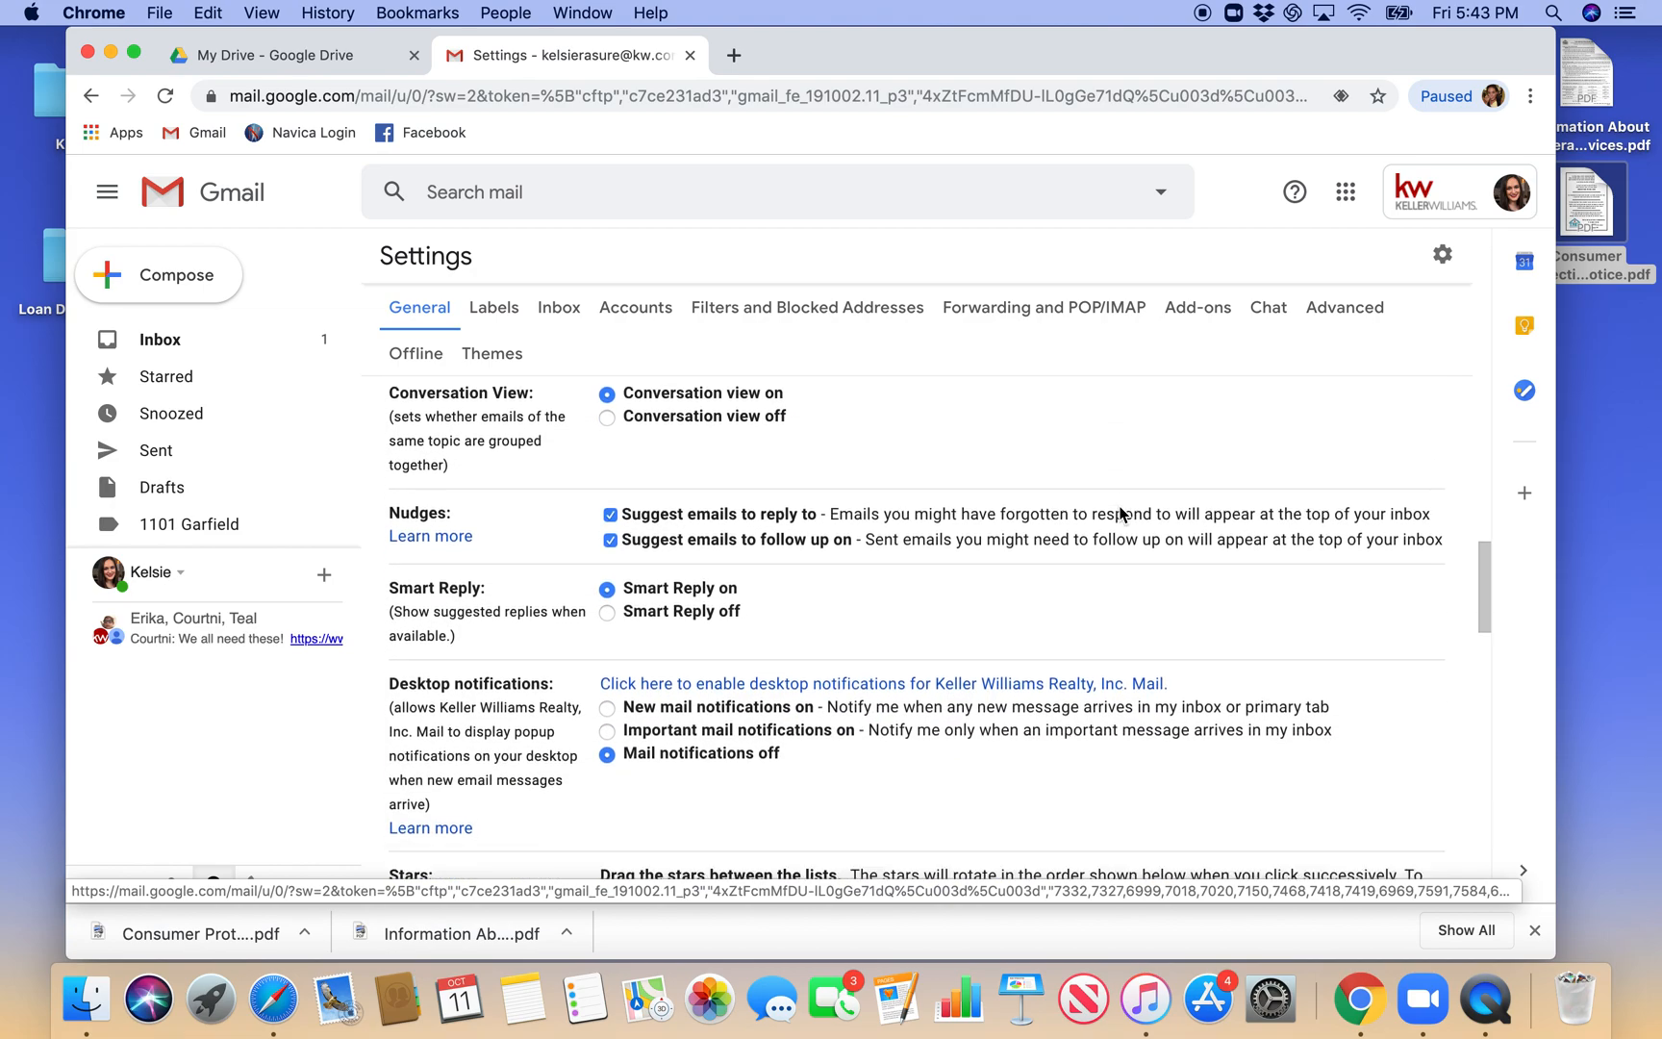
scroll(1120, 514, "down", 8)
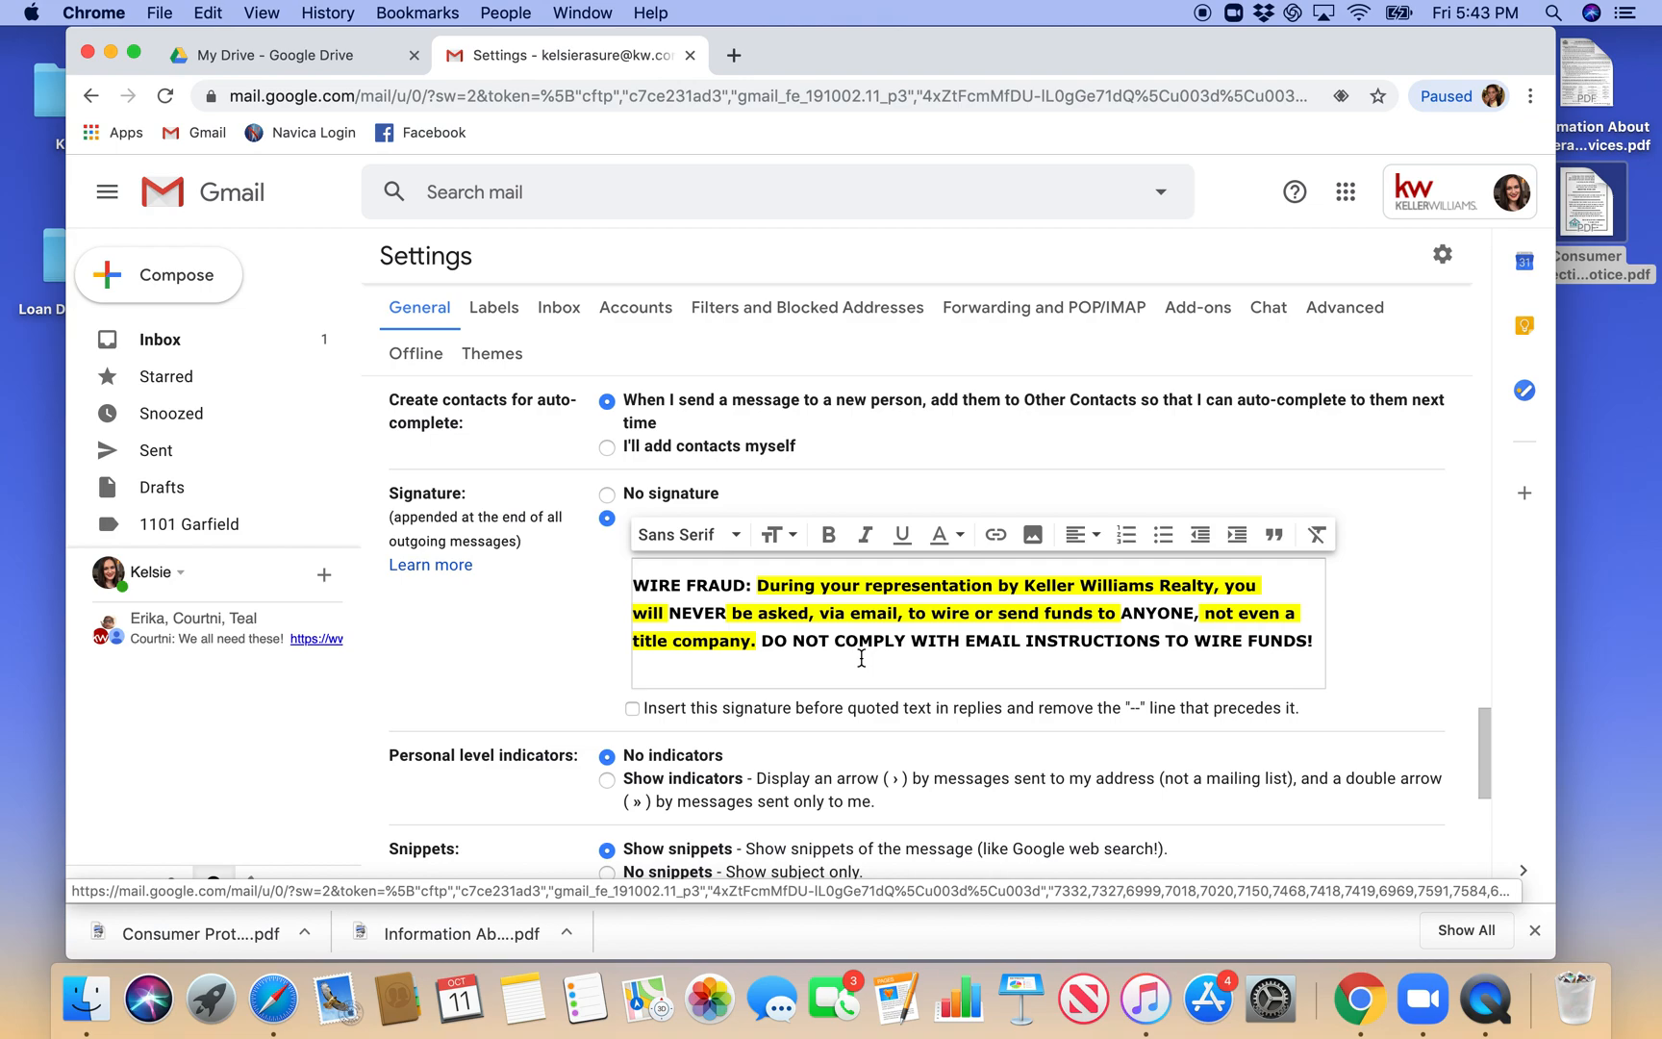
scroll(860, 658, "down", 1)
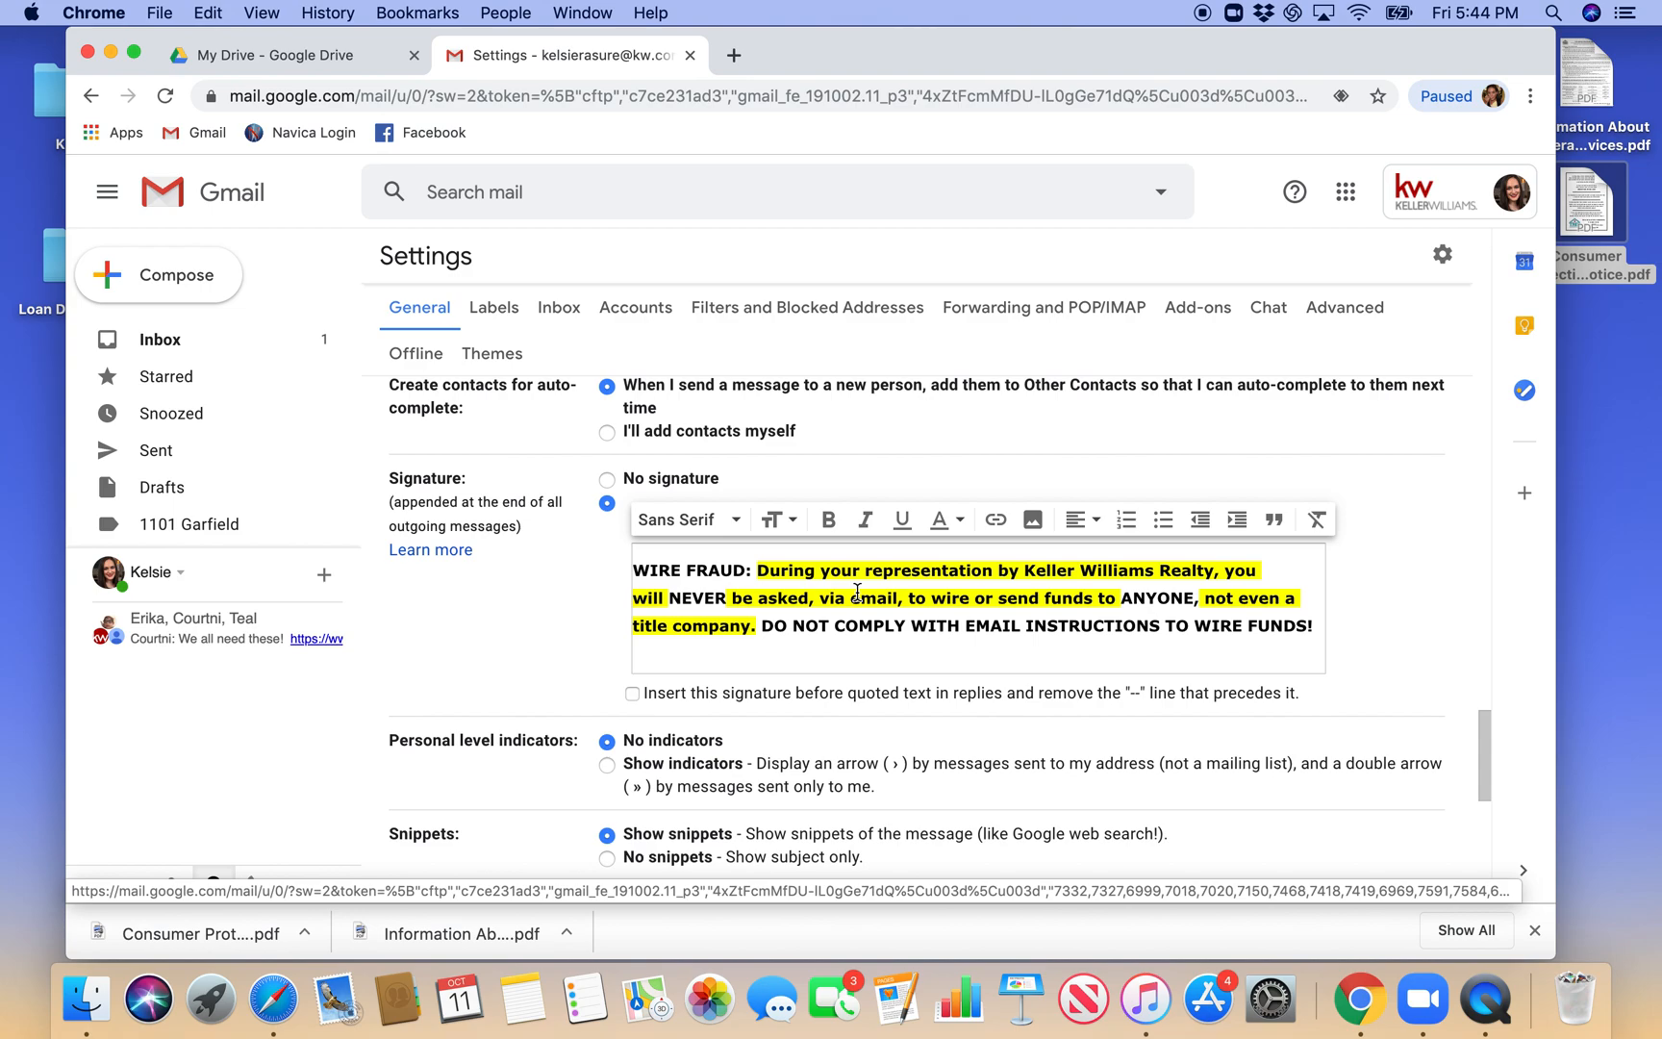
left_click(638, 567)
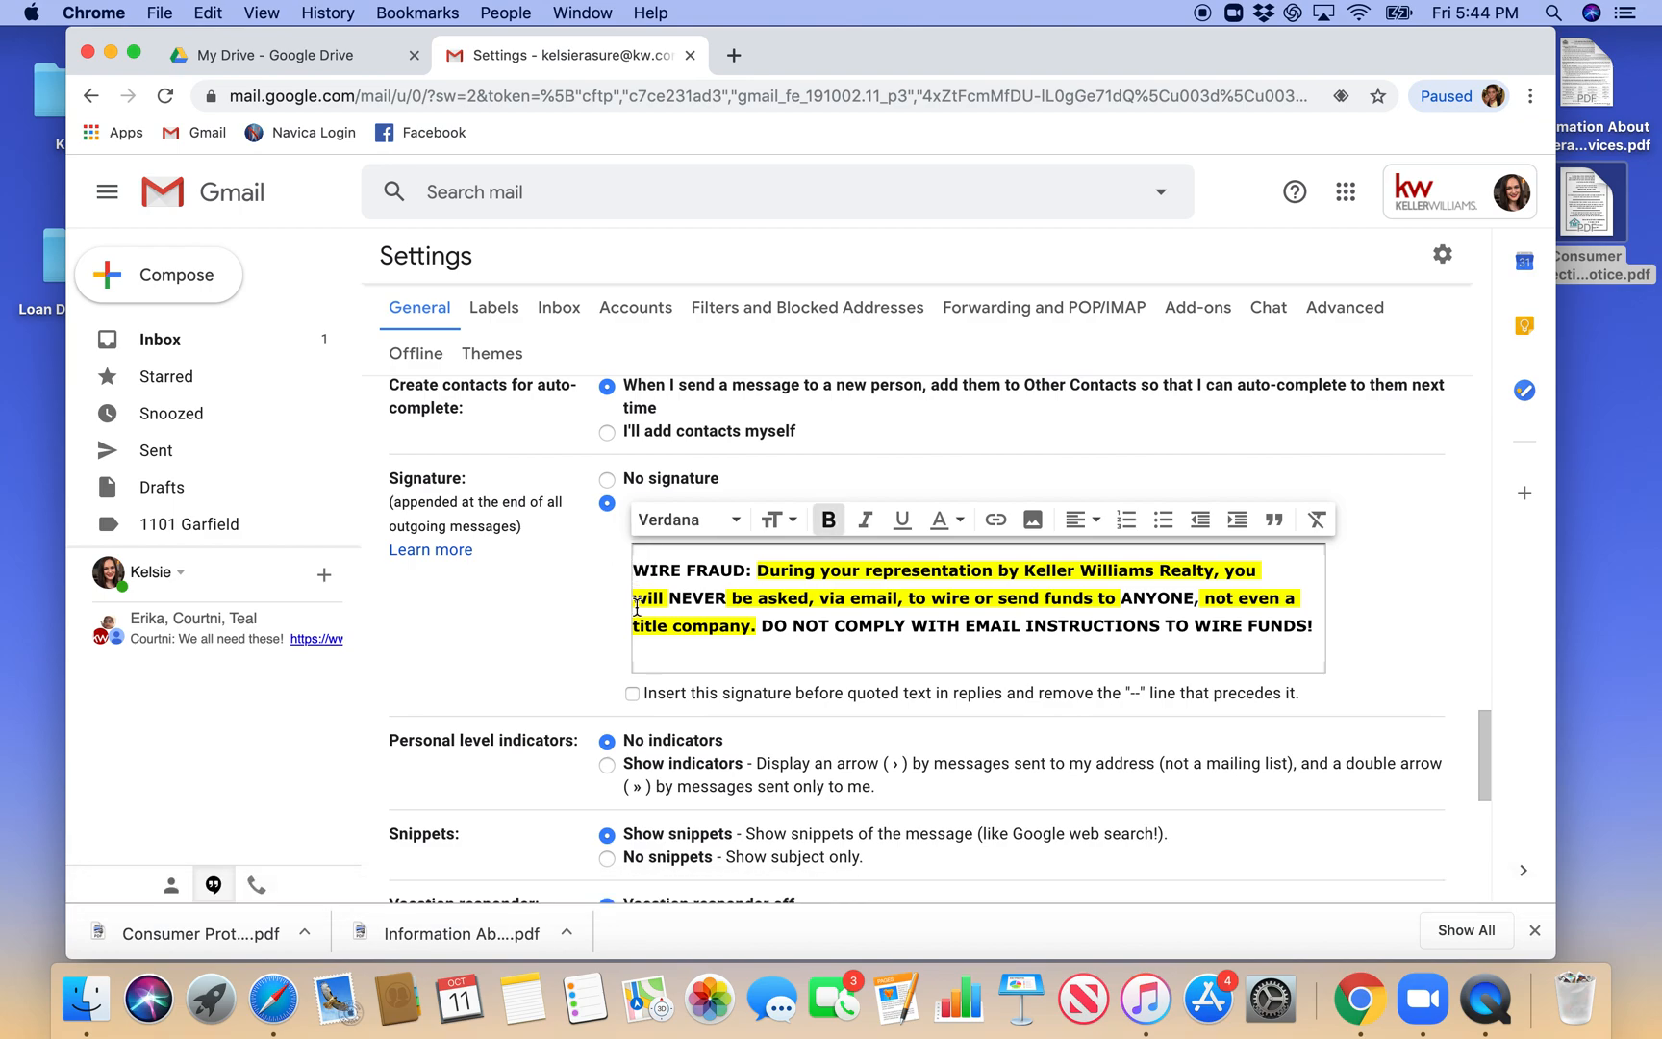
key("Return")
key("Return")
left_click(647, 567)
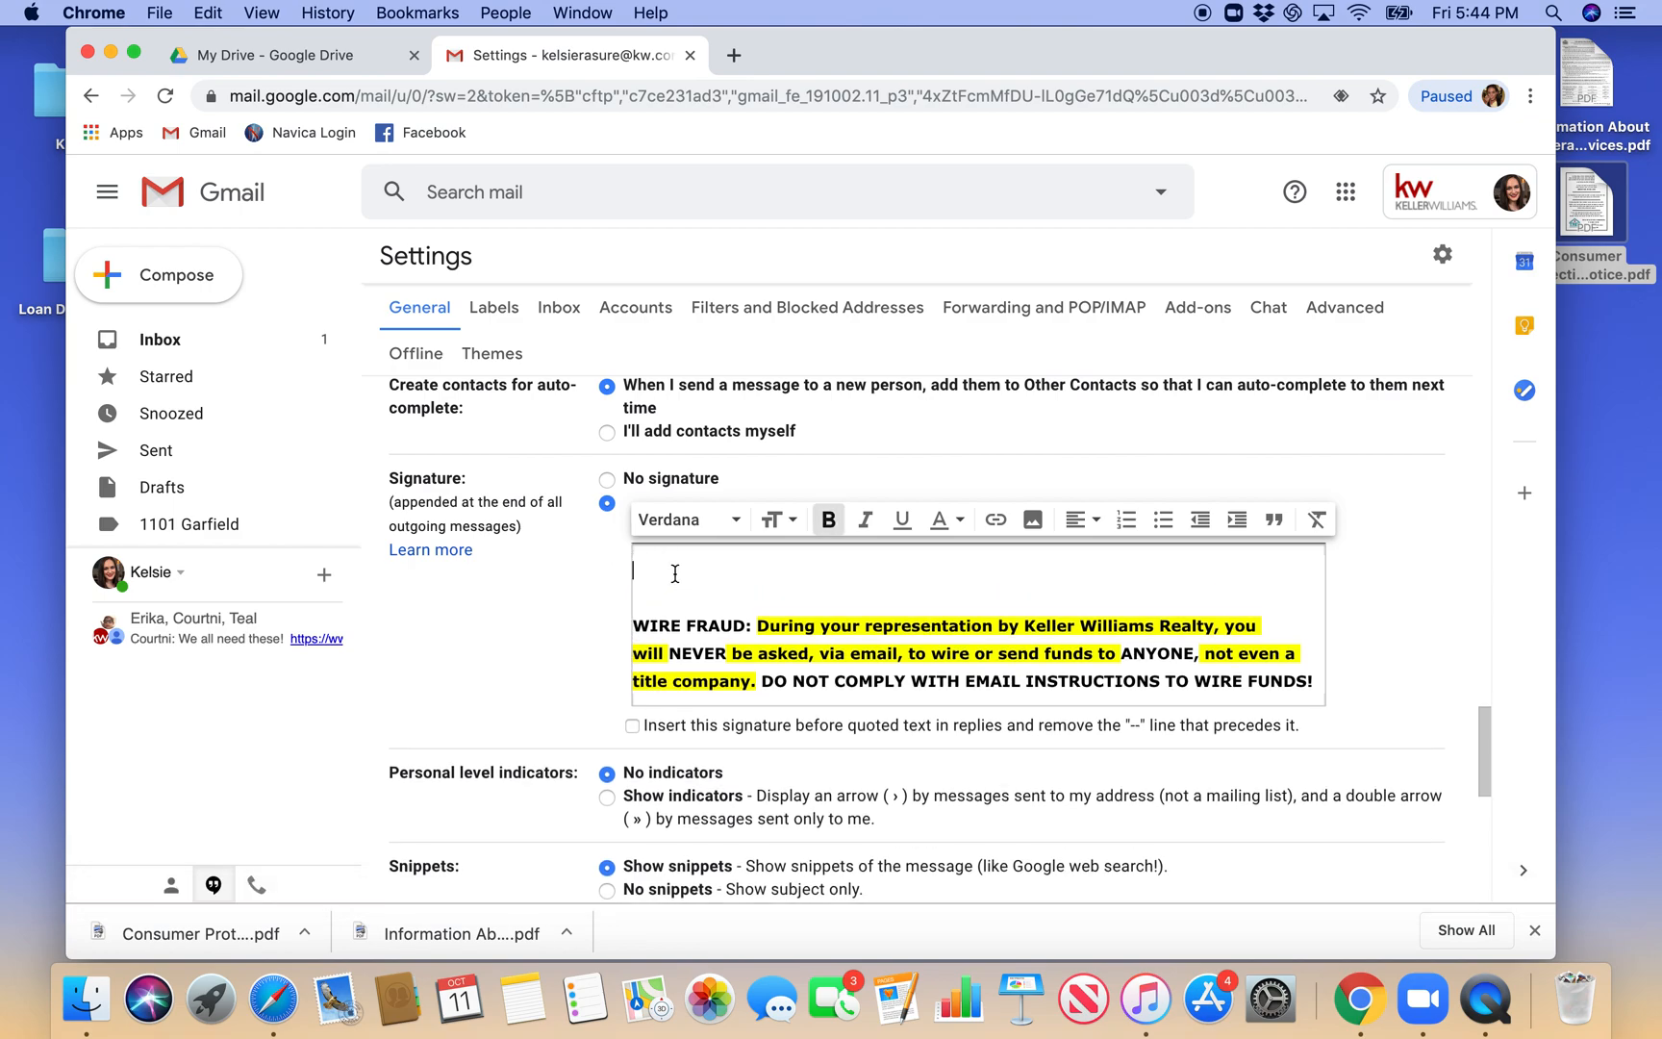
type("Infom")
type("mation Abo")
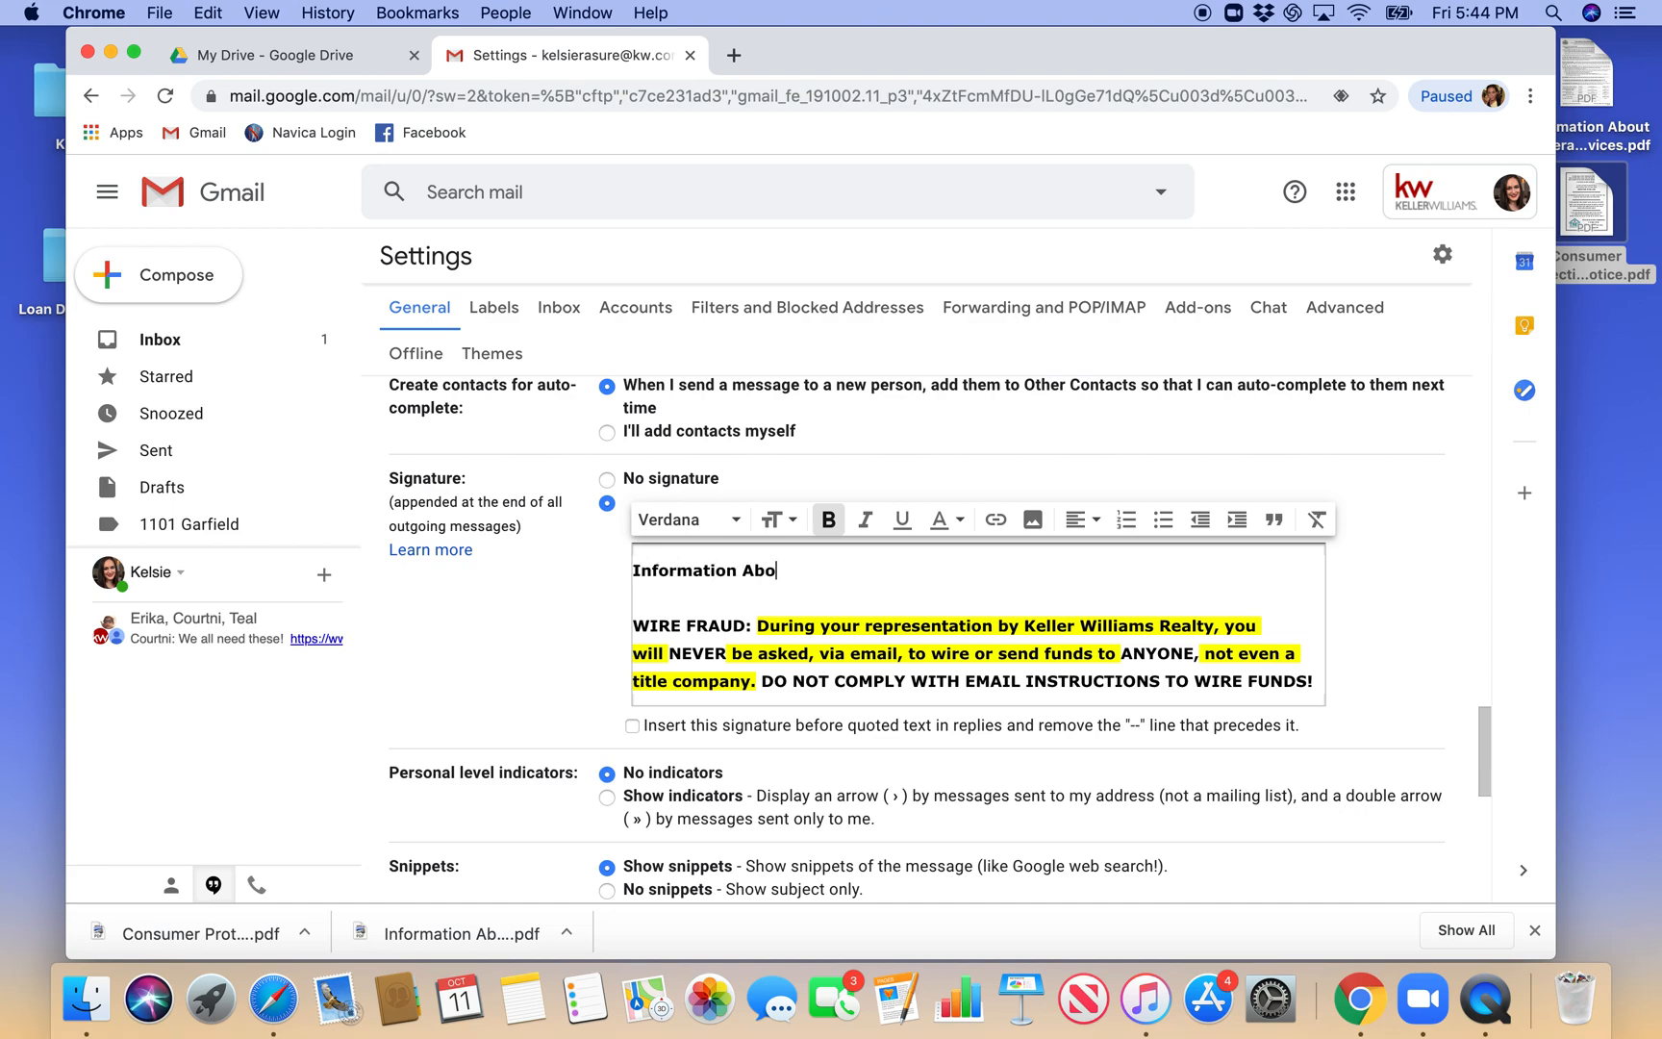
type("ut Brokerage Services")
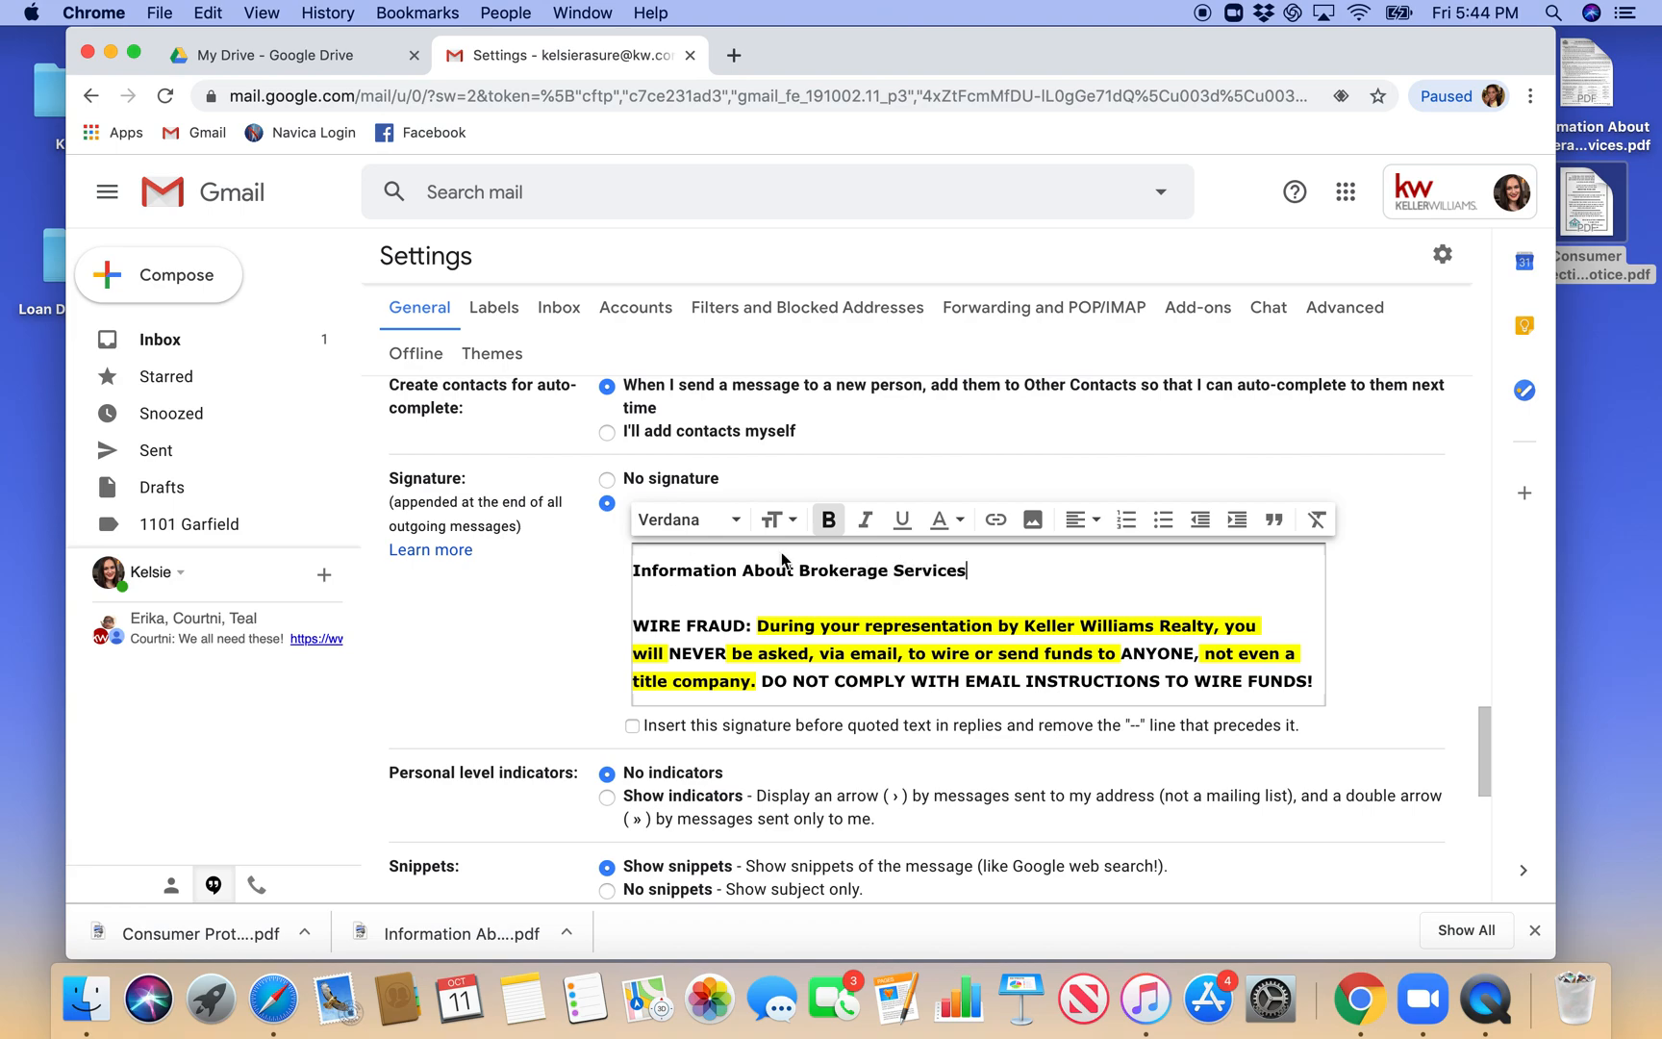
- Link the "Information About Brokerage Services" text in the signature to the copied Drive web address
left_click_drag(969, 569, 623, 570)
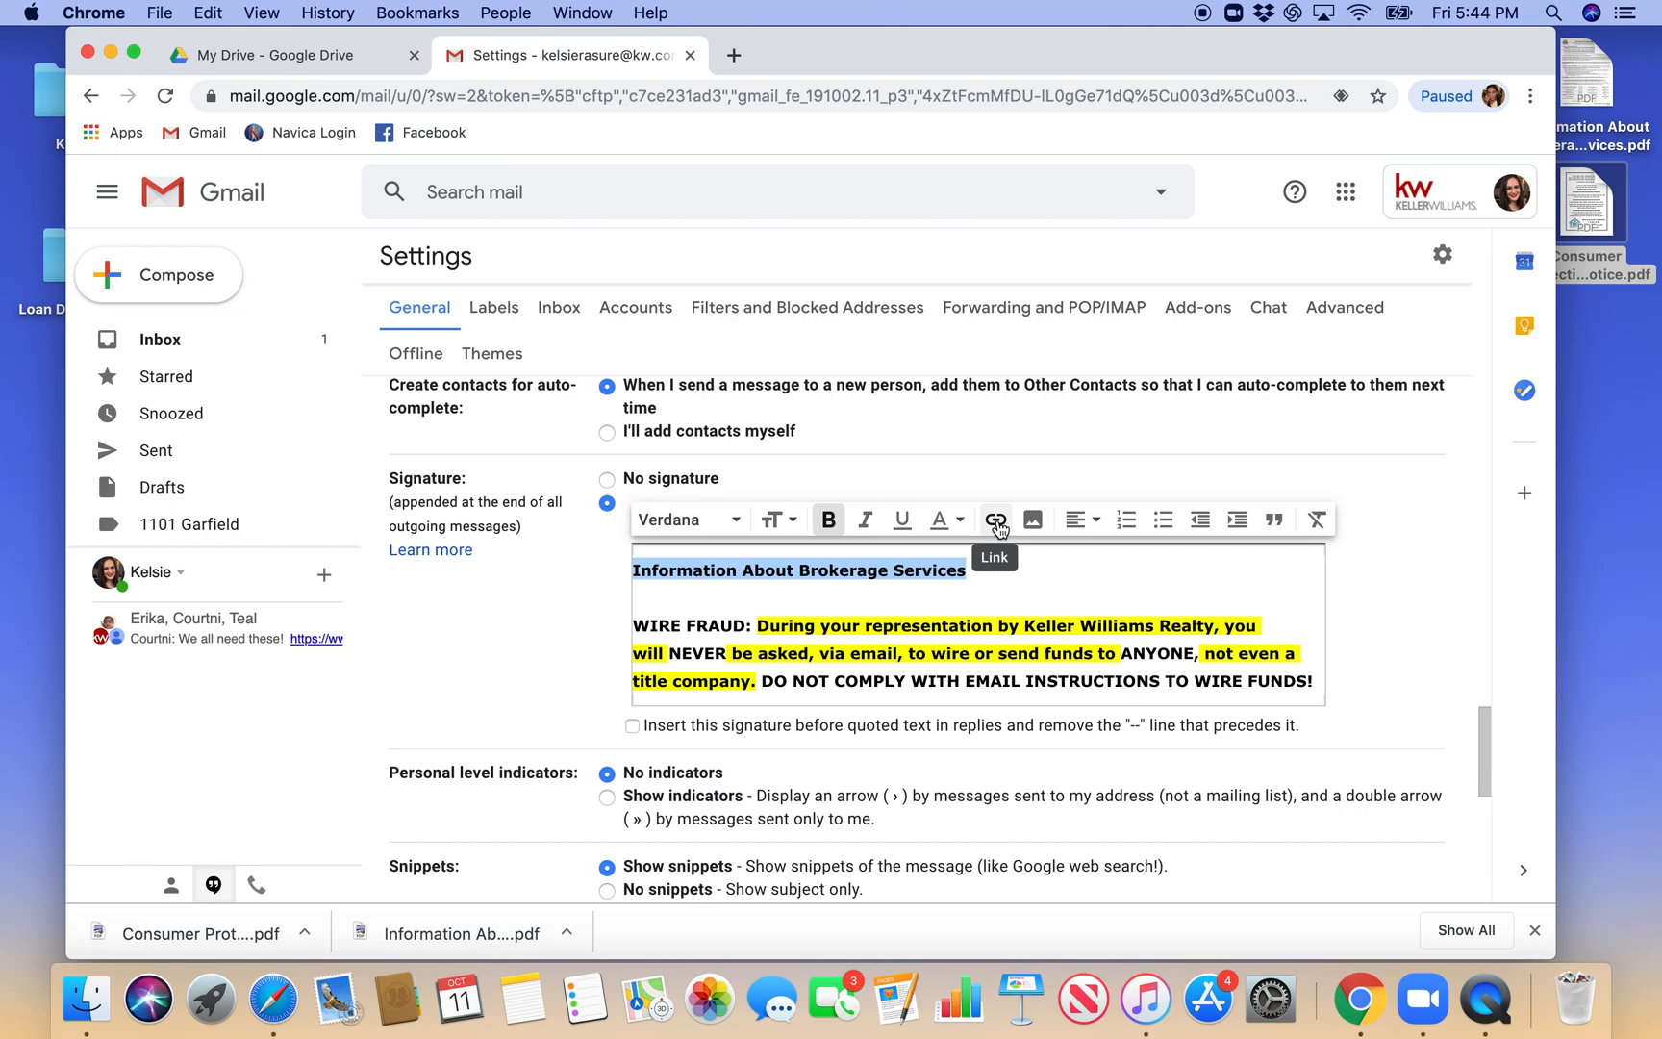
left_click(996, 523)
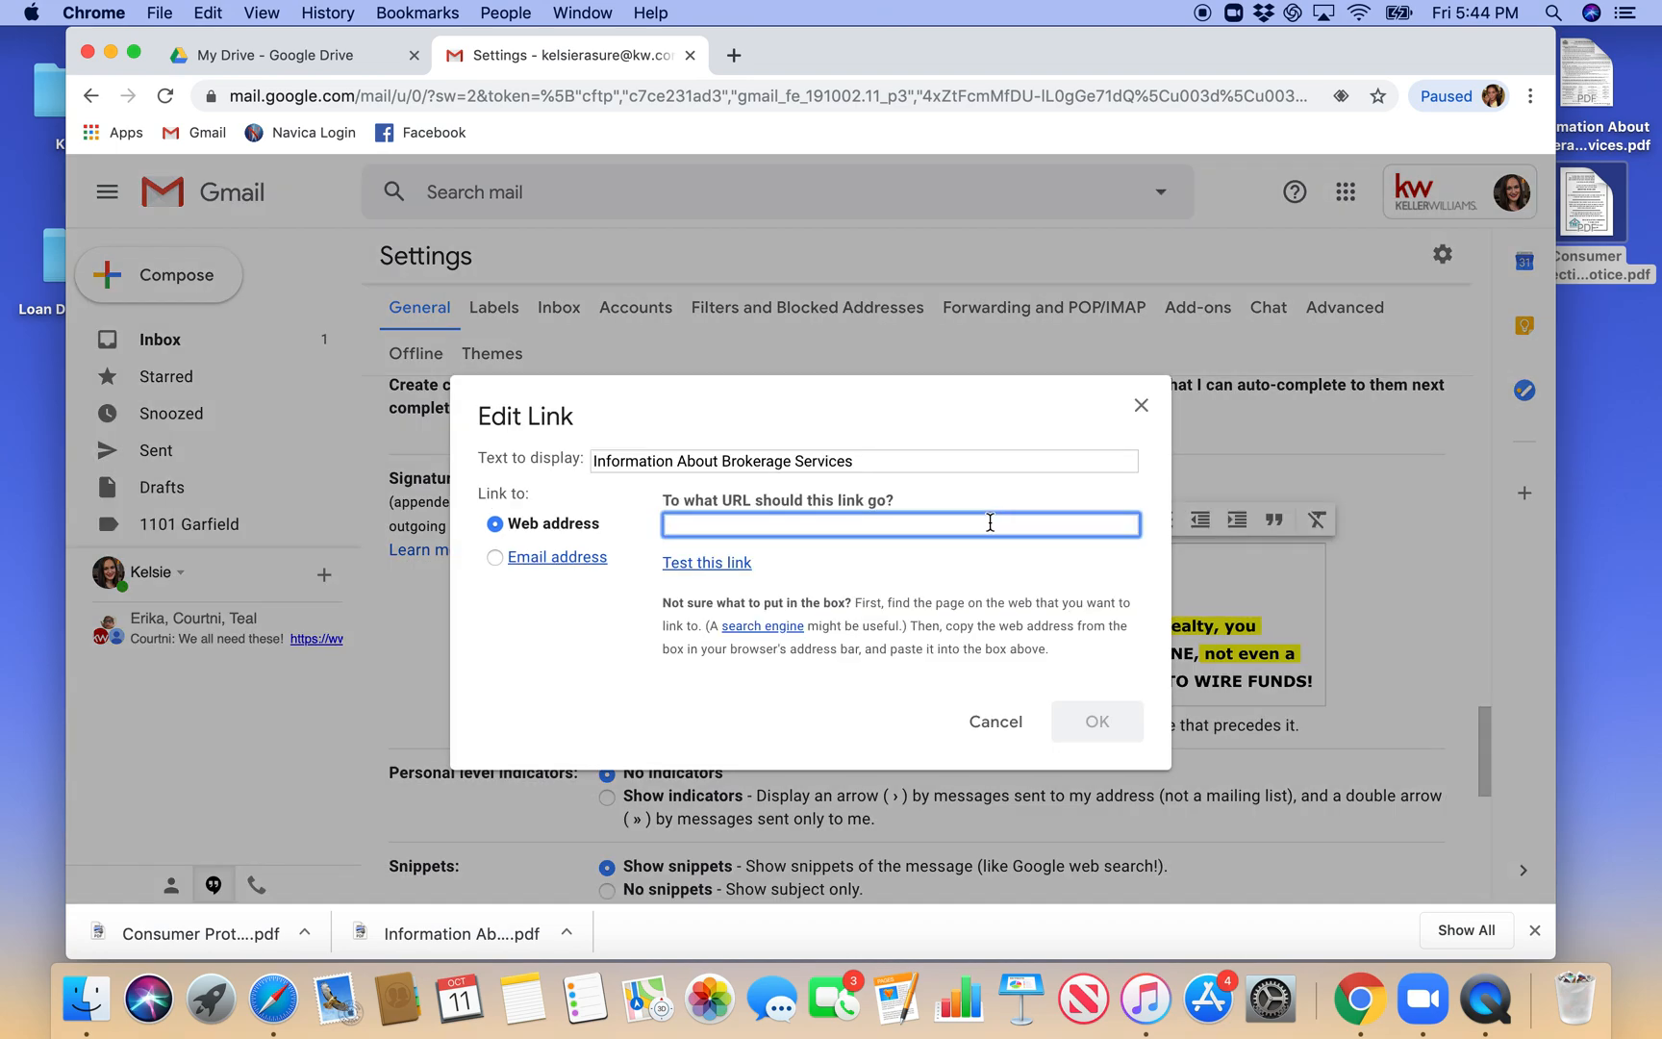
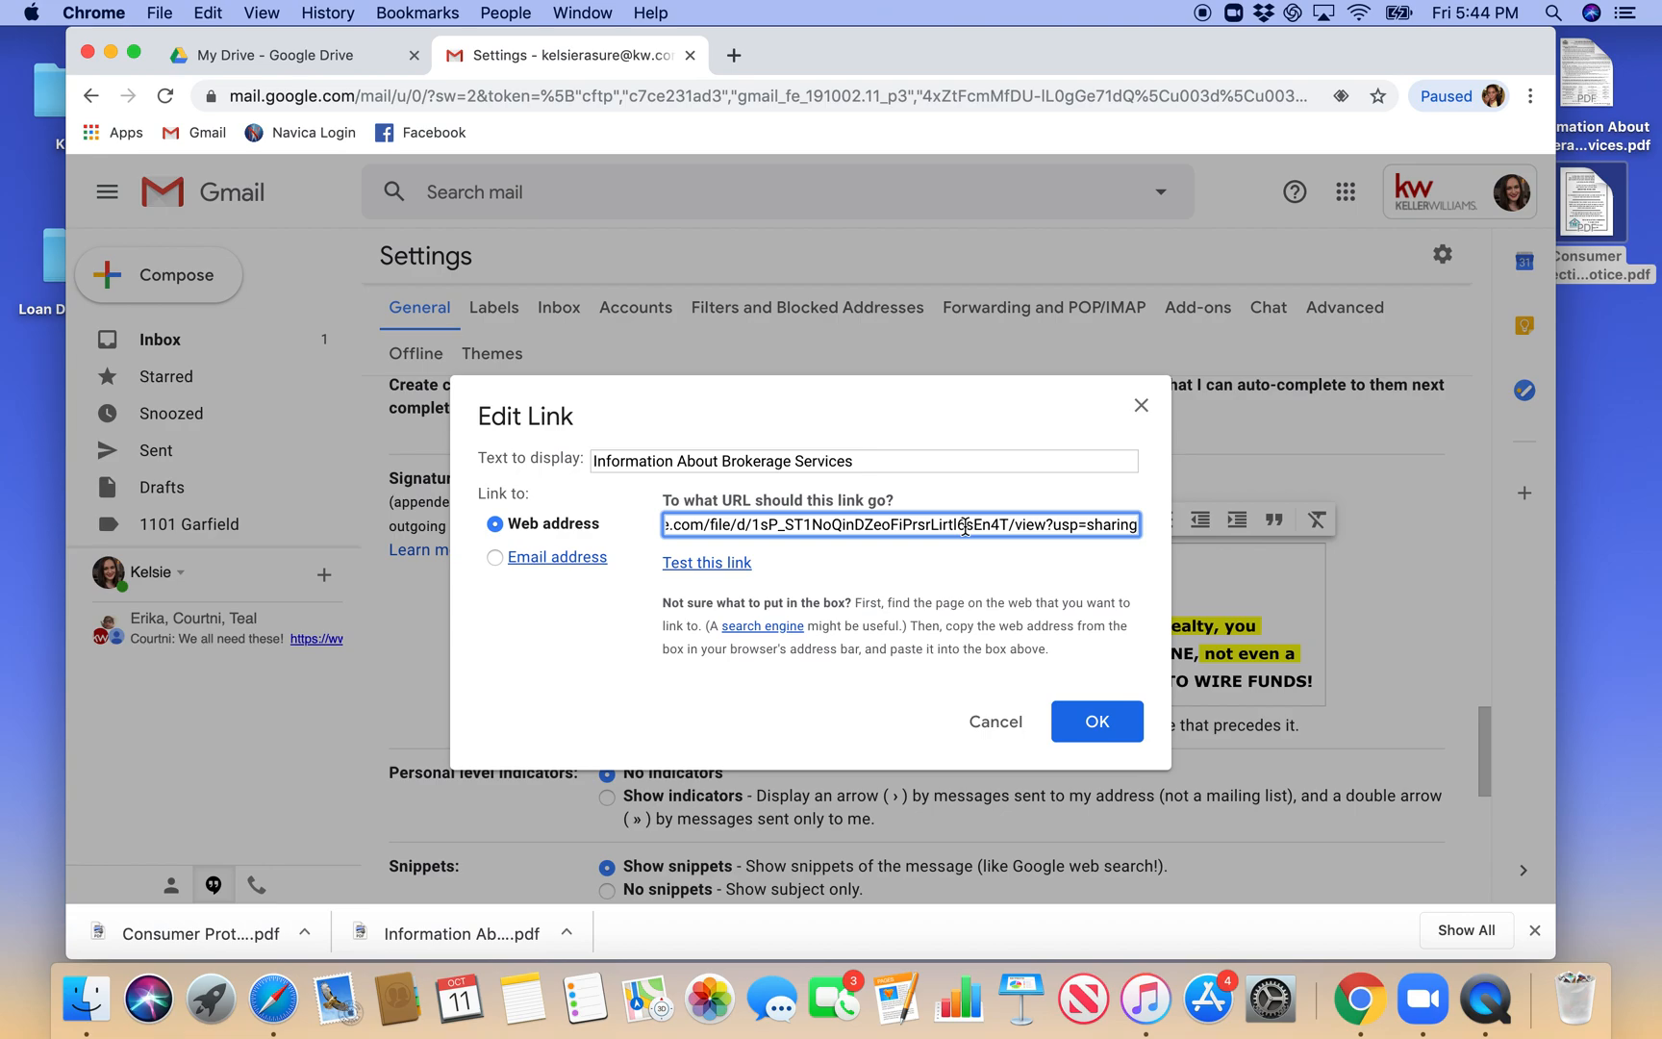
left_click(1073, 710)
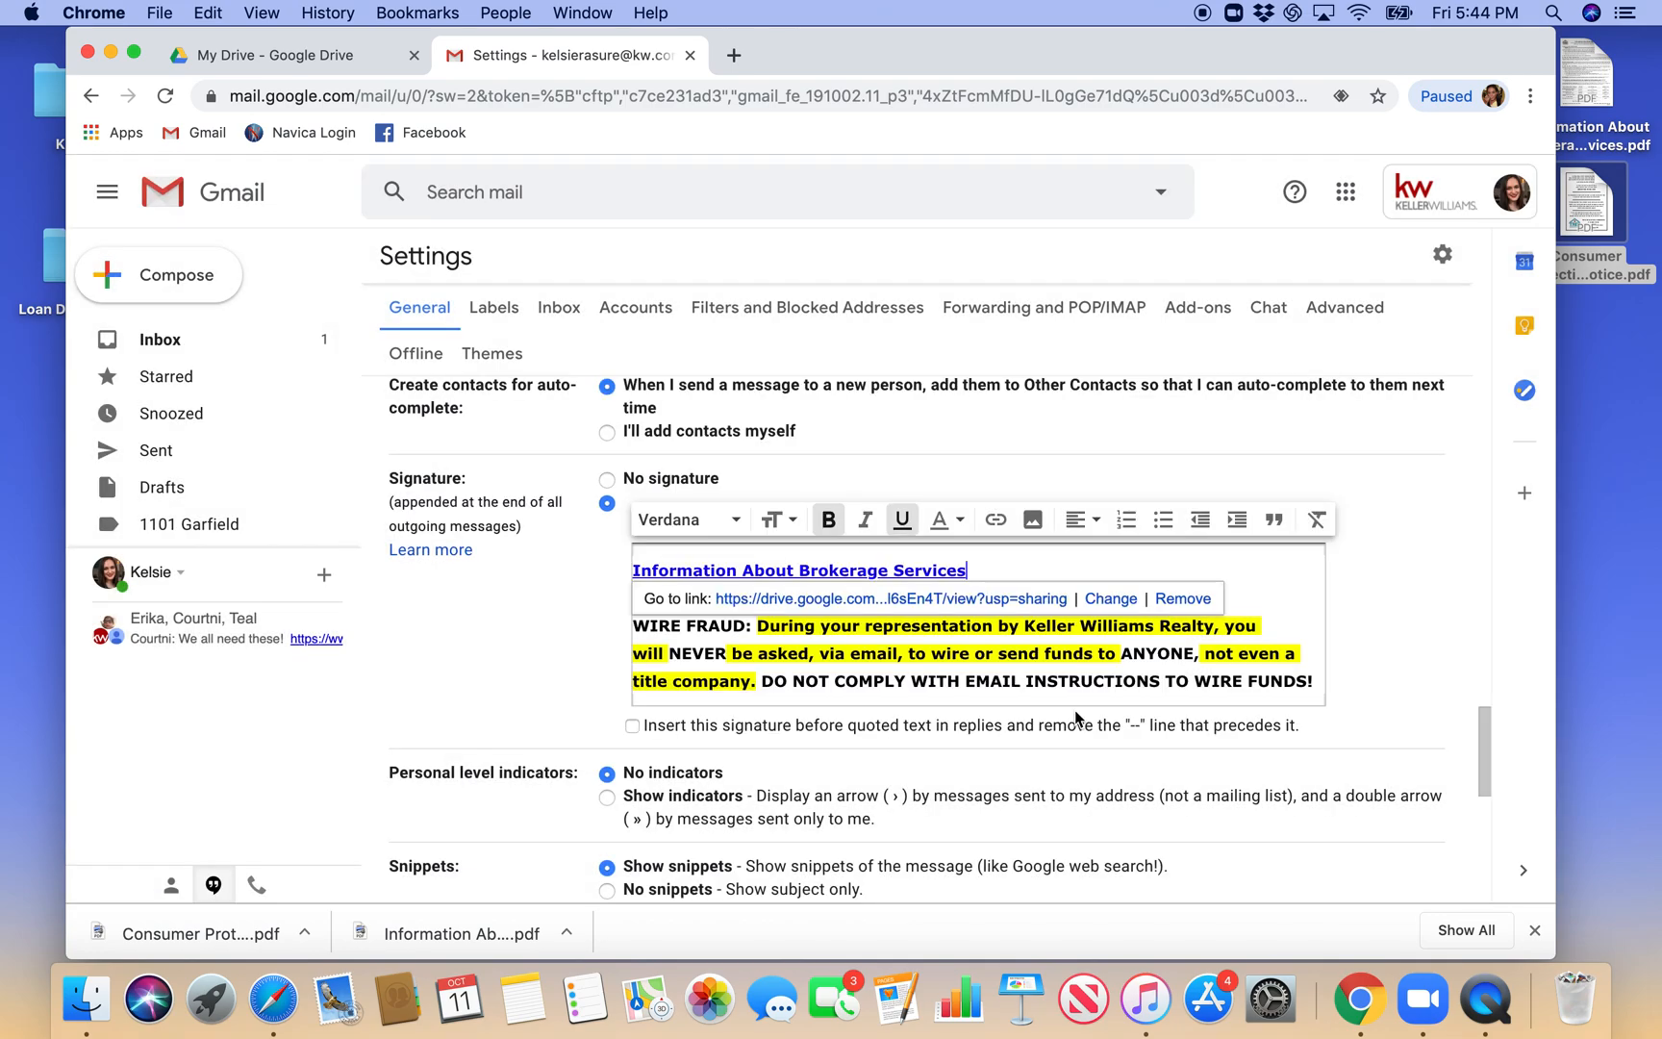
left_click(1023, 570)
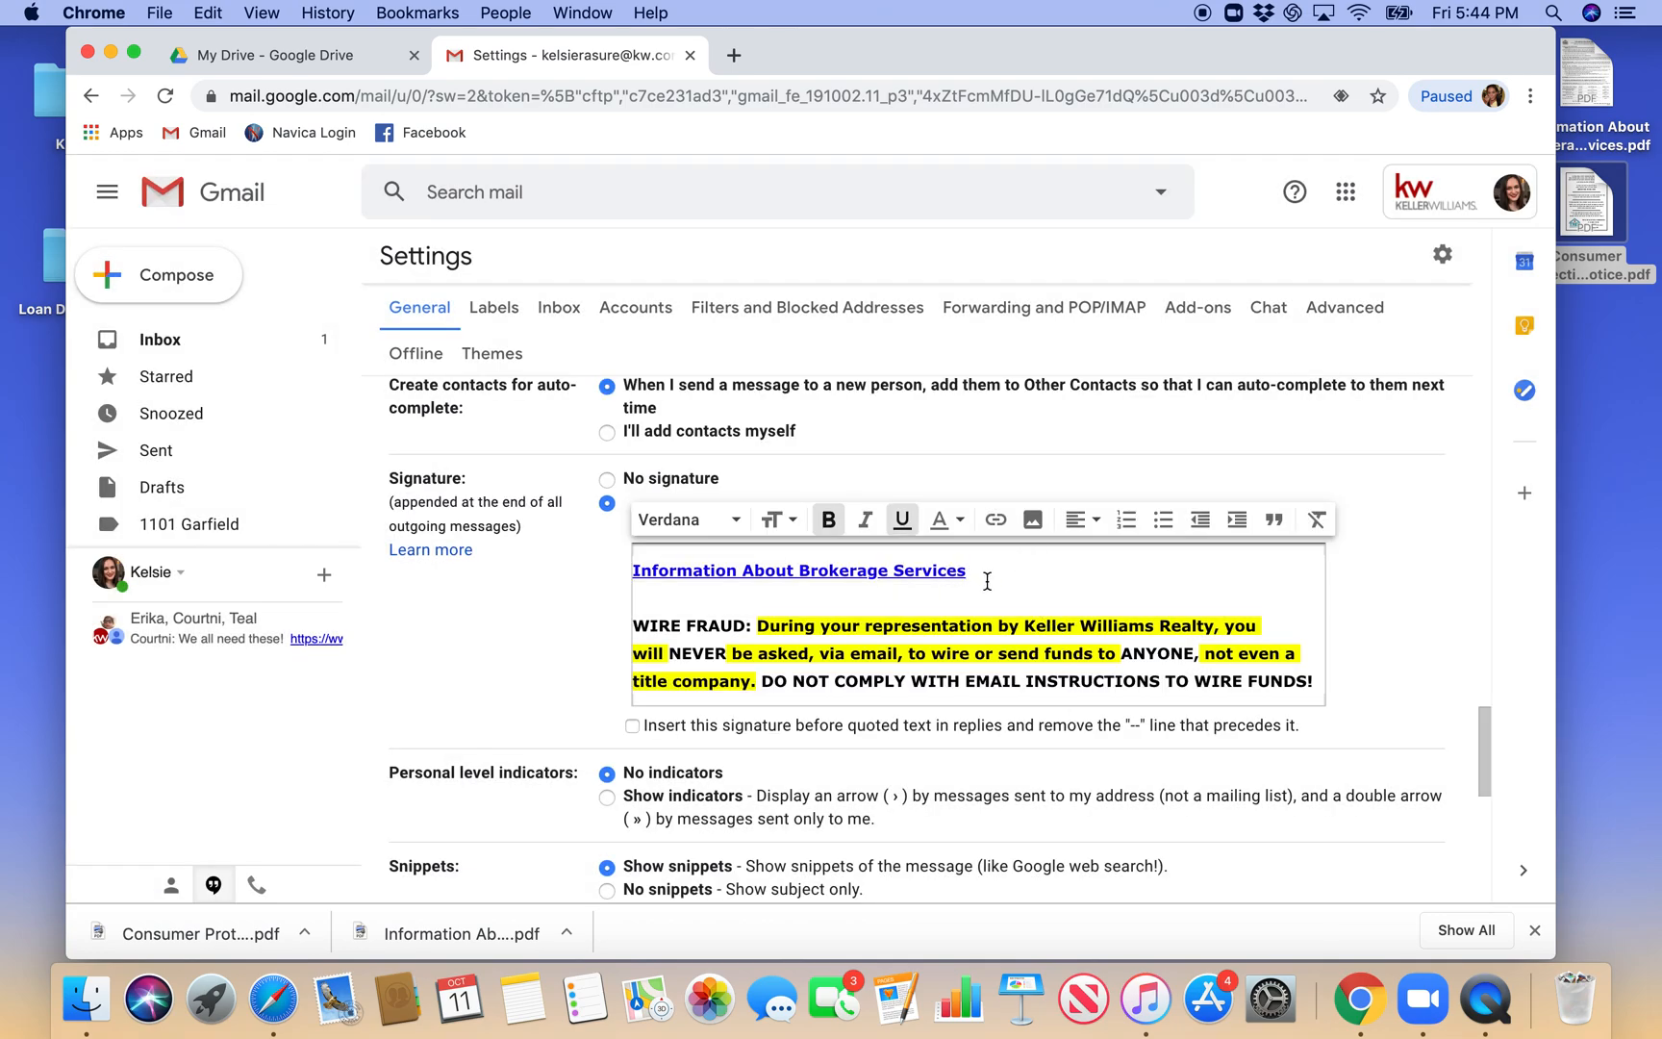
- Add the line "Consumer Protection Notice" between the Information About Brokerage Services link and the WIRE FRAUD notice
left_click(892, 598)
type("Consum")
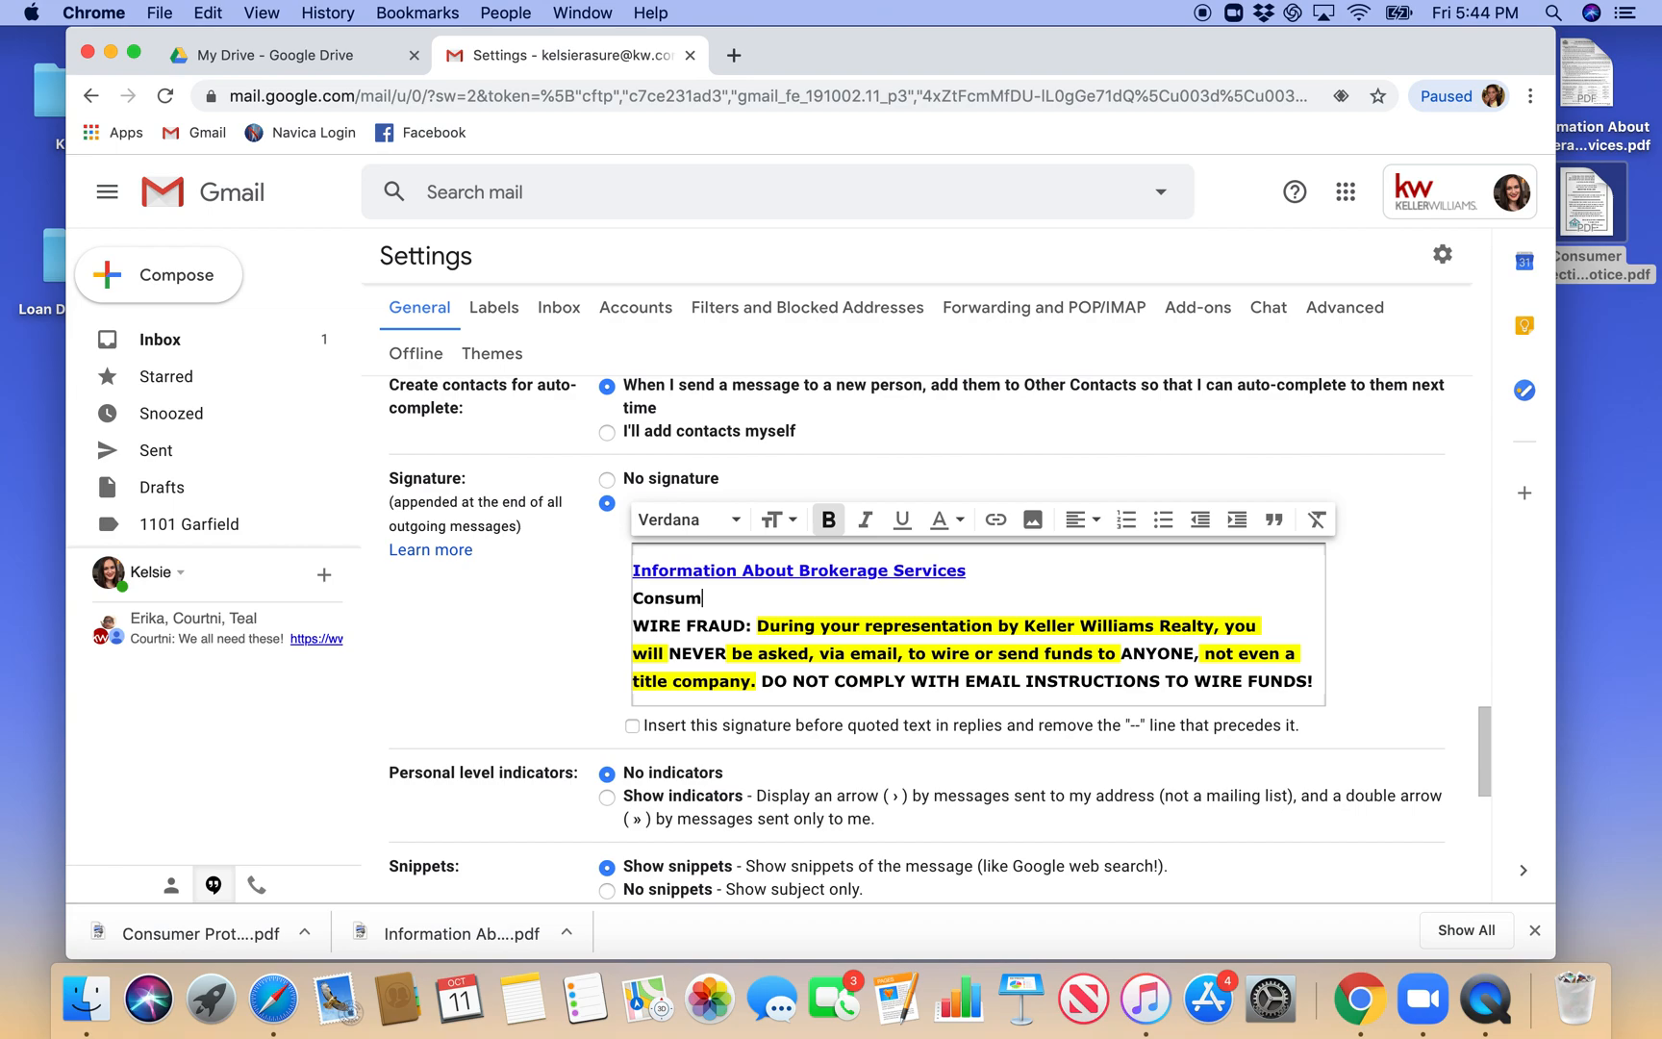
type("er Protection Notice")
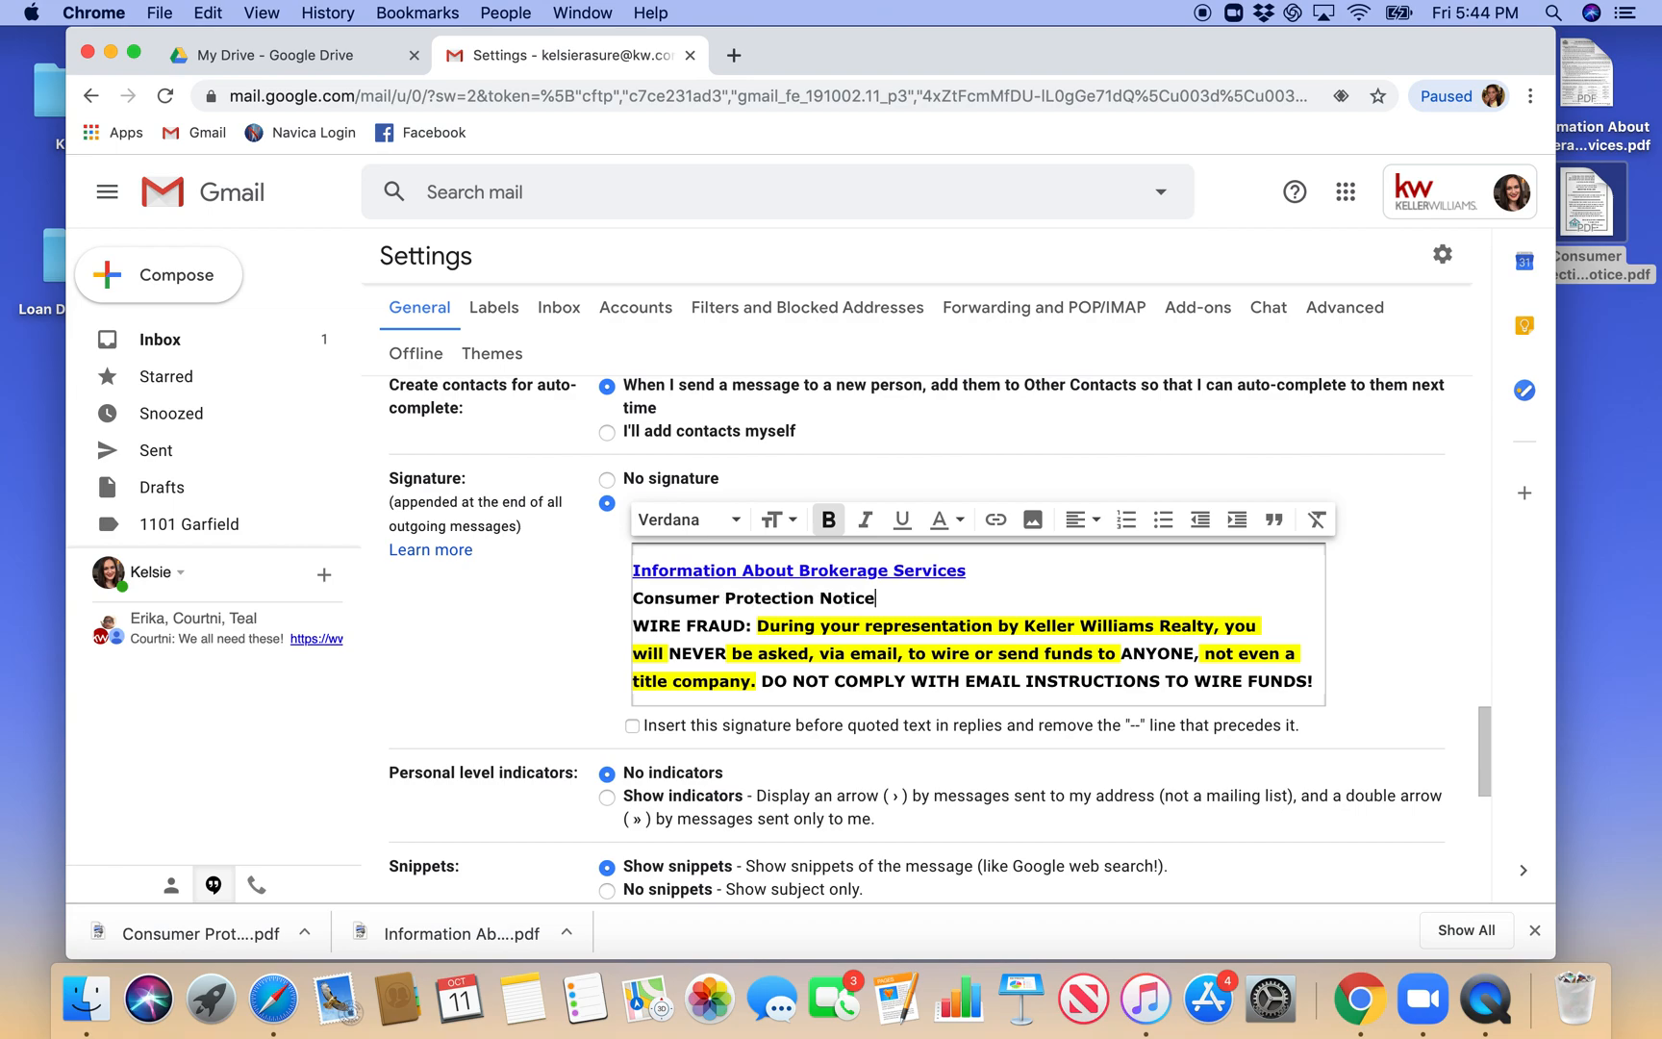
mouse_move(877, 598)
left_mouse_down()
mouse_move(755, 623)
mouse_move(636, 598)
left_mouse_up()
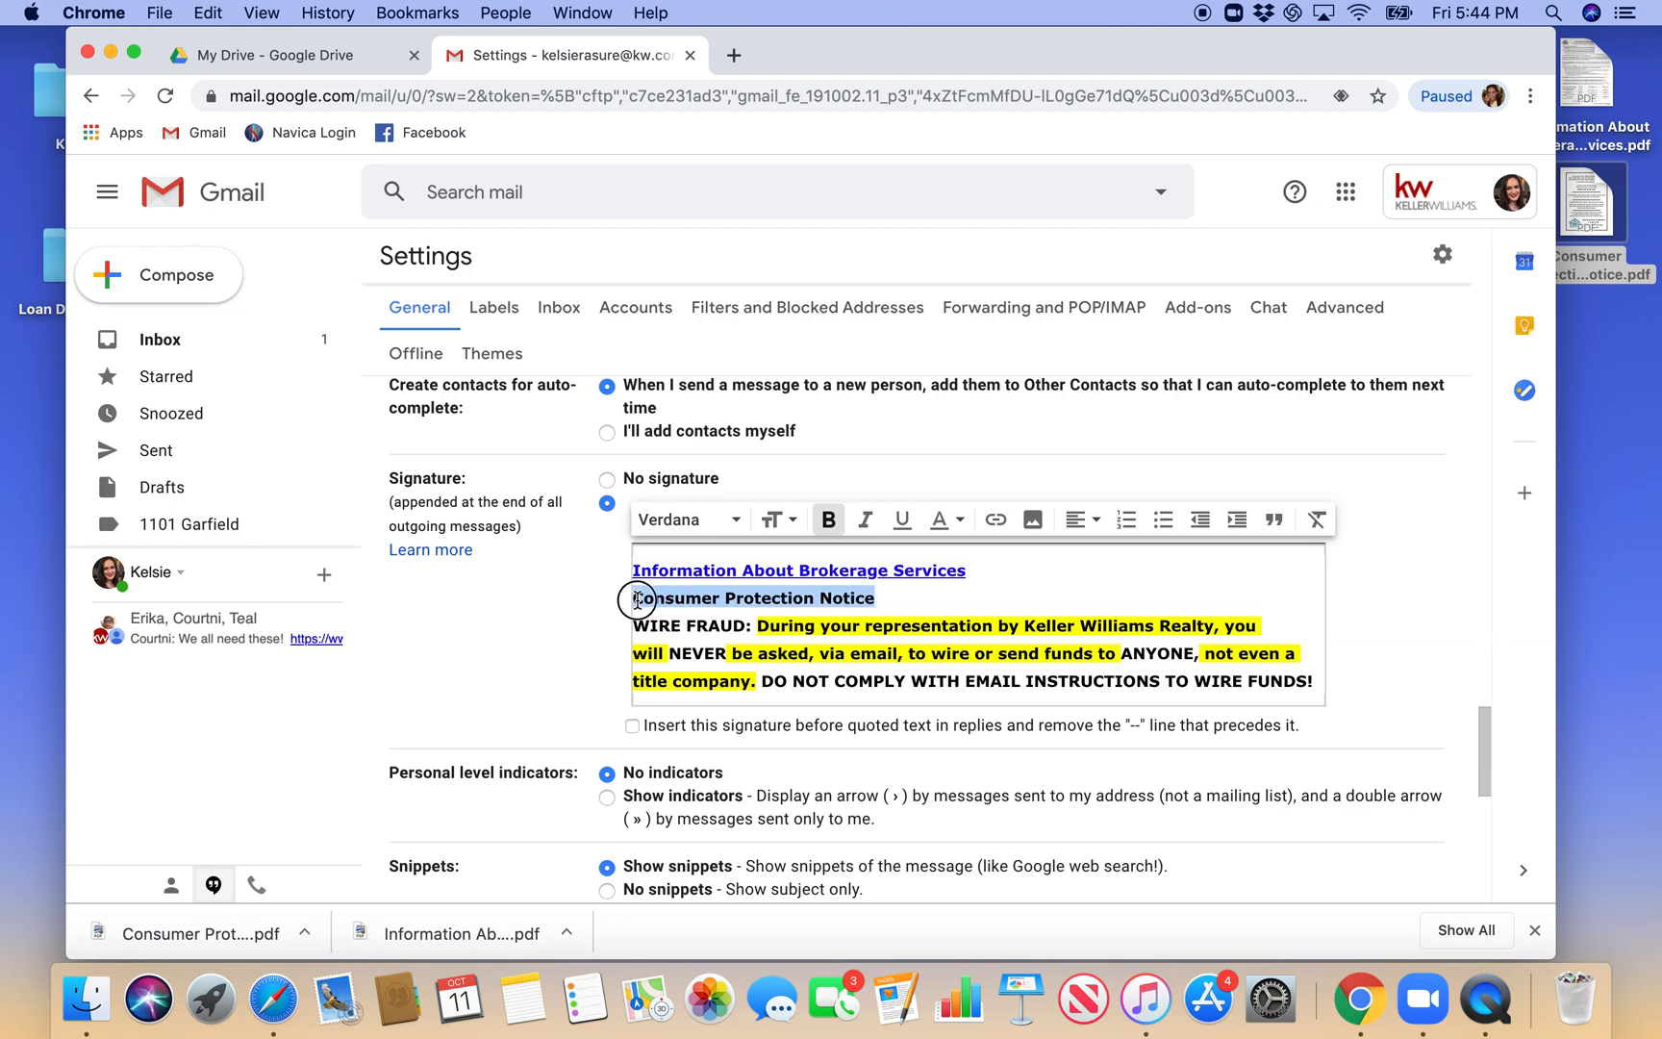
left_click(994, 520)
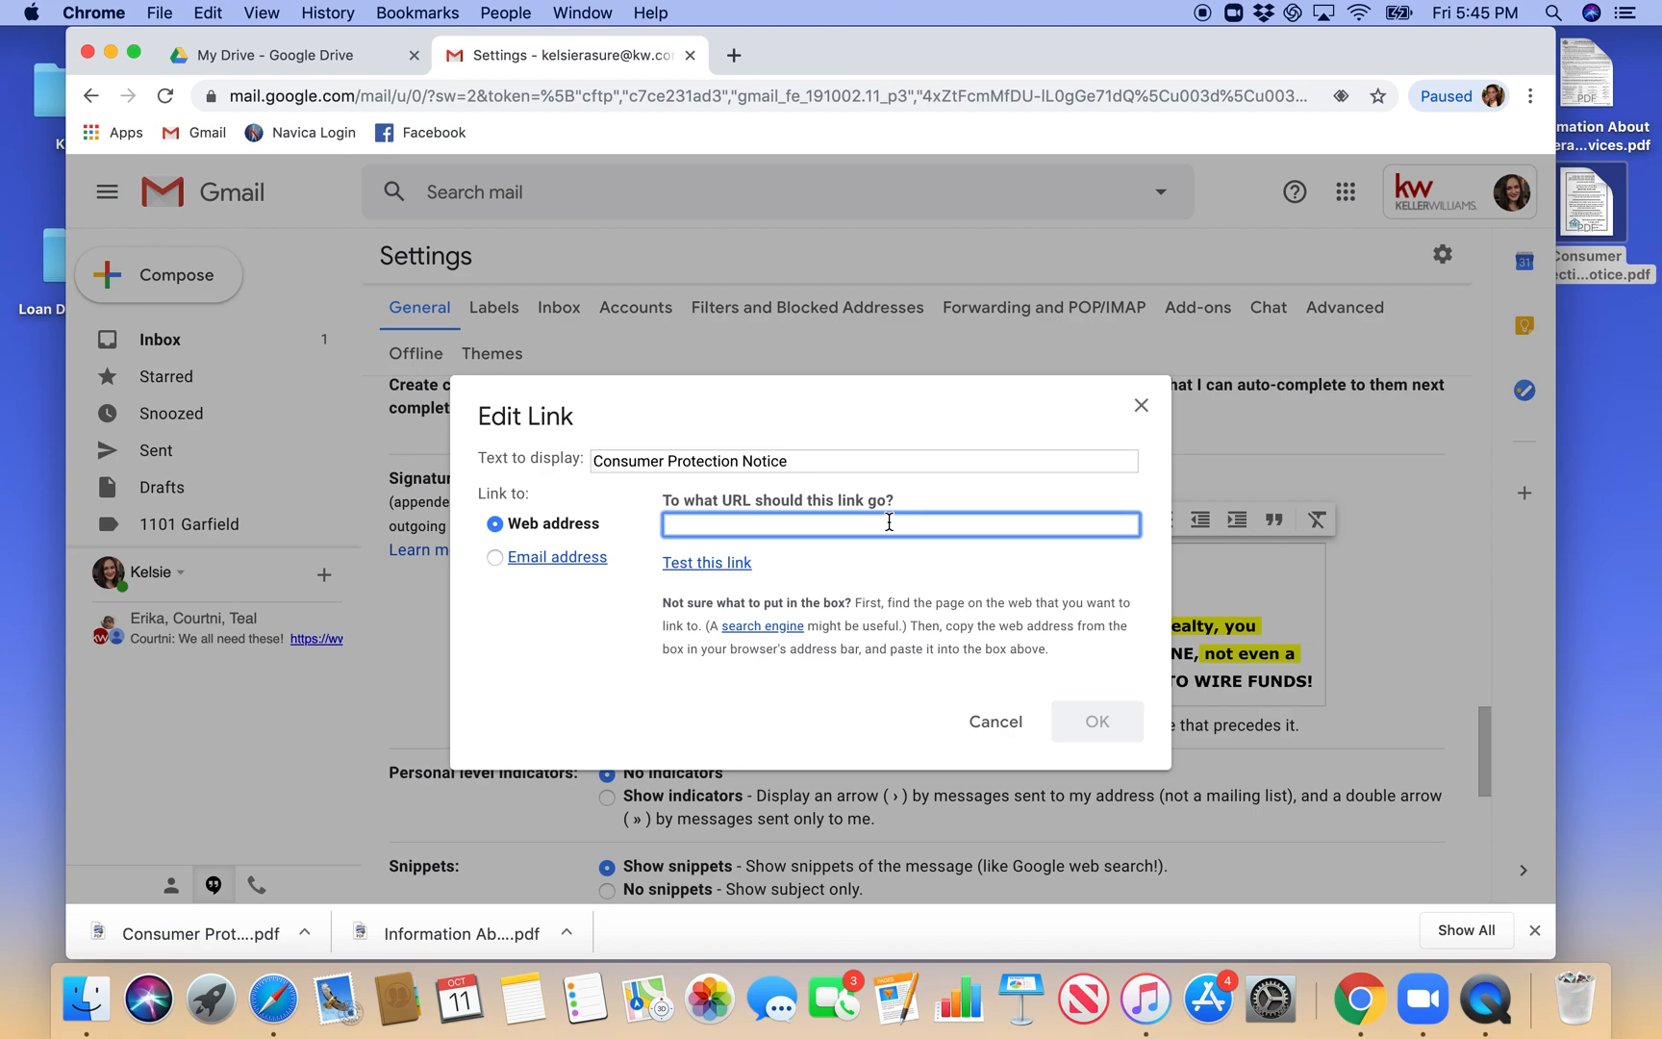
left_click(998, 736)
- Save the changes to the mail settings with the edited signature
scroll(997, 736, "down", 3)
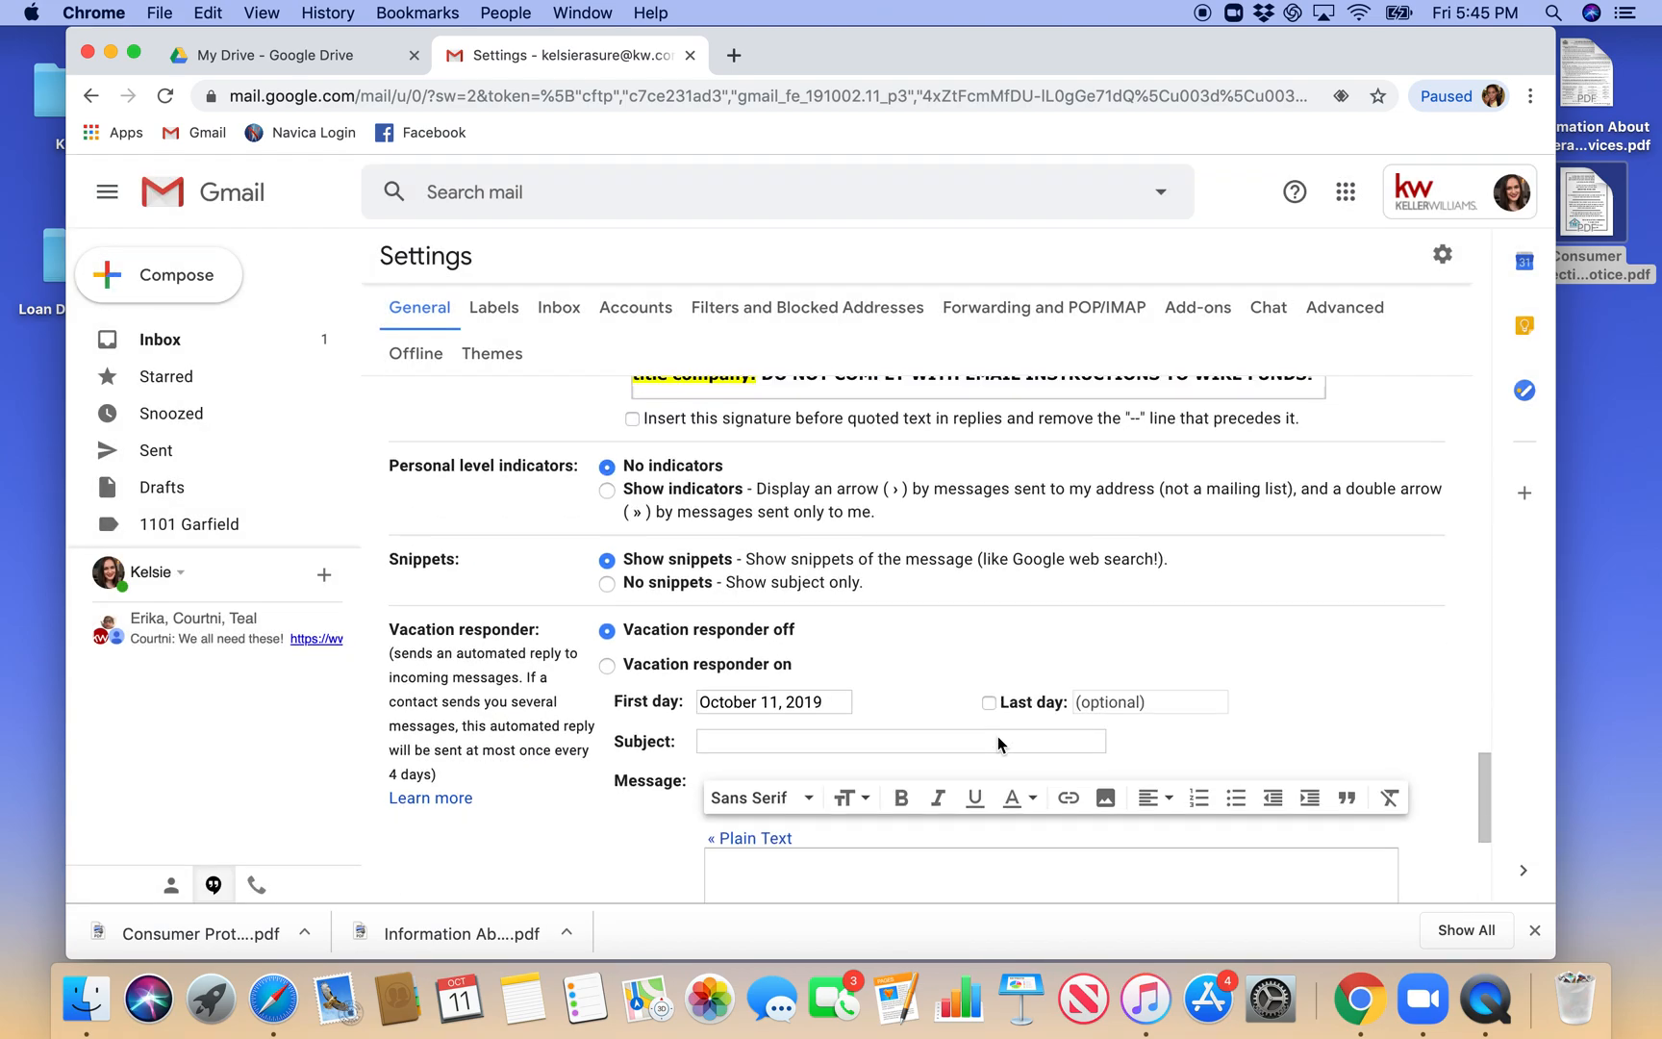
scroll(997, 736, "down", 3)
left_click(900, 780)
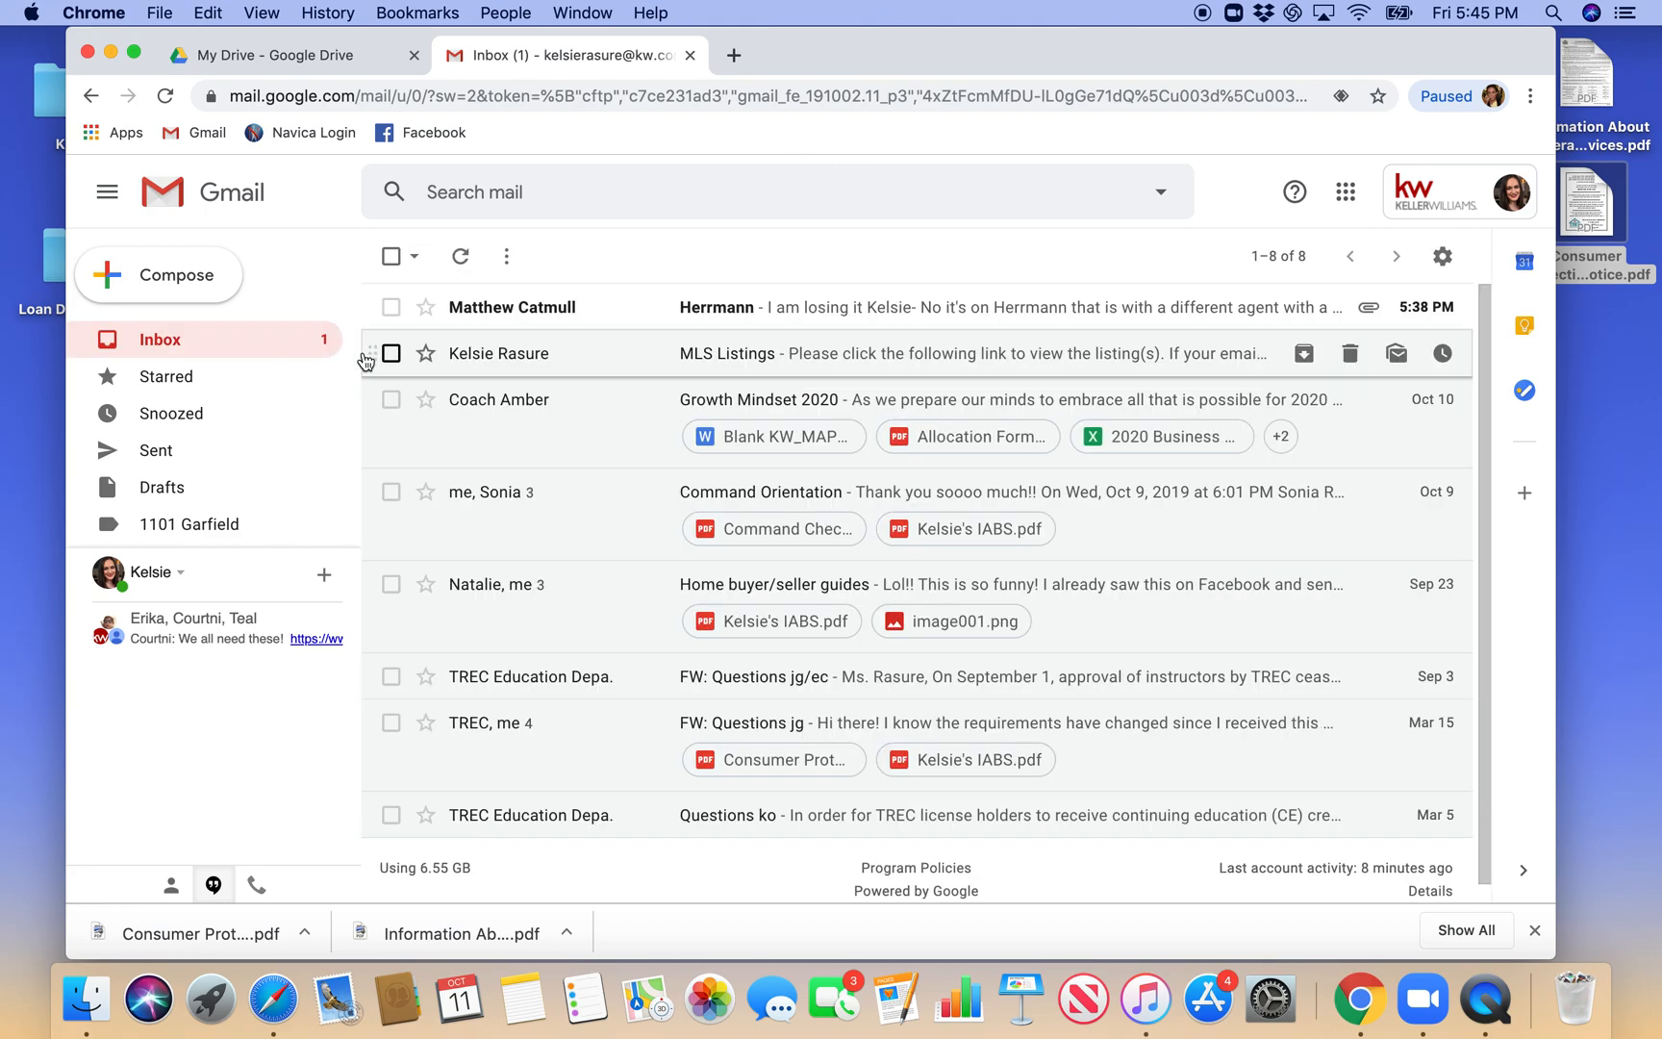
- Switch to Google Drive from the Google apps and open Consumer Protection Notice.pdf in preview
left_click(1338, 198)
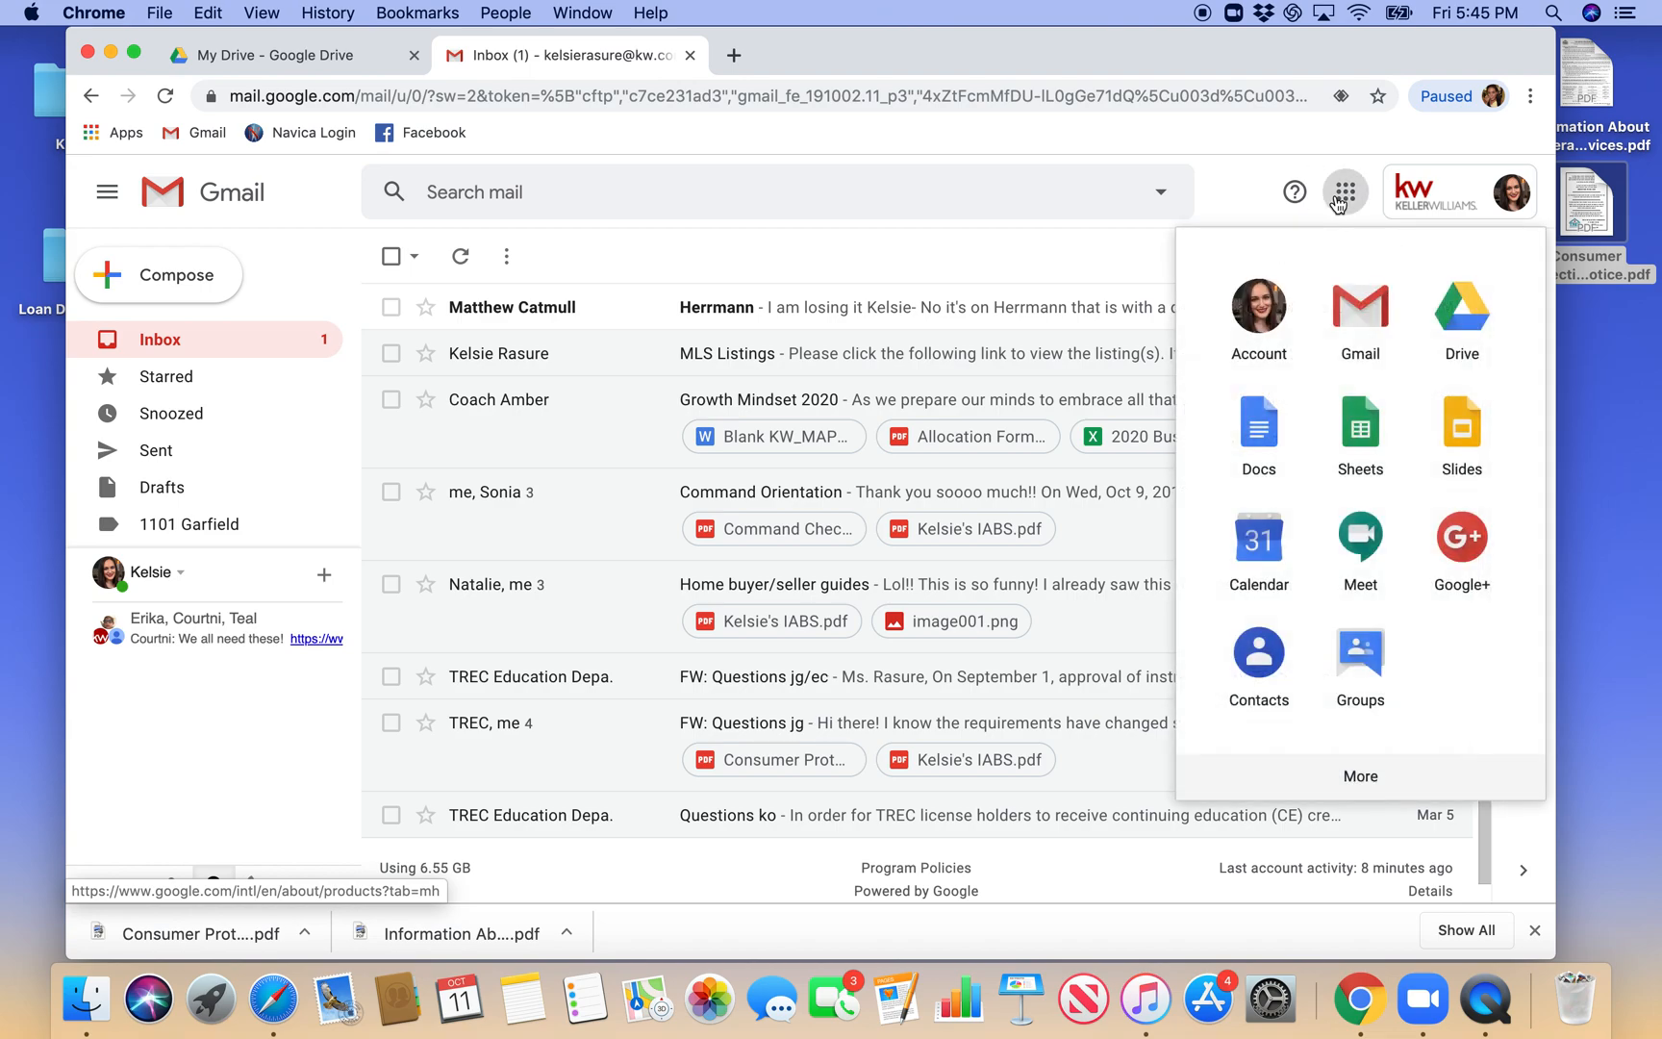
left_click(1453, 309)
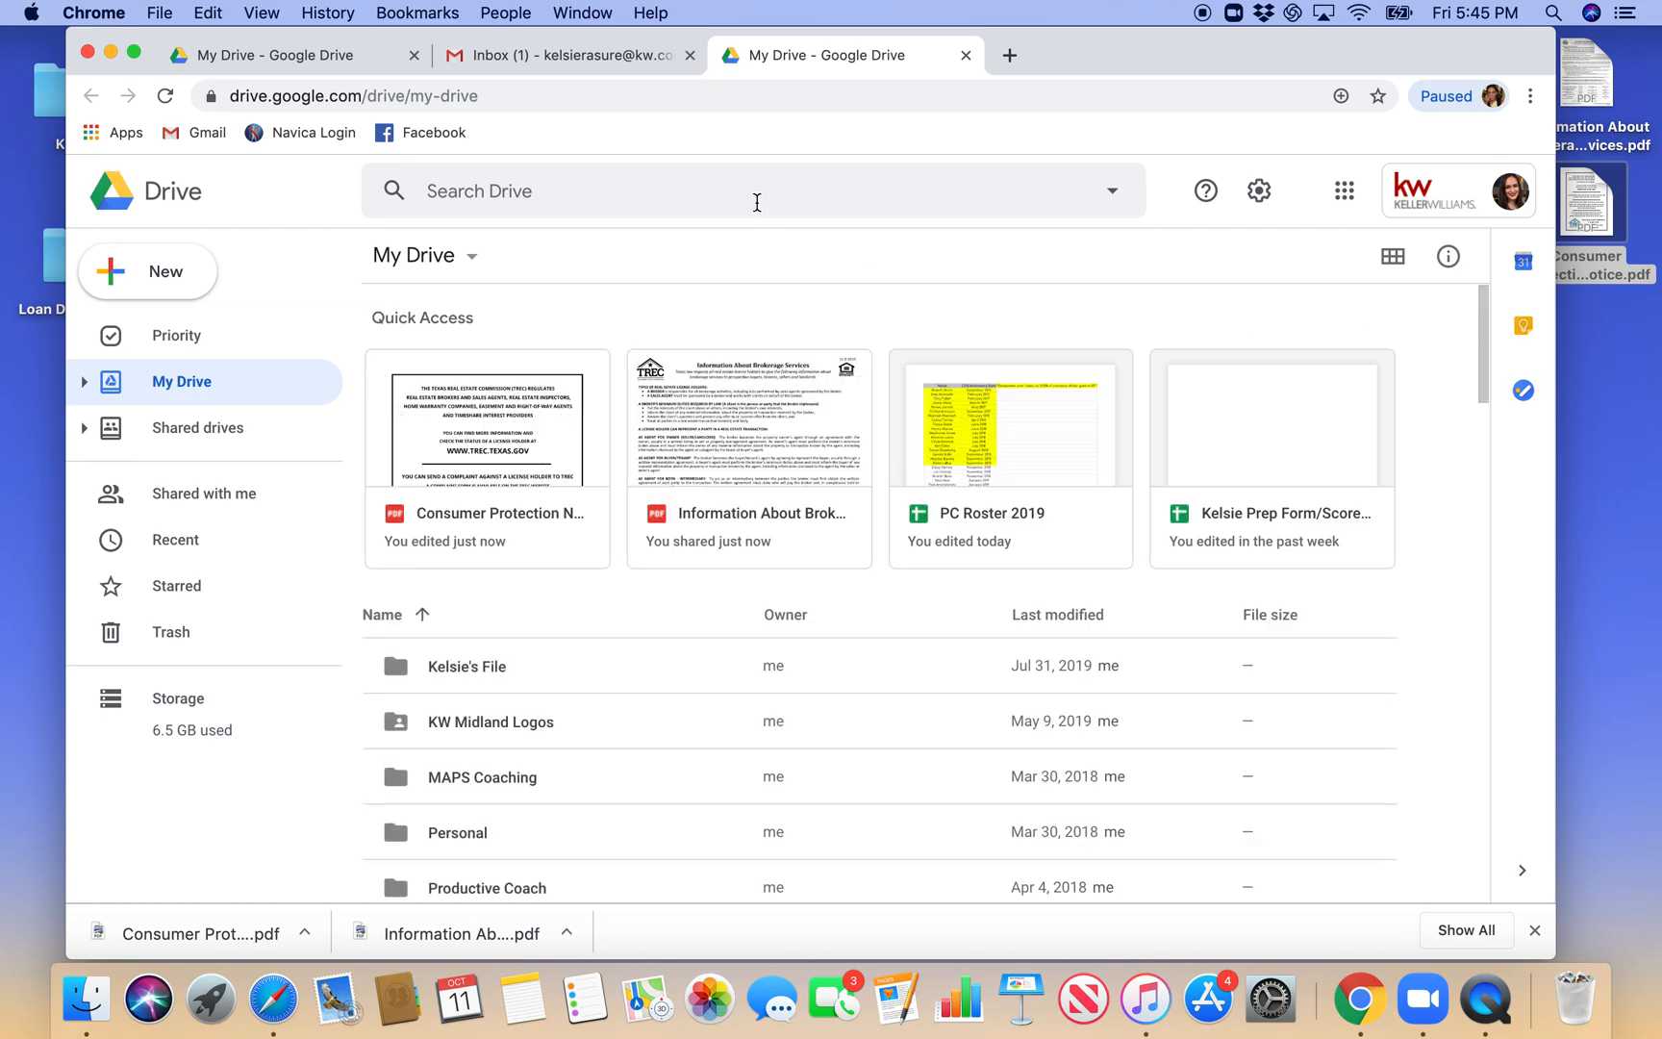
left_click(516, 421)
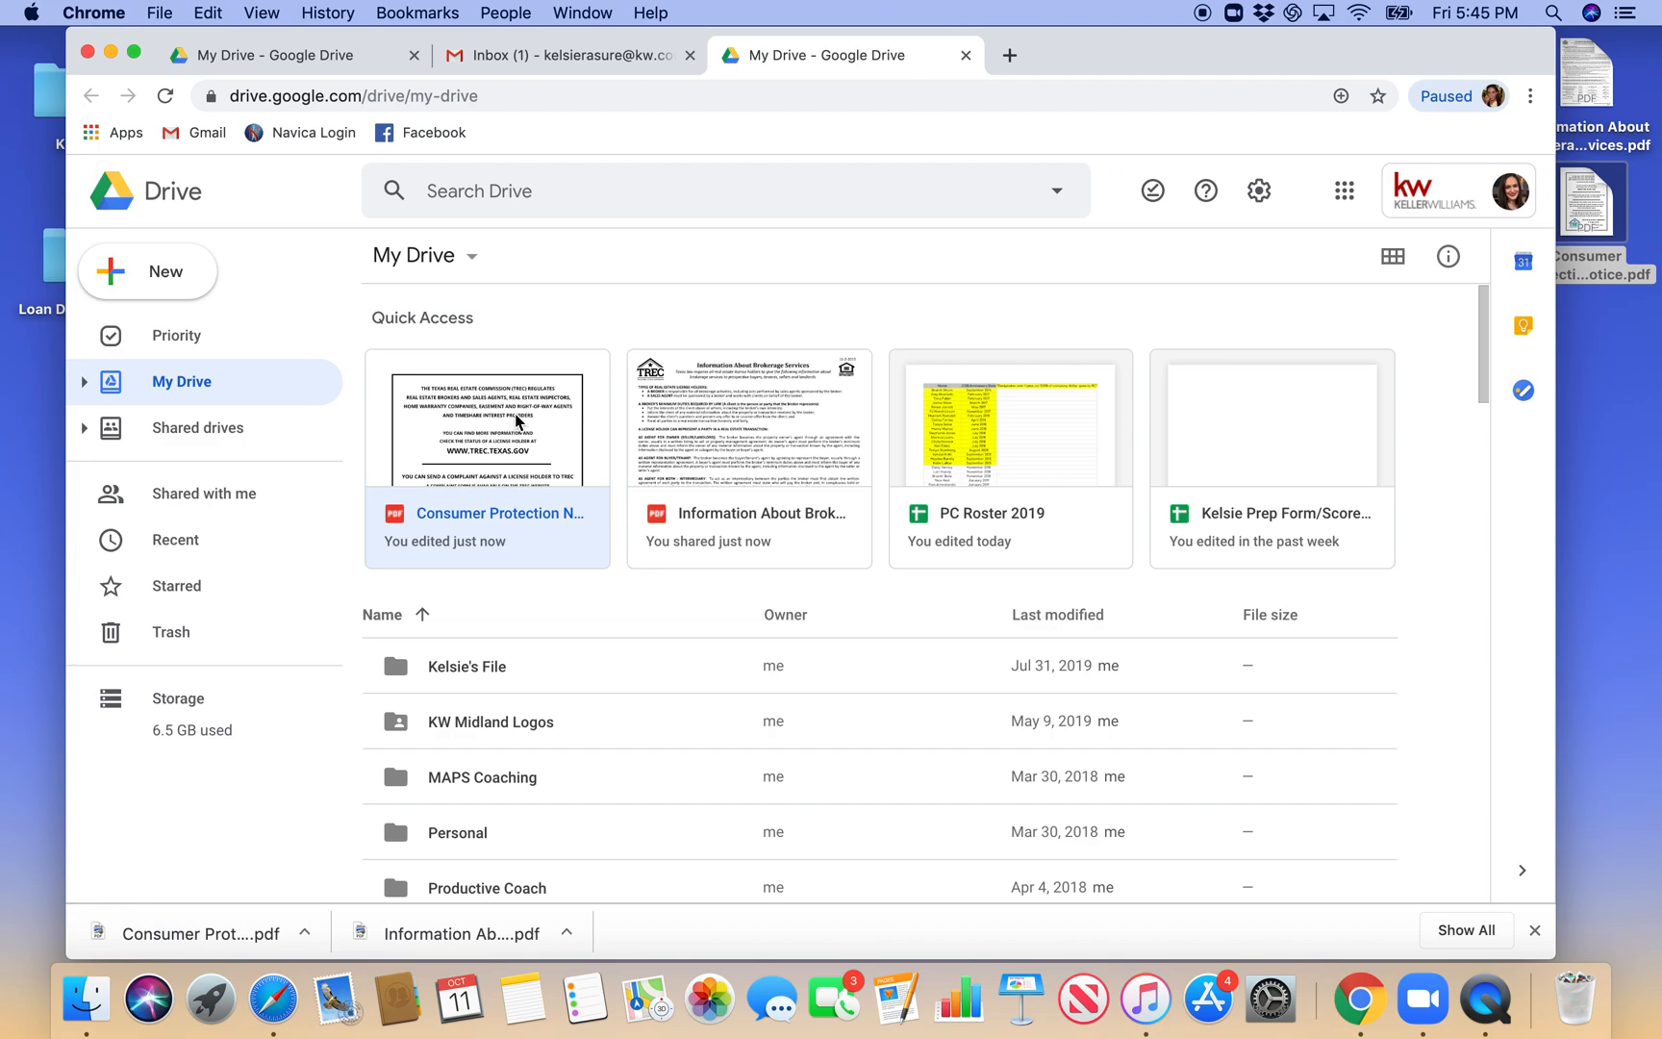
double_click(516, 420)
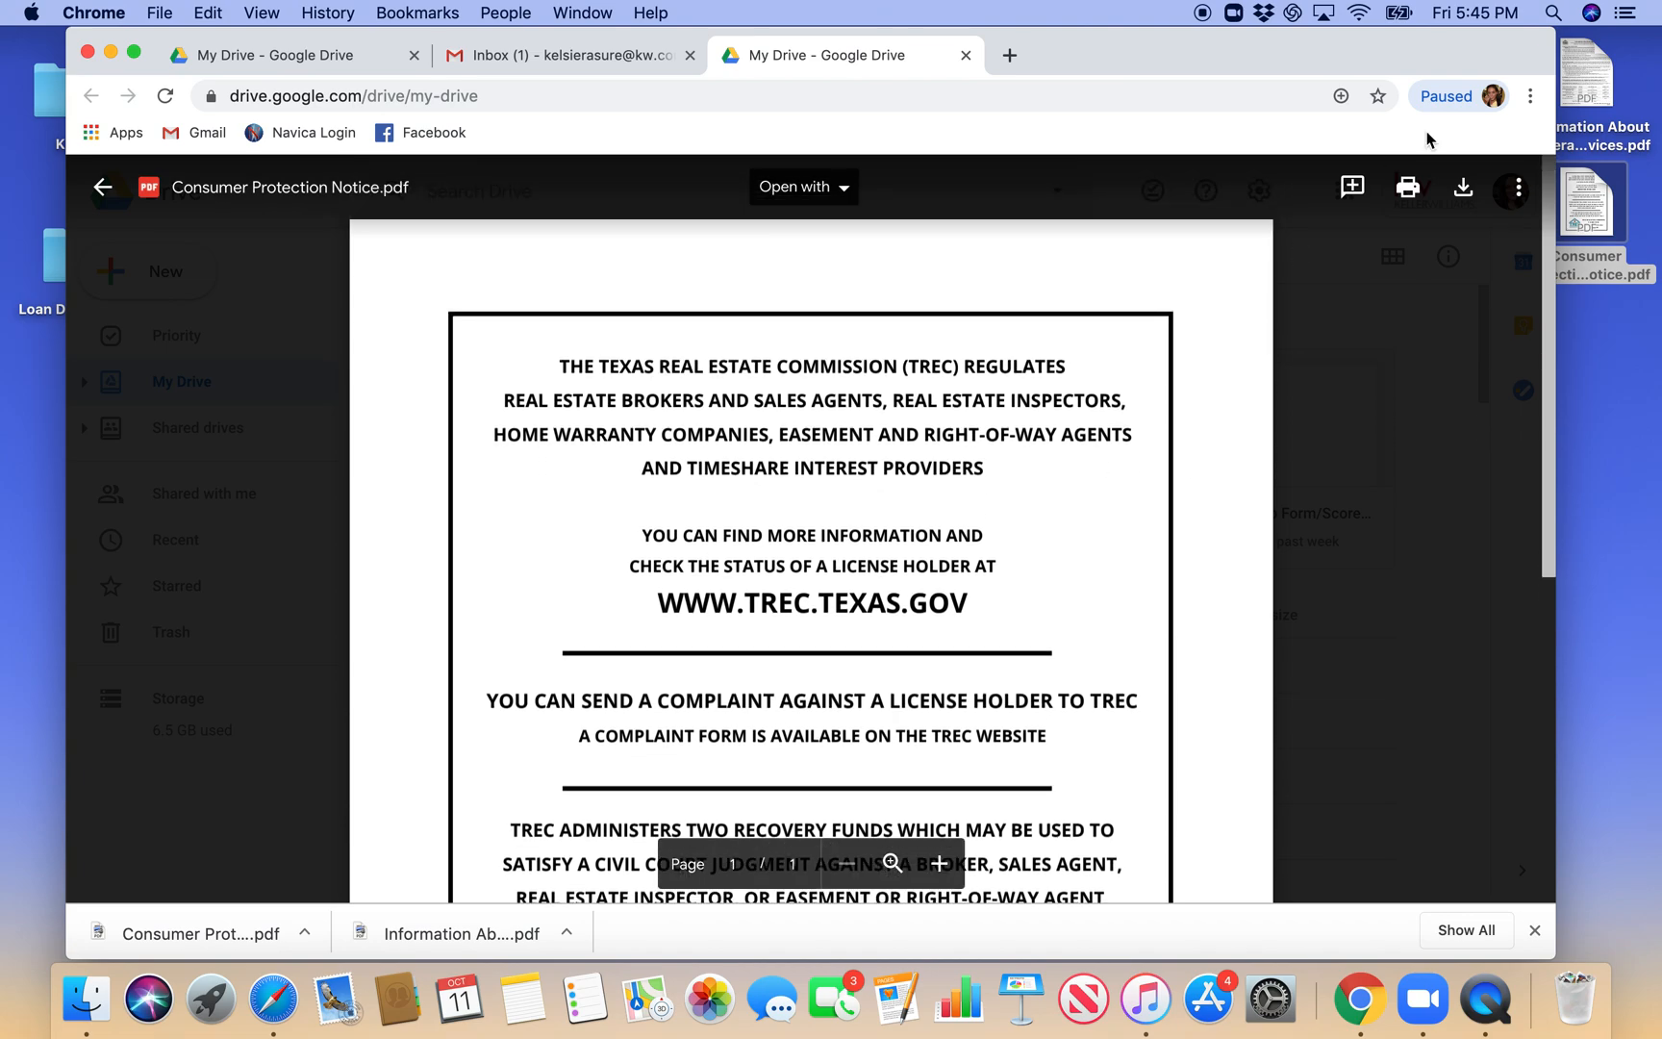
- Check the link sharing options of Consumer Protection Notice.pdf and save them as "On - Public on the web" with view access
left_click(1513, 193)
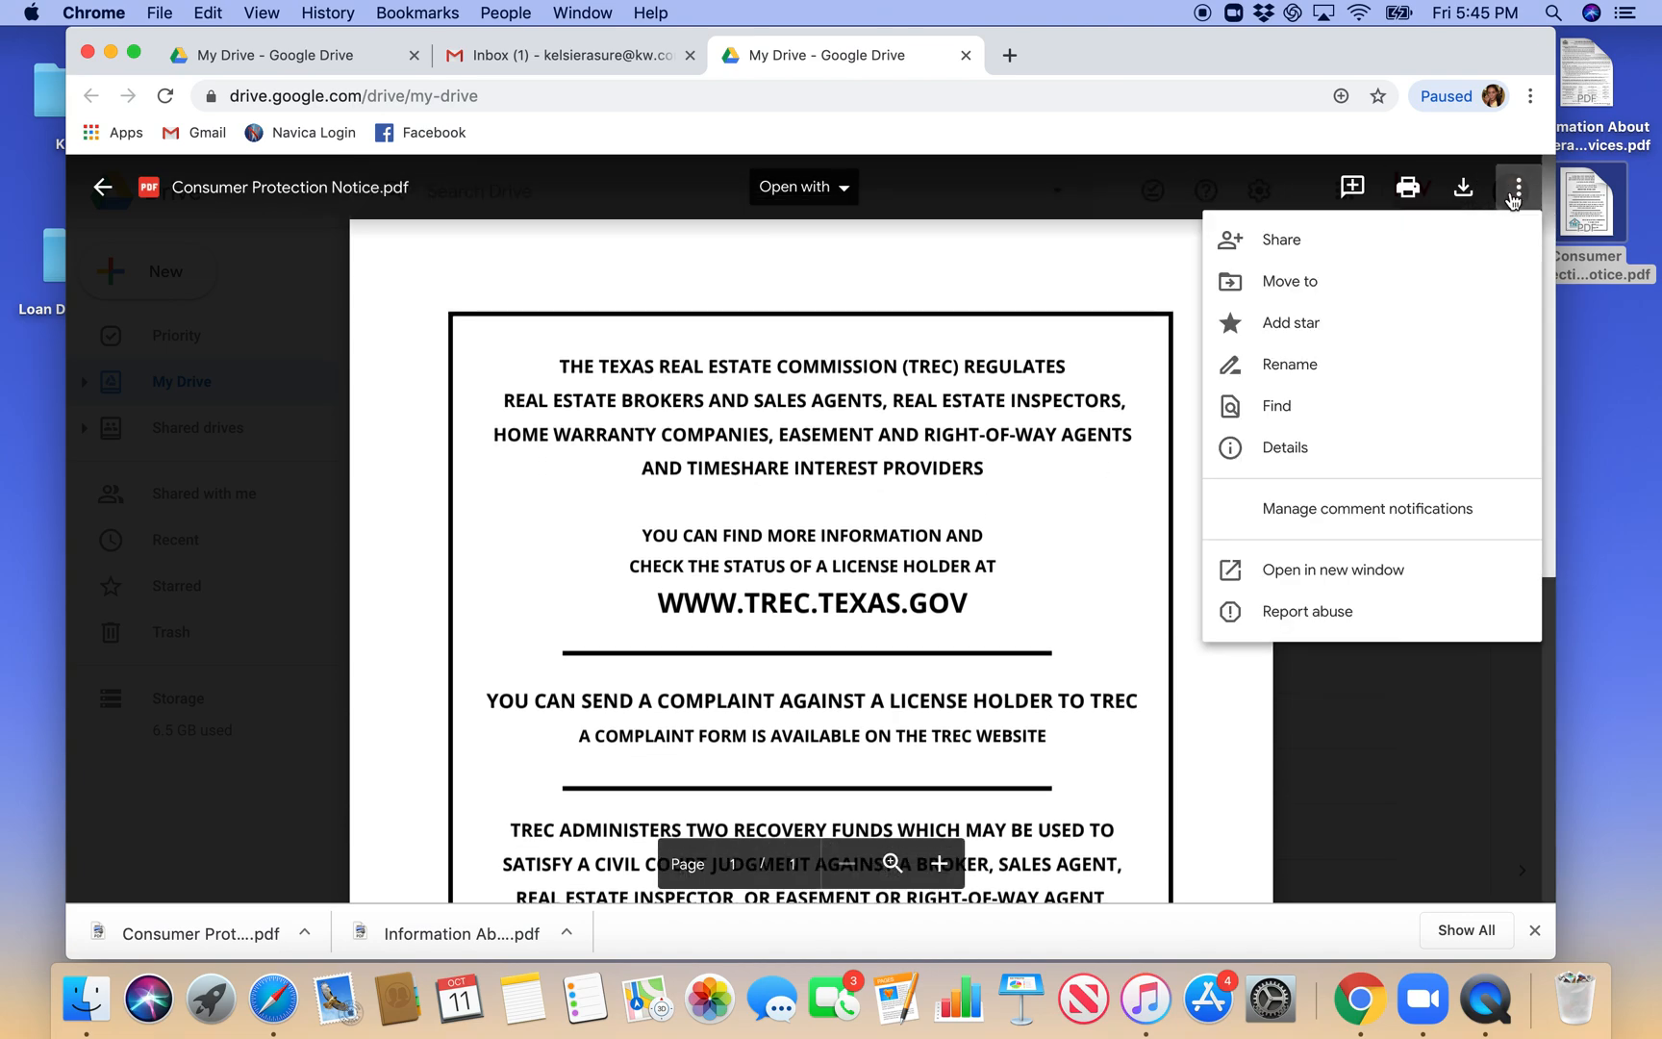
left_click(1305, 256)
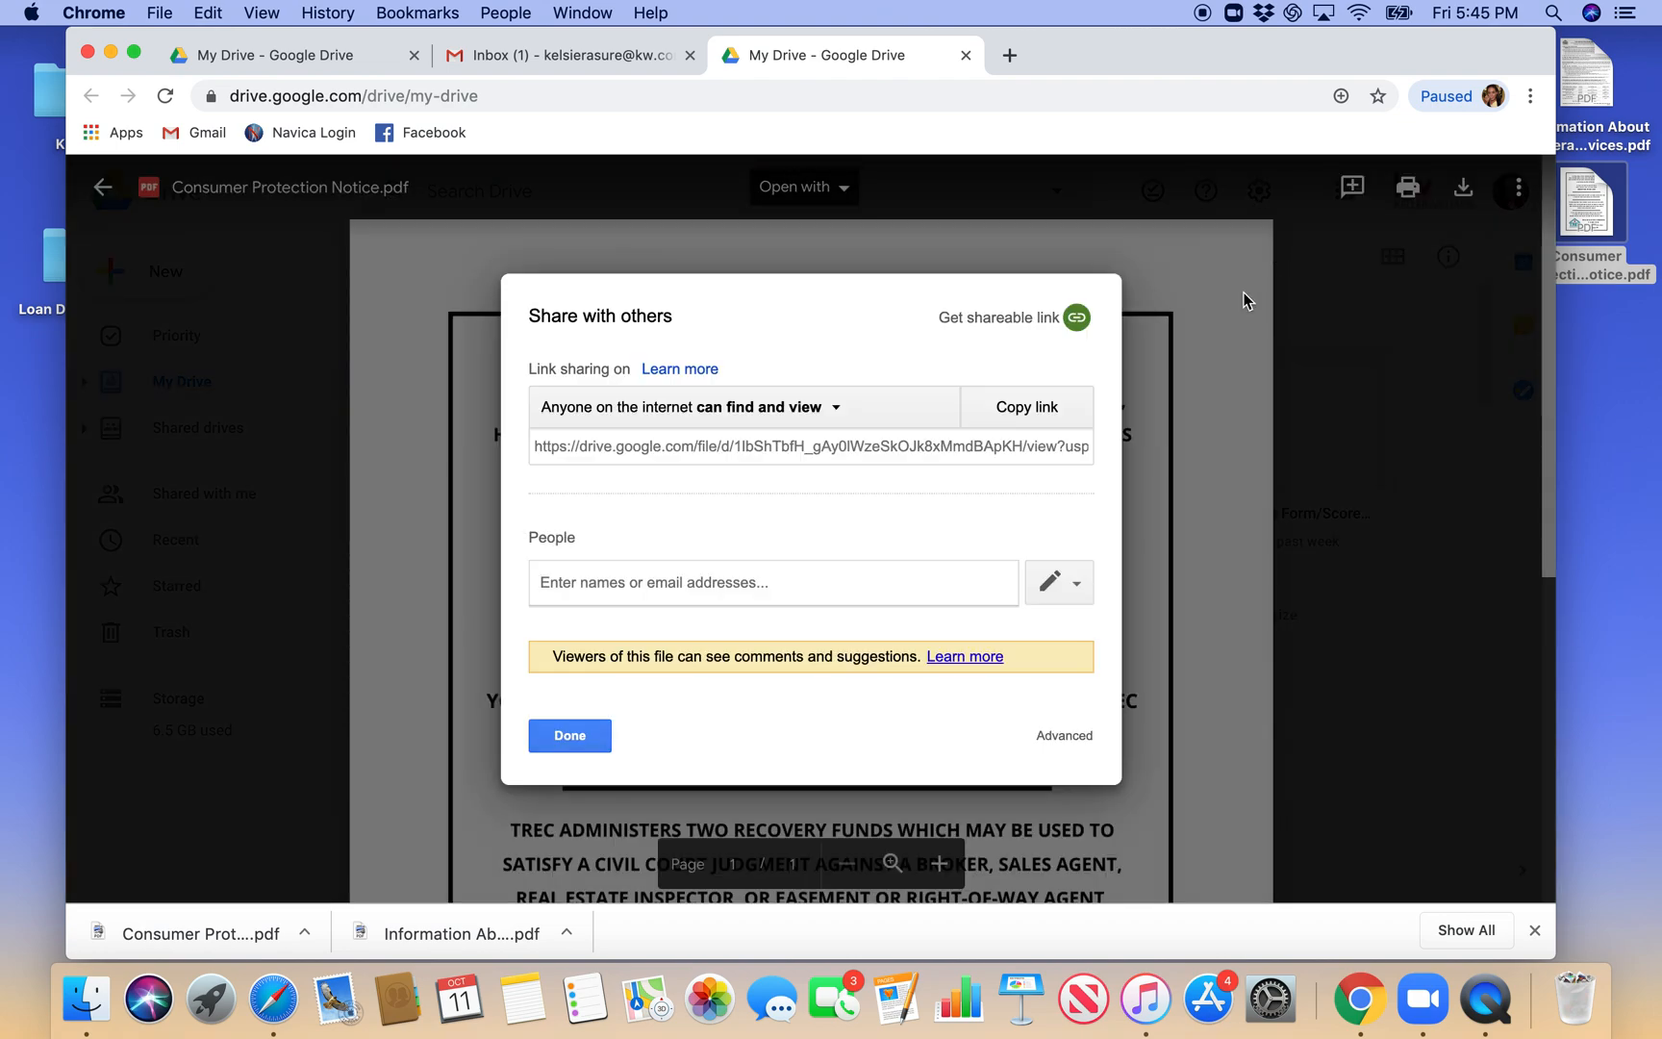
left_click(825, 423)
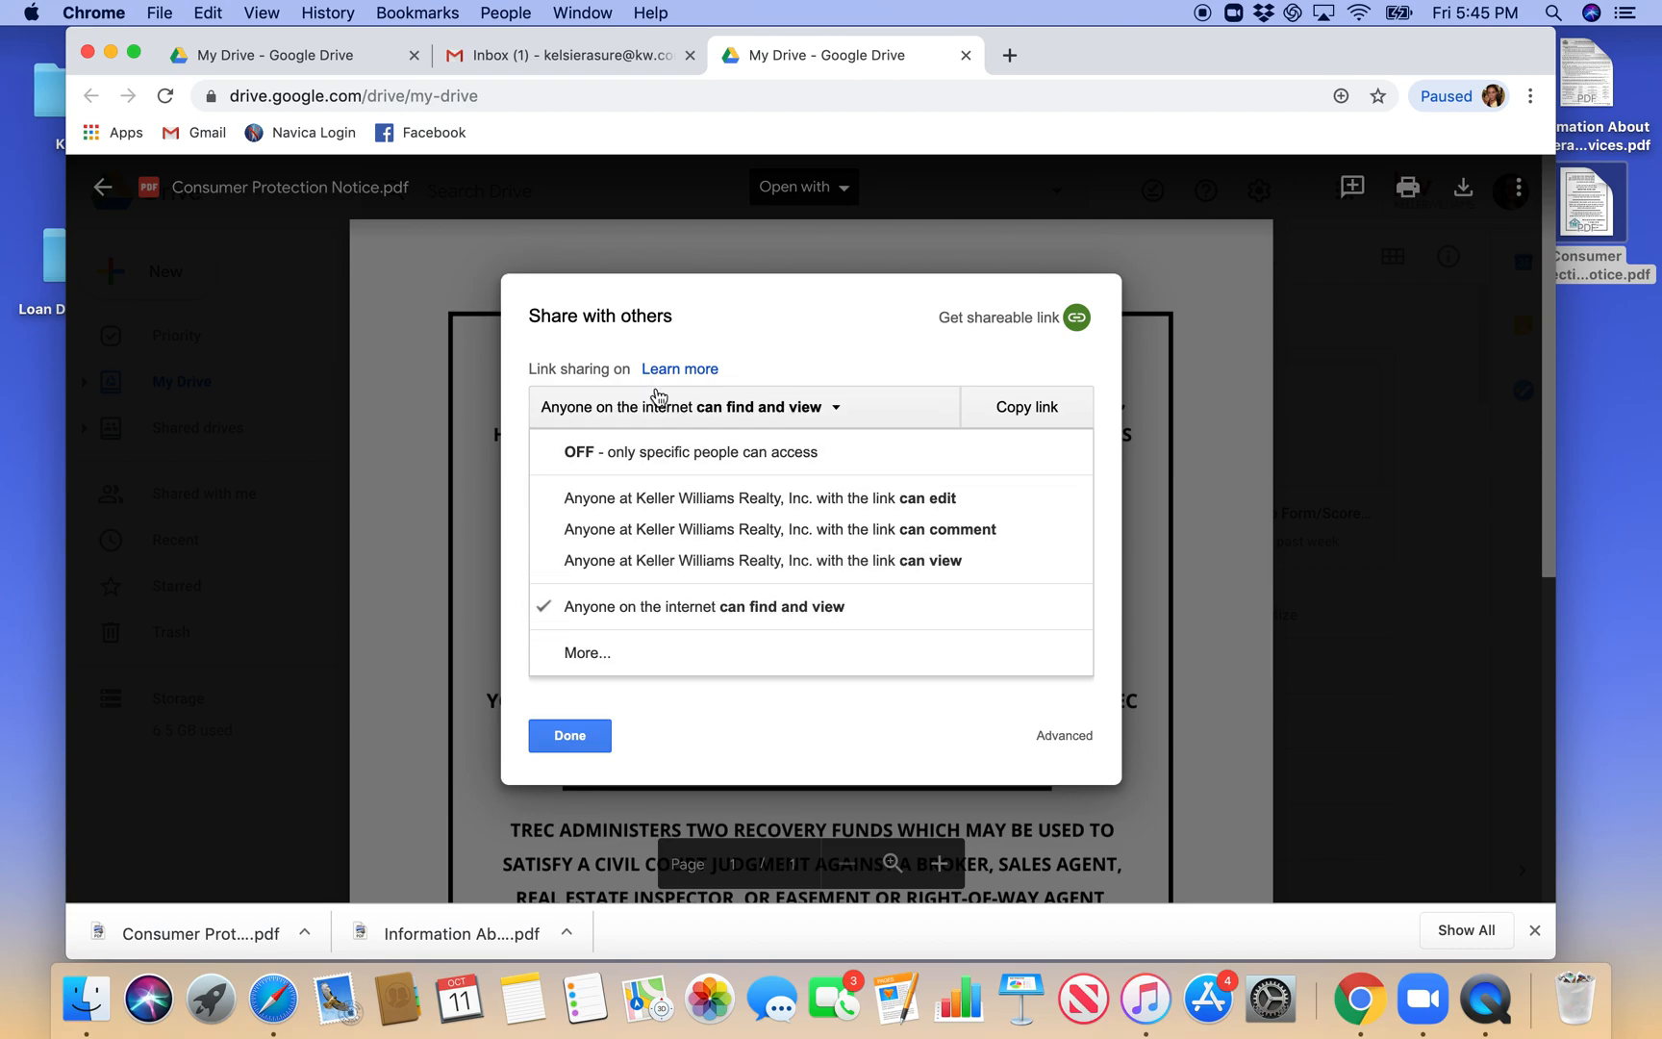
left_click(793, 323)
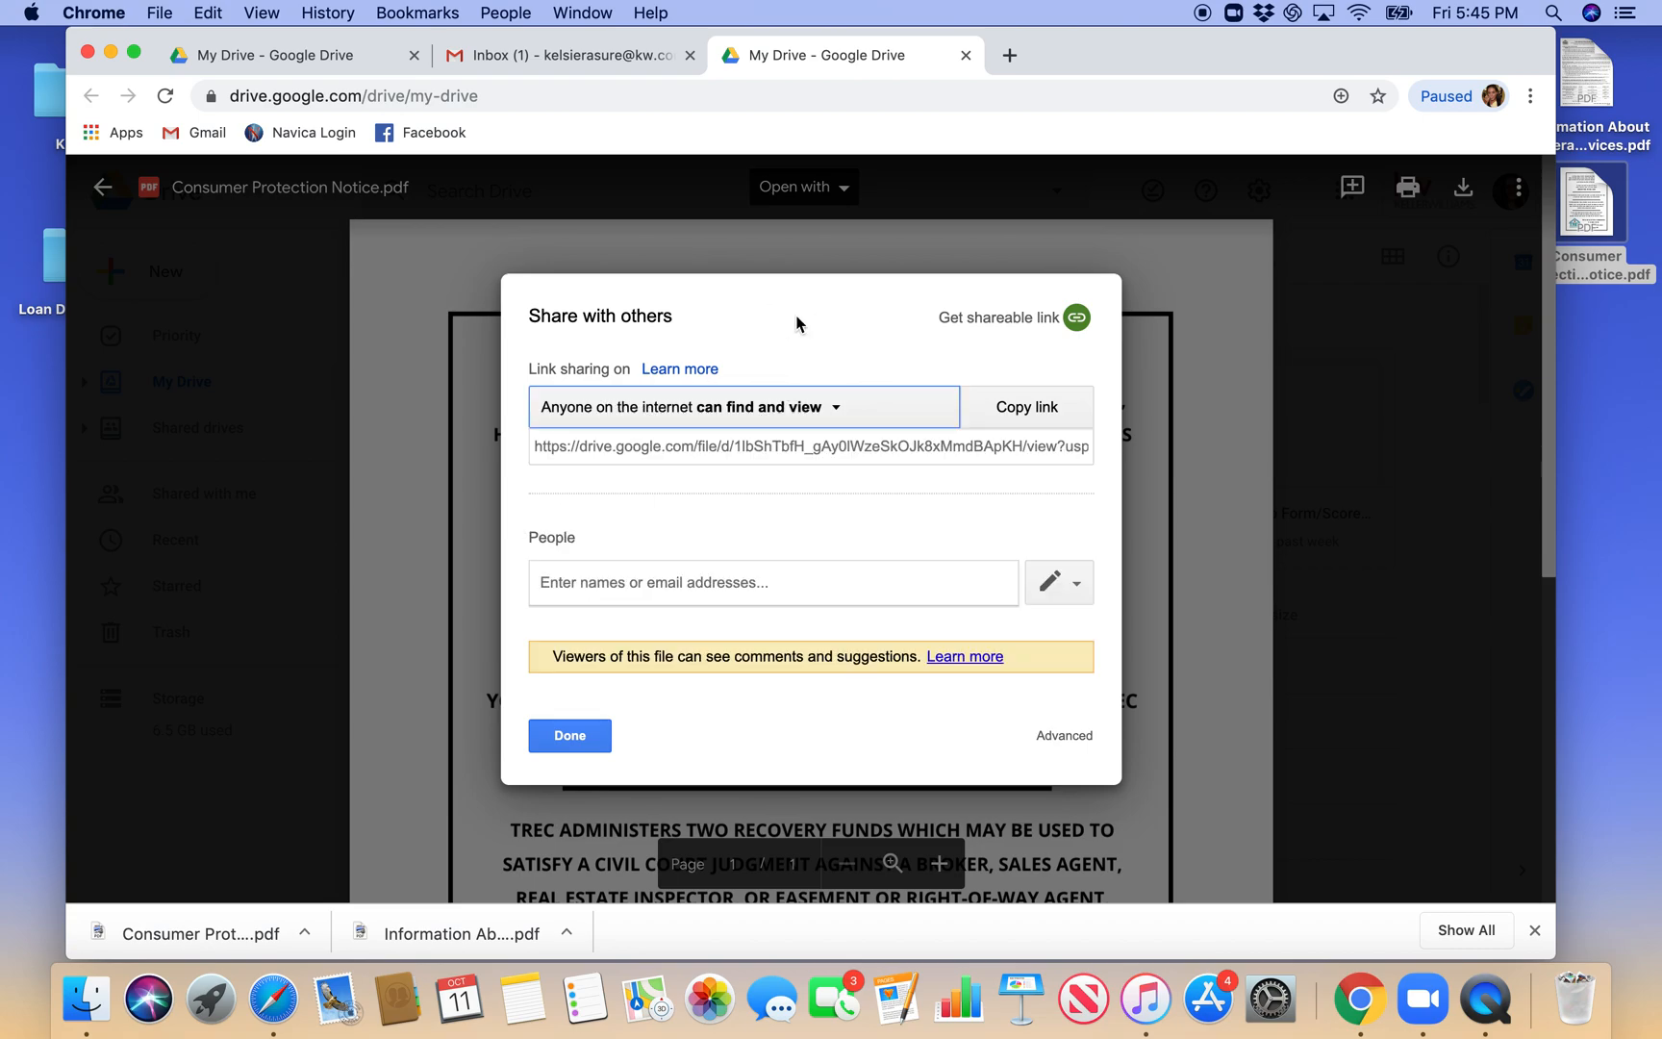
left_click(817, 411)
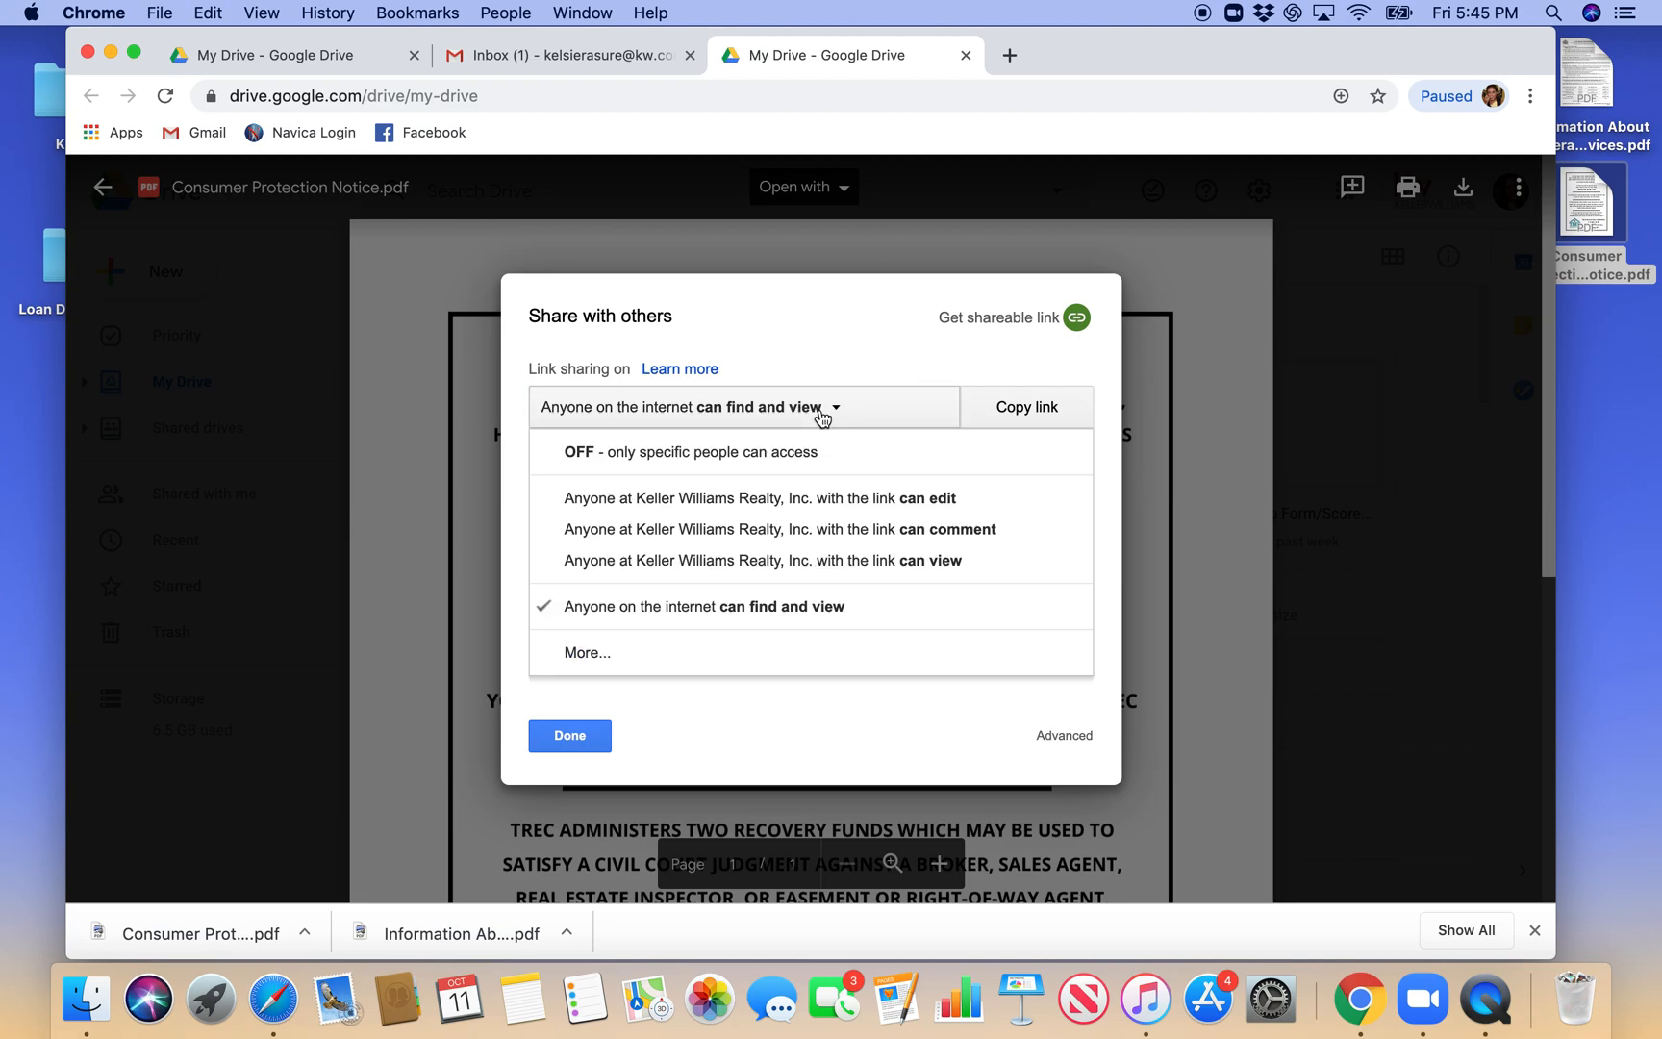
left_click(585, 654)
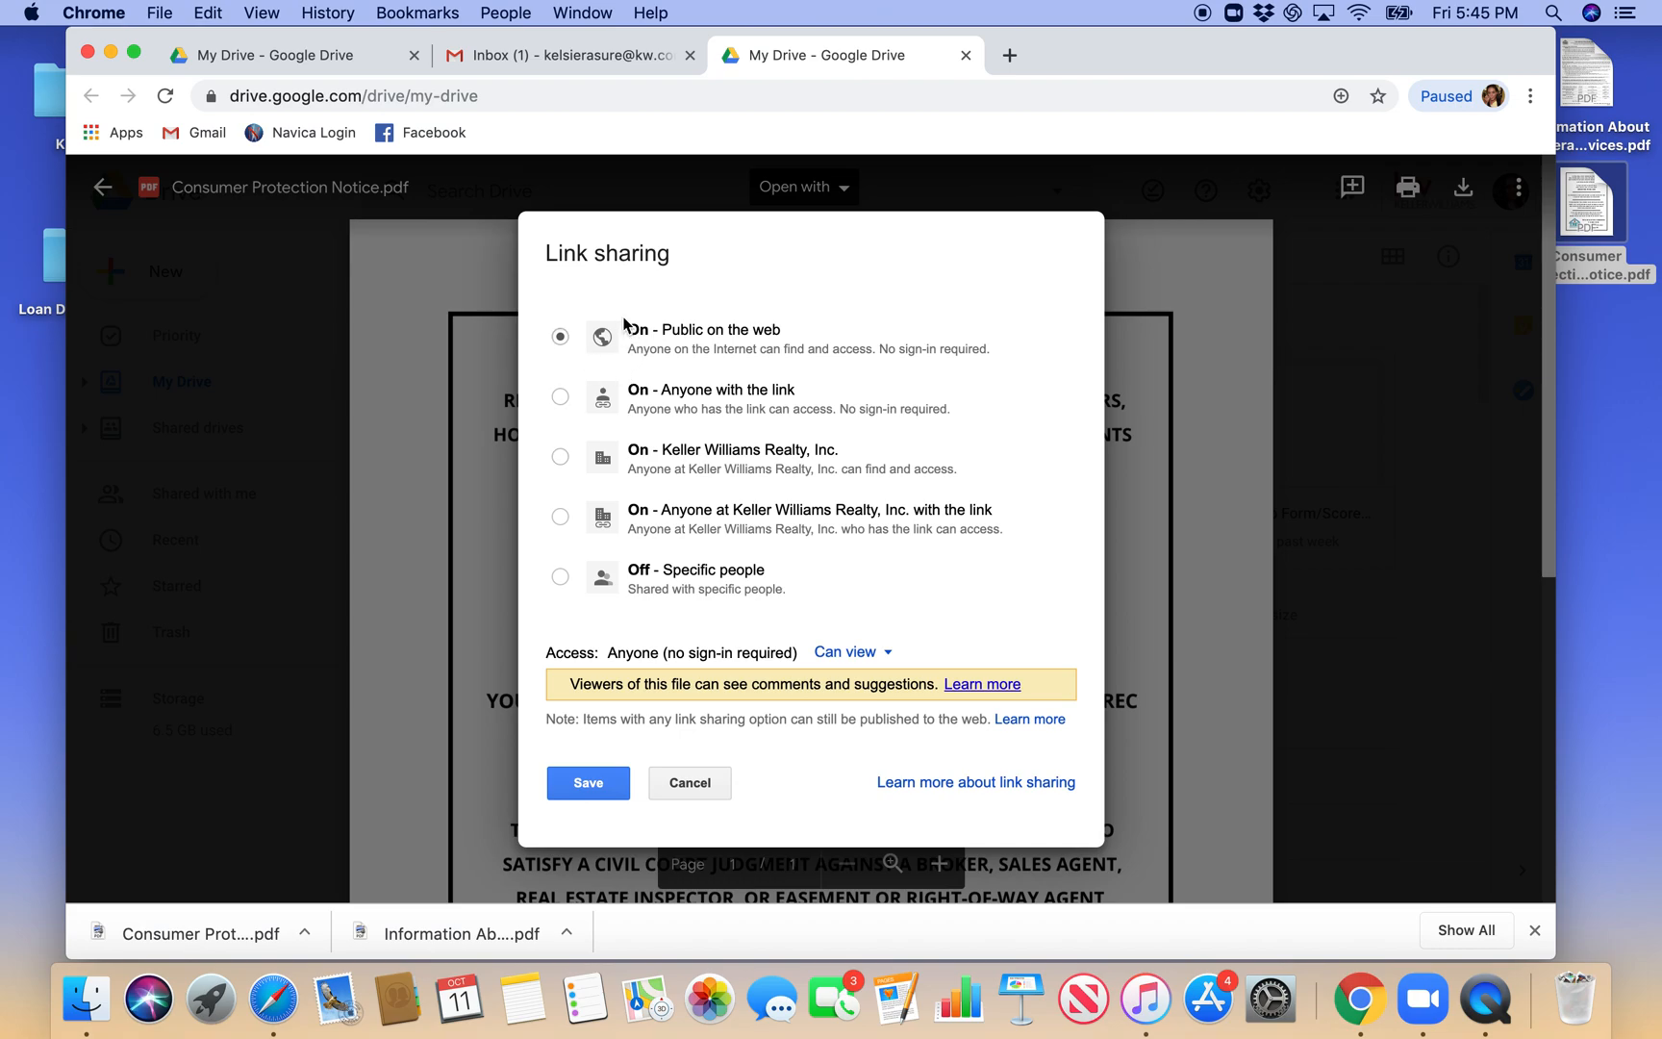
left_click(580, 779)
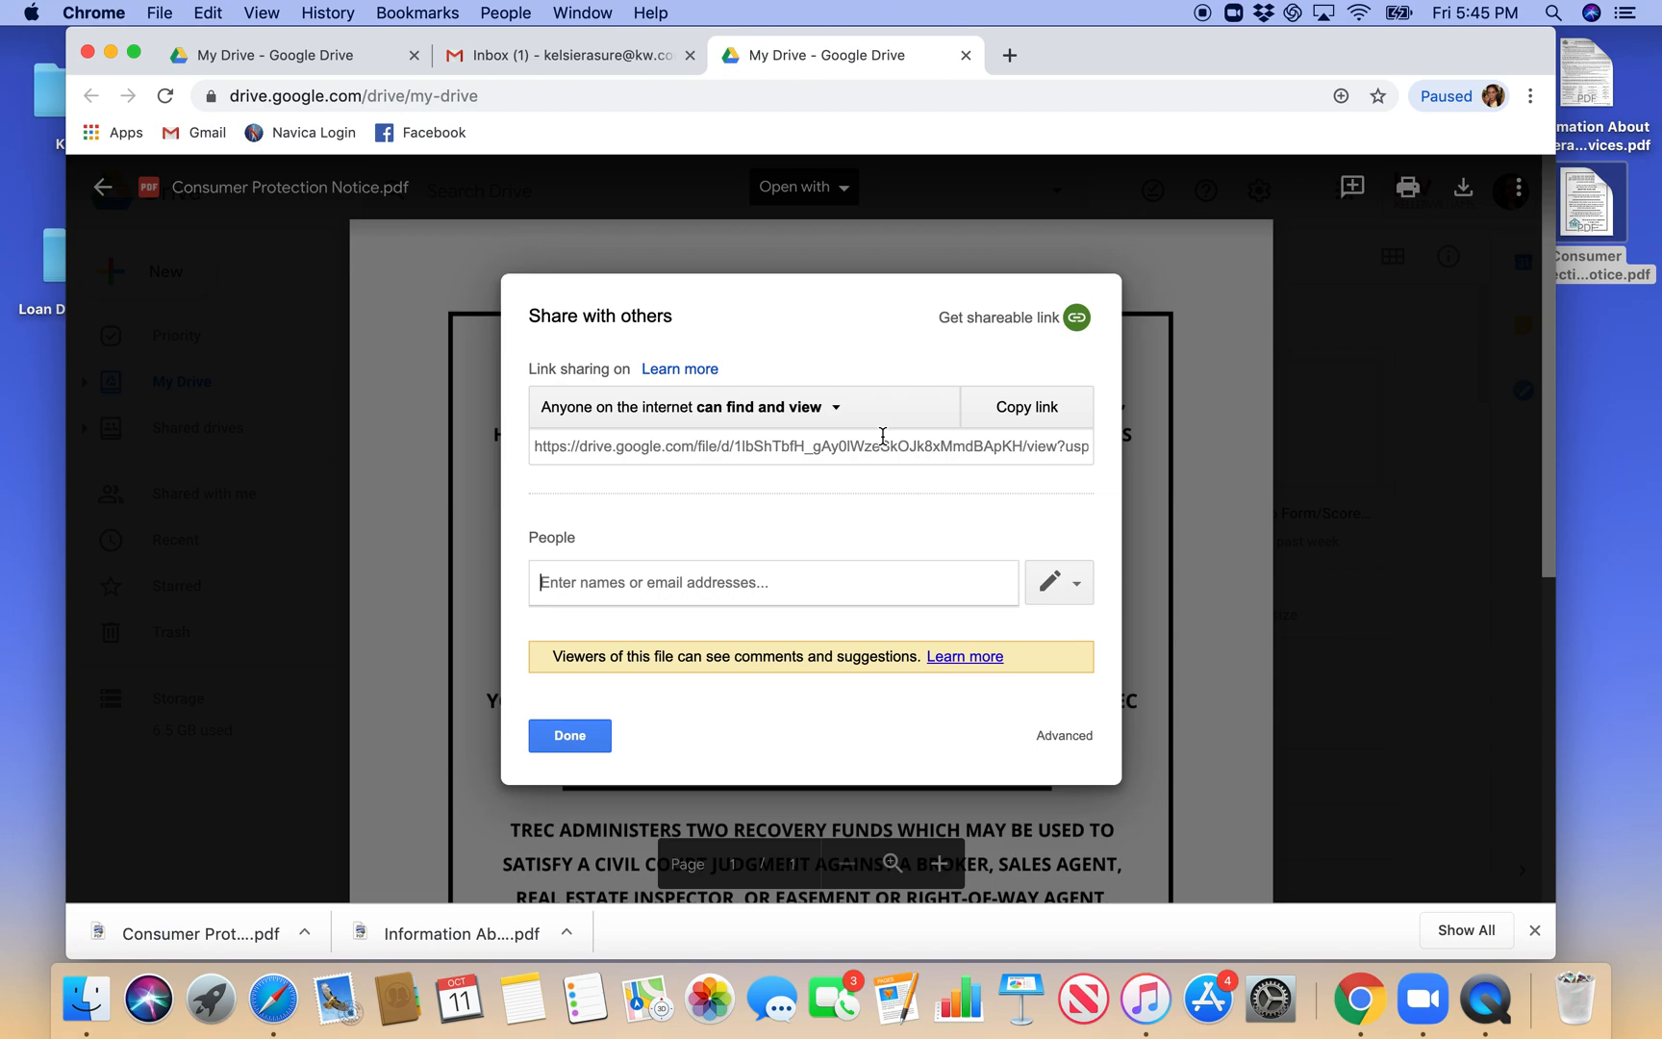
- Copy the shareable link of Consumer Protection Notice.pdf, finish sharing, and return to My Drive
left_click(1020, 421)
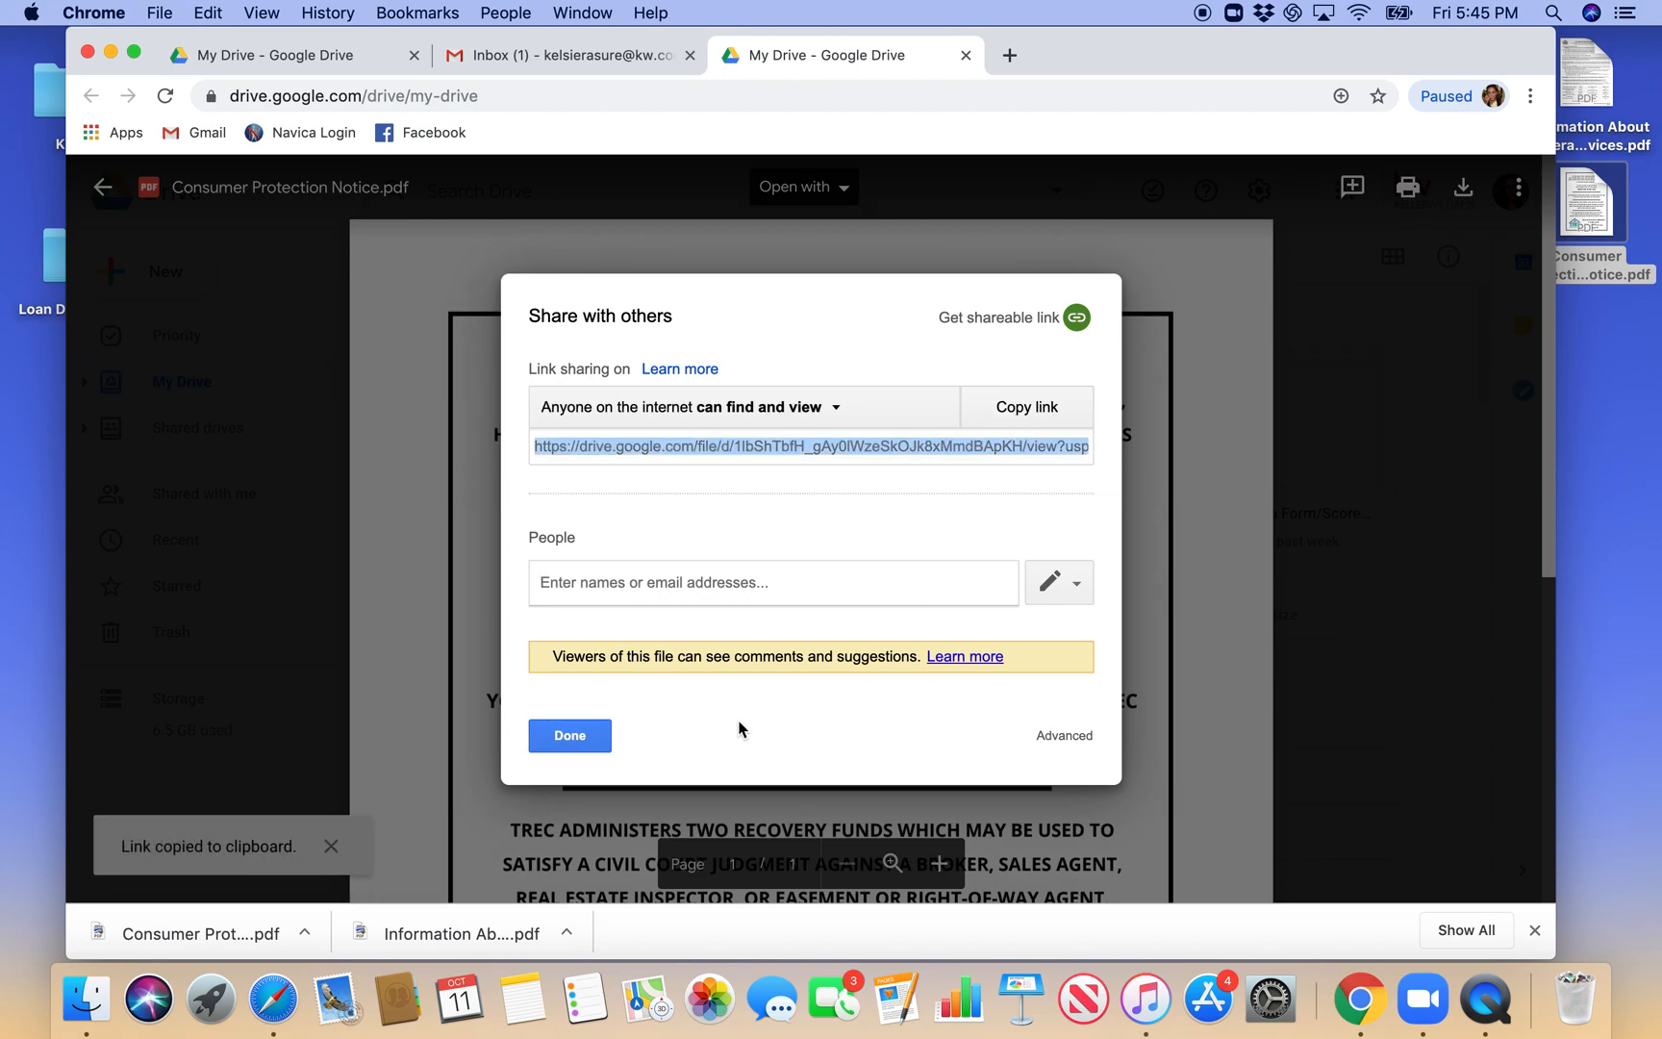
left_click(597, 748)
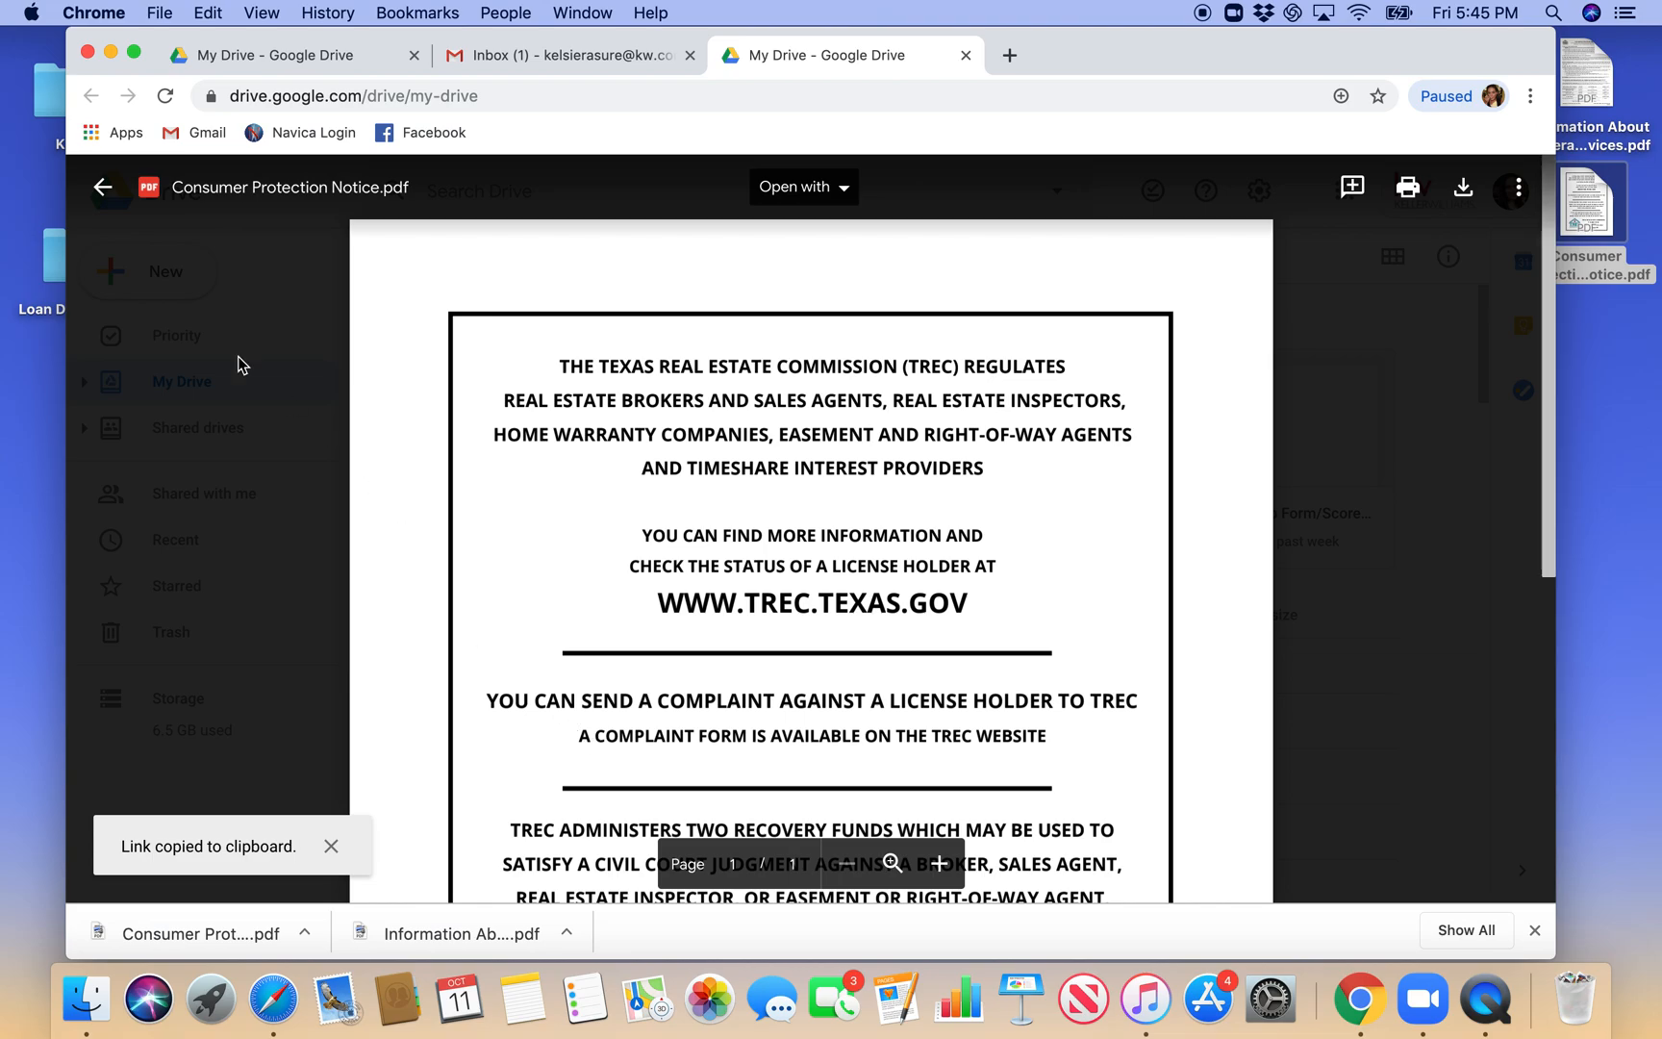
left_click(102, 187)
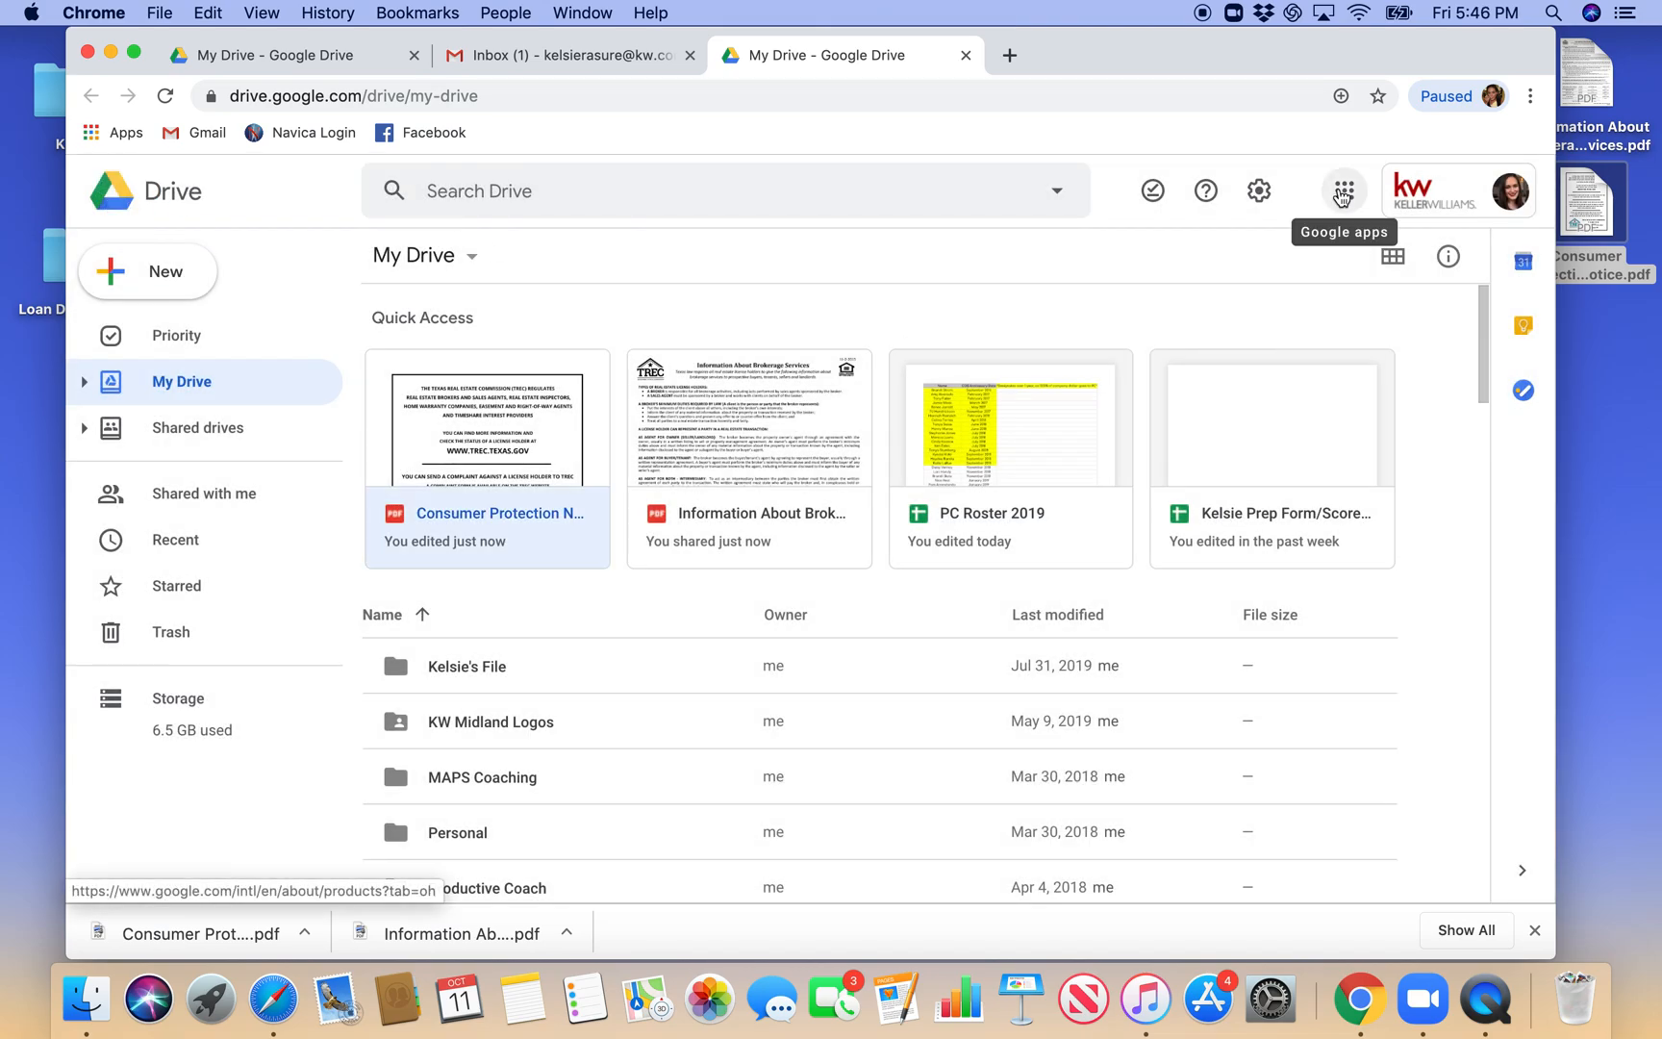
- Switch to Gmail from the Google apps and open the general mail settings
left_click(1343, 194)
left_click(1158, 291)
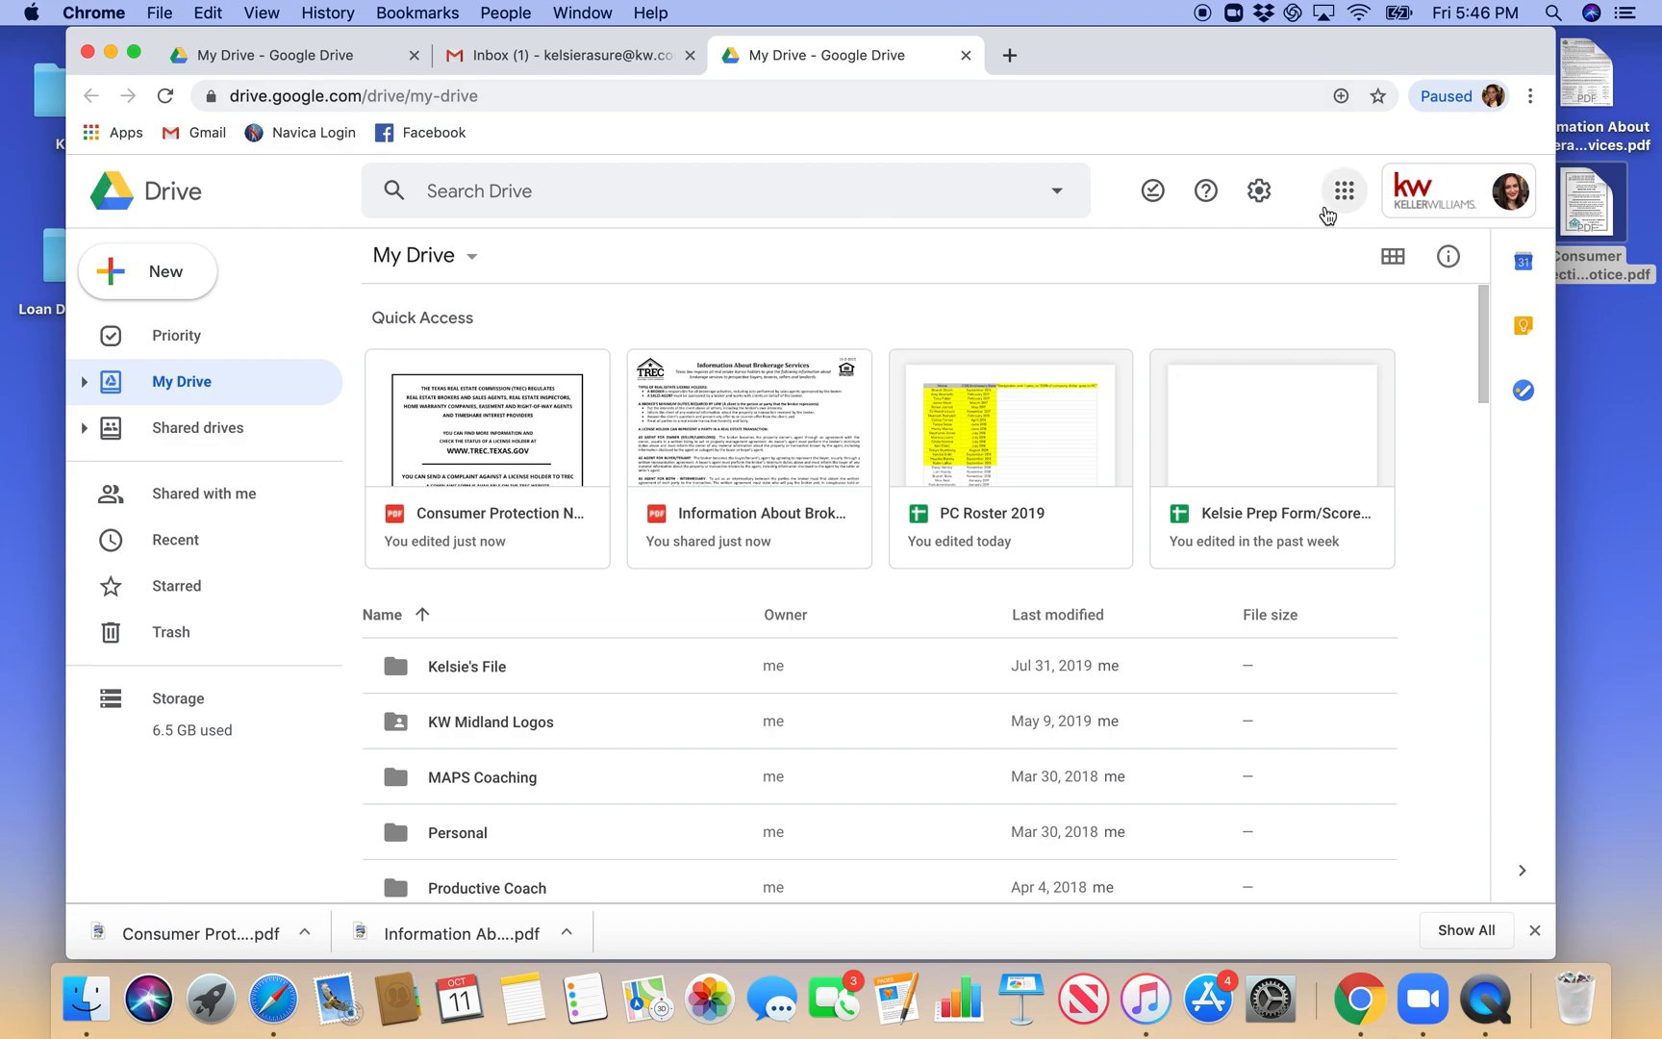
left_click(1344, 191)
left_click(1389, 323)
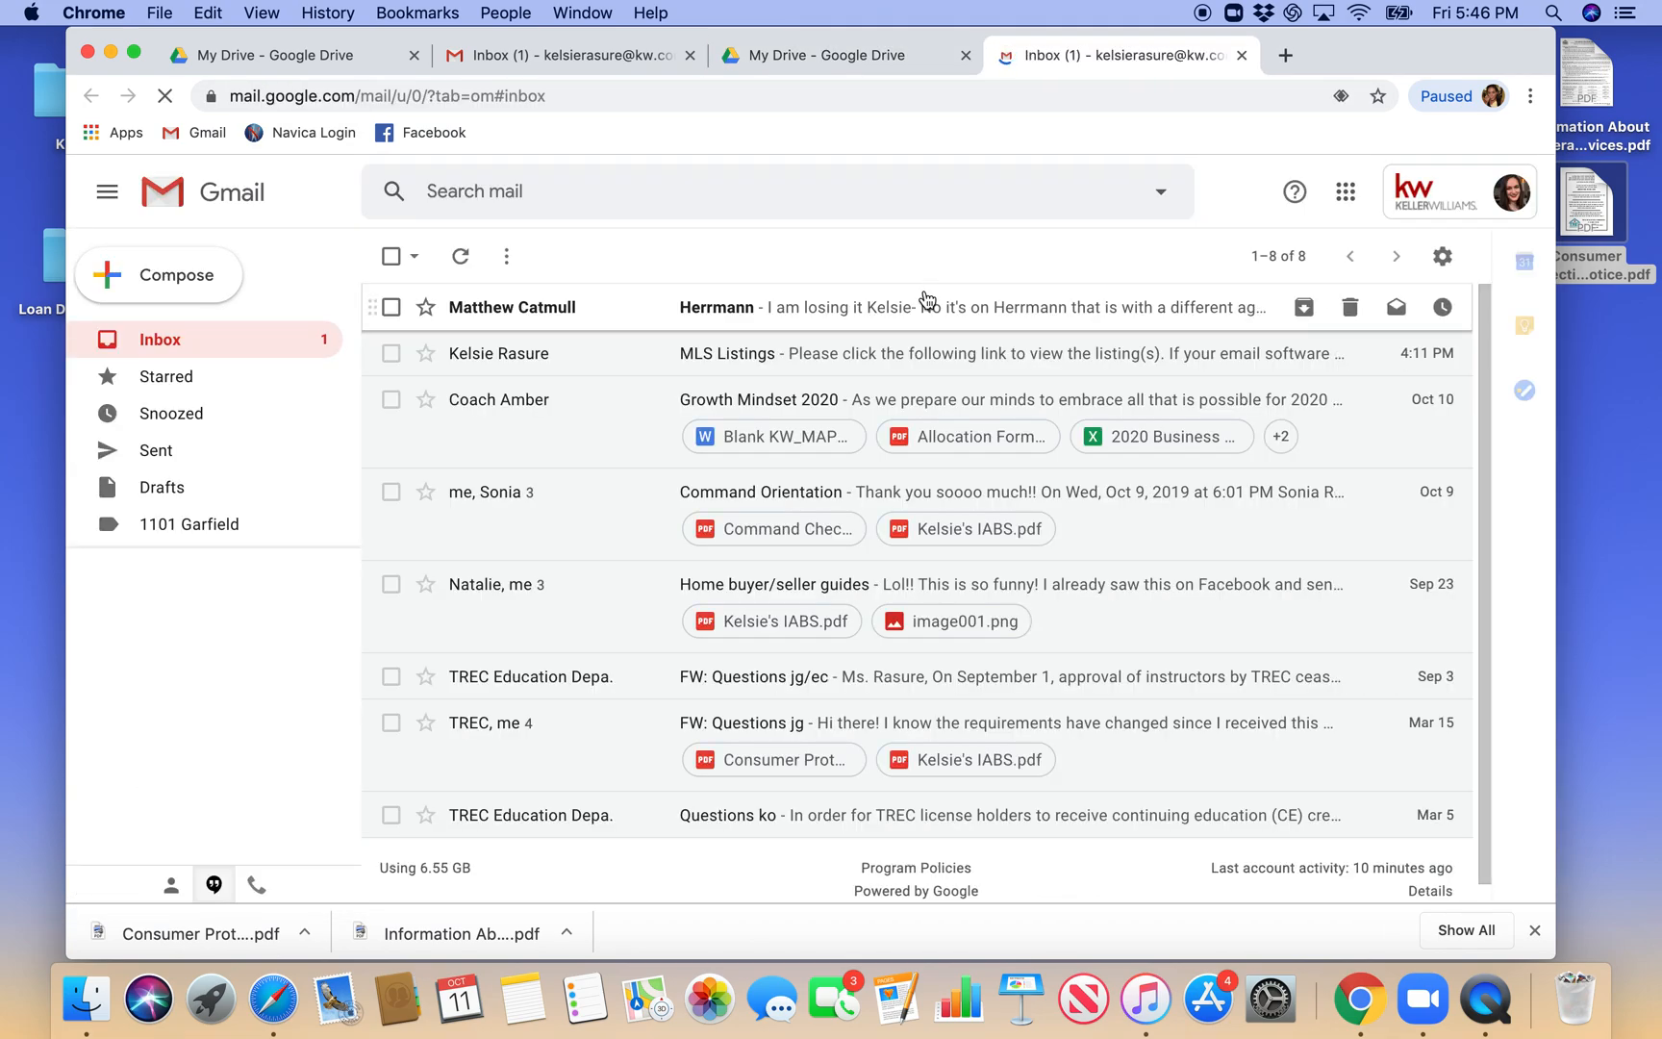
left_click(1442, 258)
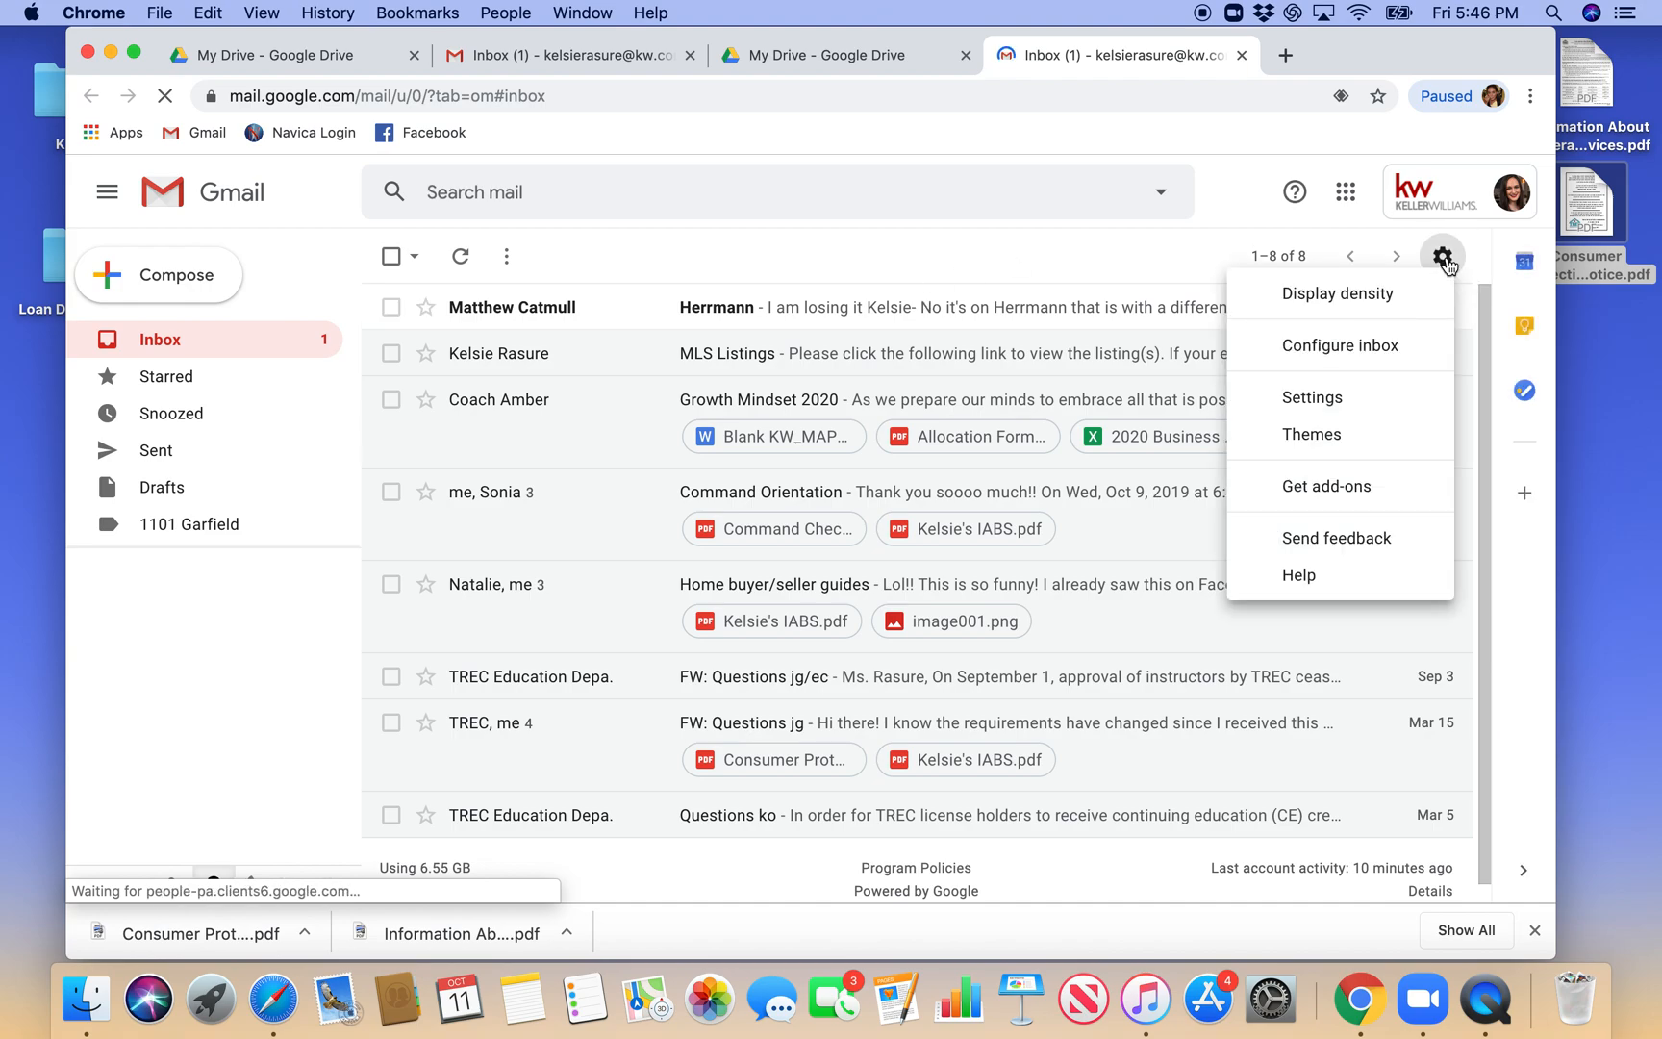
left_click(1332, 409)
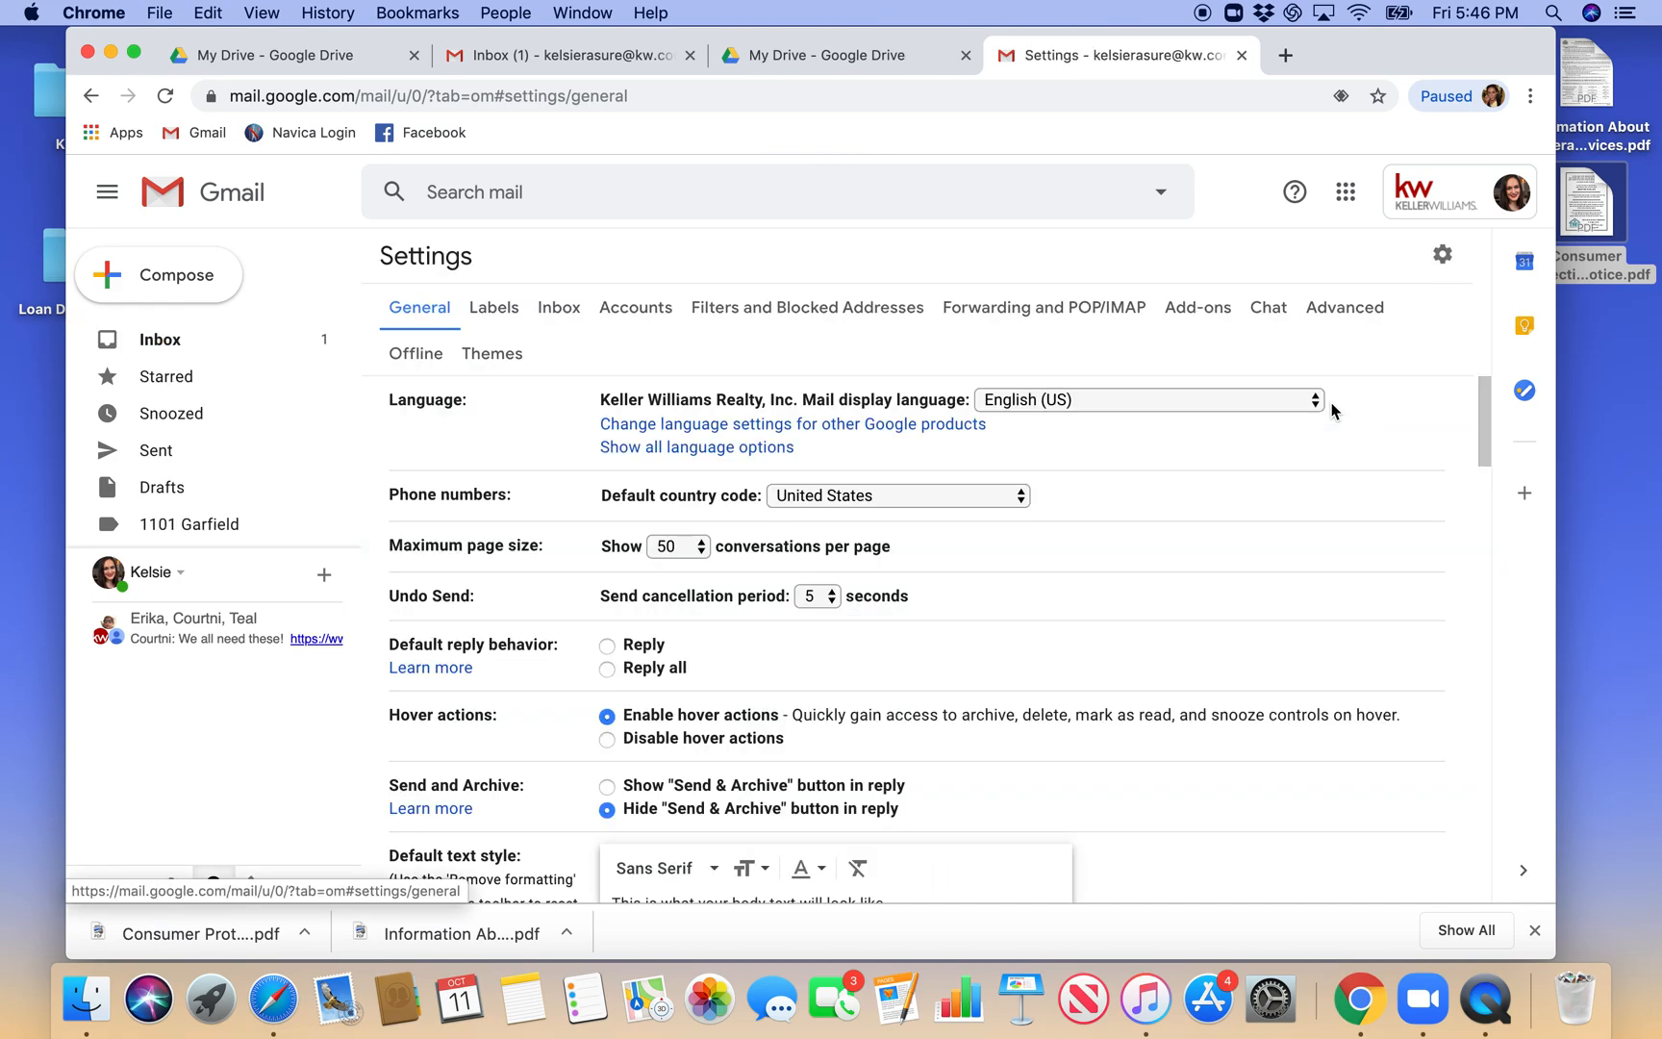
- Link the "Consumer Protection Notice" text in the signature to the copied Drive web address
scroll(1332, 410, "down", 10)
scroll(1332, 410, "down", 15)
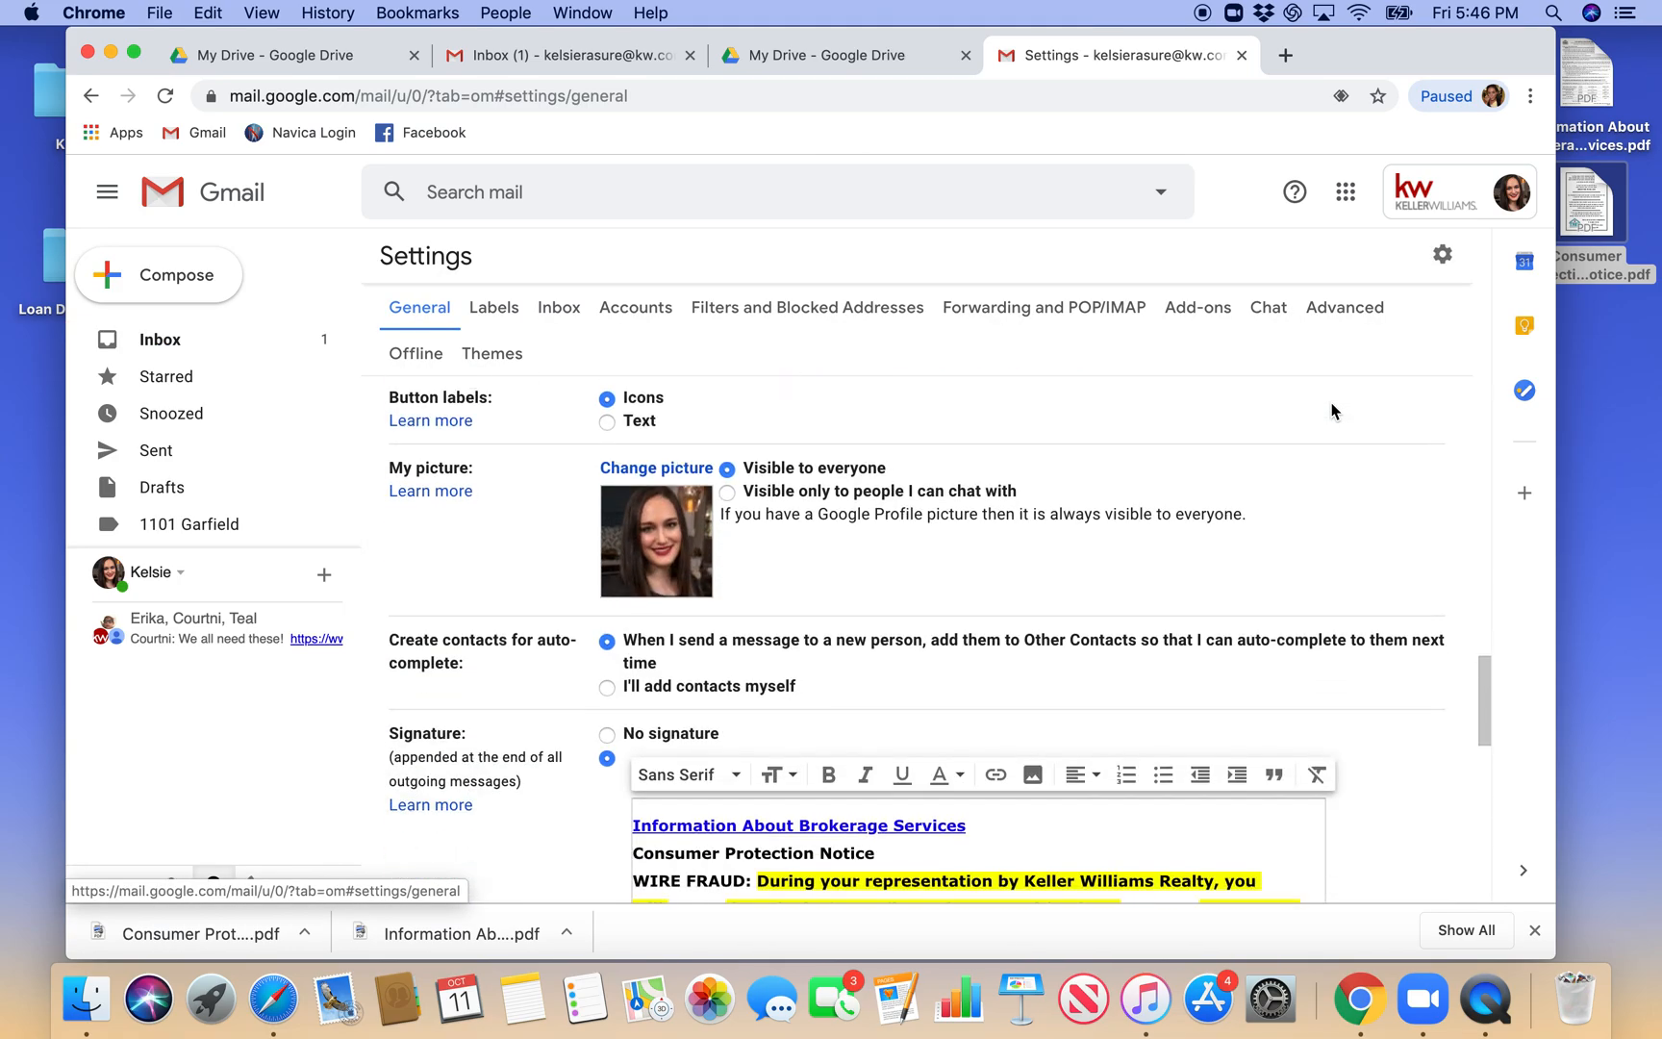
left_click_drag(894, 564, 635, 565)
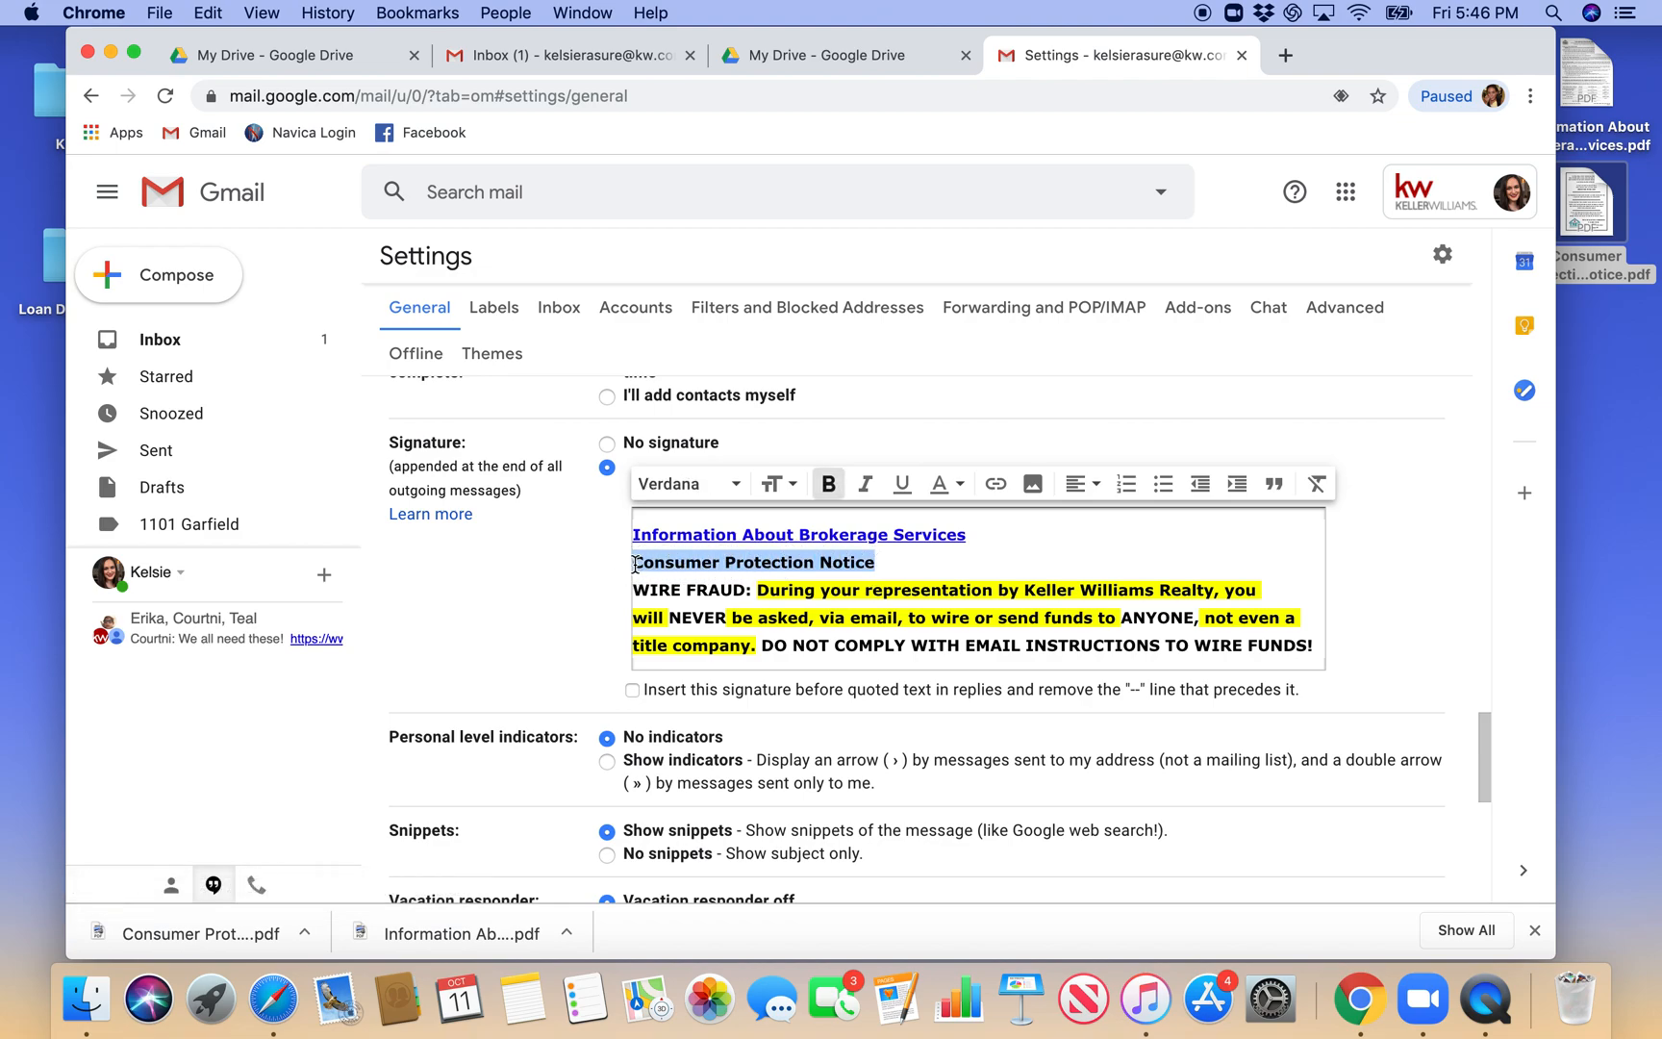
left_click(996, 483)
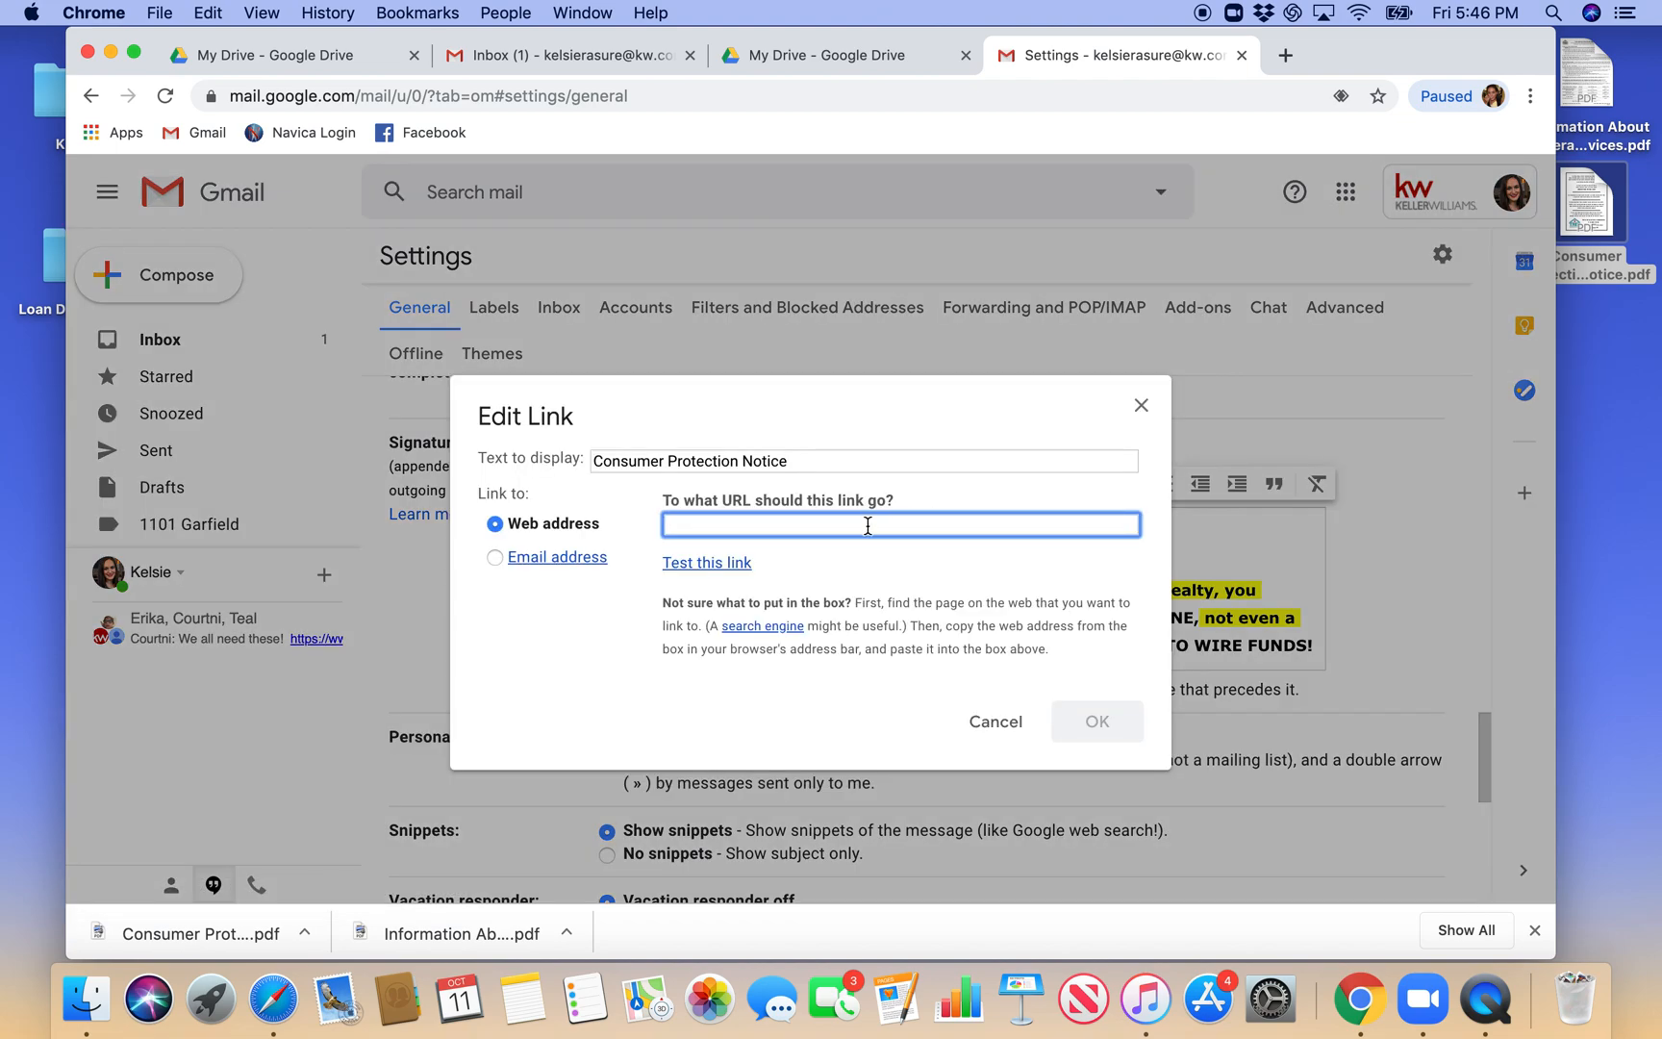
key("cmd+v")
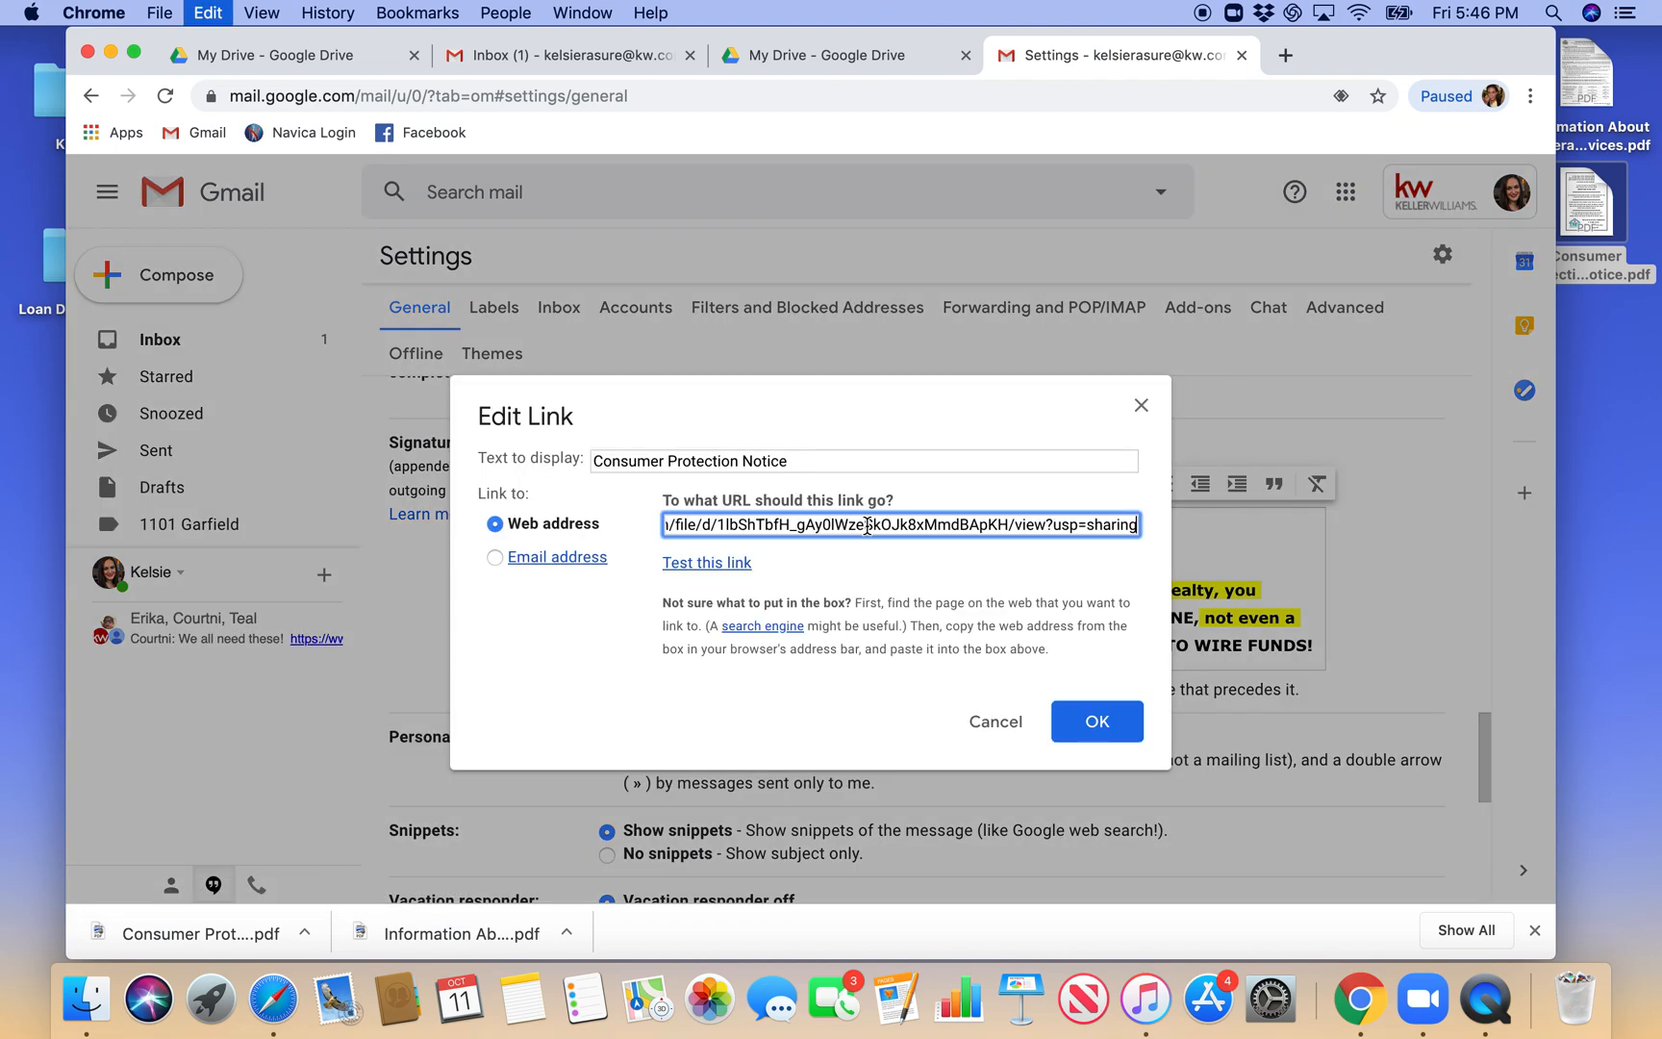
left_click(1102, 726)
left_click(1072, 553)
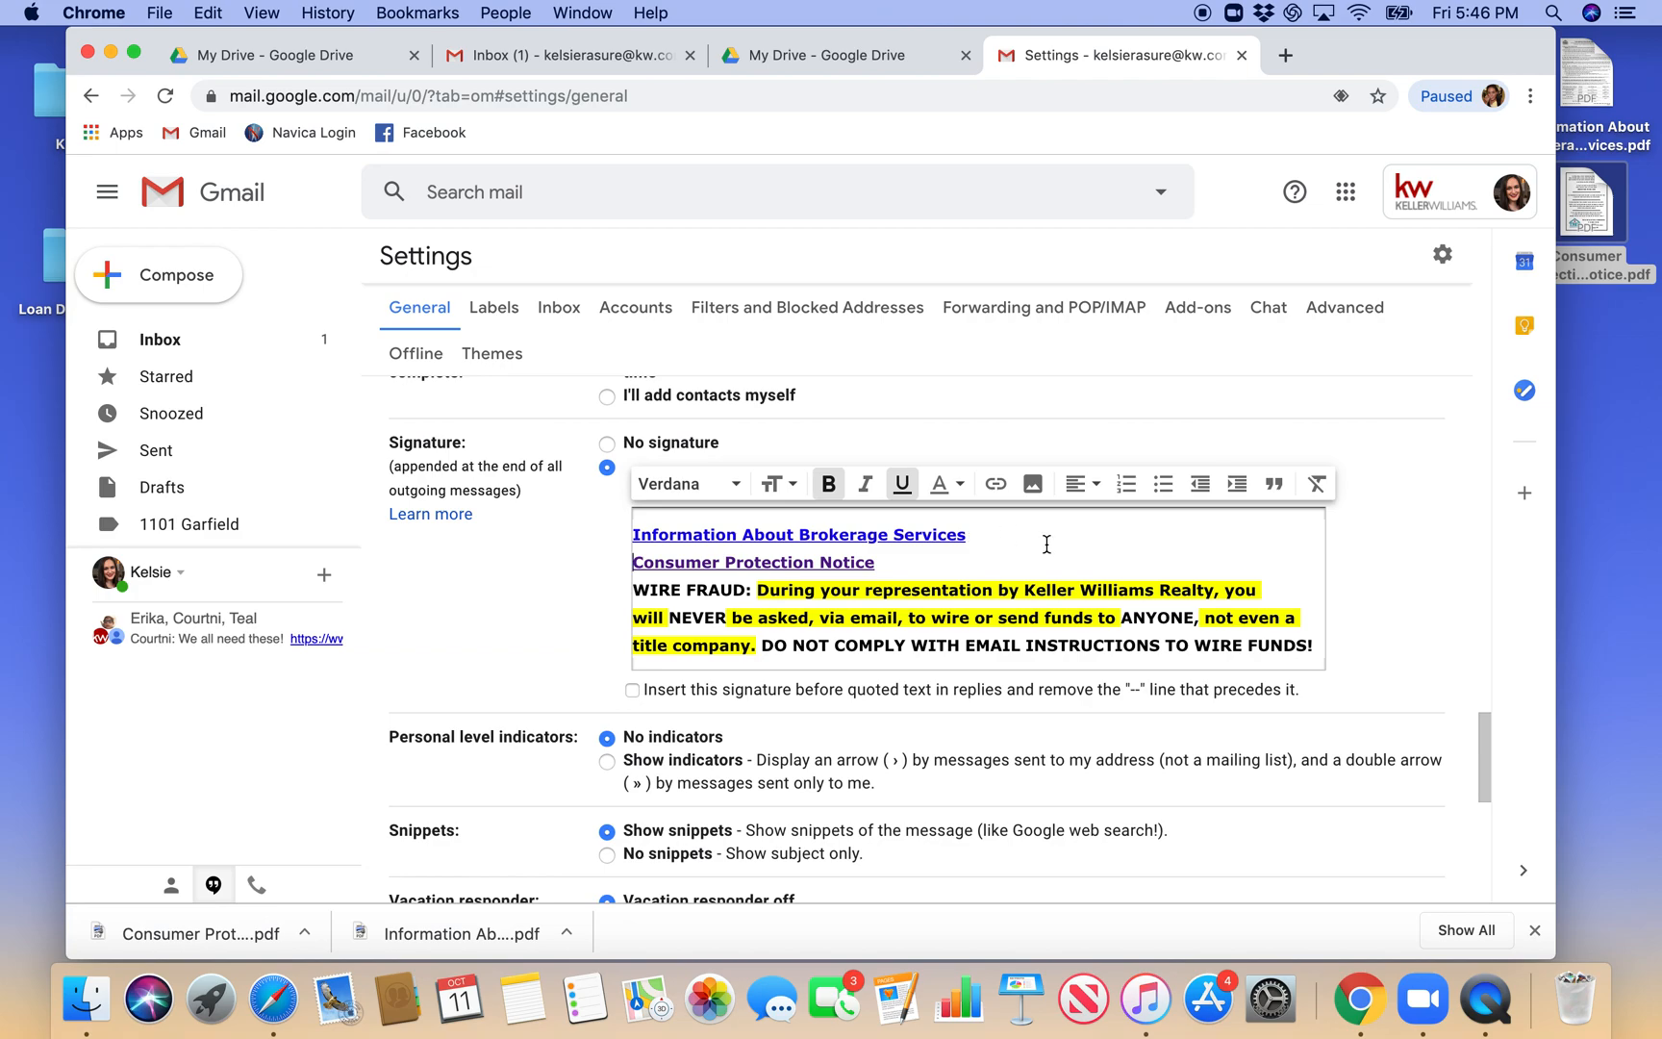
scroll(1025, 563, "up", 1)
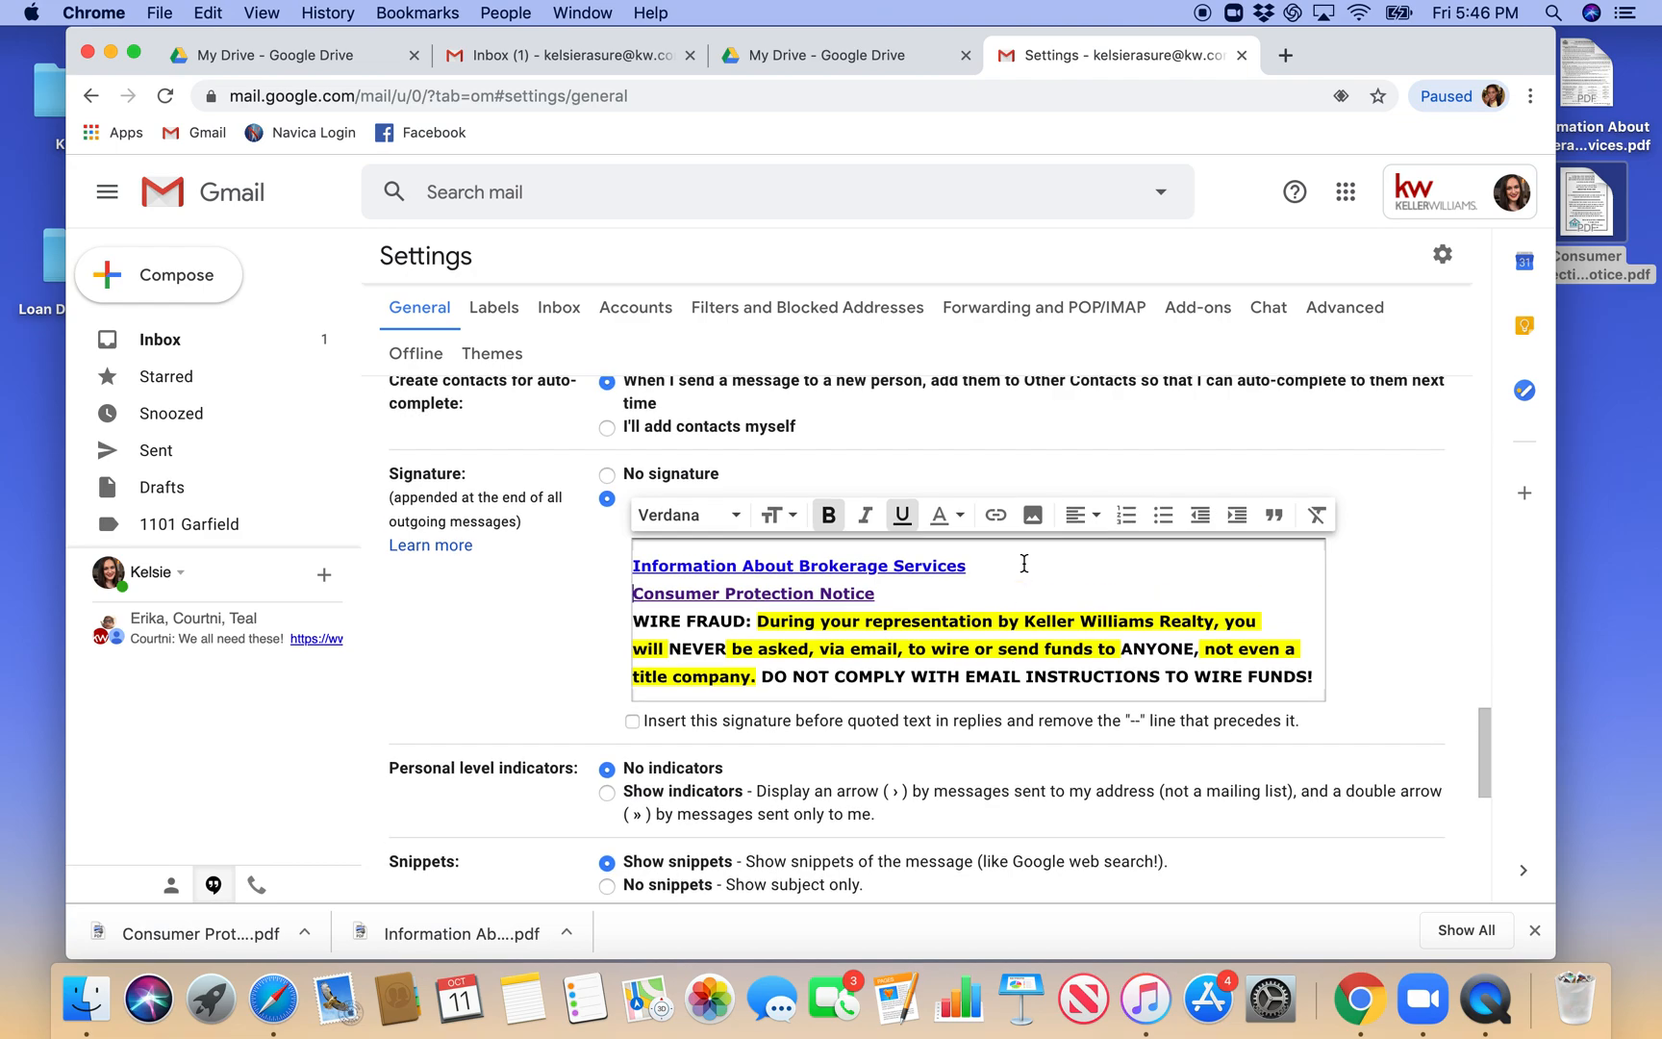
- Insert the Email Signature.jpg image from My Drive on a new line above the "Information About Brokerage Services" link in the signature
left_click(633, 565)
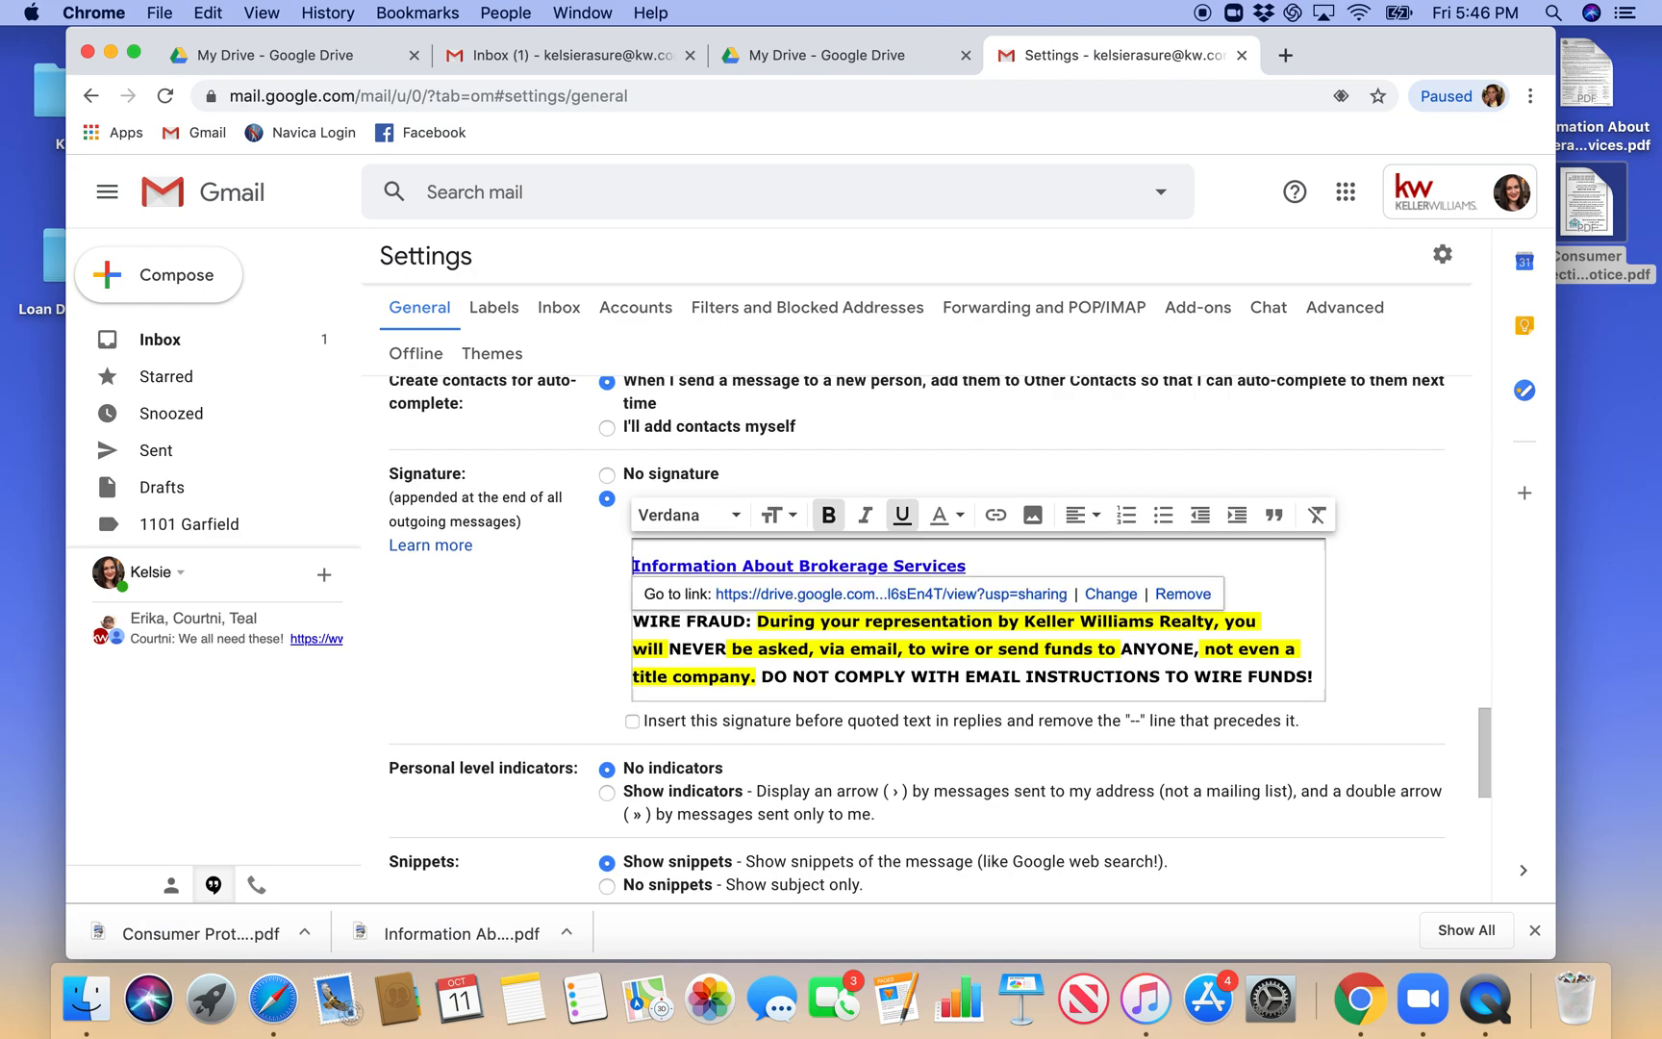
key("Return")
left_click(953, 550)
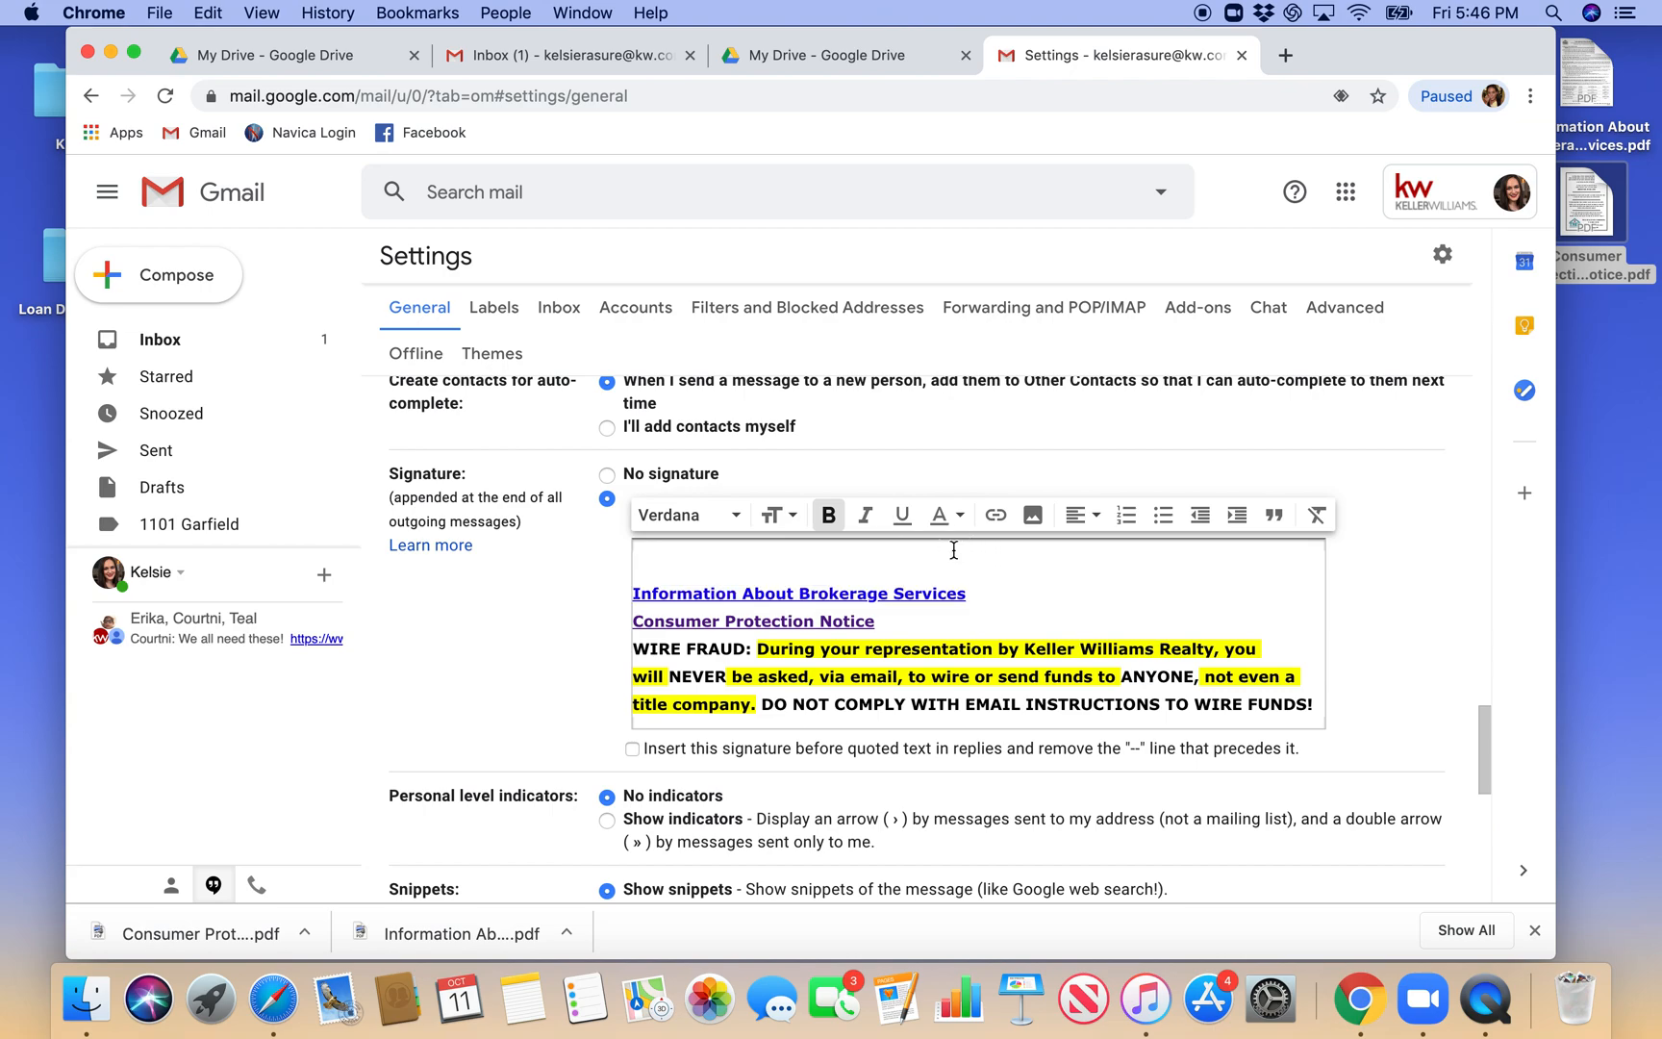
left_click(1032, 518)
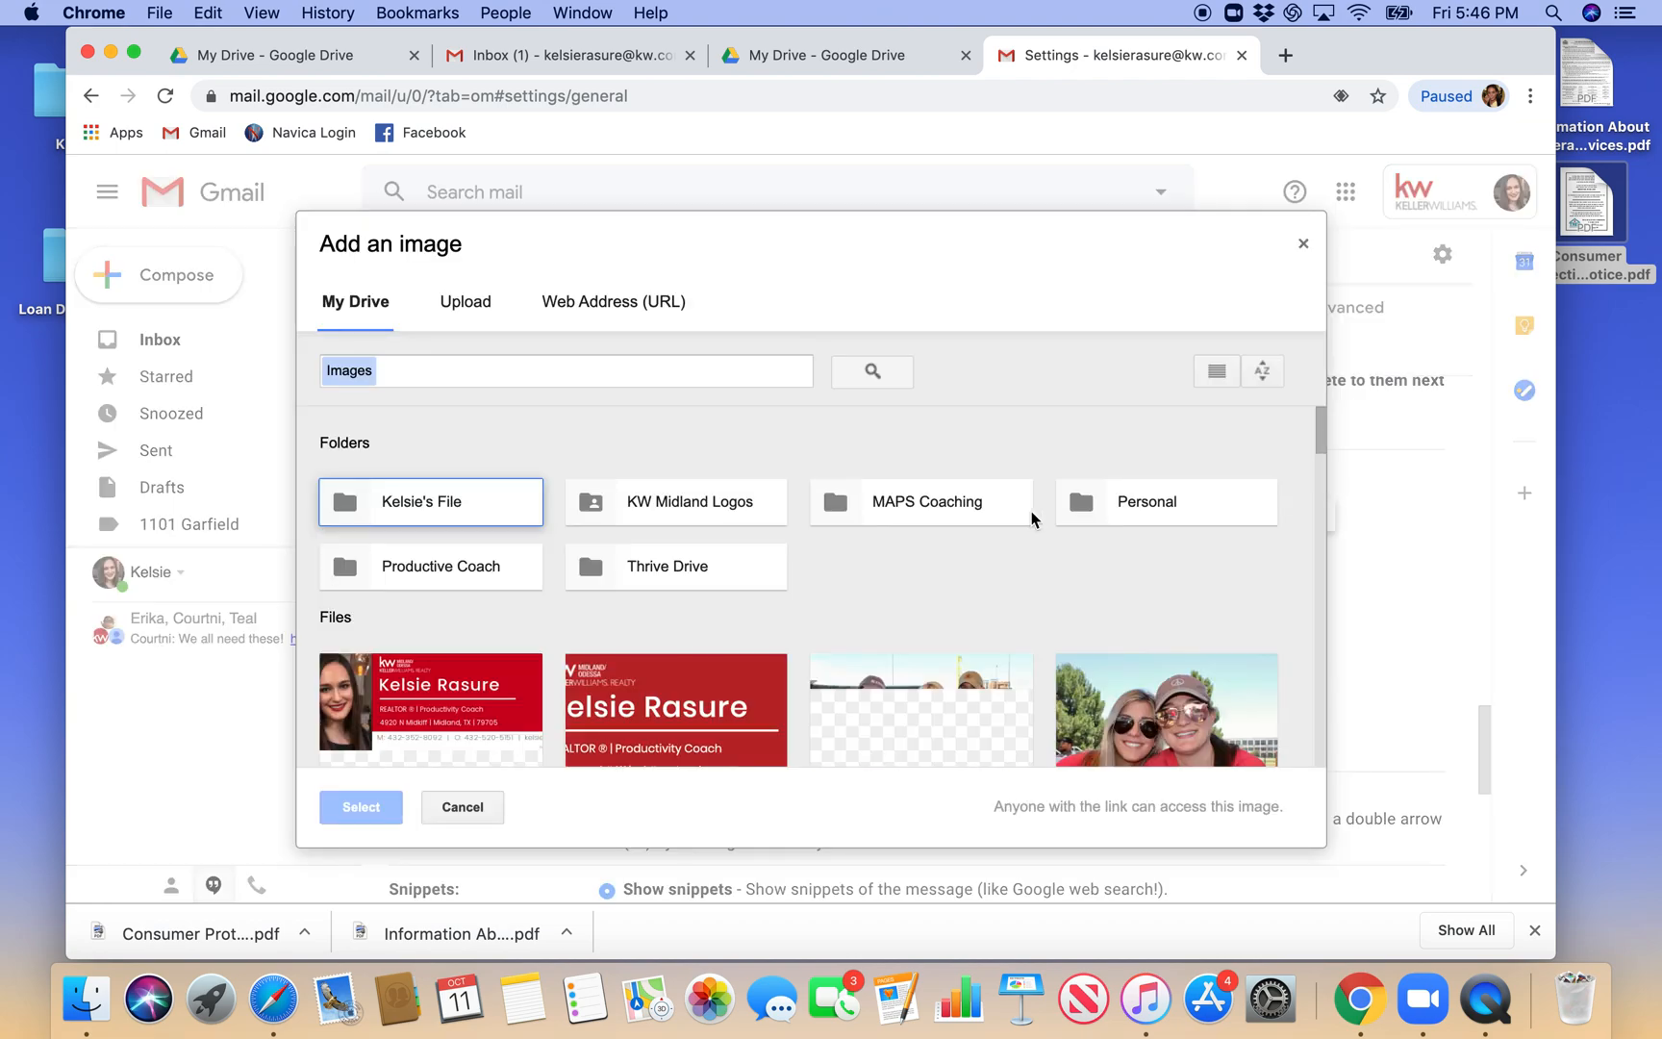
scroll(995, 543, "down", 2)
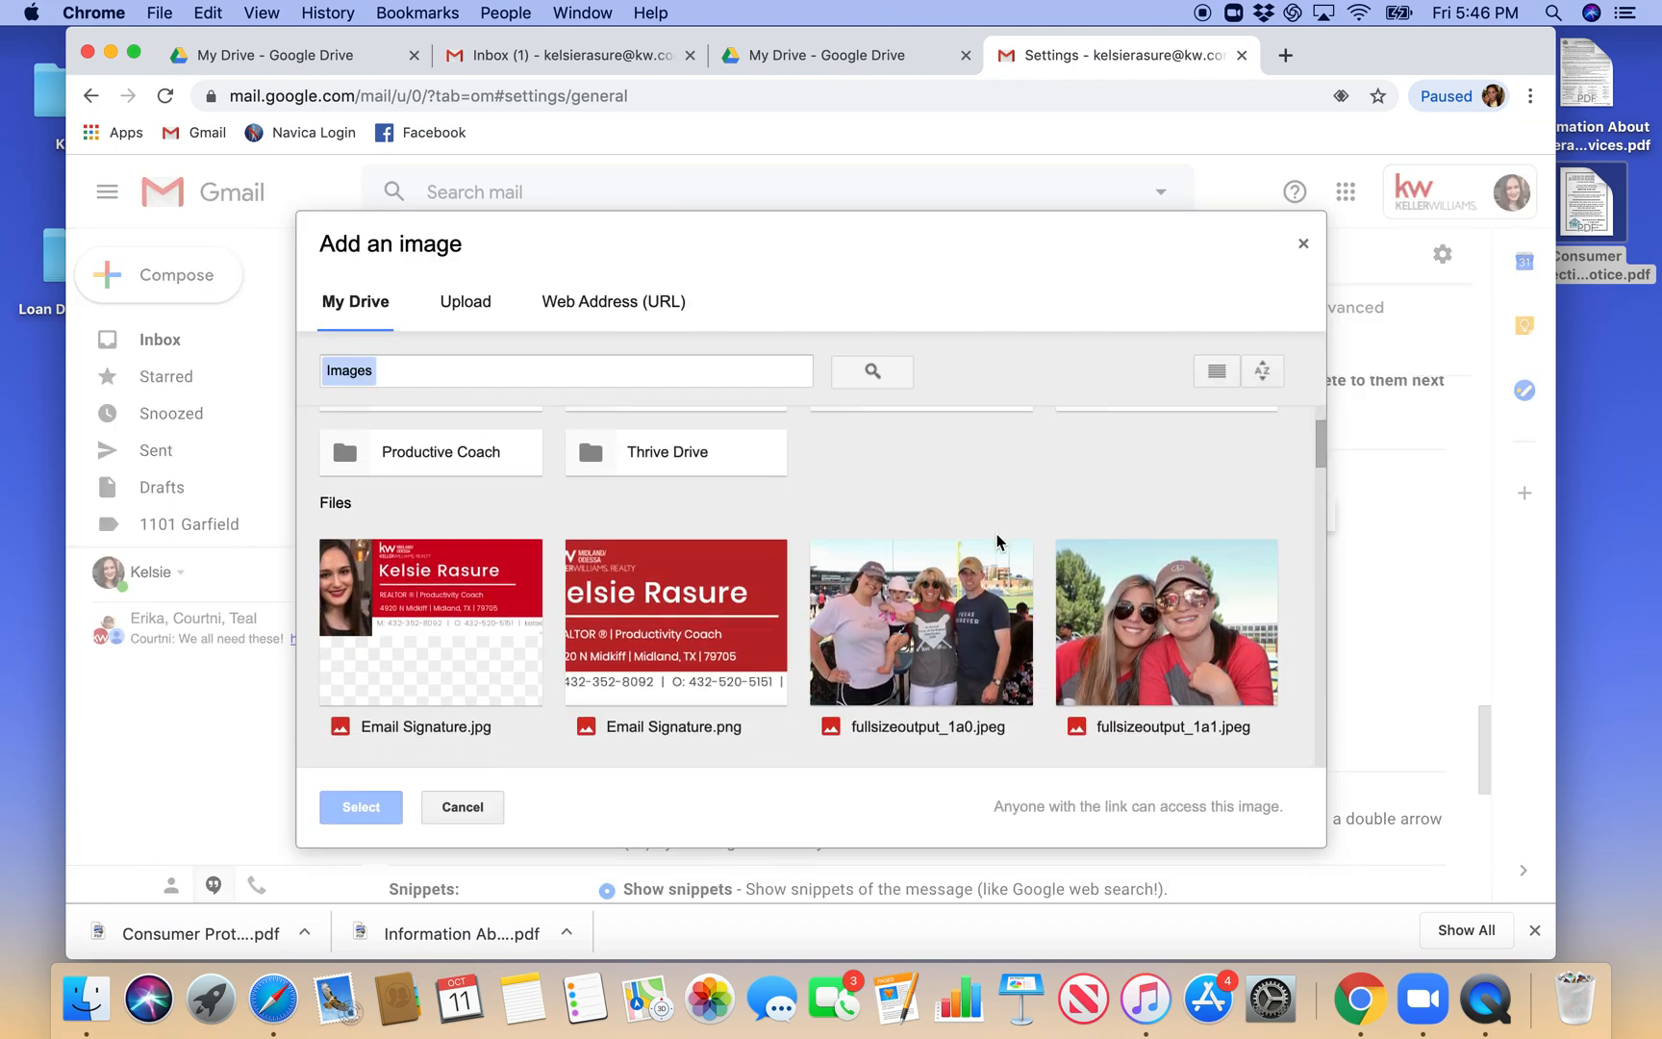
left_click(441, 579)
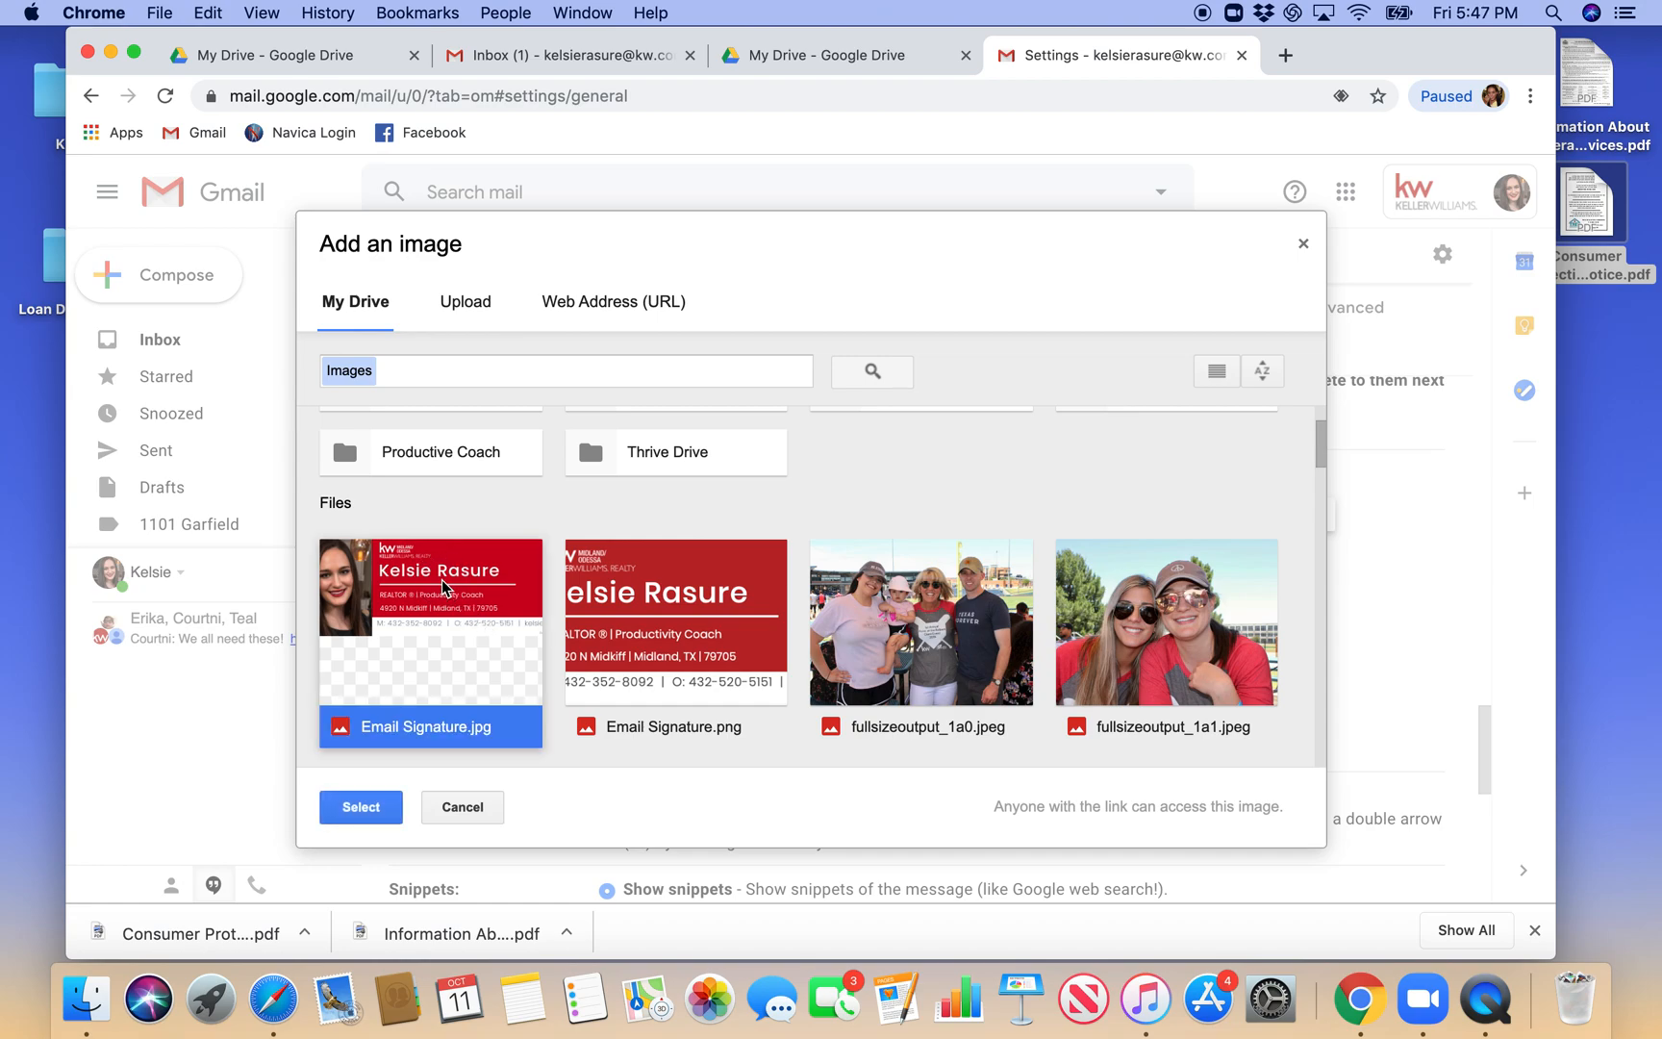
left_click(361, 807)
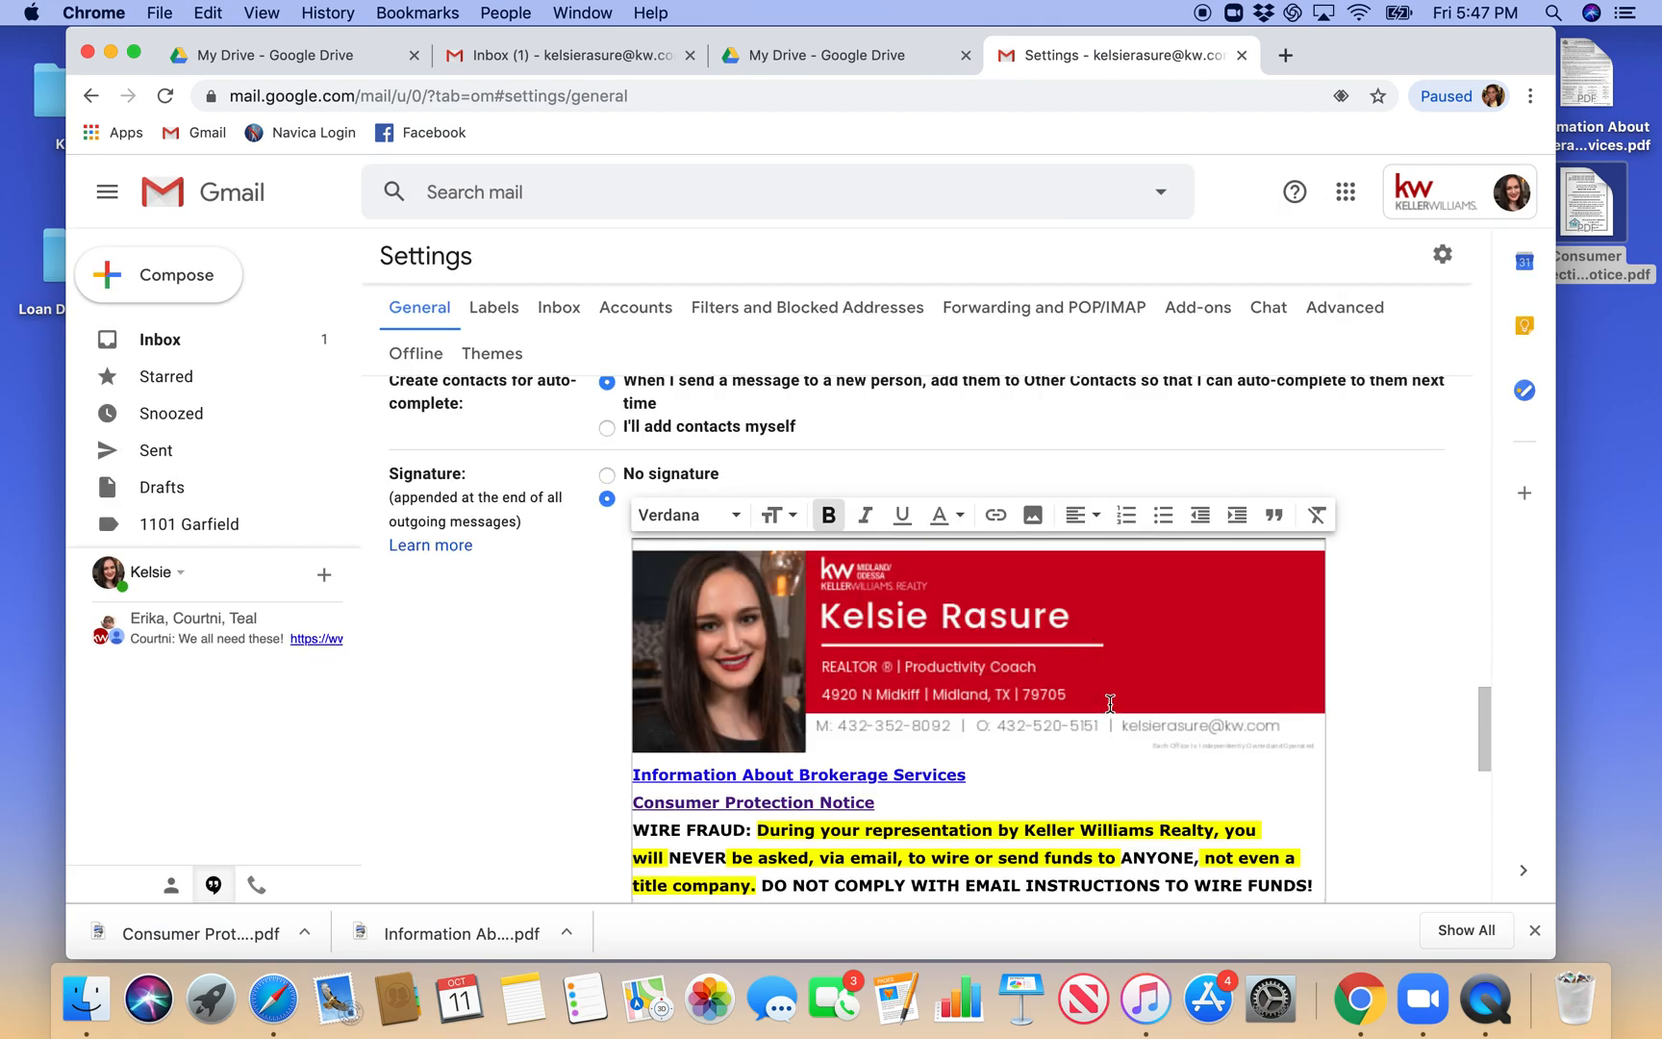
- Review the signature with its image and links, and save the changes to the mail settings
scroll(1110, 703, "down", 1)
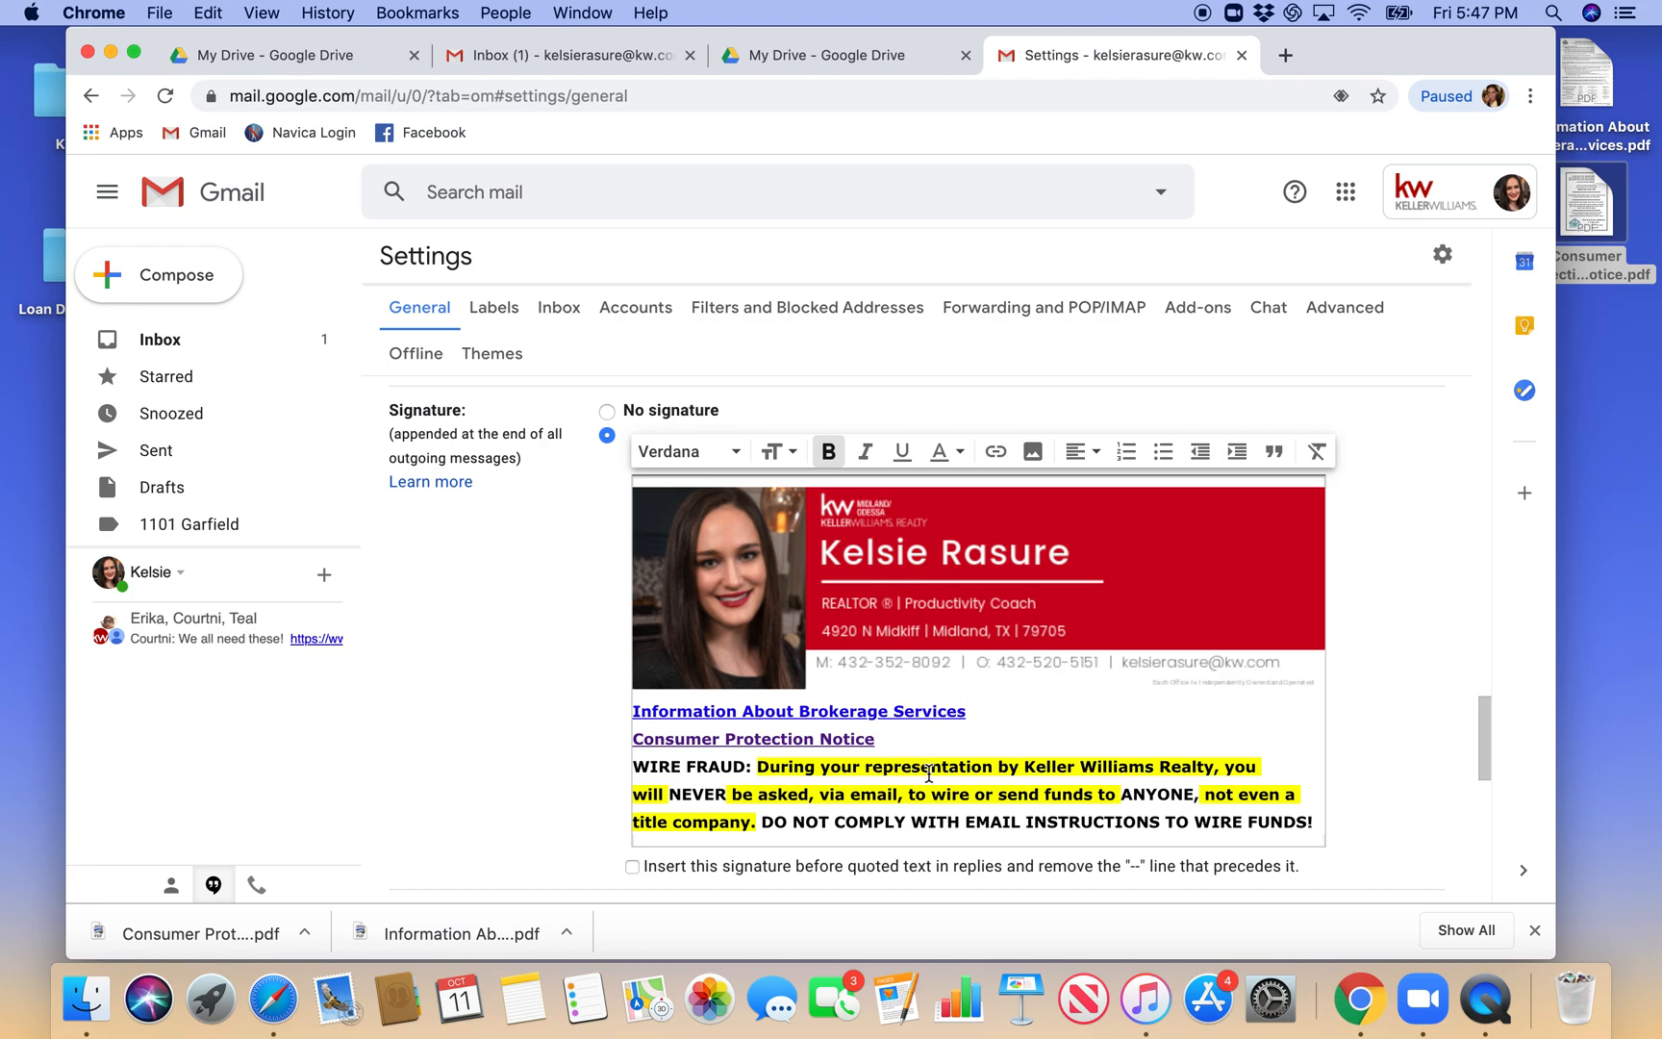
scroll(928, 772, "down", 3)
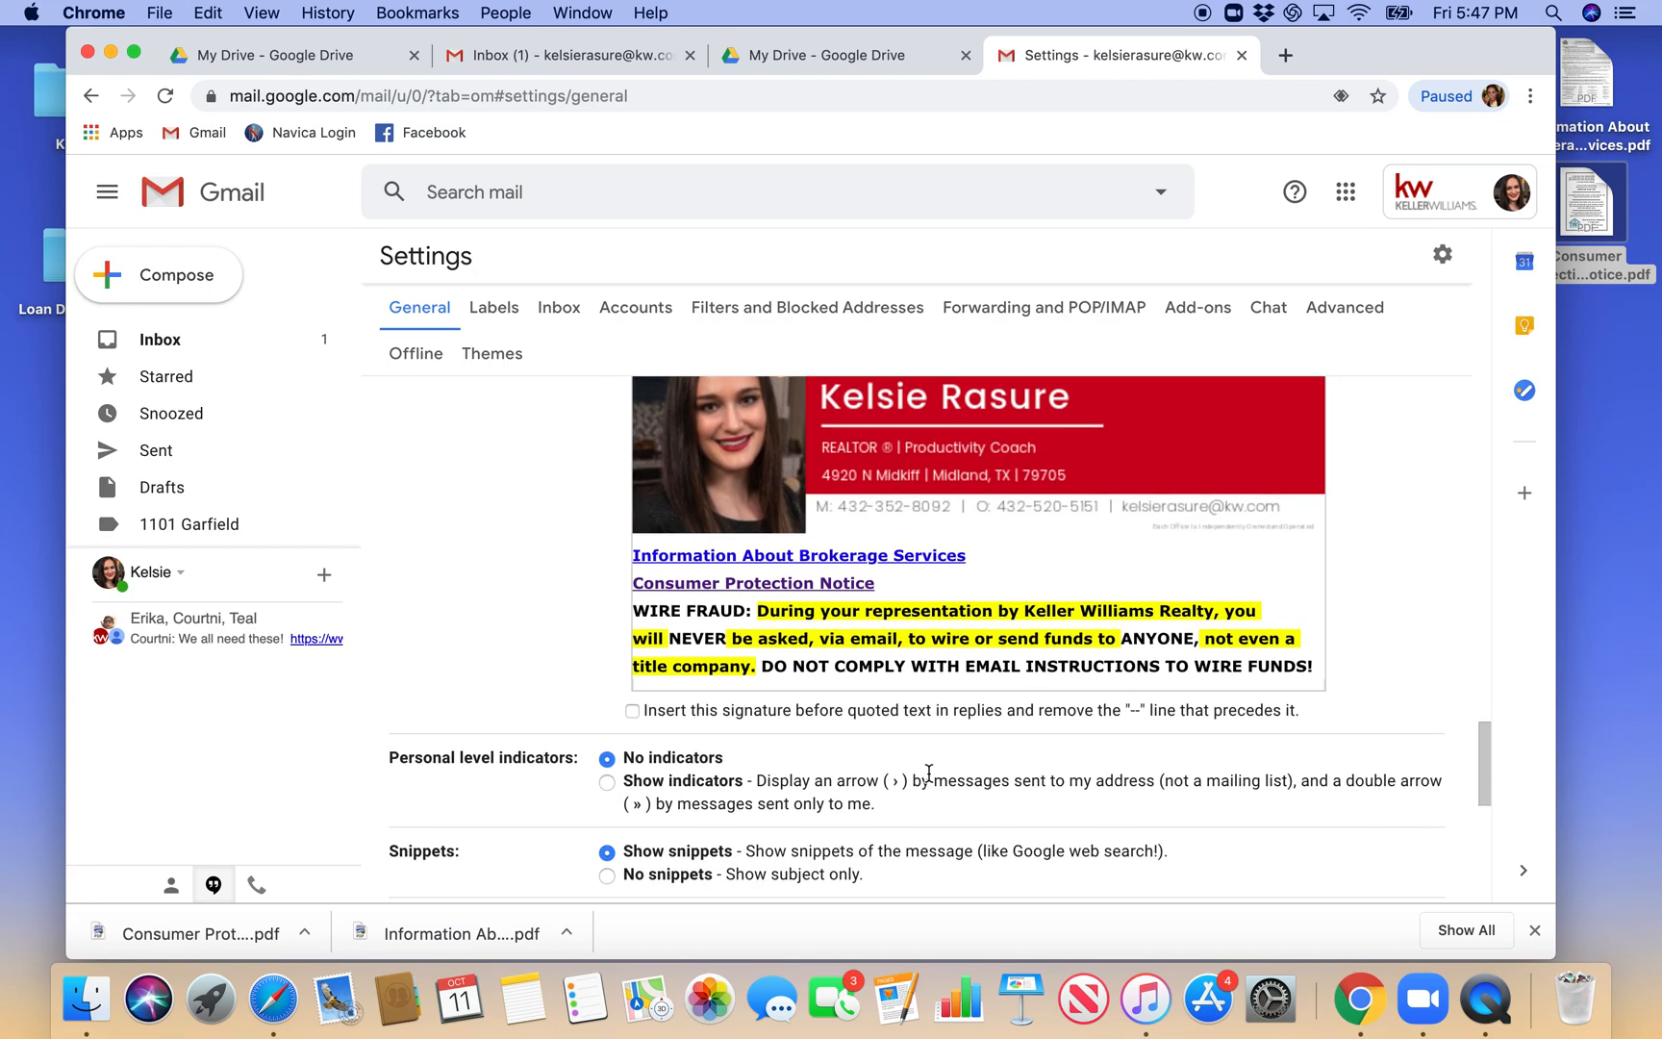
scroll(928, 773, "up", 2)
scroll(929, 779, "down", 5)
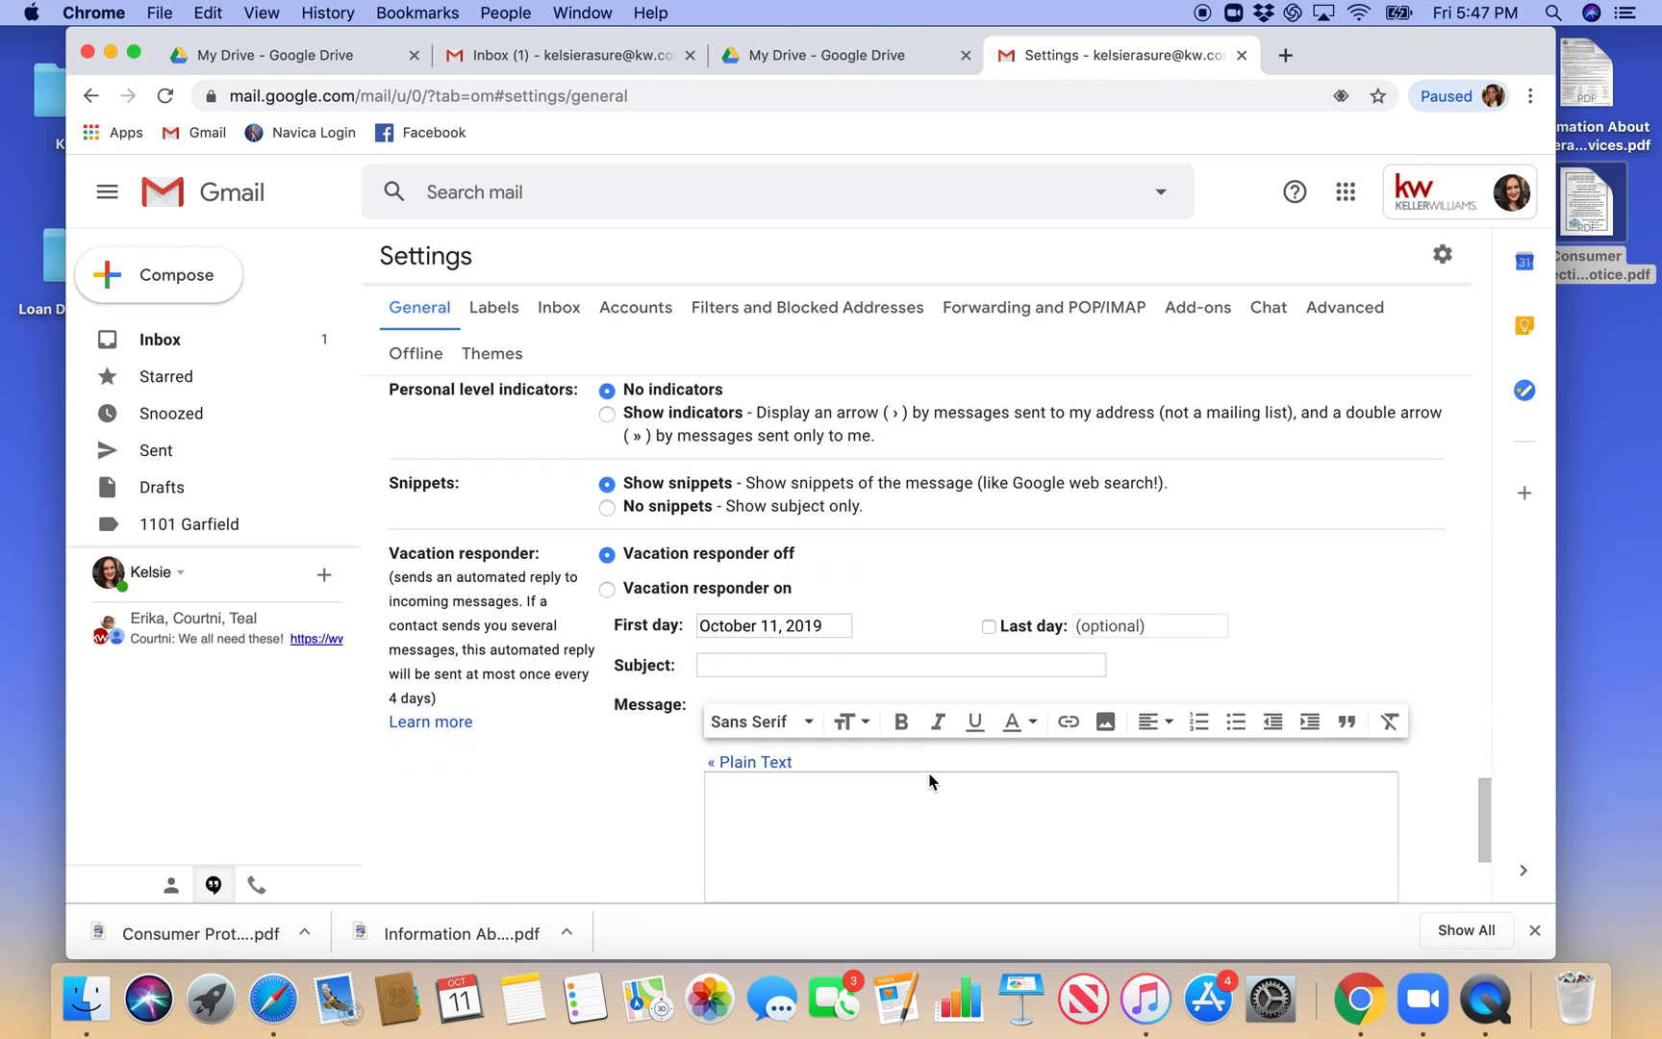
scroll(929, 779, "down", 3)
left_click(904, 782)
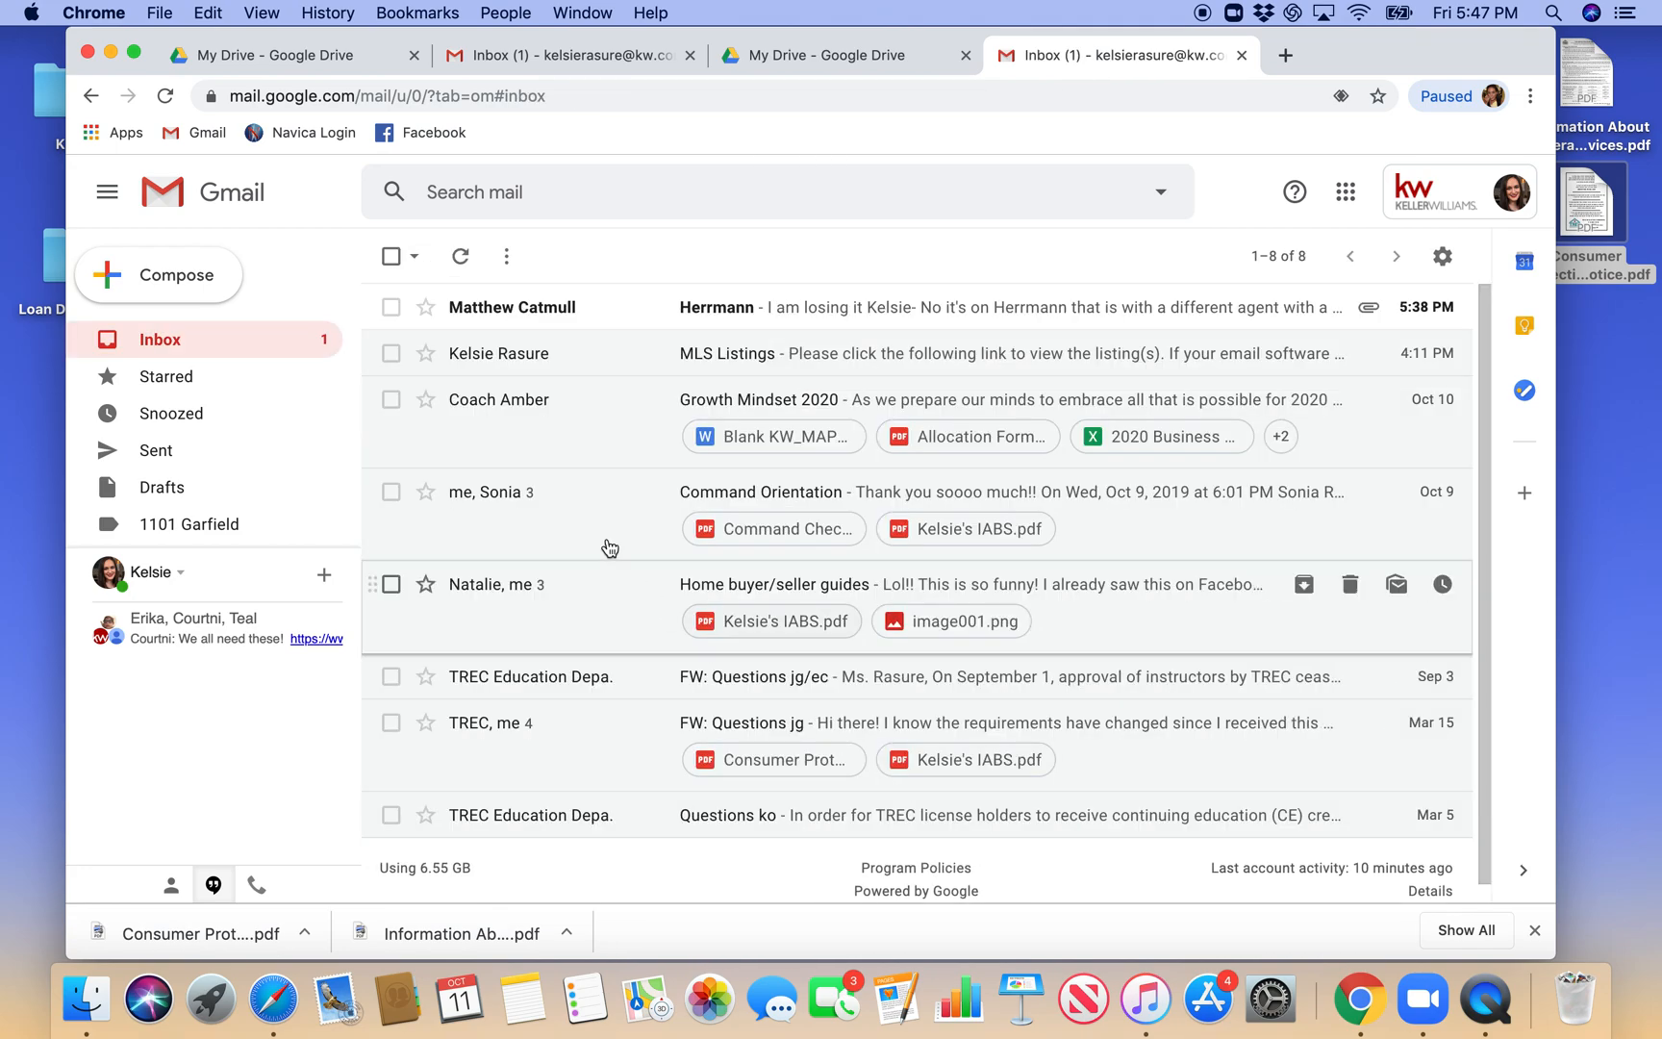
- Start a new email message and check the signature's image, both document links and the wire fraud notice in its body
left_click(158, 288)
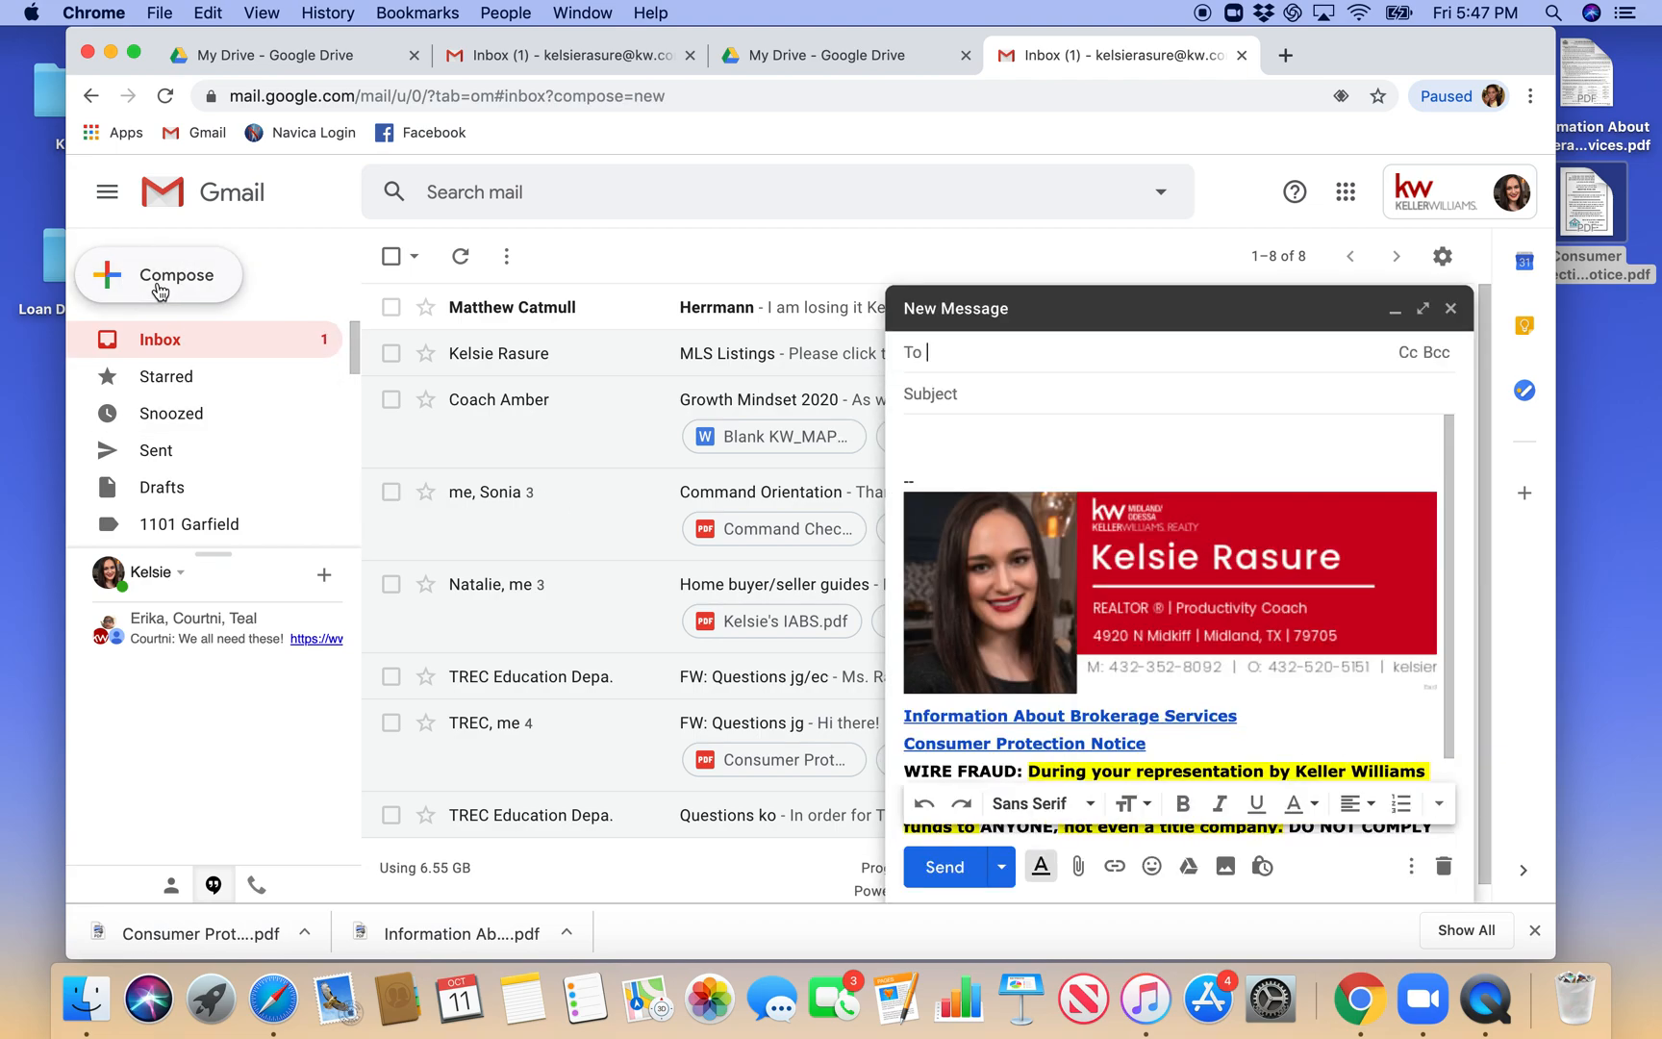
left_click(1170, 773)
scroll(1170, 773, "down", 2)
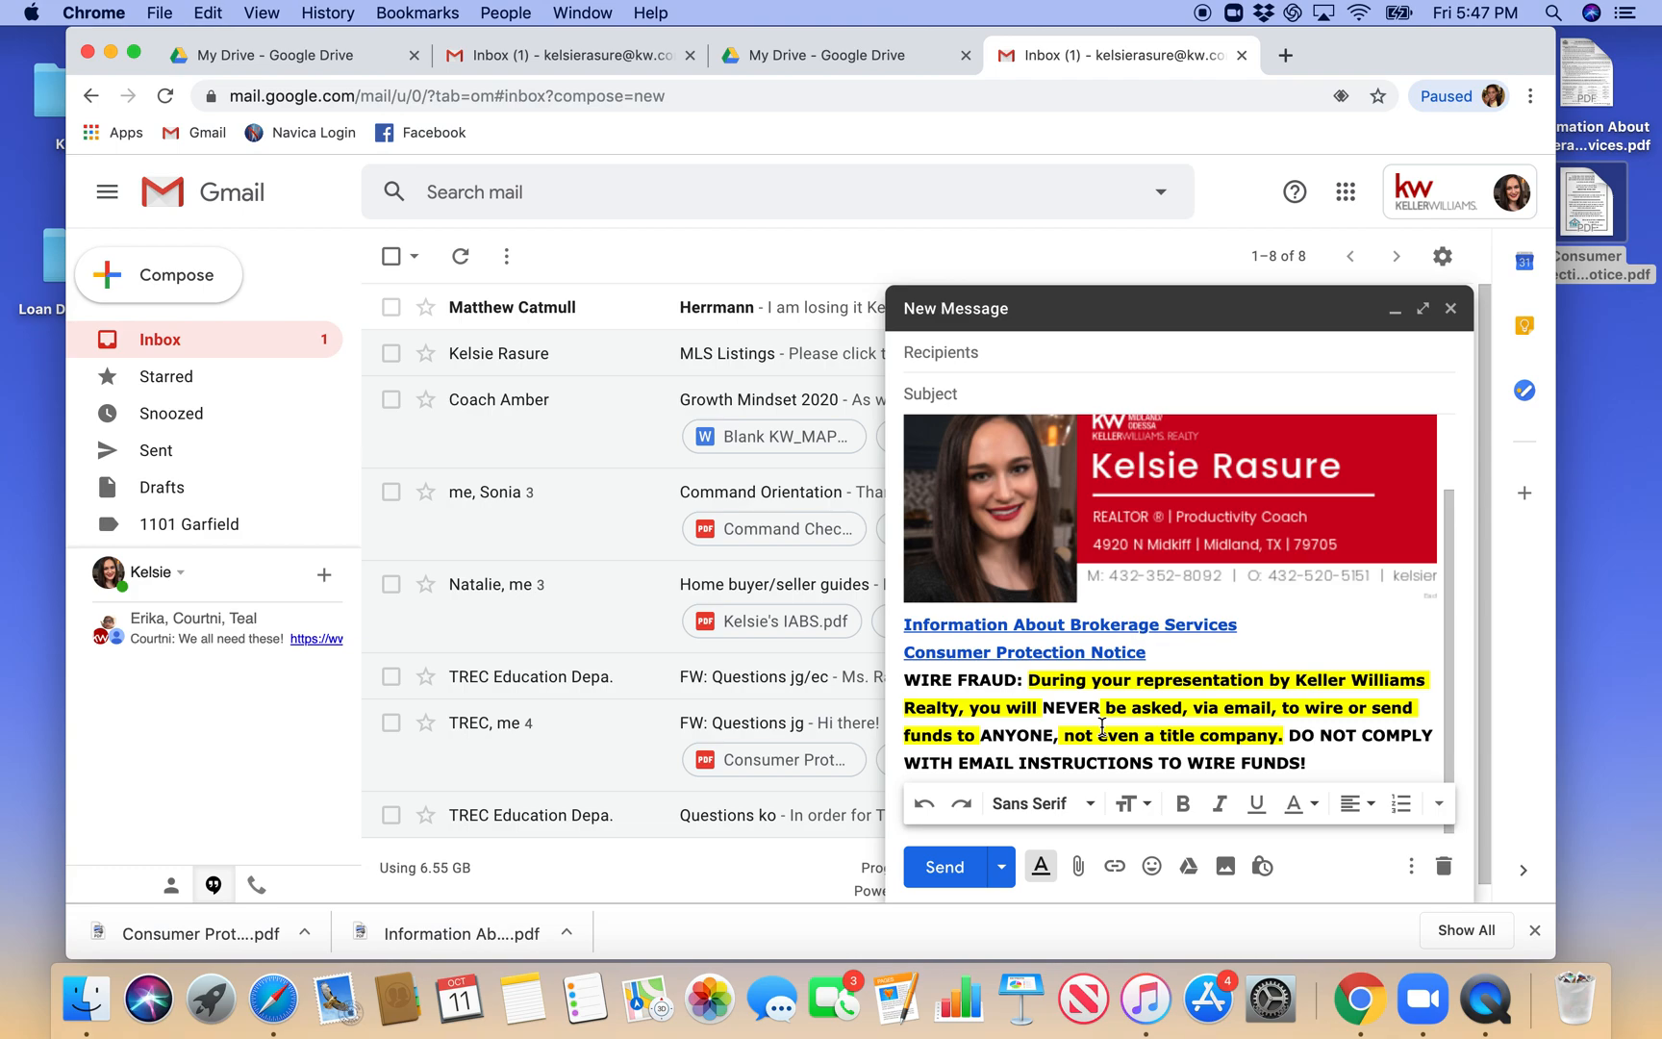
scroll(1270, 645, "up", 2)
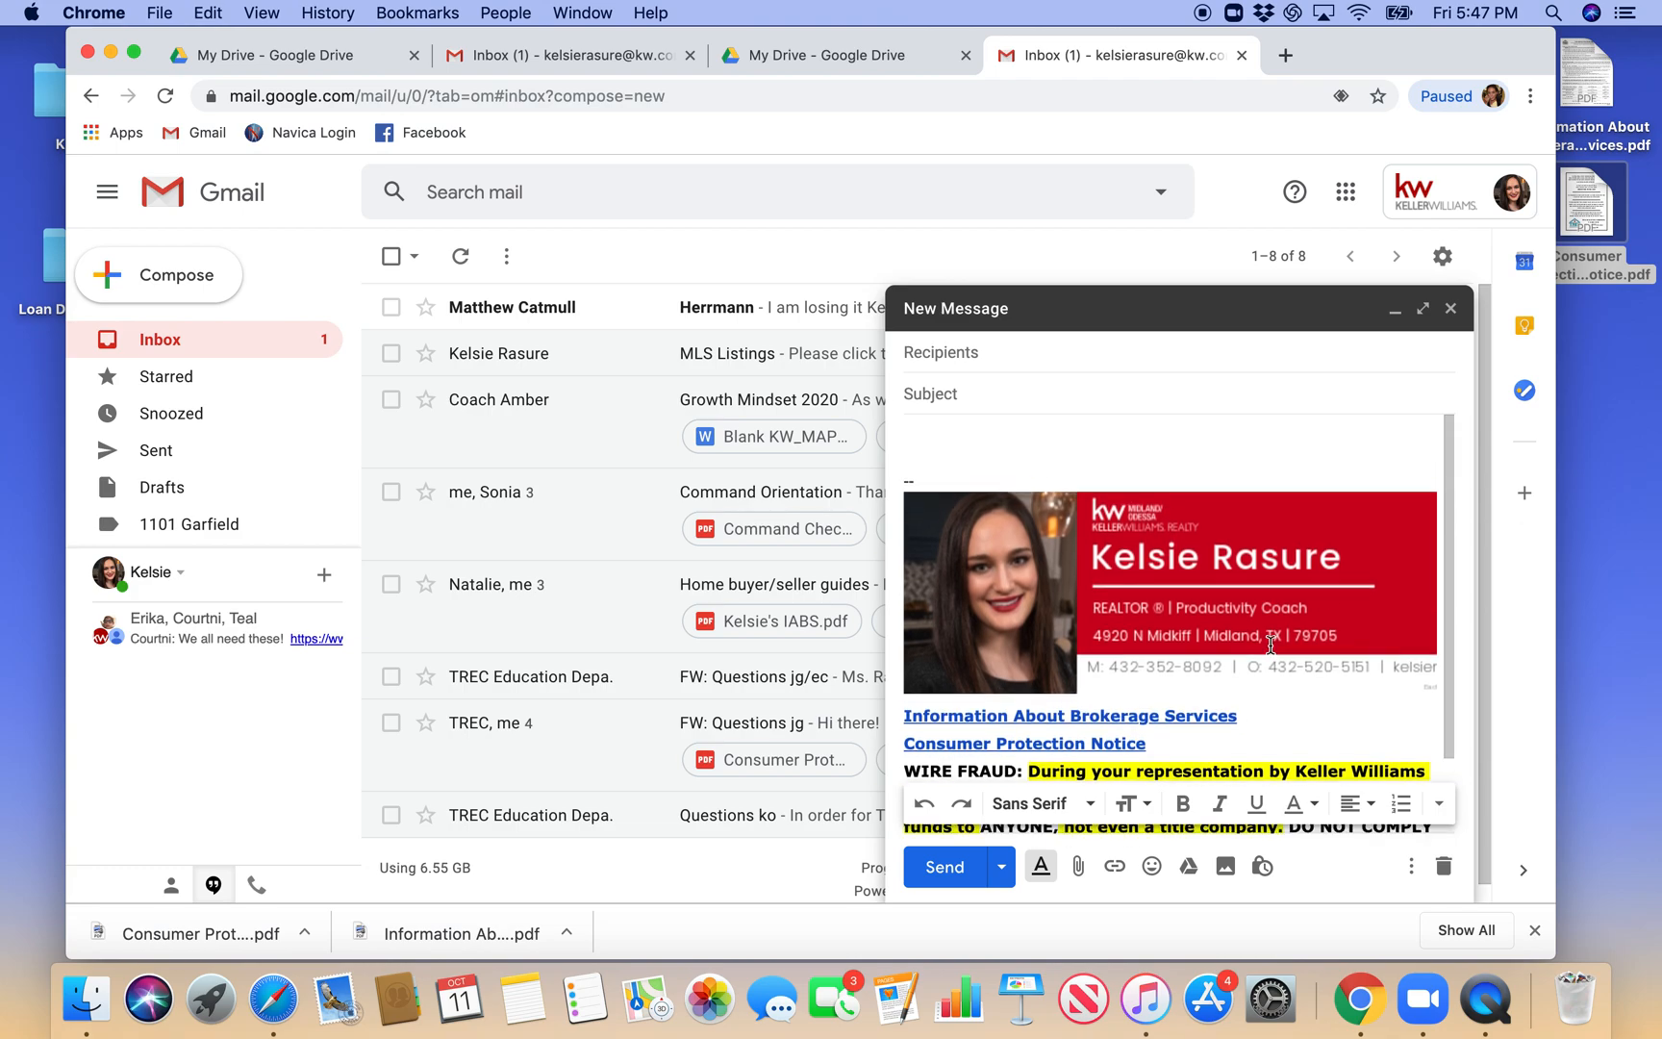